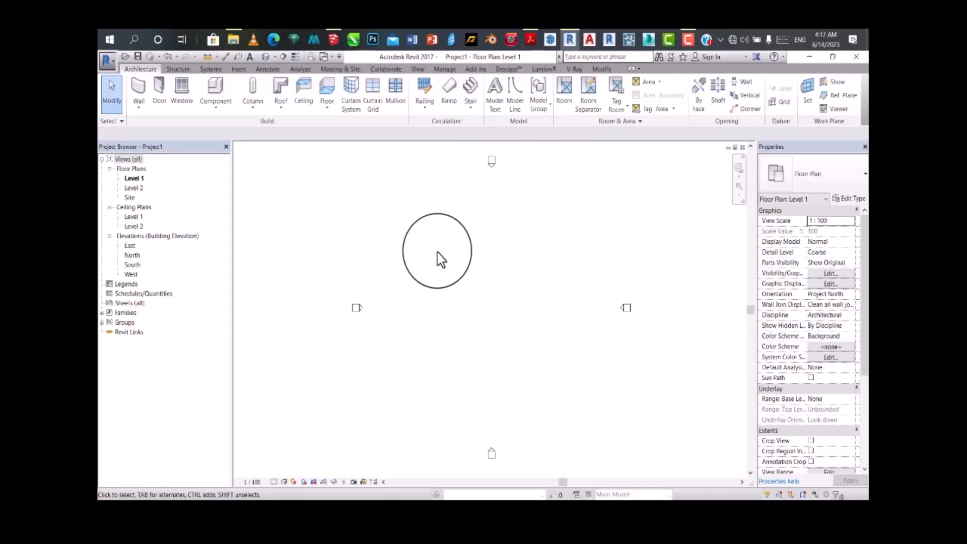
# Step: View the levels in the South elevation and return to the Level 1 floor plan
pyautogui.click(132, 264)
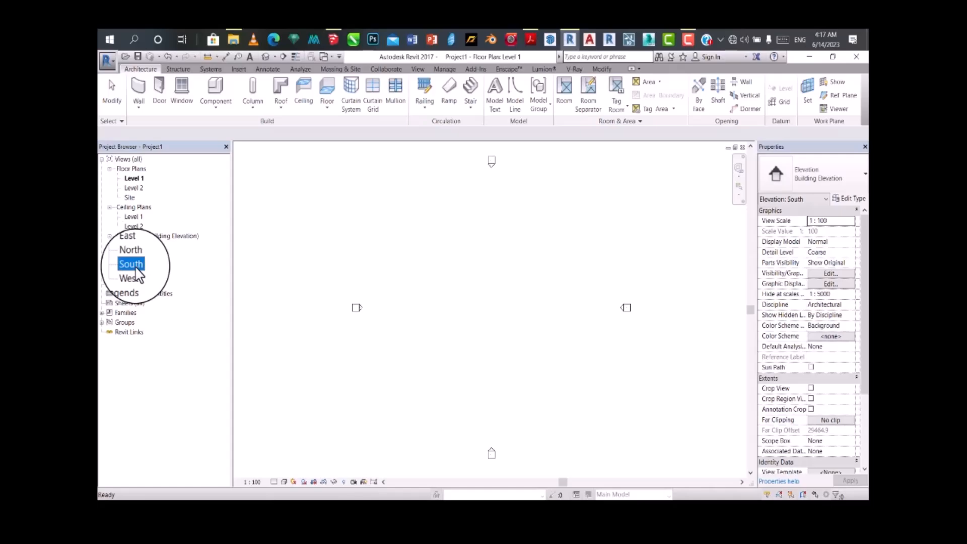
pyautogui.doubleClick(135, 266)
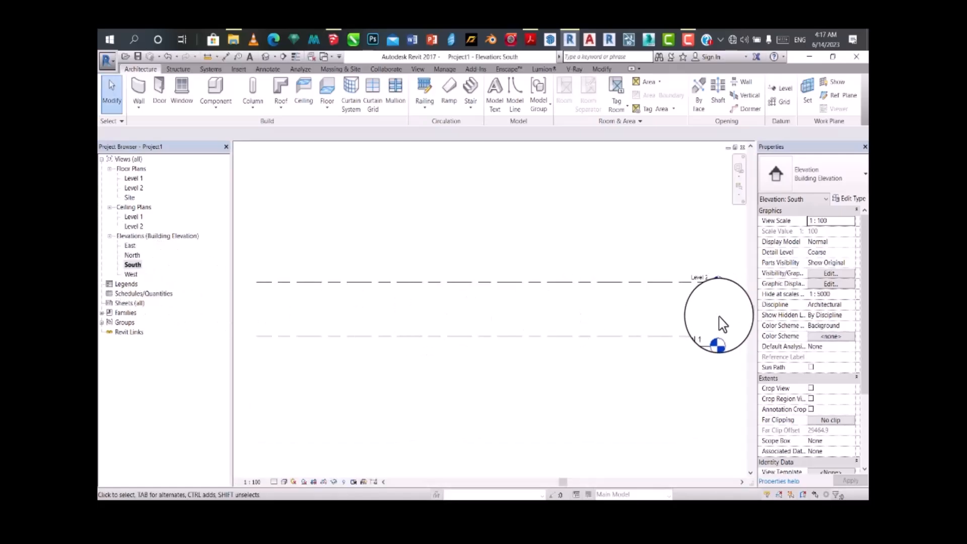
pyautogui.doubleClick(134, 179)
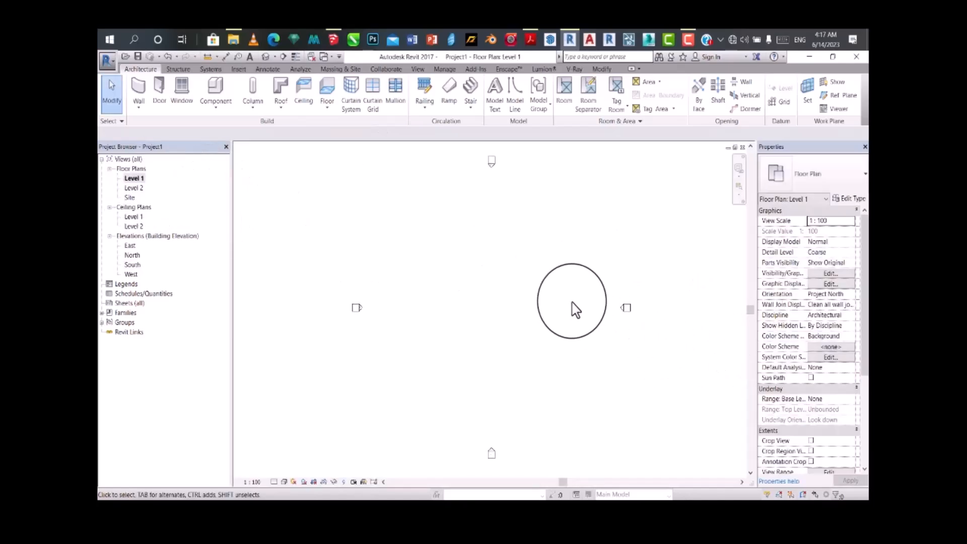
# Step: Keep the project's length units in millimetres with 0 decimal places and set the Level 1 plan's view scale to 1:100
pyautogui.click(444, 71)
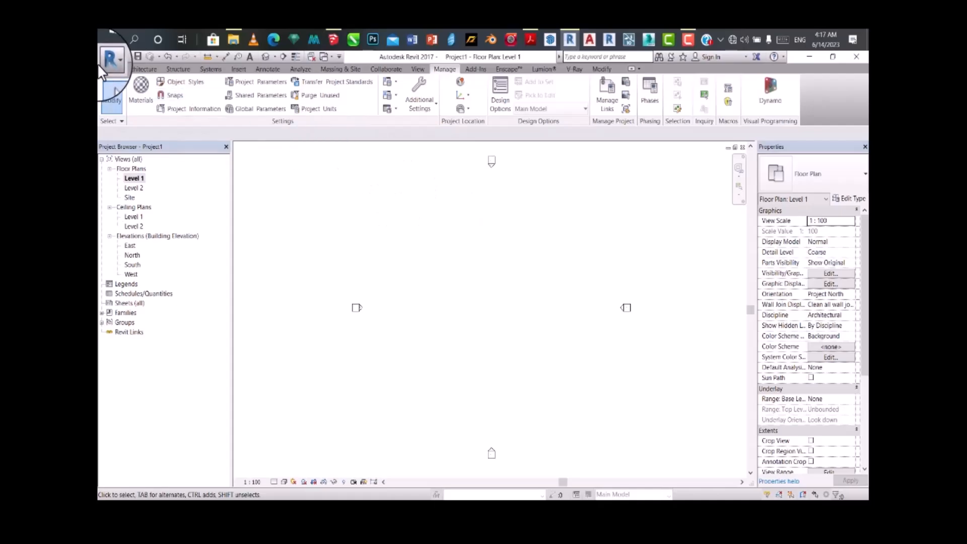
pyautogui.click(141, 69)
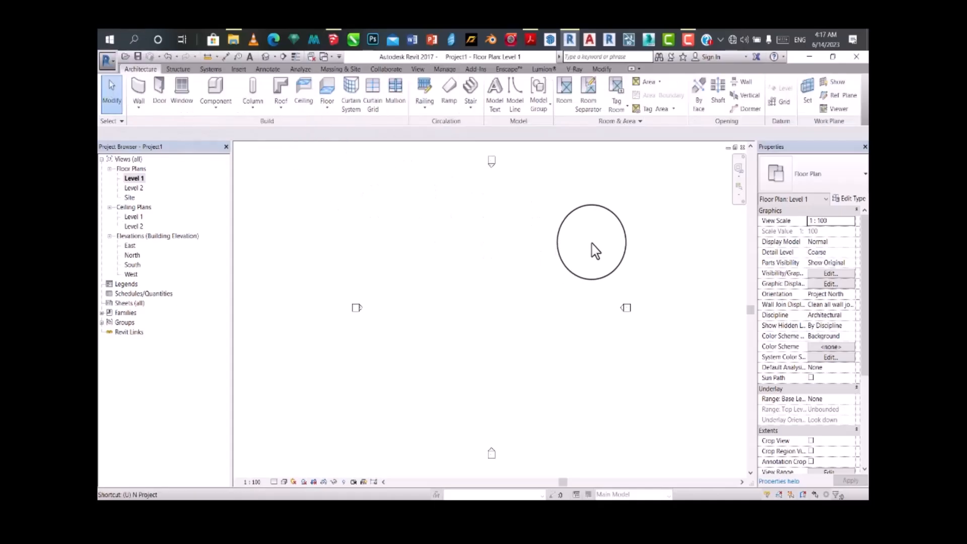
pyautogui.press('u')
pyautogui.press('n')
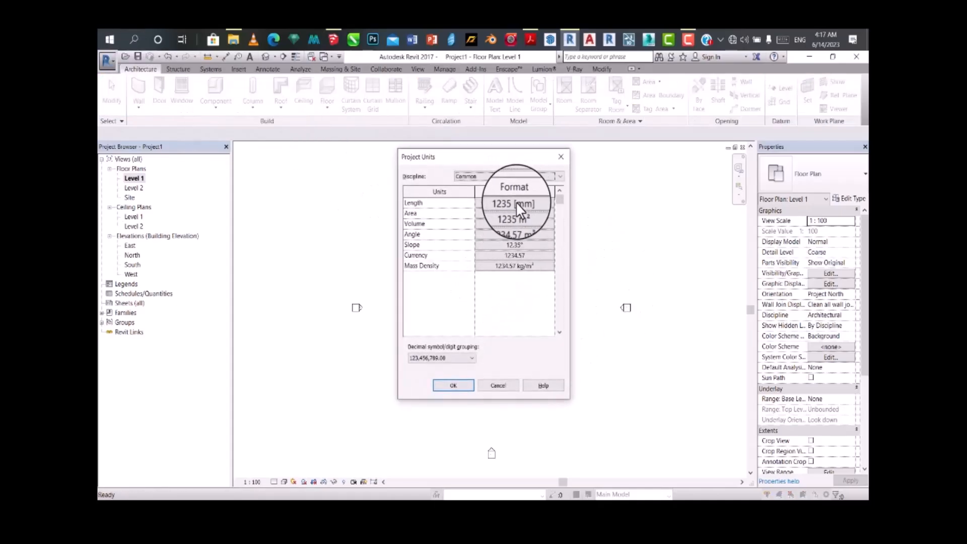
pyautogui.click(515, 202)
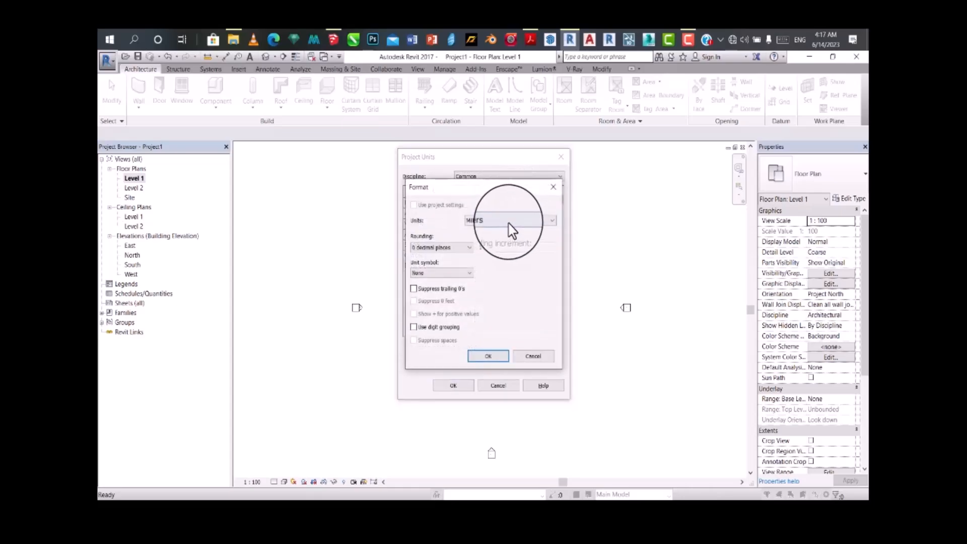
pyautogui.click(494, 358)
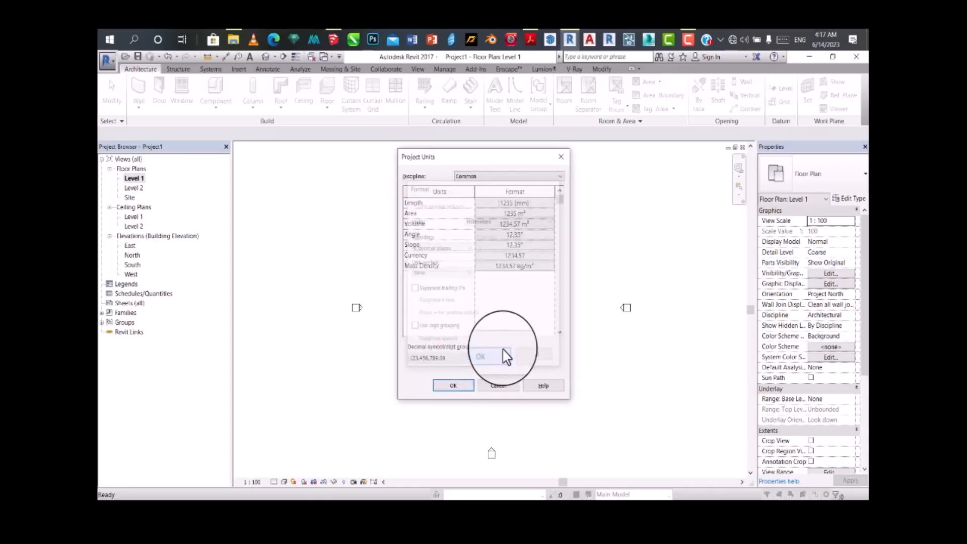
pyautogui.click(443, 388)
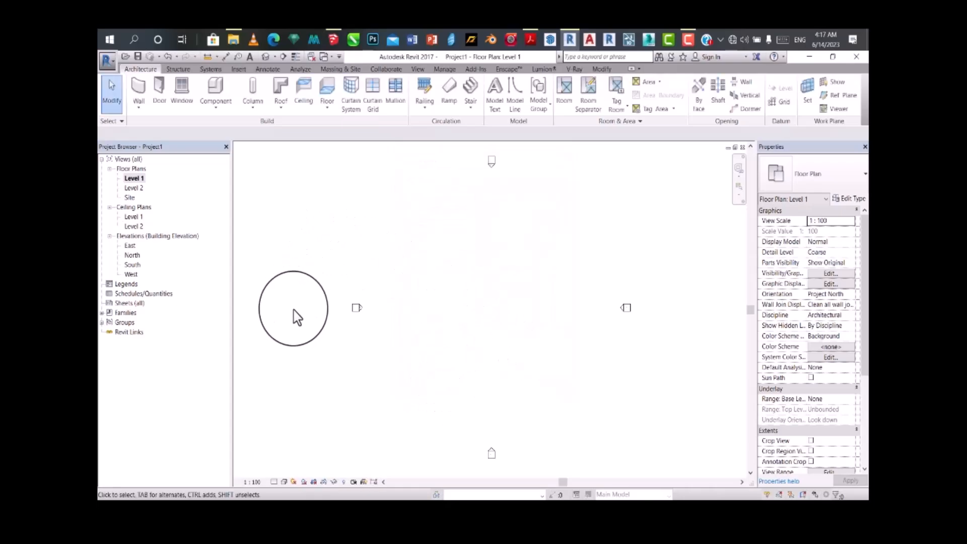
pyautogui.click(255, 483)
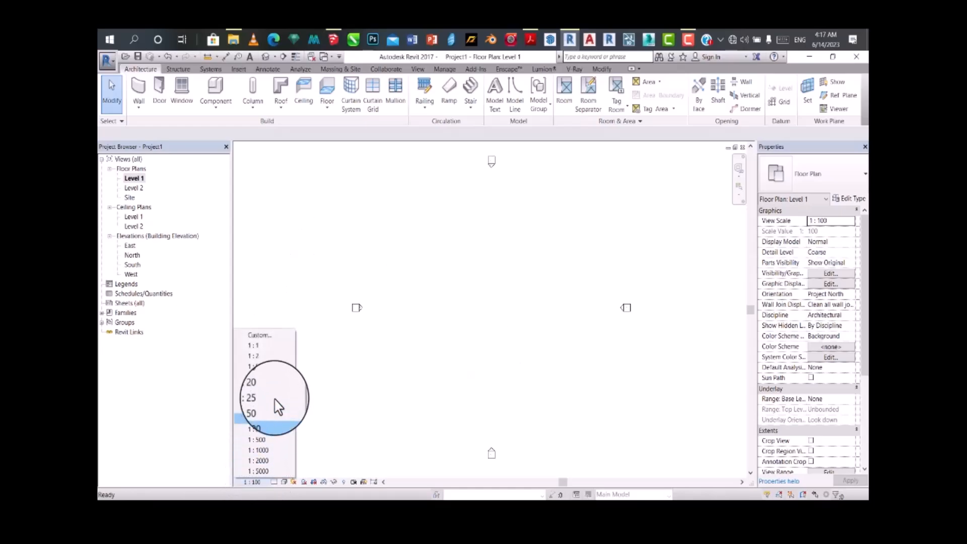
pyautogui.click(263, 422)
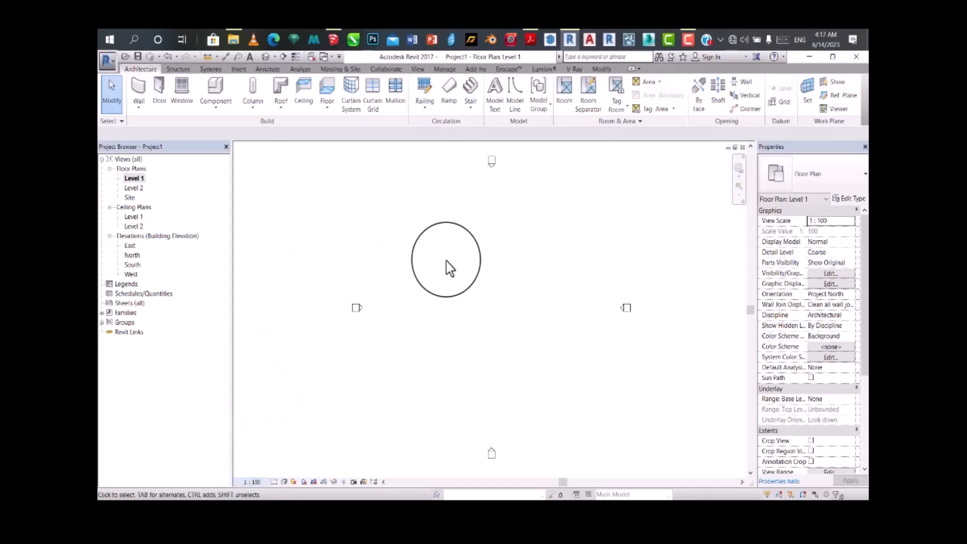
# Step: In the South elevation, rename Level 1 as "ground level" and rename its corresponding views too
pyautogui.doubleClick(130, 265)
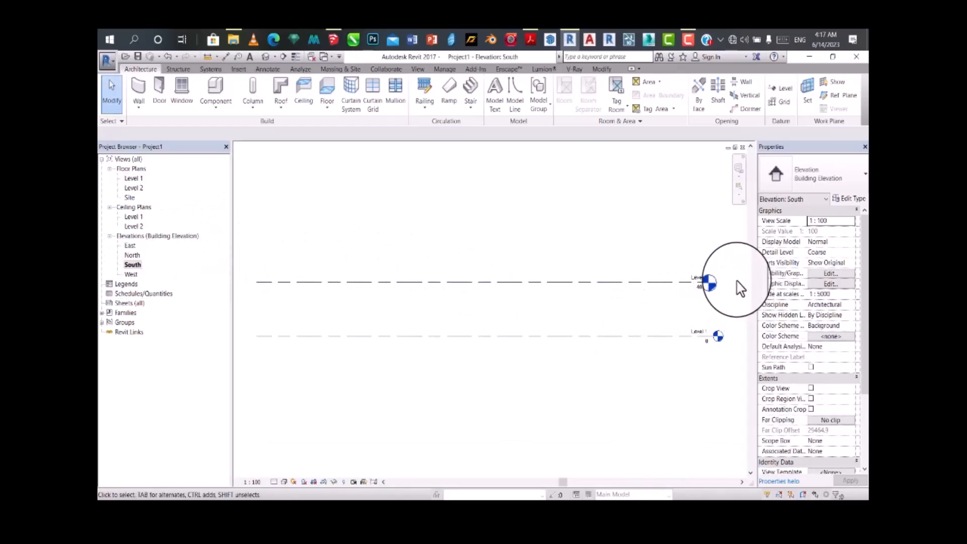
pyautogui.scroll(1, 743, 337)
pyautogui.scroll(1, 743, 338)
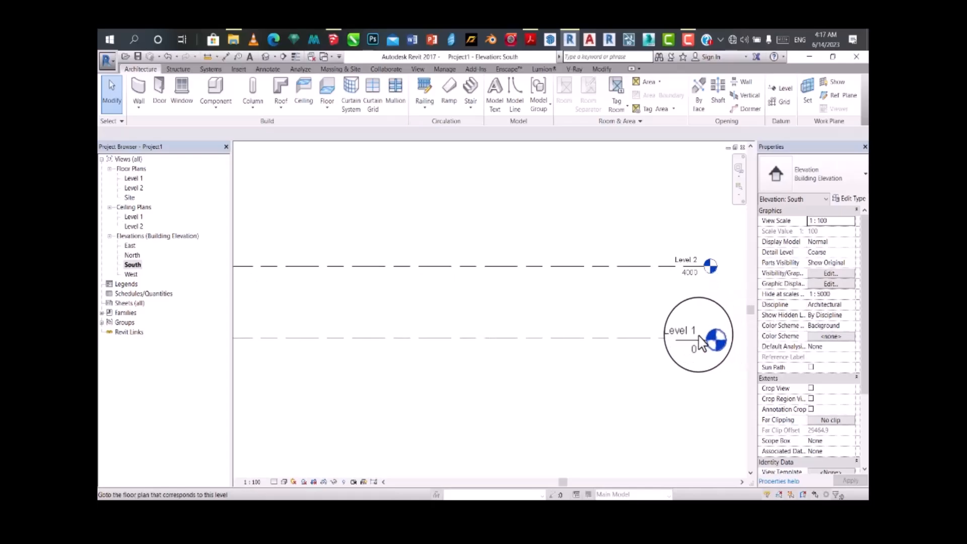
pyautogui.click(684, 336)
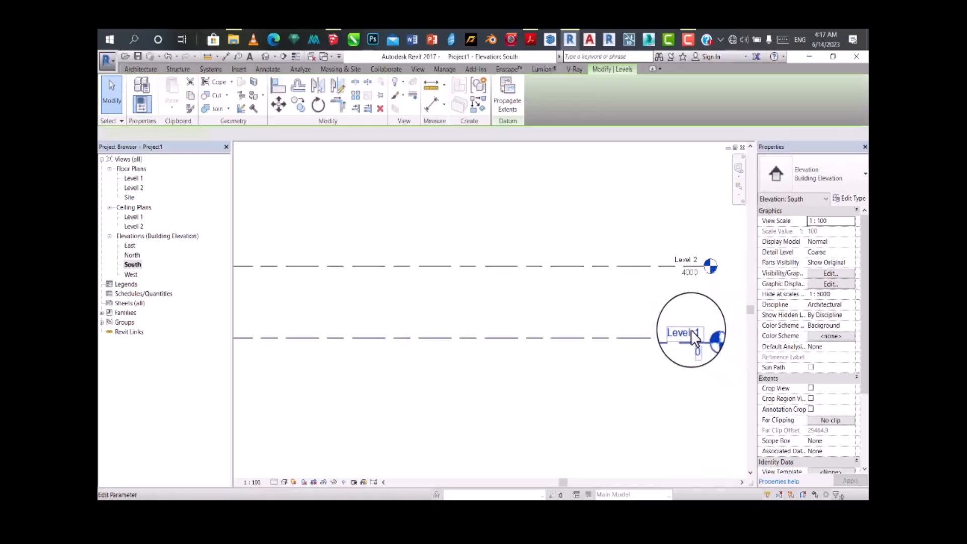
pyautogui.click(692, 333)
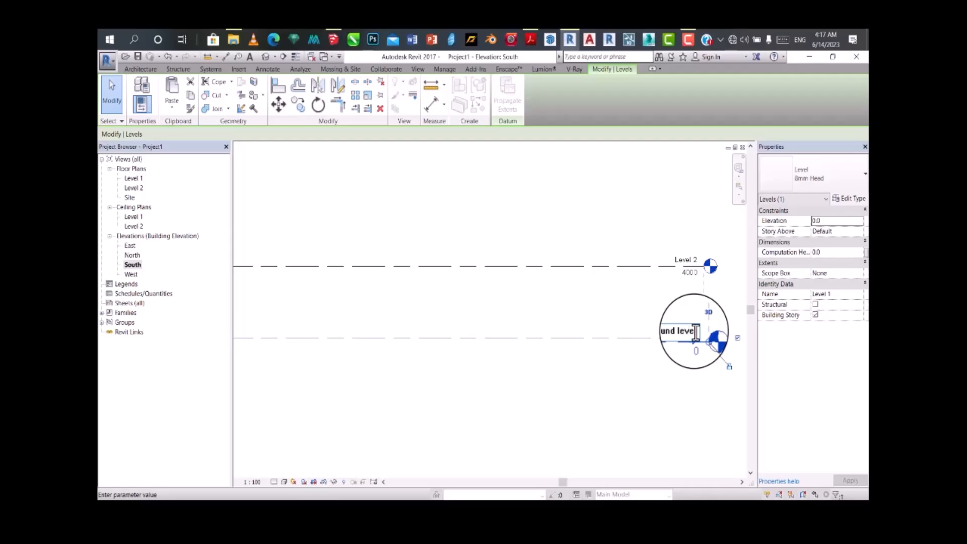
pyautogui.write('ground level')
pyautogui.press('Return')
pyautogui.click(506, 288)
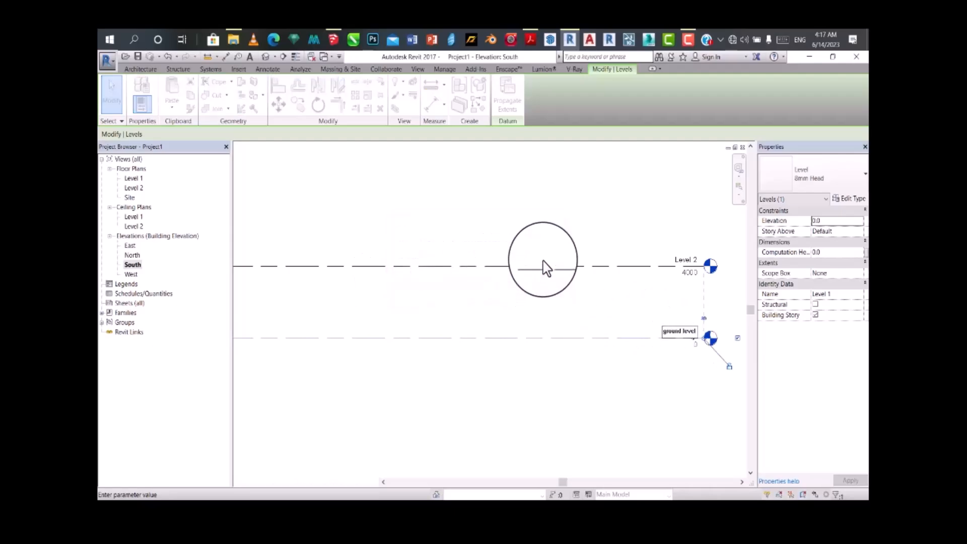
# Step: Rename Level 2 as "ground floor" together with its corresponding views
pyautogui.click(673, 269)
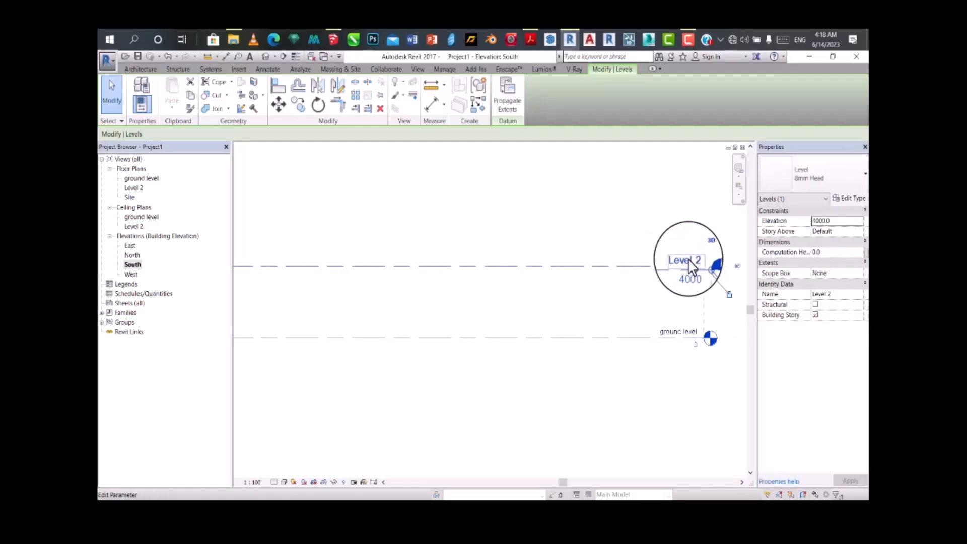
pyautogui.click(688, 261)
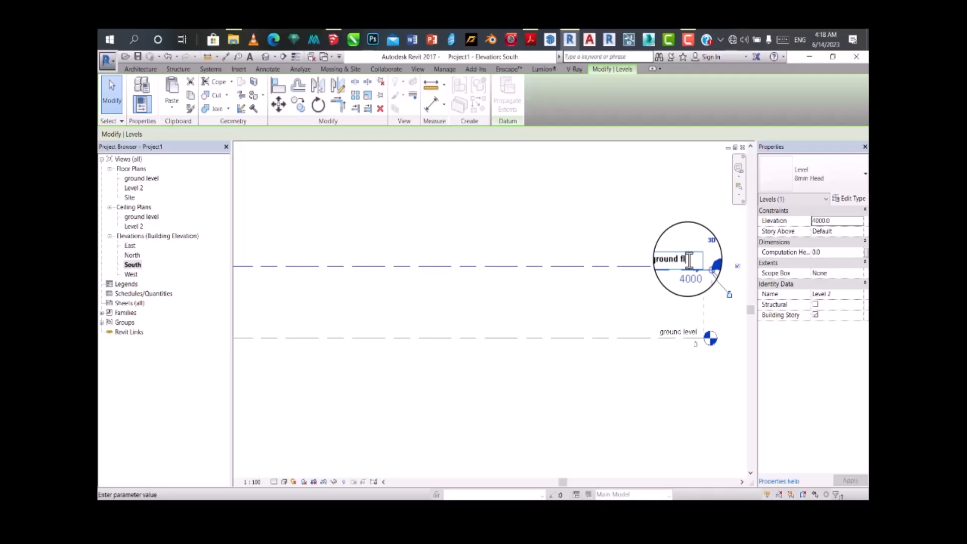
pyautogui.click(631, 324)
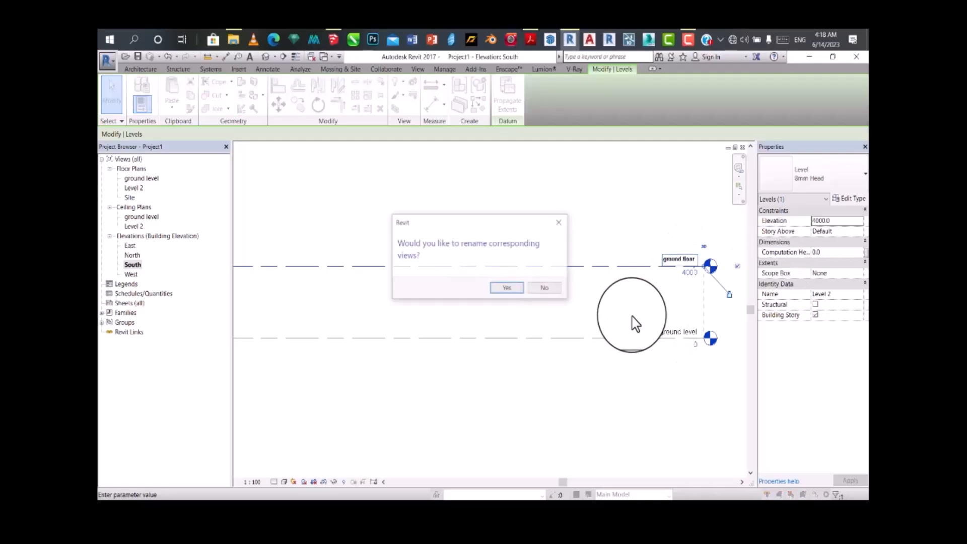
pyautogui.click(508, 289)
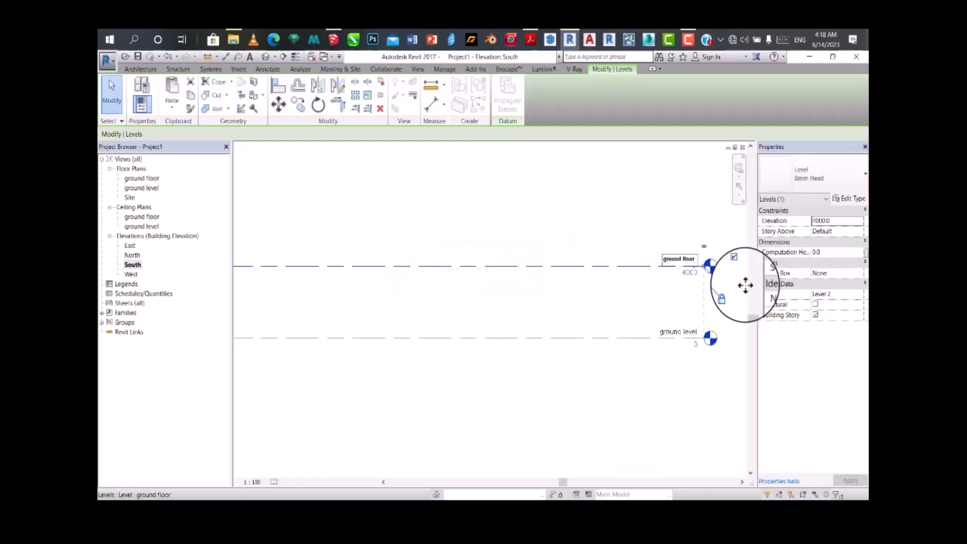
# Step: Set the ground floor level's elevation to 450 mm
pyautogui.moveTo(693, 282); pyautogui.dragTo(654, 288)
pyautogui.click(690, 285)
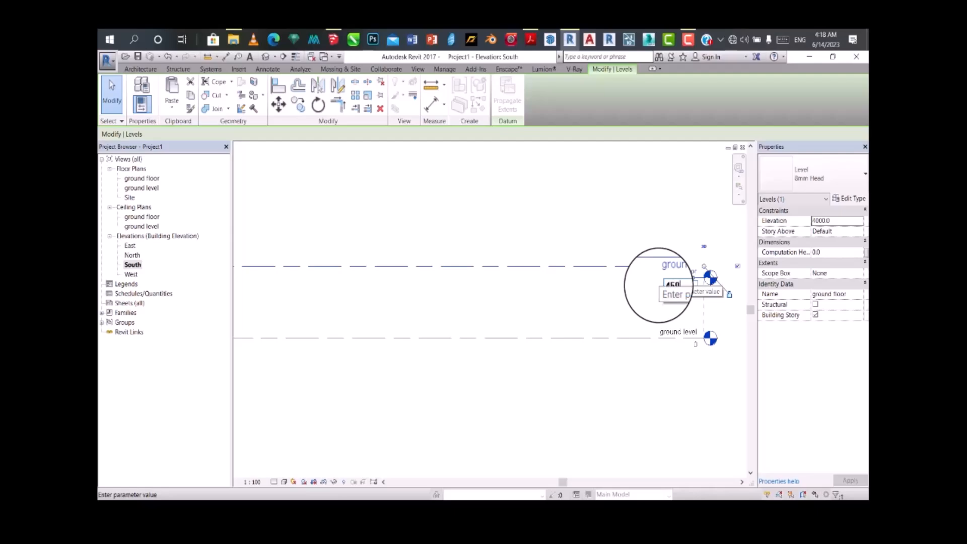
pyautogui.press('Return')
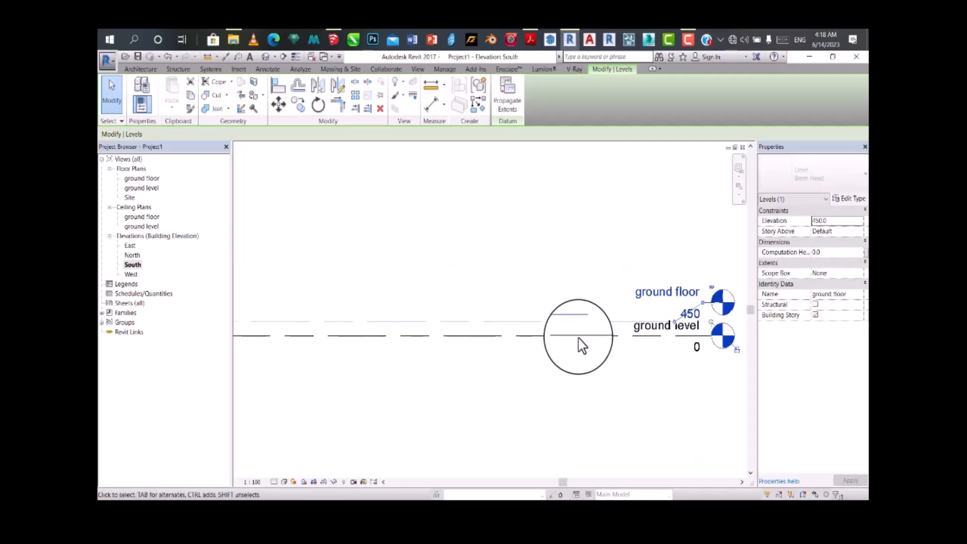
pyautogui.scroll(-3, 559, 355)
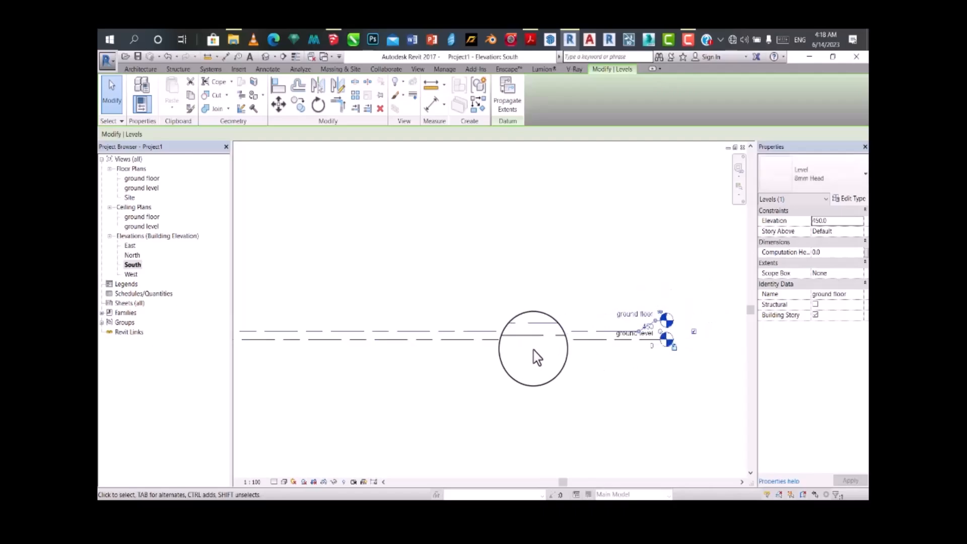
pyautogui.scroll(1, 537, 357)
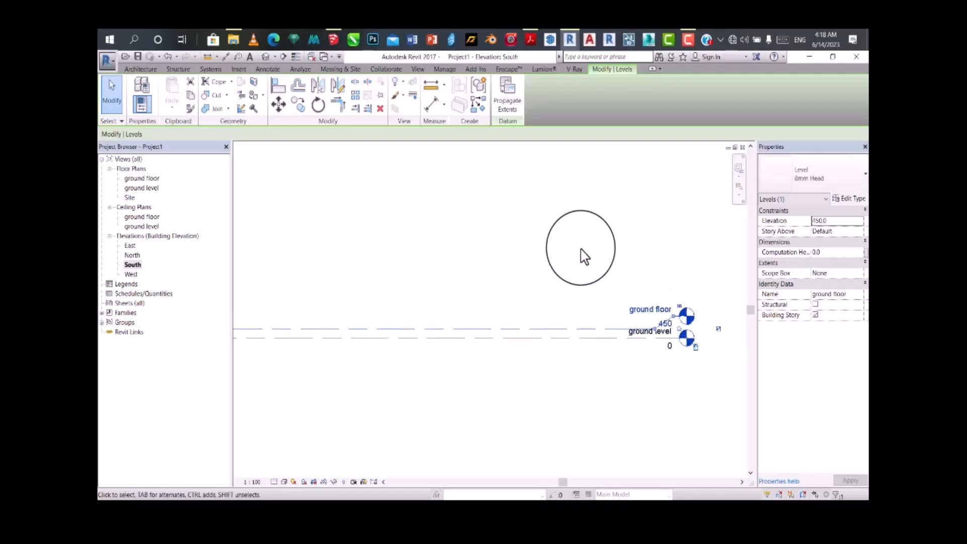
# Step: Place a new level 3950 mm above the ground floor using the Level tool's Pick Lines option
pyautogui.click(139, 73)
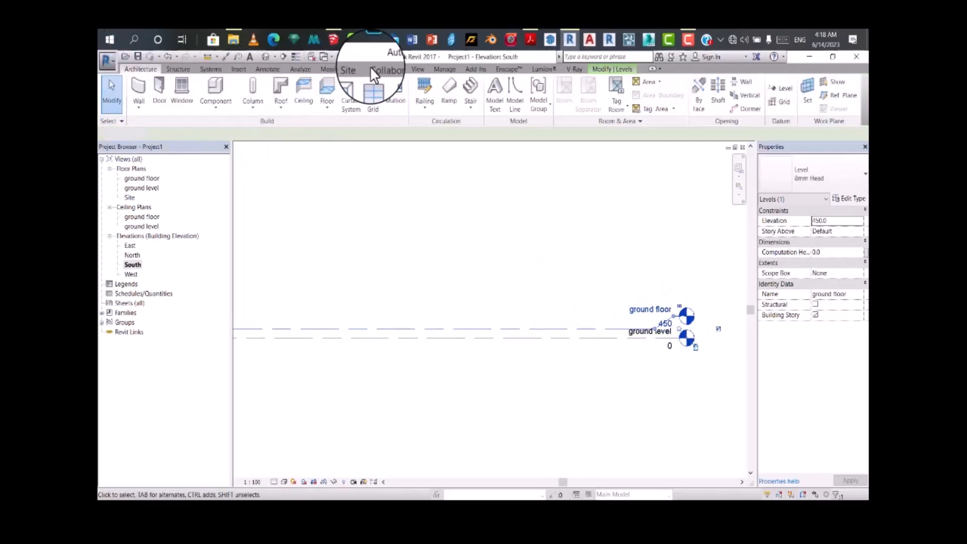
pyautogui.click(781, 90)
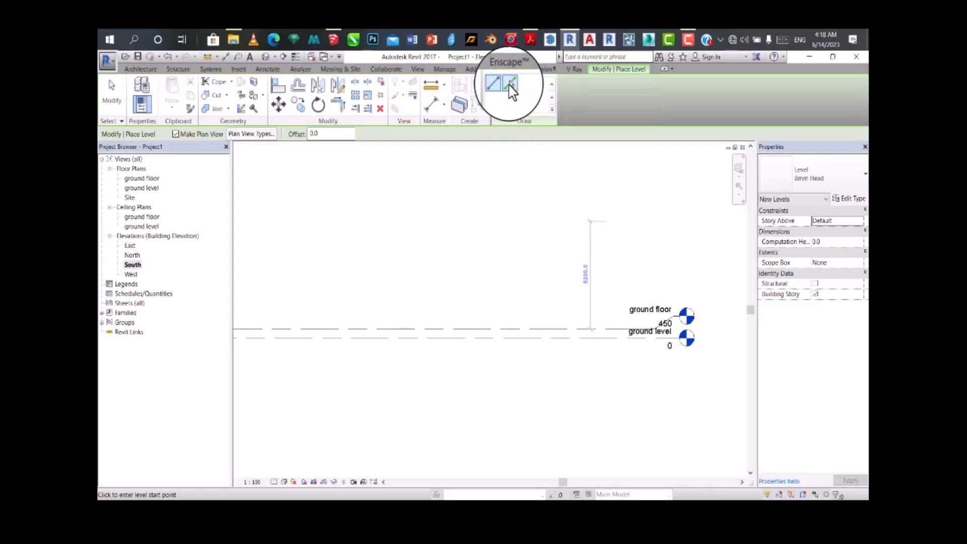
pyautogui.click(511, 85)
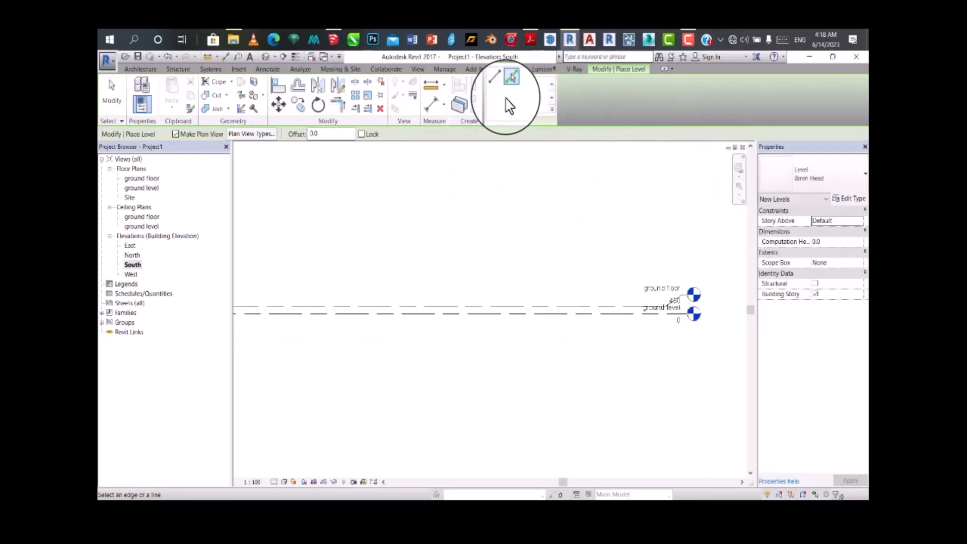
pyautogui.moveTo(331, 135); pyautogui.dragTo(299, 137)
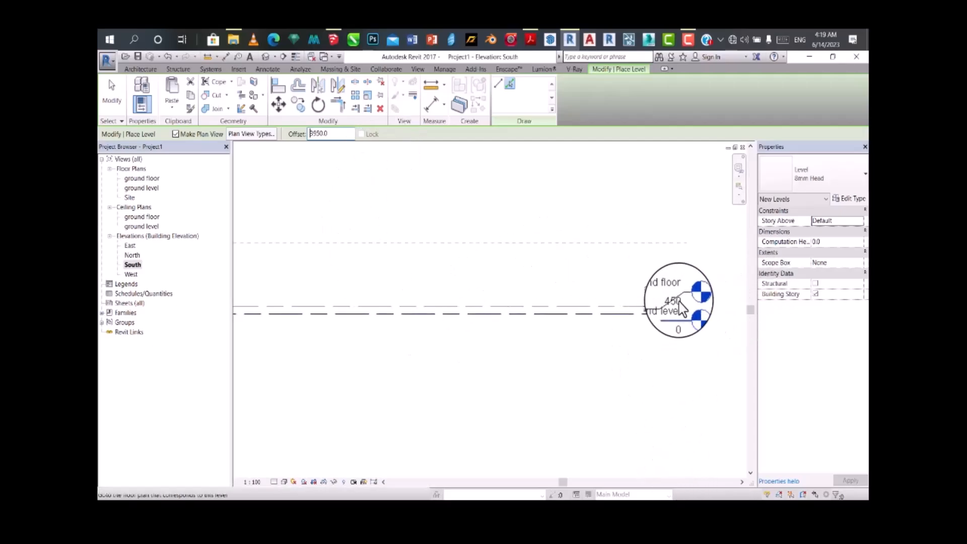
pyautogui.click(645, 294)
pyautogui.scroll(2, 674, 257)
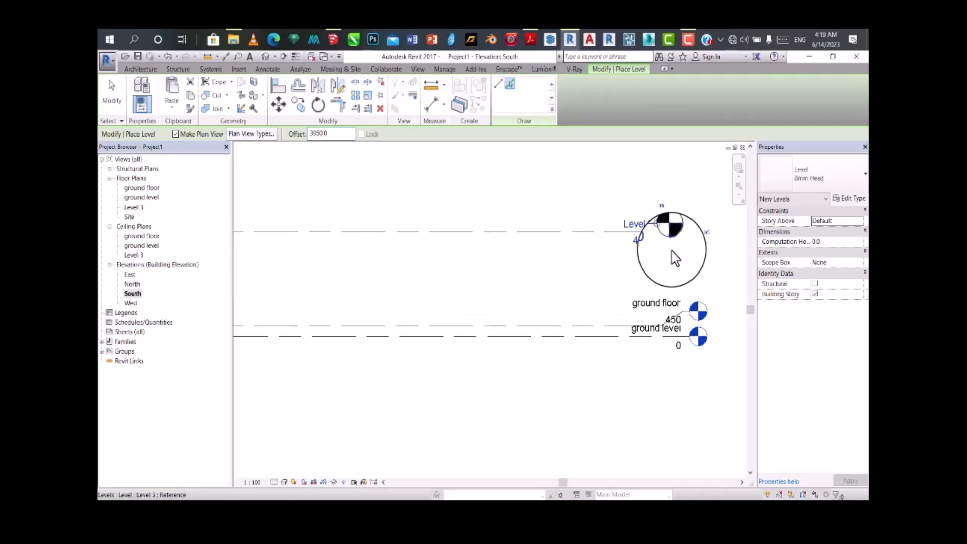
pyautogui.scroll(-2, 676, 255)
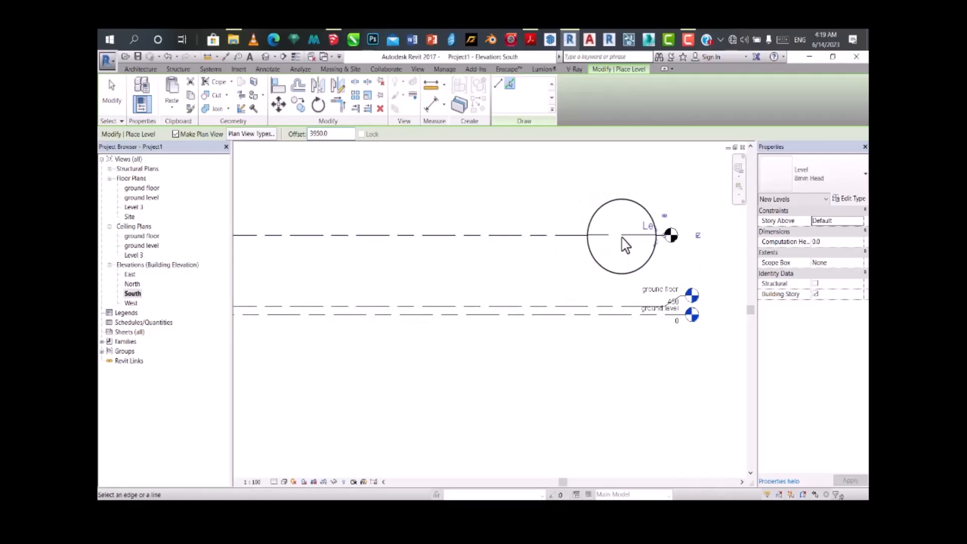
pyautogui.scroll(2, 650, 276)
# Step: Undo the newly placed level and abandon the level line started on the ground floor
pyautogui.hotkey('ctrl', 'z')
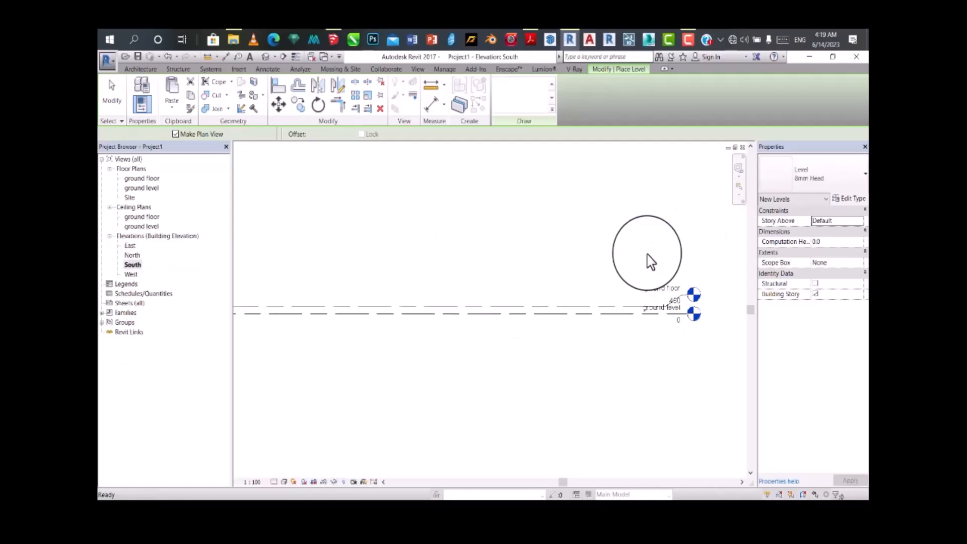
pyautogui.scroll(-2, 627, 302)
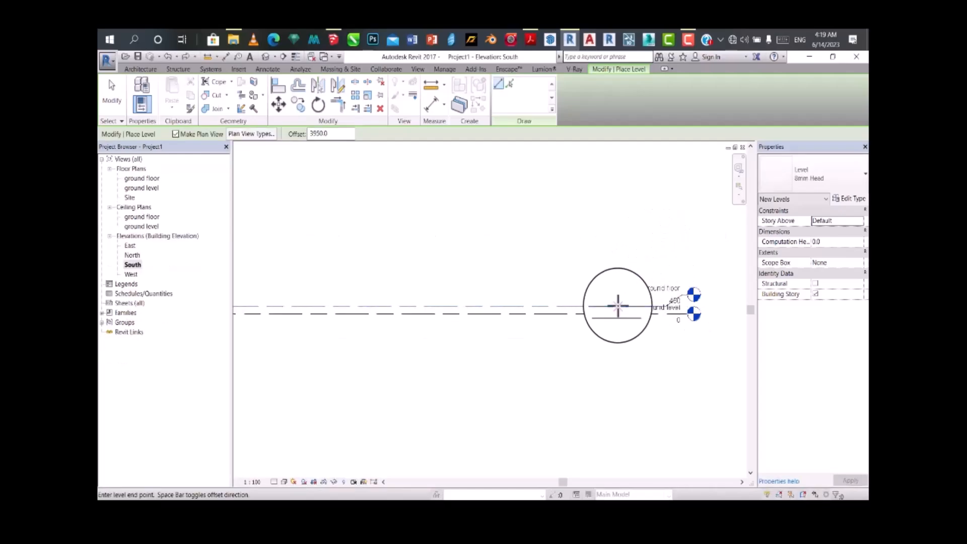
pyautogui.click(620, 307)
pyautogui.press('Escape')
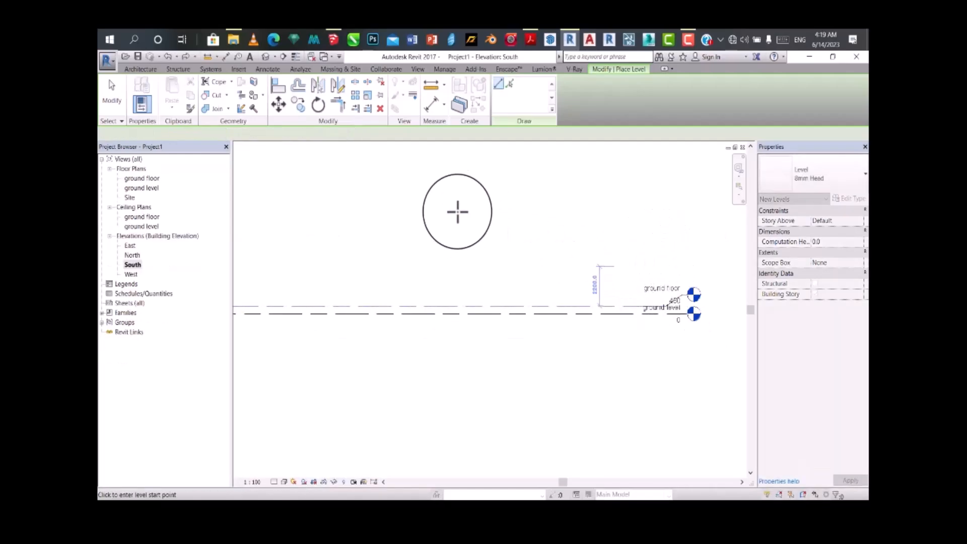
# Step: Place a new level 3450 mm above the ground floor using the Pick Lines option with an offset
pyautogui.click(509, 84)
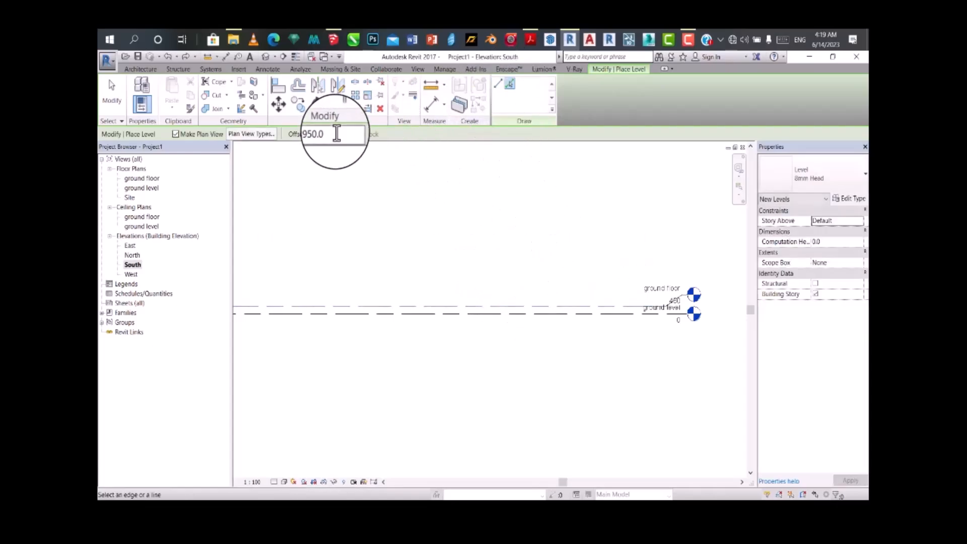
pyautogui.moveTo(336, 134); pyautogui.dragTo(284, 137)
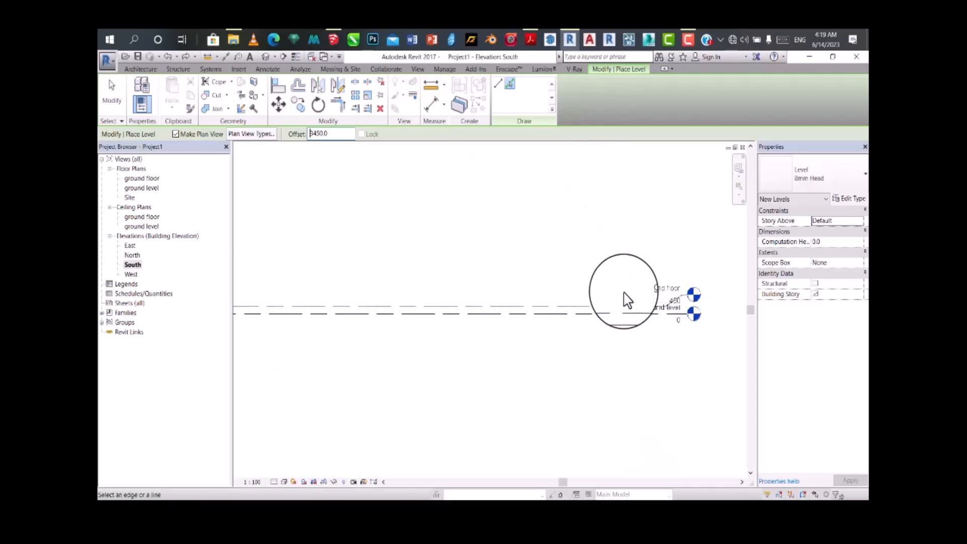
pyautogui.click(617, 277)
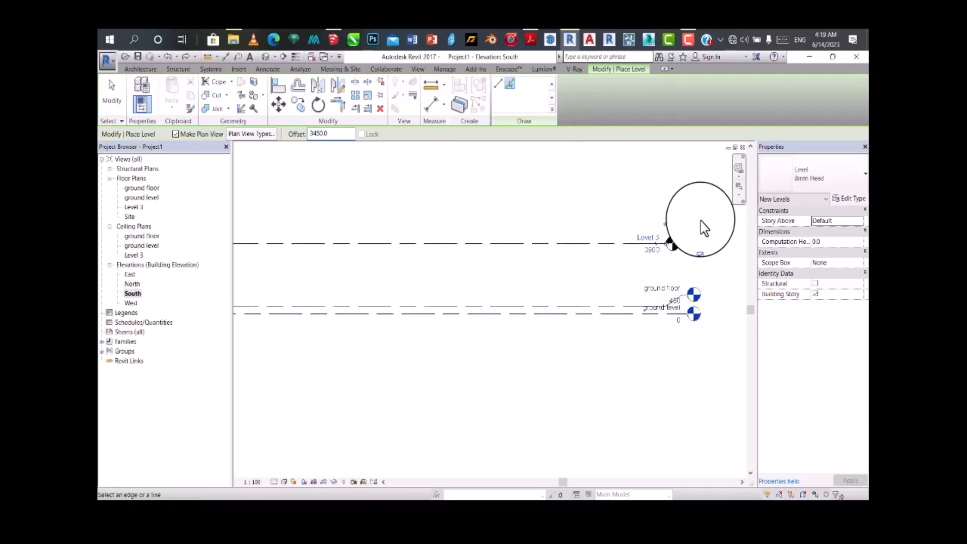
# Step: Rename Level 3 as "fascia level" together with its corresponding views
pyautogui.scroll(1, 649, 237)
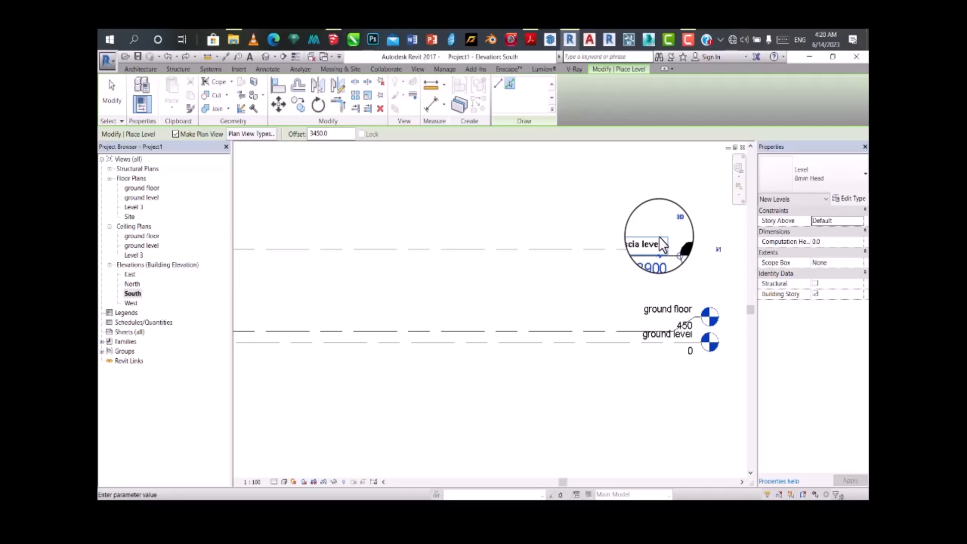
pyautogui.press('Return')
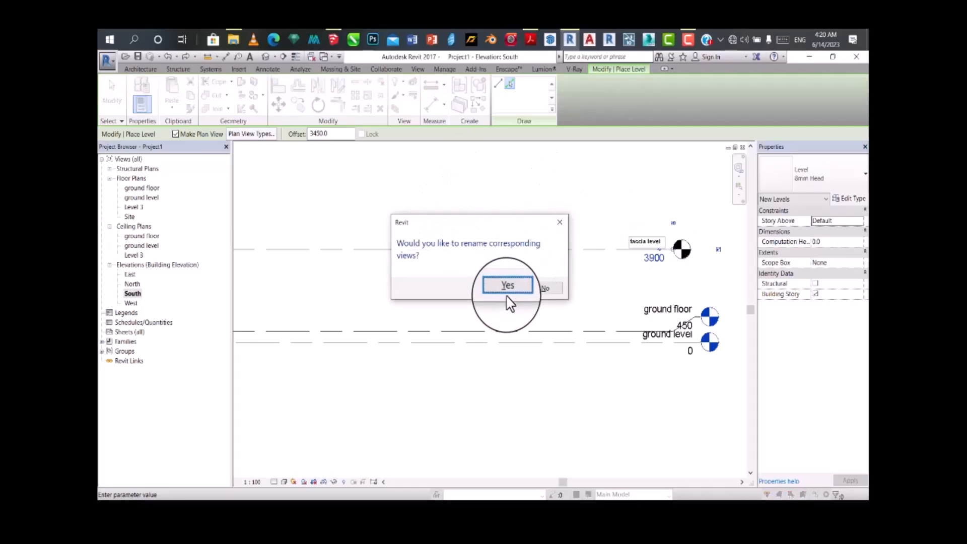
pyautogui.click(507, 288)
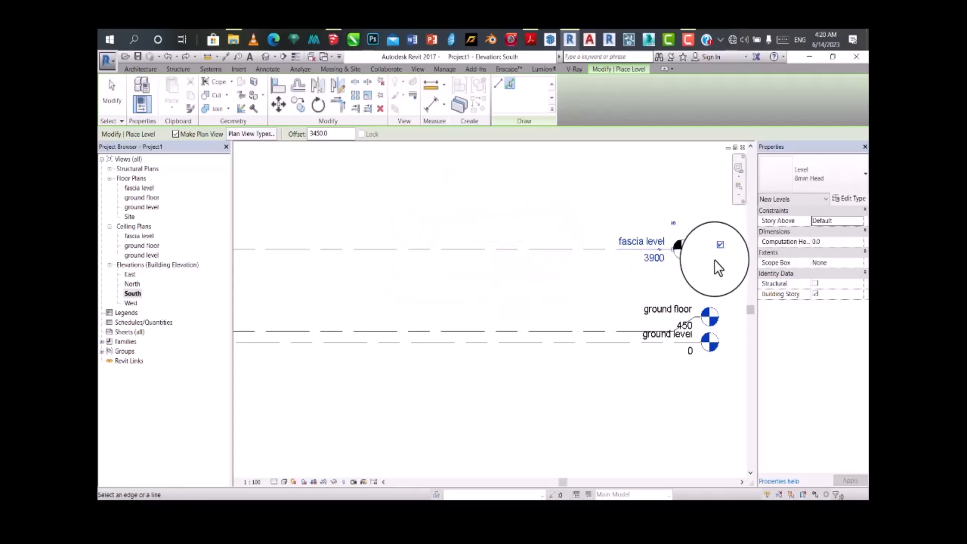
# Step: Place another level 3450 mm below the fascia level with the Pick Lines option, and end the Level command
pyautogui.scroll(-4, 718, 269)
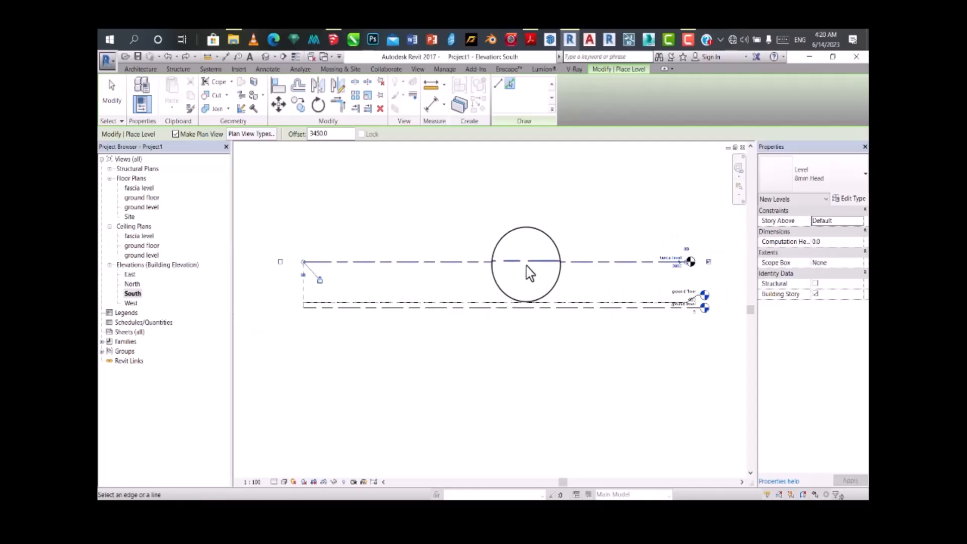
pyautogui.click(522, 267)
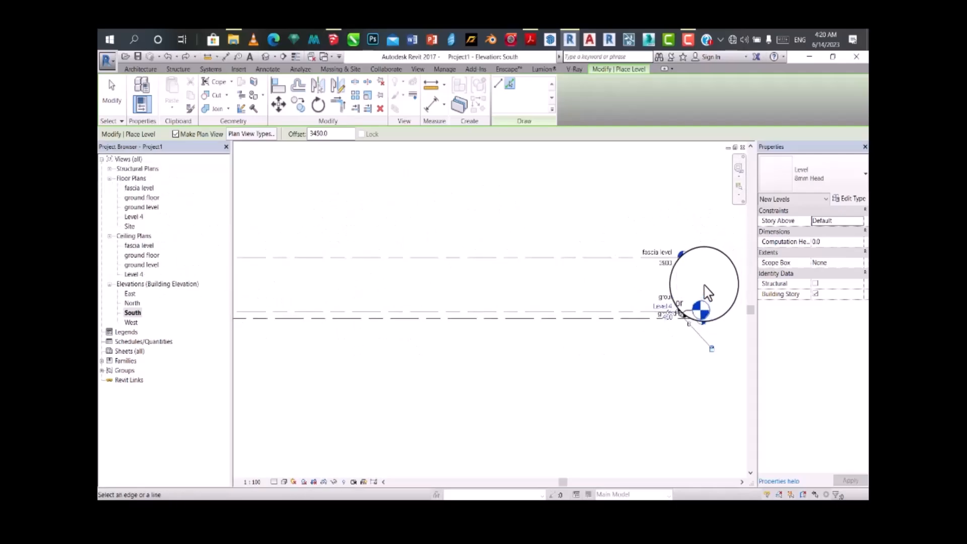
pyautogui.scroll(2, 703, 281)
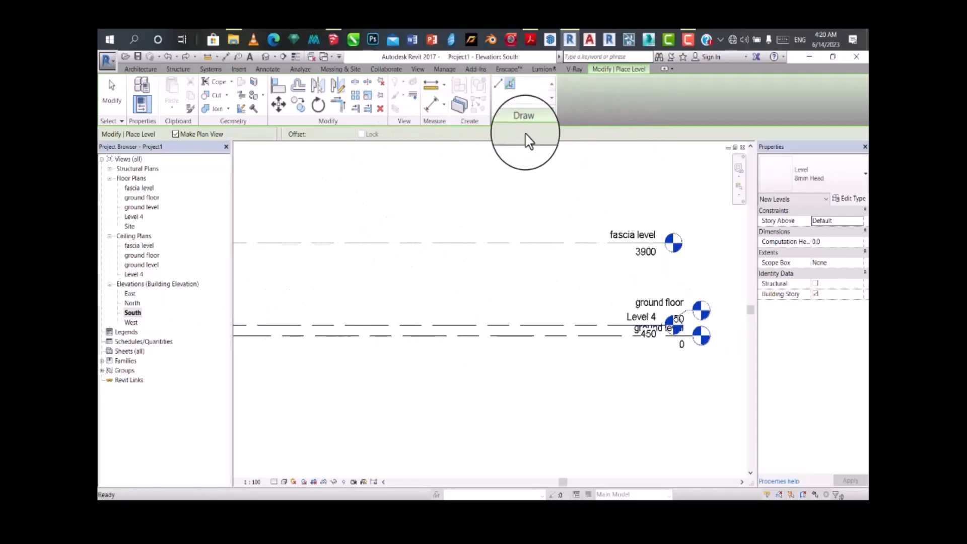
pyautogui.press('Escape')
pyautogui.press('Escape')
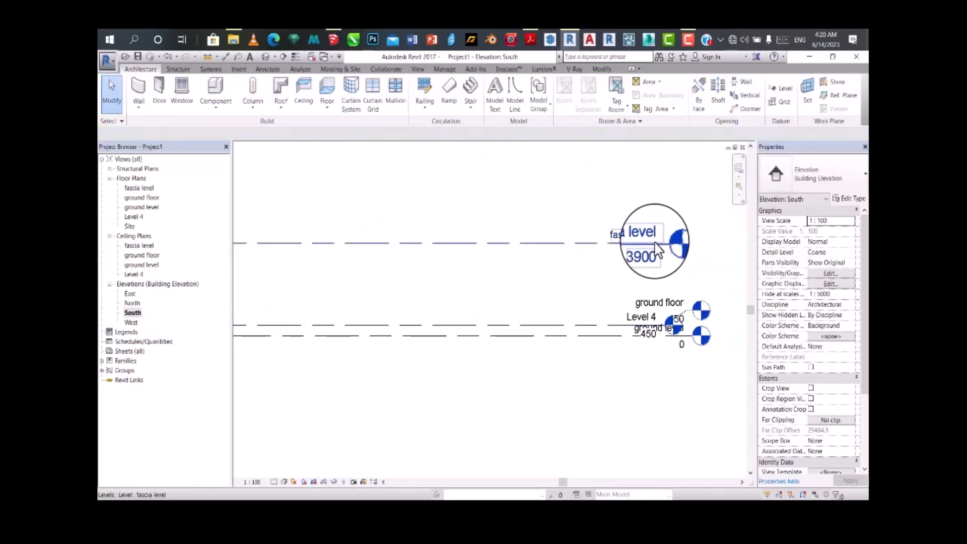
# Step: Look at the ground floor and ground level floor plans, and return to the South elevation
pyautogui.scroll(-2, 614, 244)
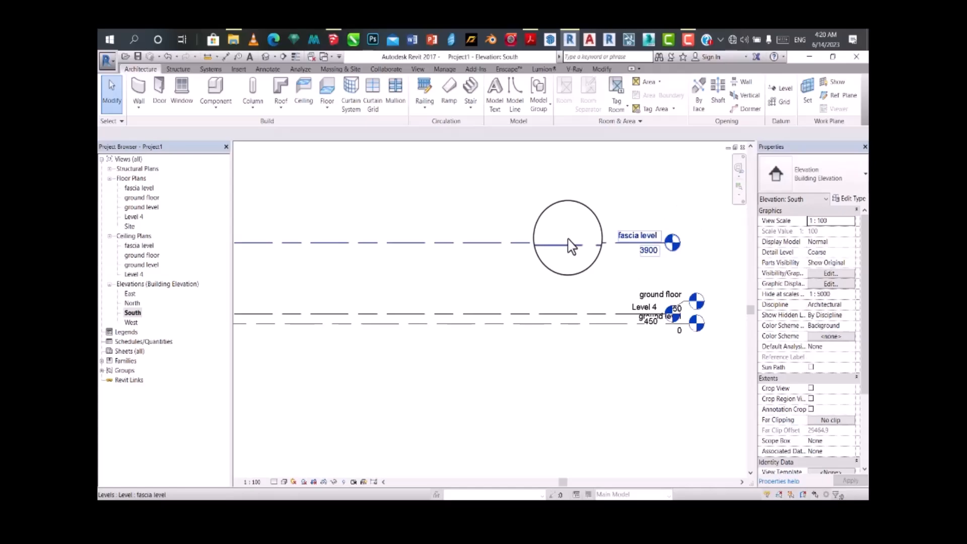
pyautogui.doubleClick(141, 197)
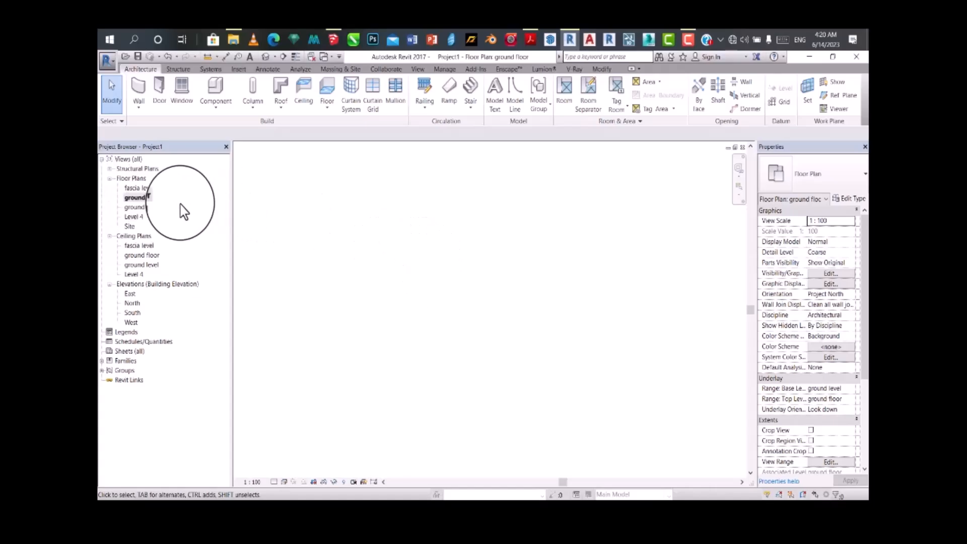
pyautogui.doubleClick(145, 210)
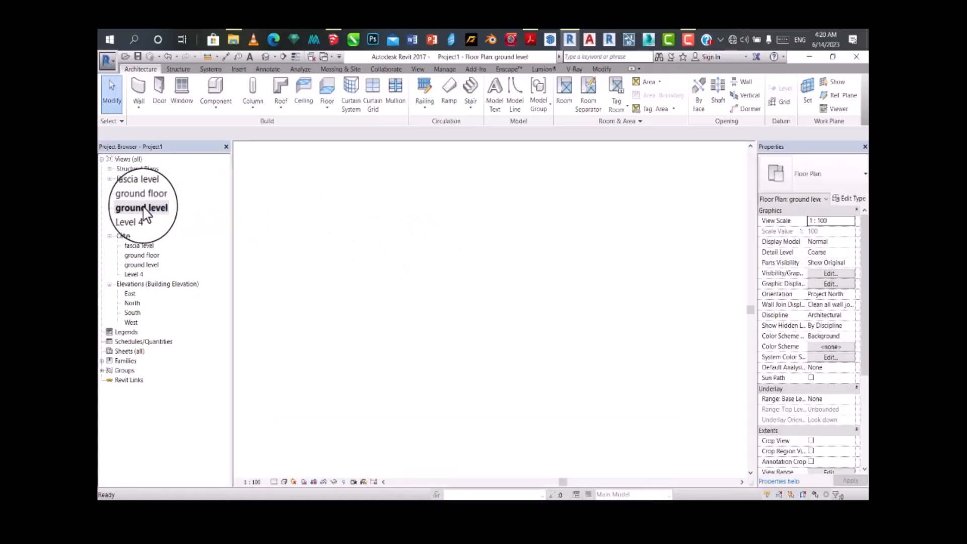
pyautogui.doubleClick(142, 197)
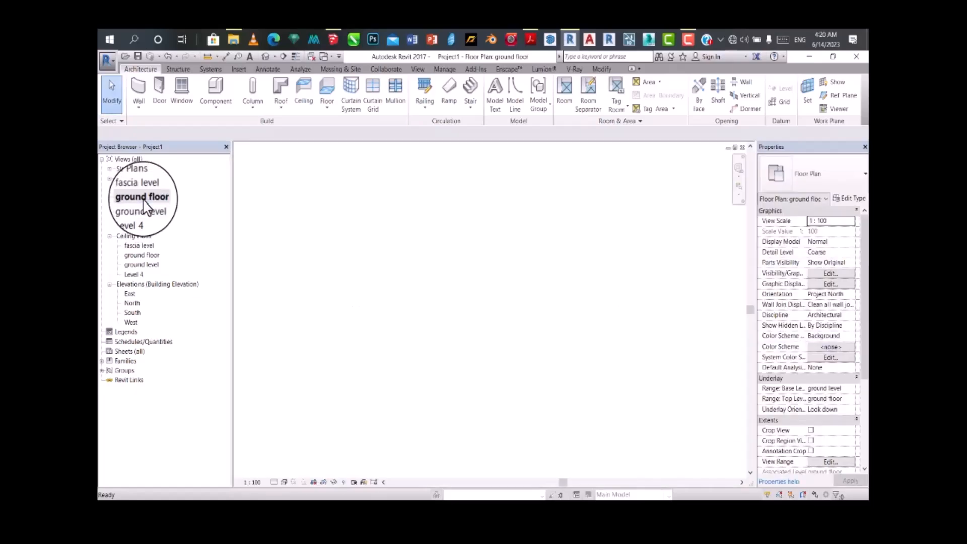
pyautogui.doubleClick(132, 313)
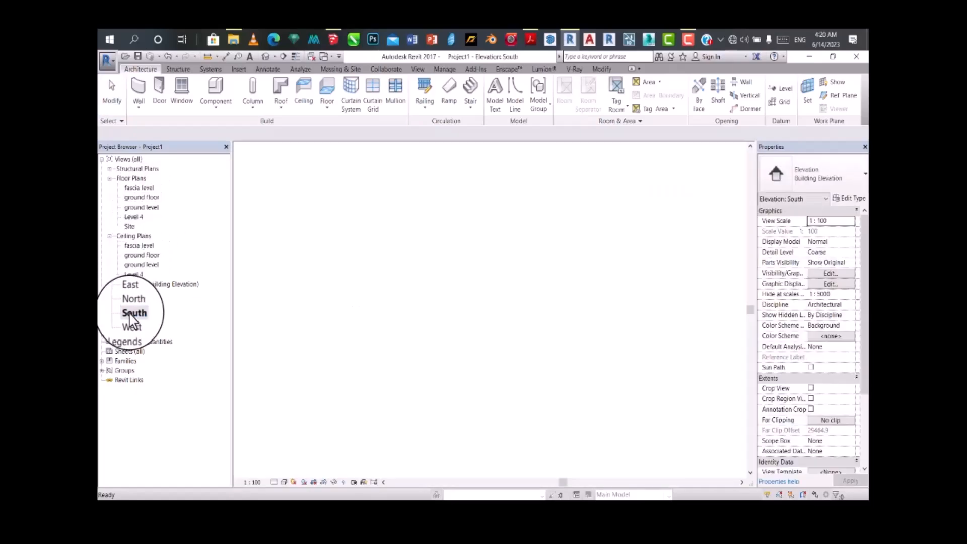
# Step: Delete the surplus Level 4 that overlaps the ground floor level, along with its views
pyautogui.scroll(4, 629, 297)
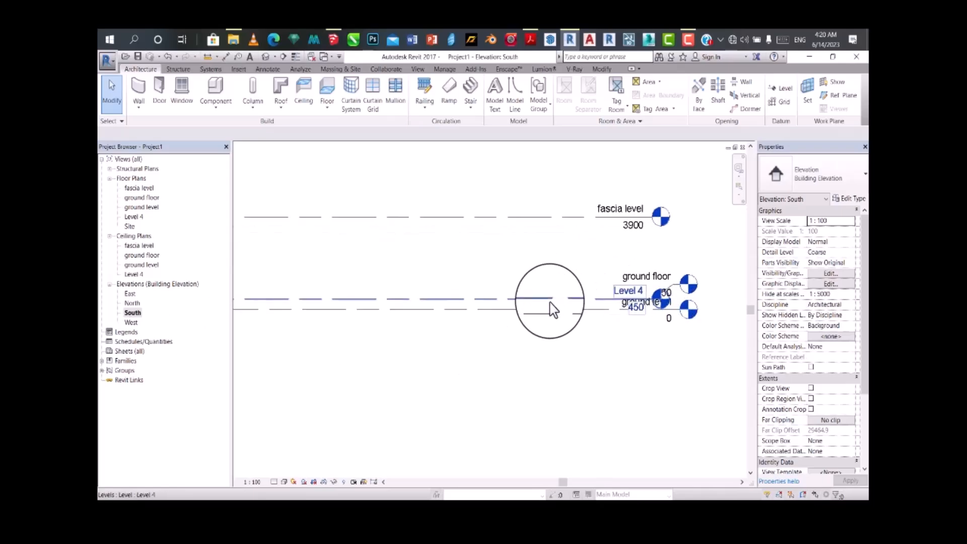
pyautogui.click(652, 298)
pyautogui.scroll(-3, 556, 304)
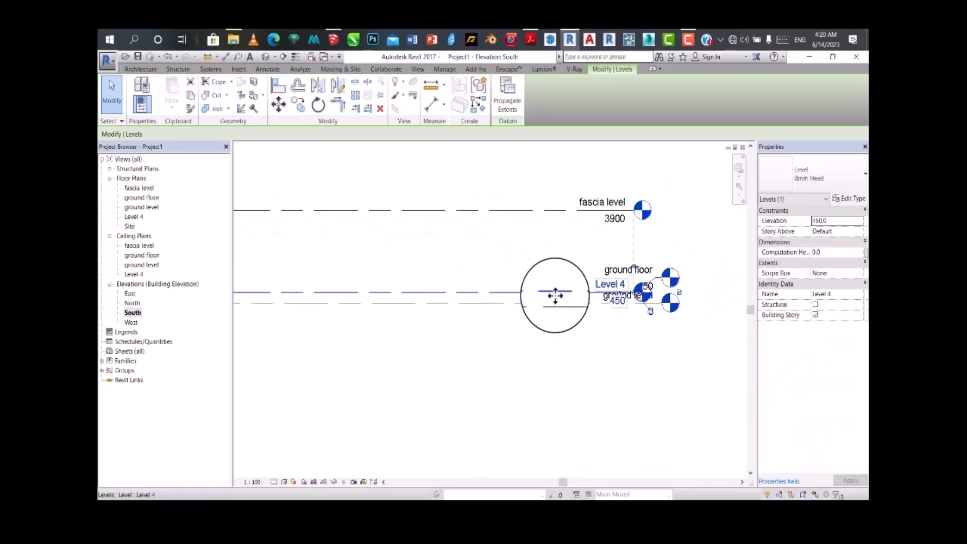
pyautogui.press('Delete')
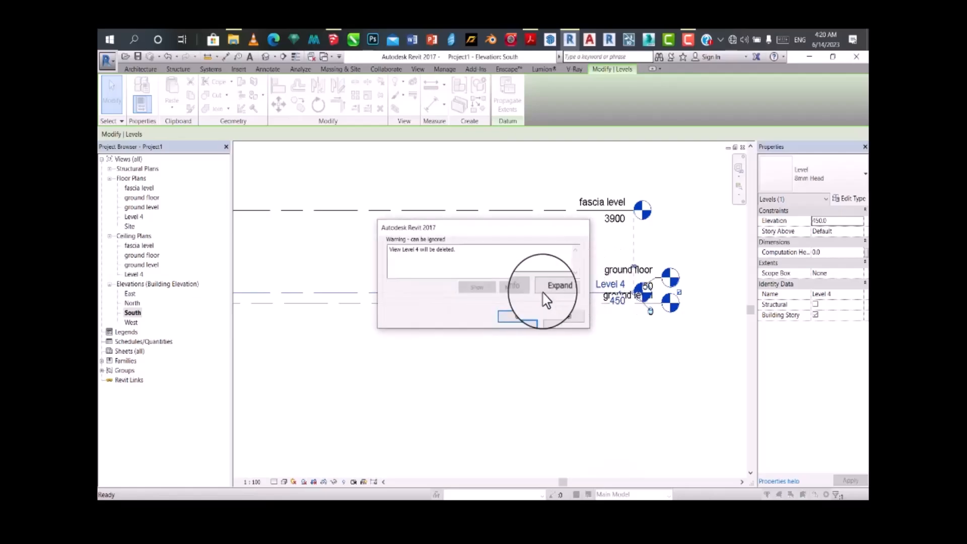
pyautogui.click(518, 317)
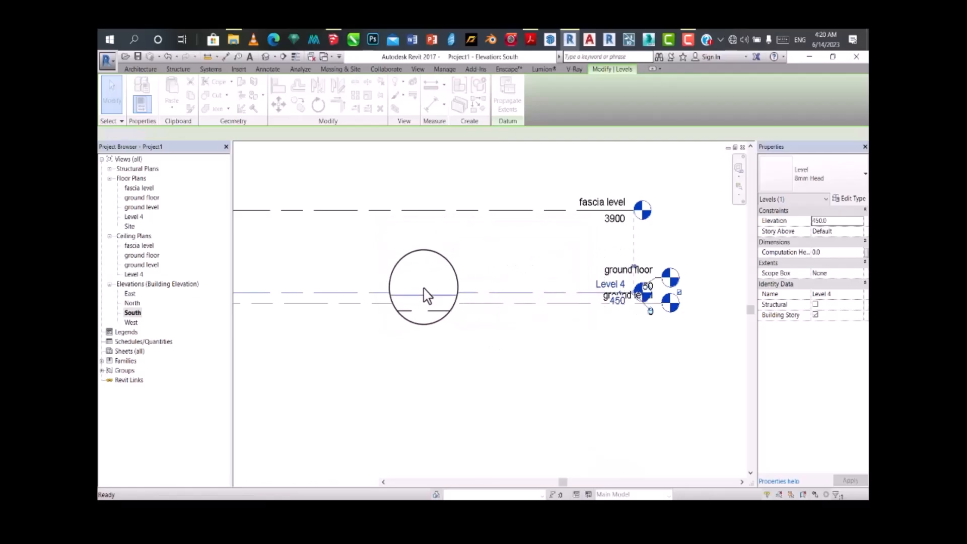
# Step: Compare the ground floor and ground level floor plans again, and examine both level heads in the South elevation
pyautogui.click(554, 294)
pyautogui.scroll(-1, 504, 282)
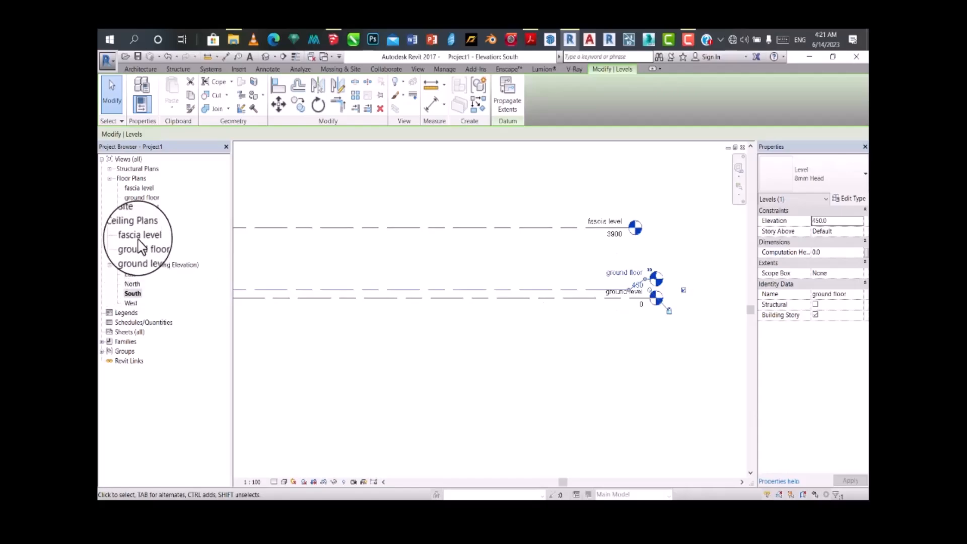
pyautogui.doubleClick(141, 198)
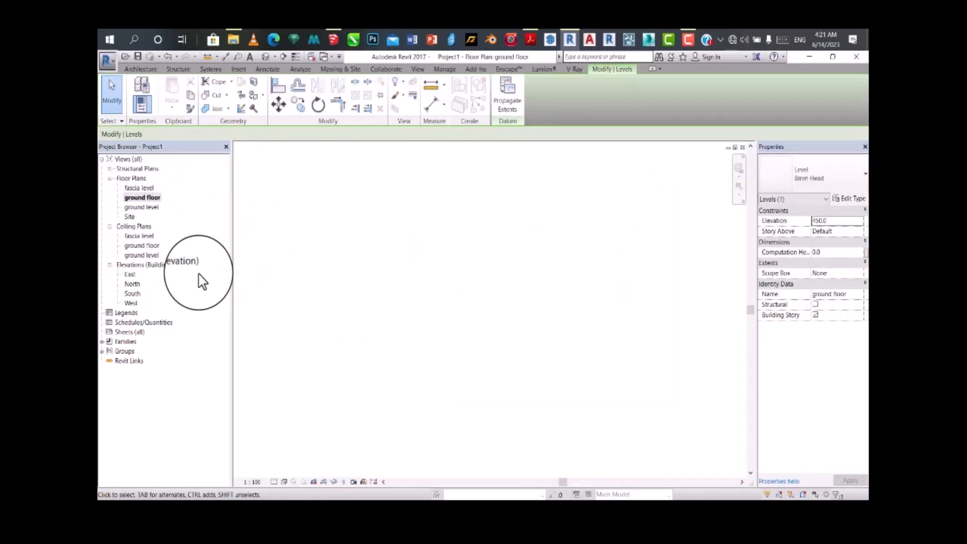
pyautogui.doubleClick(153, 211)
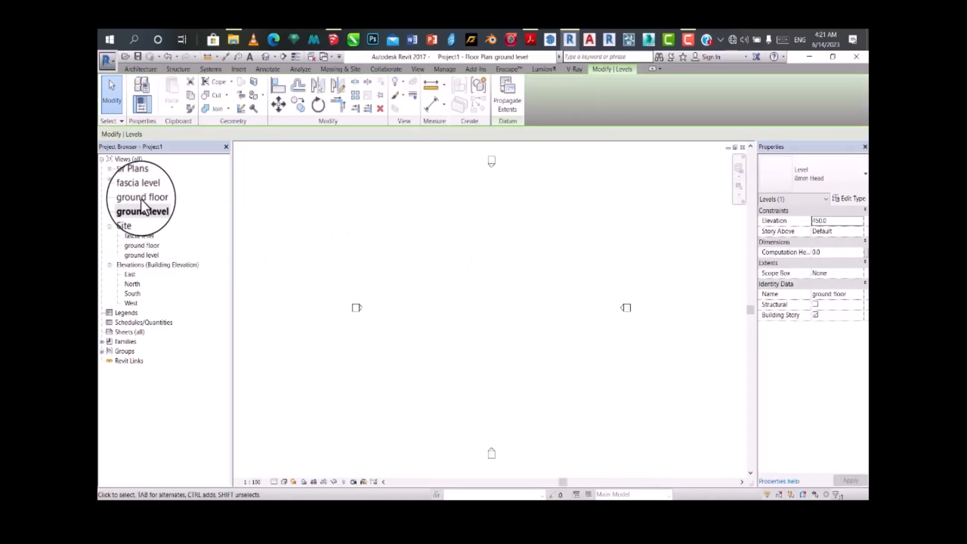
pyautogui.doubleClick(142, 197)
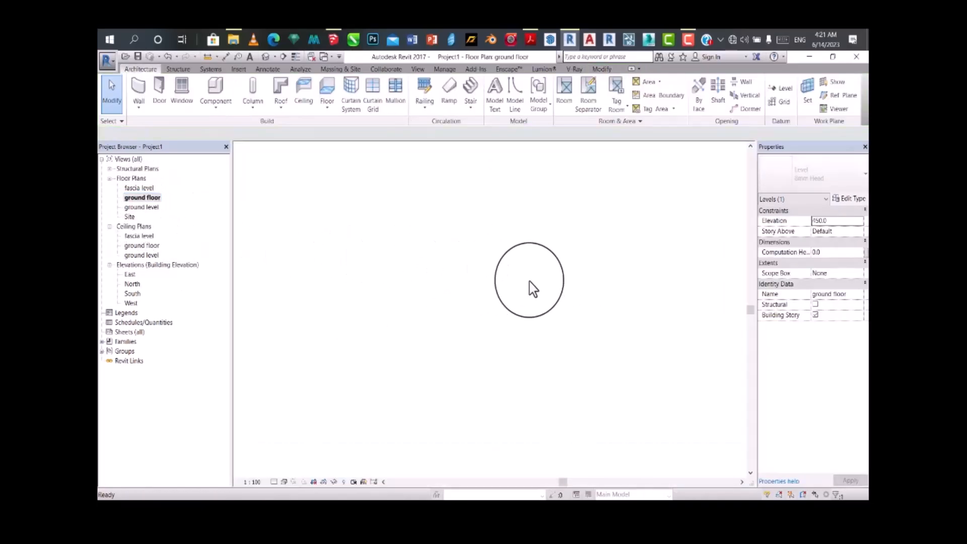
pyautogui.doubleClick(130, 293)
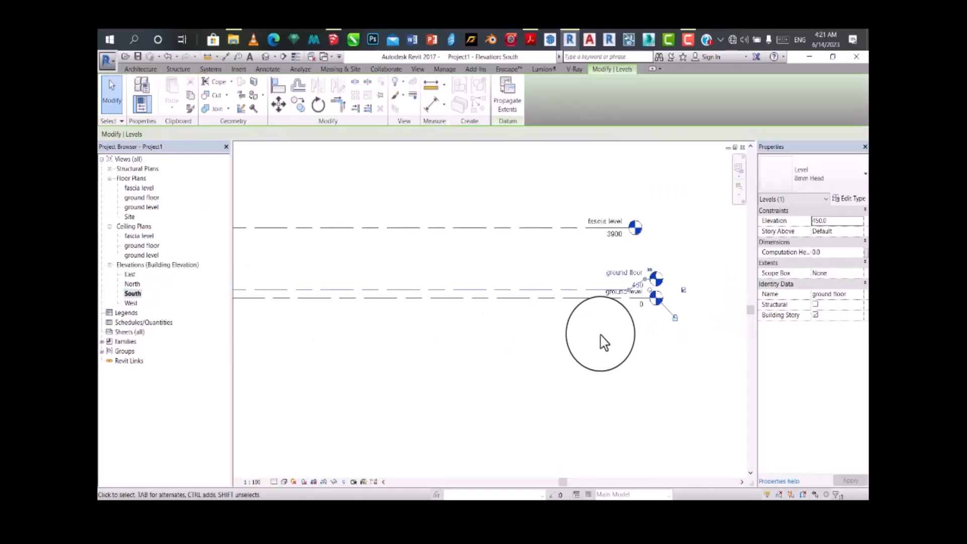
pyautogui.scroll(5, 654, 301)
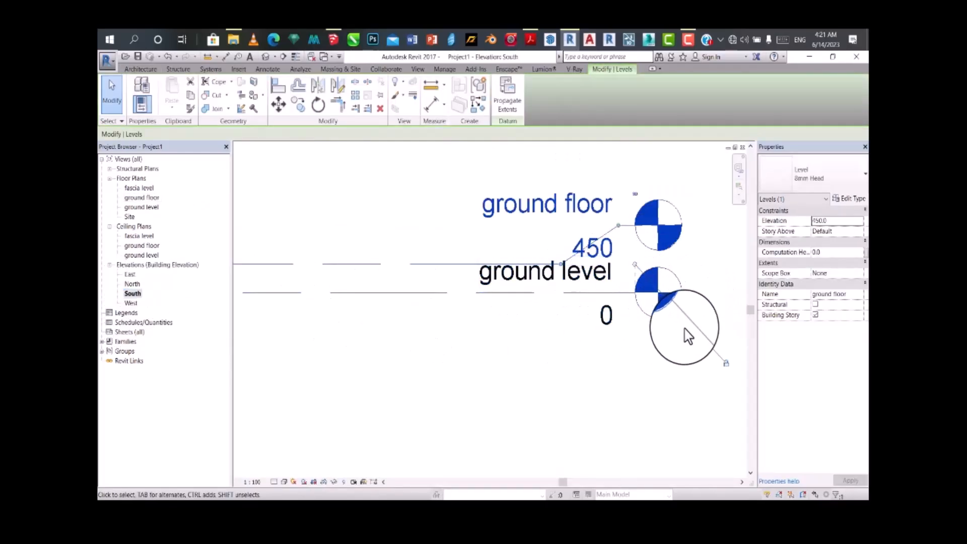
pyautogui.scroll(-2, 688, 335)
pyautogui.scroll(2, 414, 278)
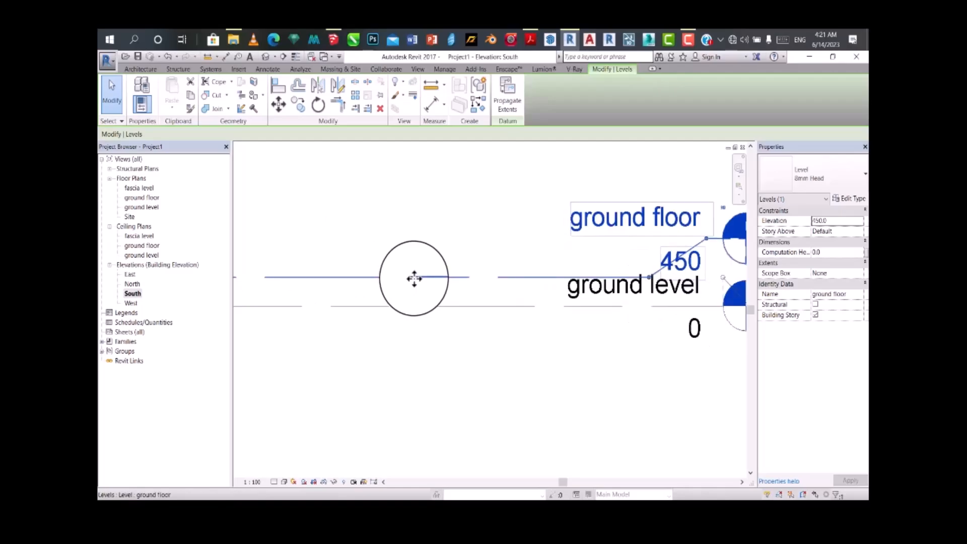
# Step: Set the view depth level to Unlimited in the ground floor plan's View Range
pyautogui.doubleClick(142, 197)
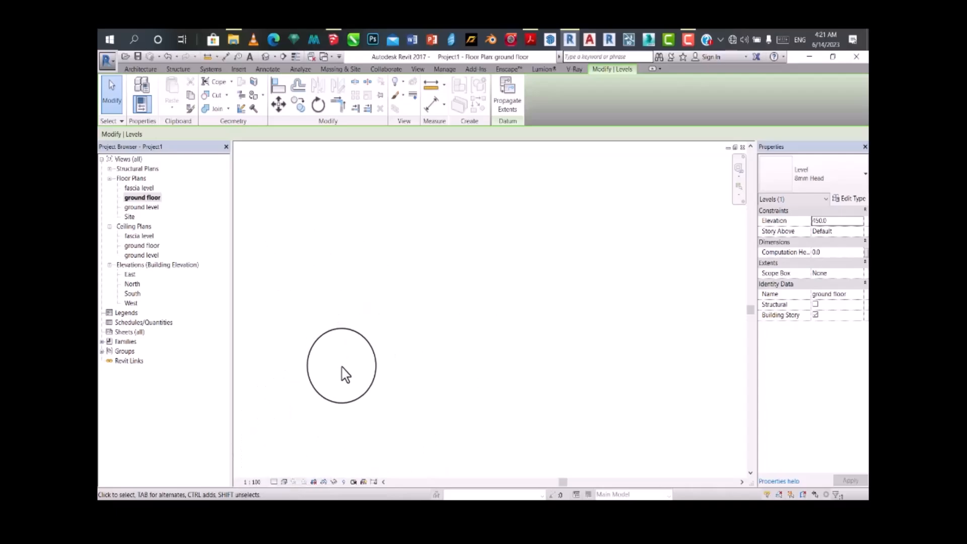
pyautogui.press('v')
pyautogui.press('r')
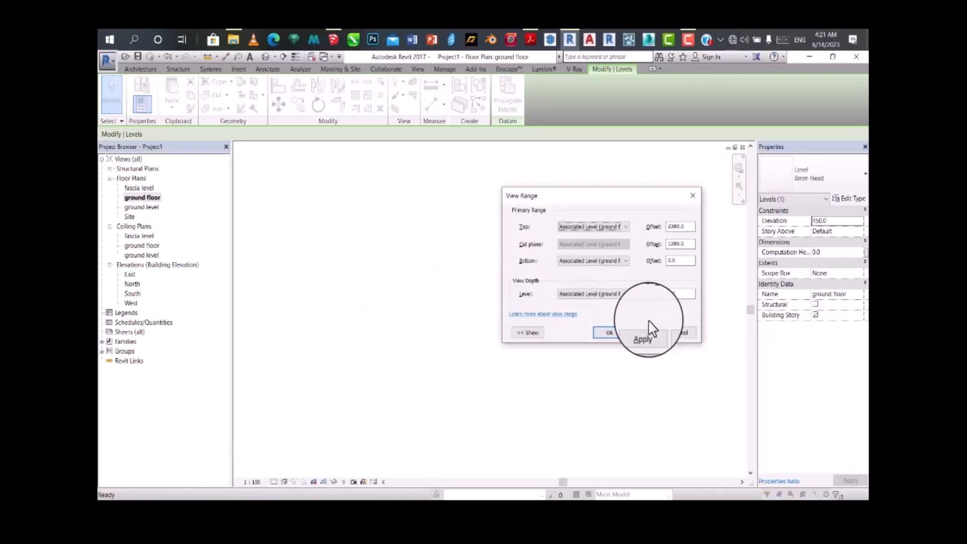
pyautogui.click(626, 294)
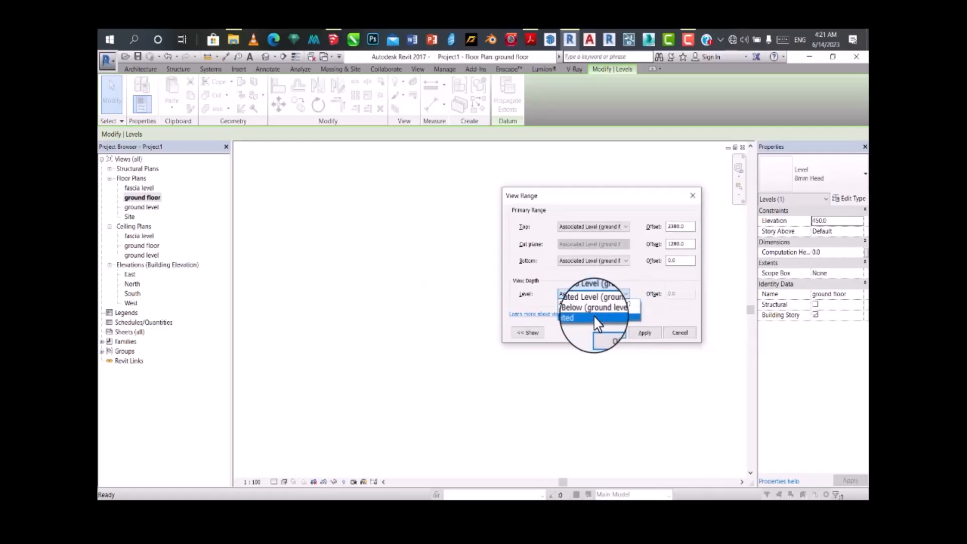
pyautogui.click(600, 315)
pyautogui.click(604, 333)
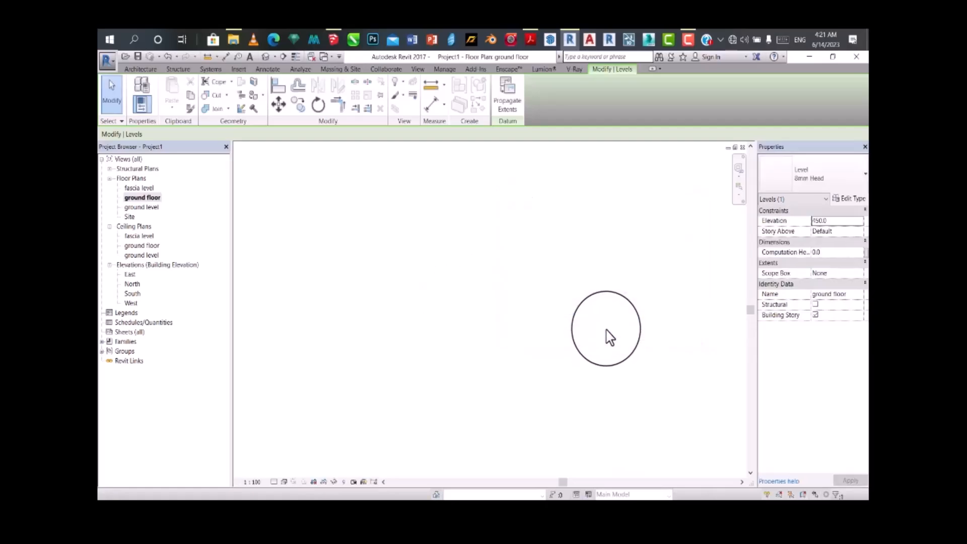
pyautogui.click(492, 317)
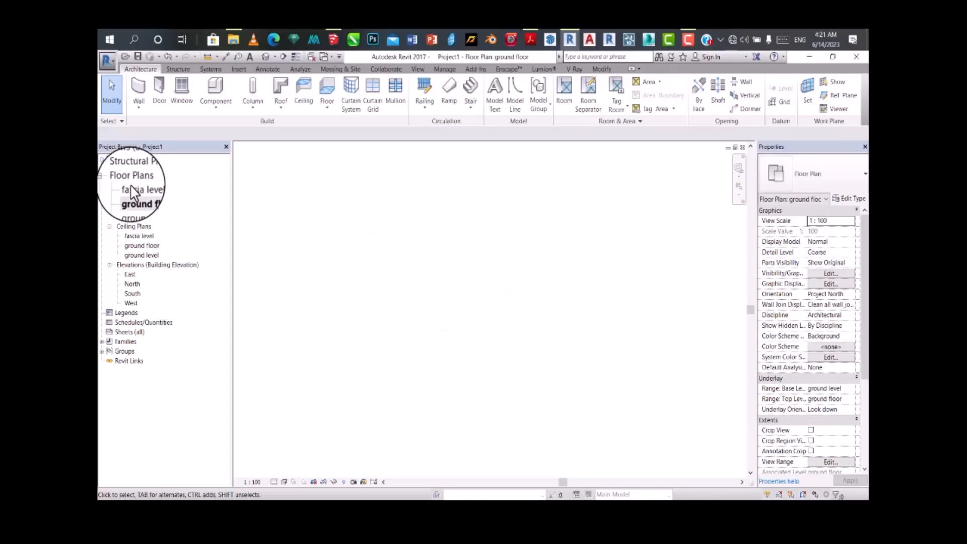
# Step: Start placing a wall on the ground level floor plan using the Generic - 200mm basic wall type
pyautogui.doubleClick(151, 207)
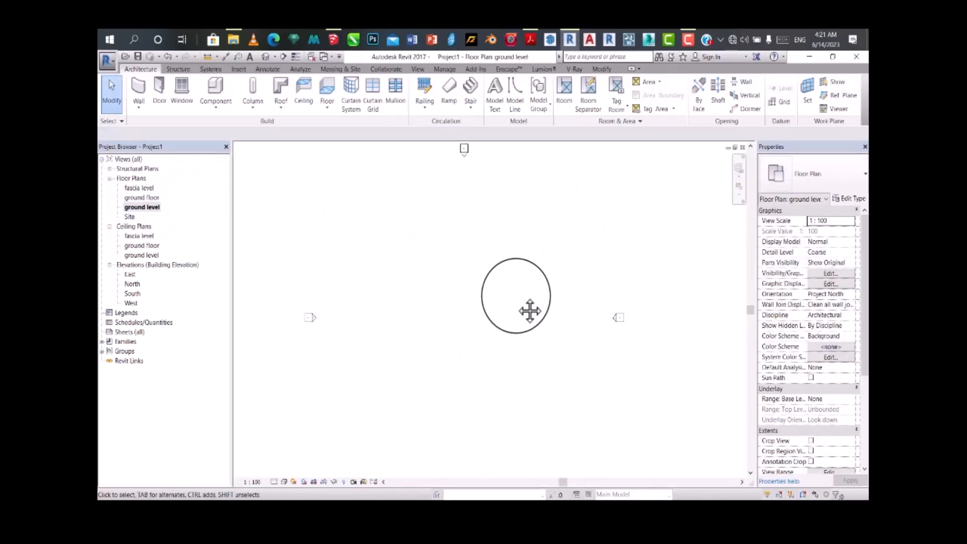
pyautogui.moveTo(516, 296); pyautogui.dragTo(539, 281, button='middle')
pyautogui.scroll(-1, 473, 313)
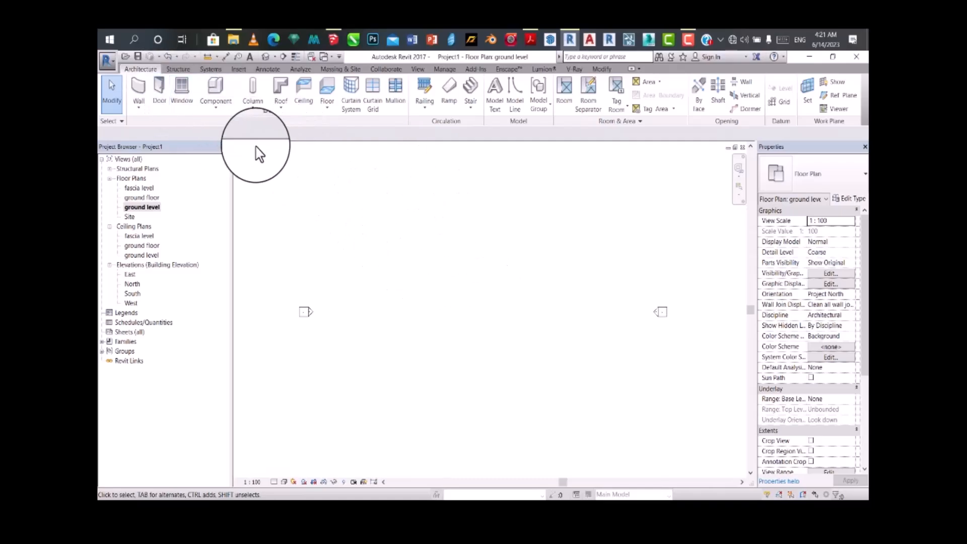
pyautogui.click(139, 93)
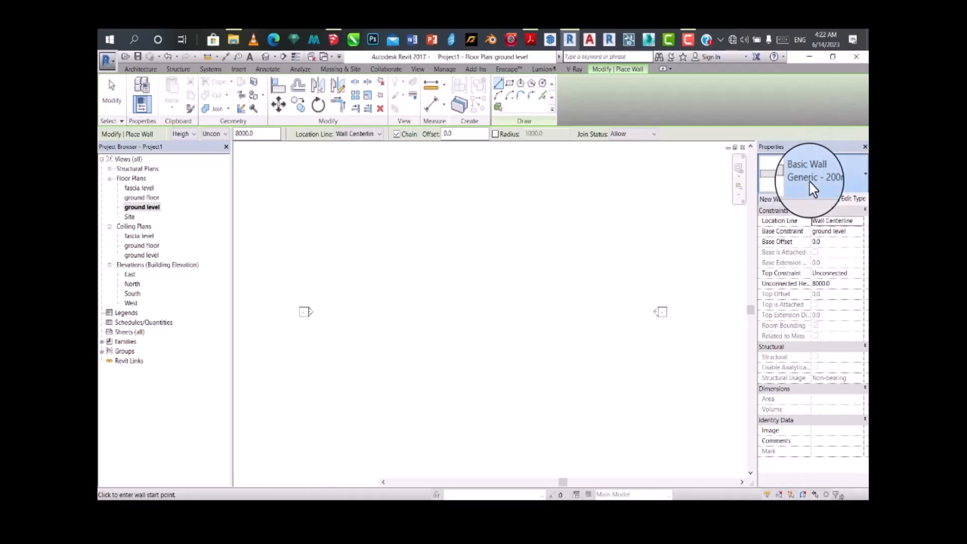
pyautogui.click(810, 181)
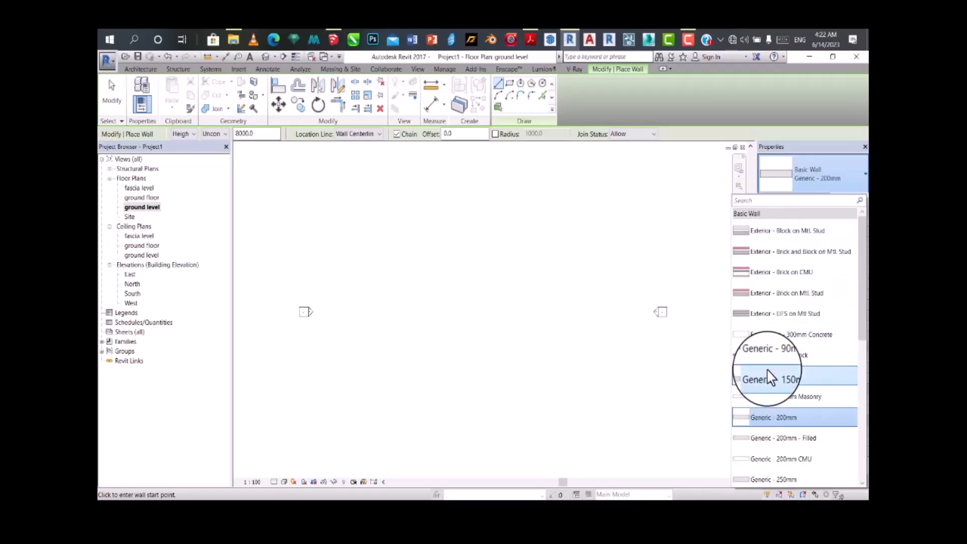
pyautogui.scroll(-2, 771, 381)
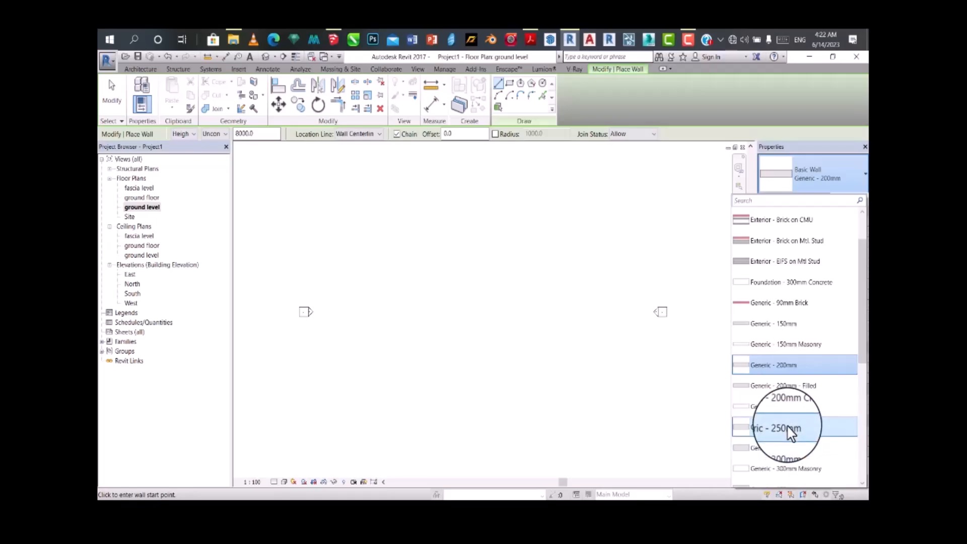
pyautogui.scroll(-1, 788, 398)
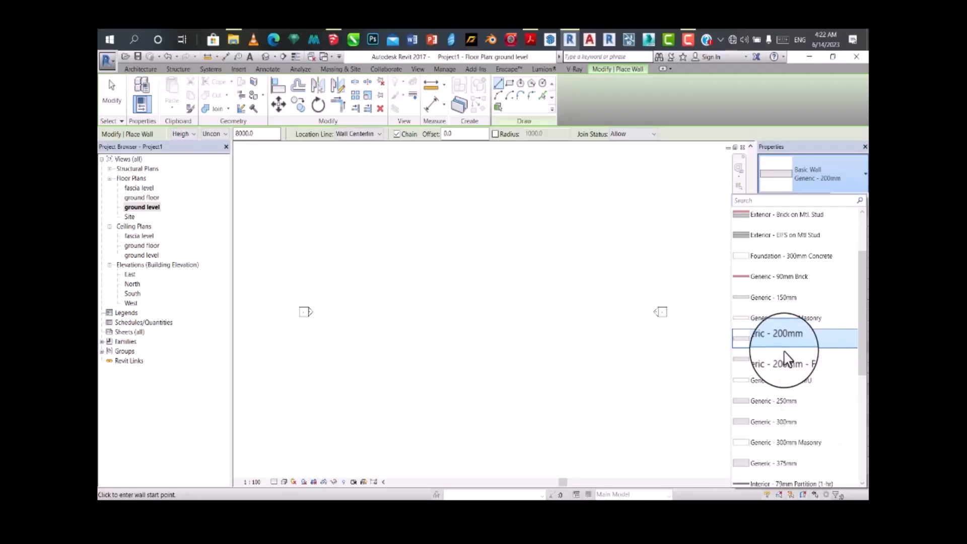
pyautogui.scroll(-1, 785, 362)
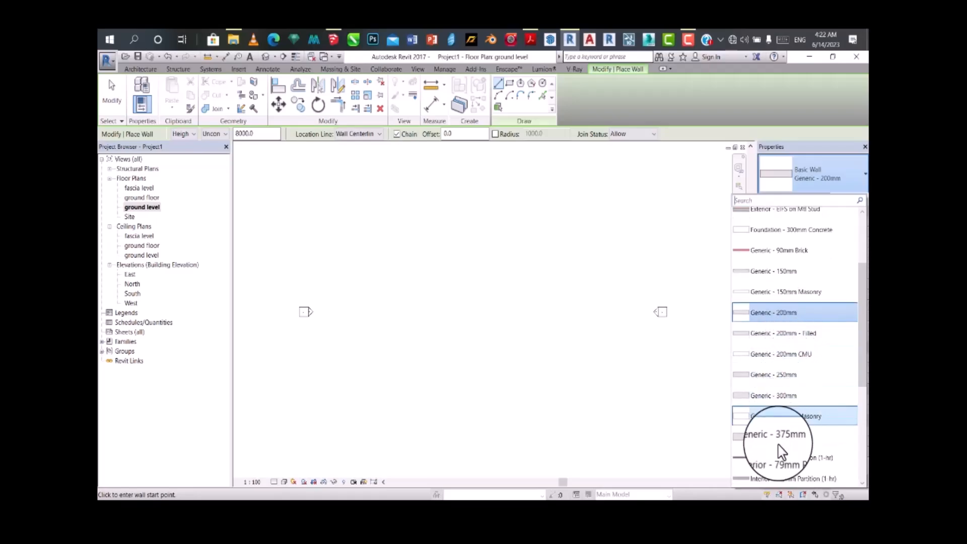
pyautogui.click(778, 316)
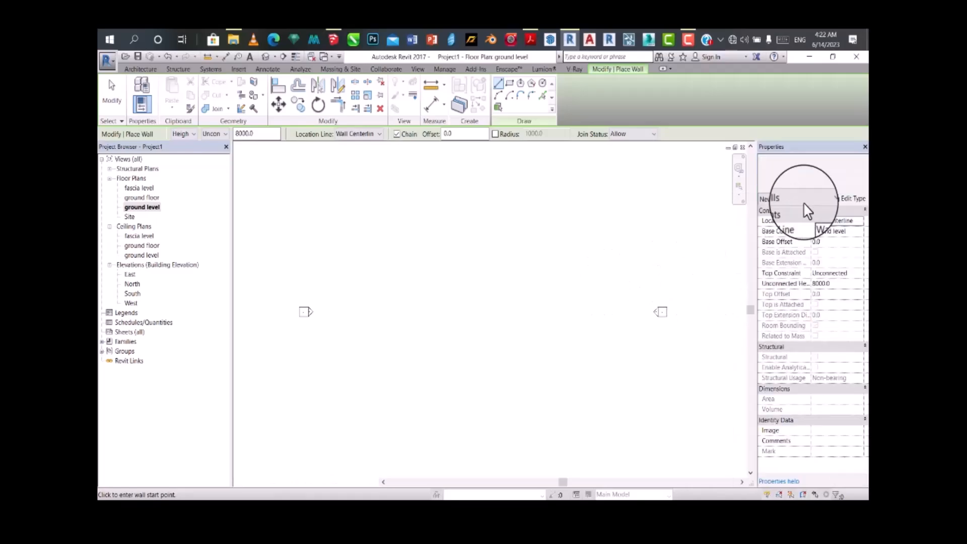
# Step: Duplicate the Generic - 200mm wall type under the name "wall 225"
pyautogui.click(851, 203)
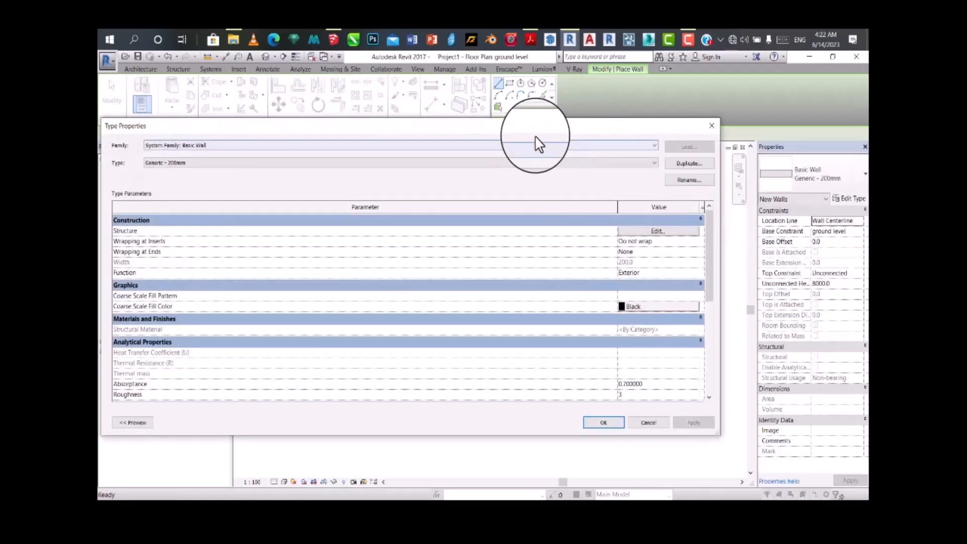
pyautogui.moveTo(541, 129); pyautogui.dragTo(624, 114)
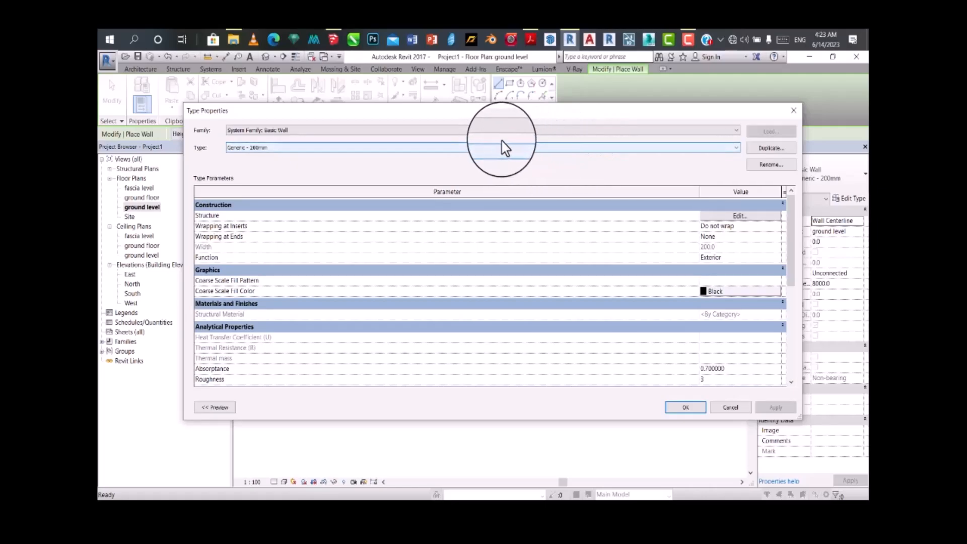
pyautogui.click(767, 152)
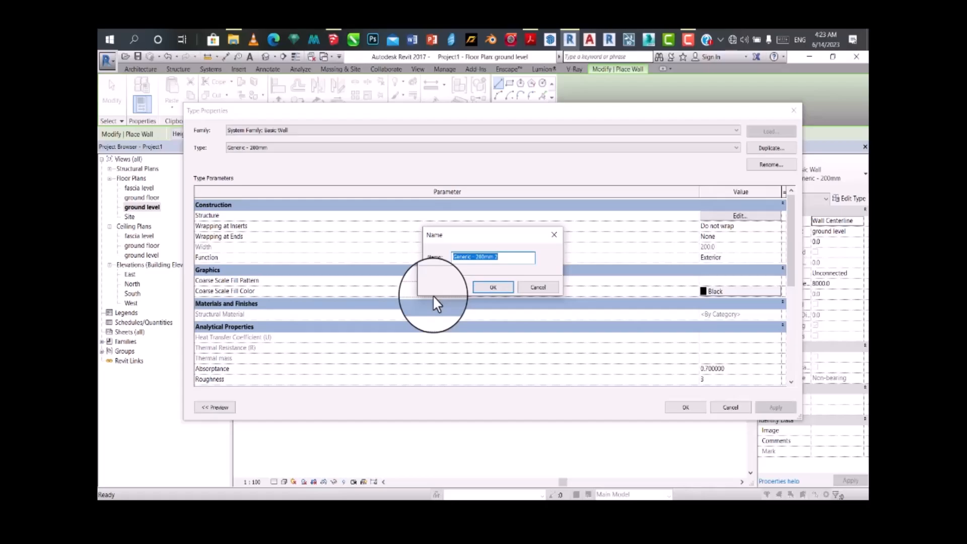
pyautogui.write('wall 225')
pyautogui.press('Return')
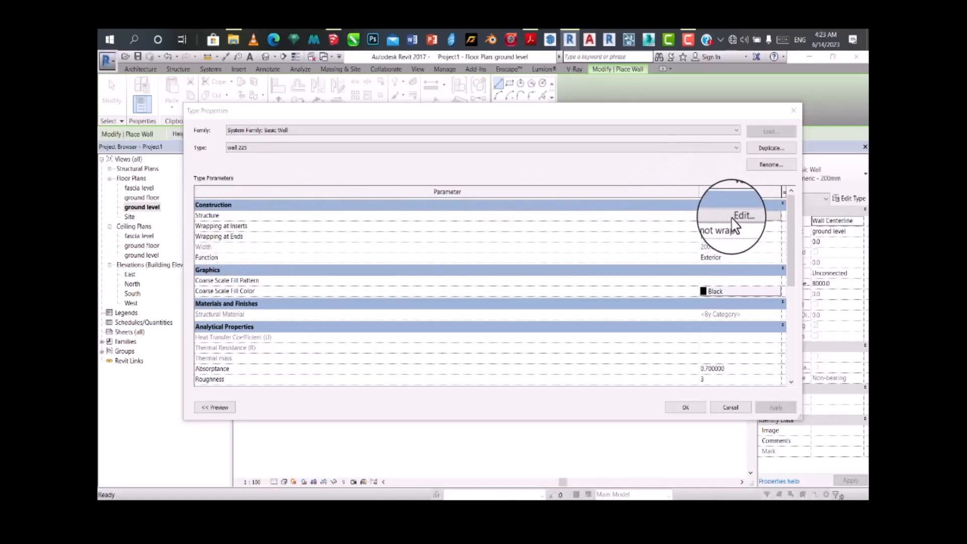
# Step: Set the structure layer thickness of the wall 225 type to 225 mm and accept the type properties
pyautogui.click(741, 214)
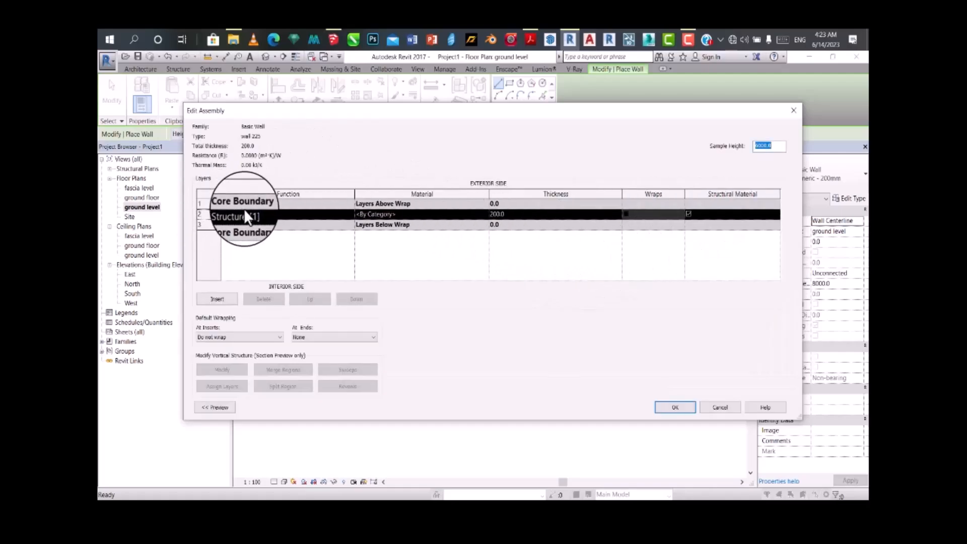
pyautogui.click(509, 214)
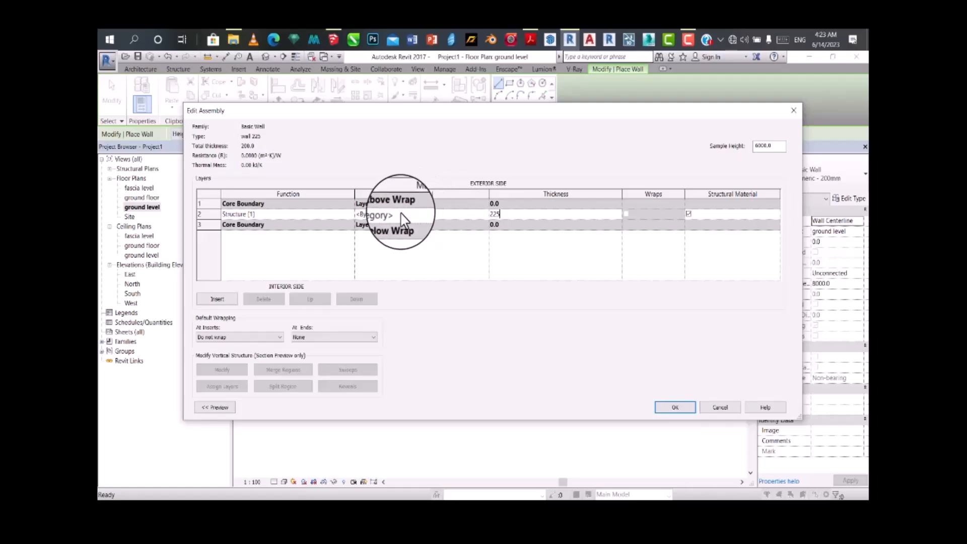
pyautogui.click(675, 407)
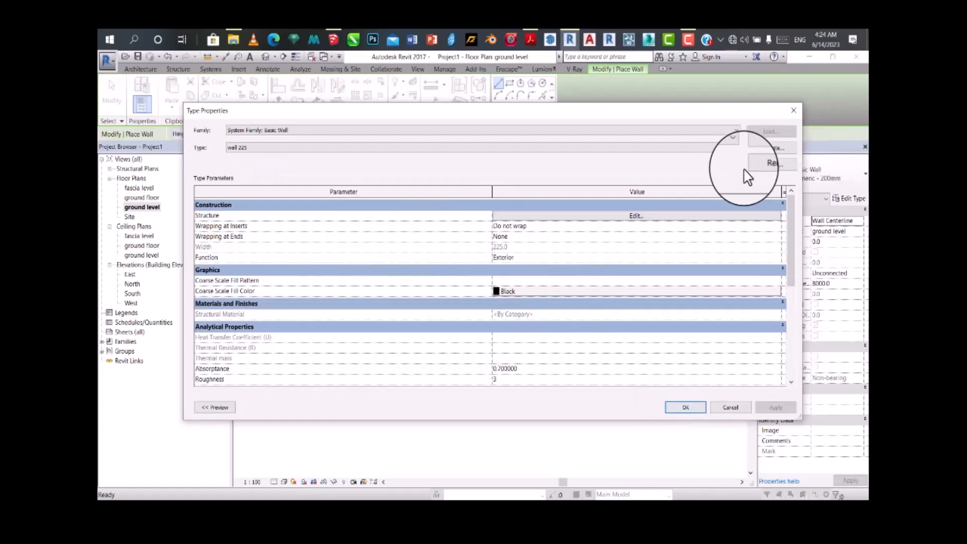
pyautogui.click(683, 406)
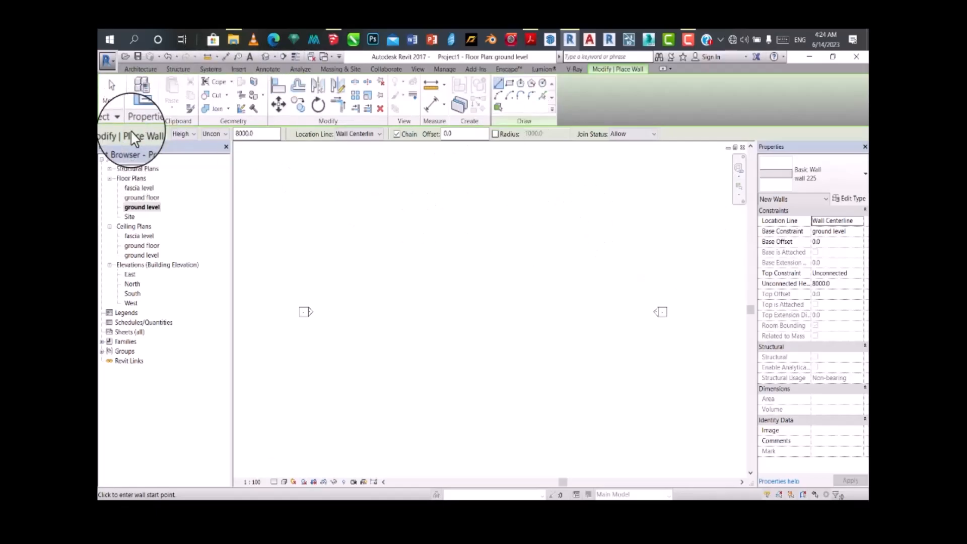
# Step: Set new walls to be placed by depth instead of height, and dismiss the wall settings warning
pyautogui.click(177, 135)
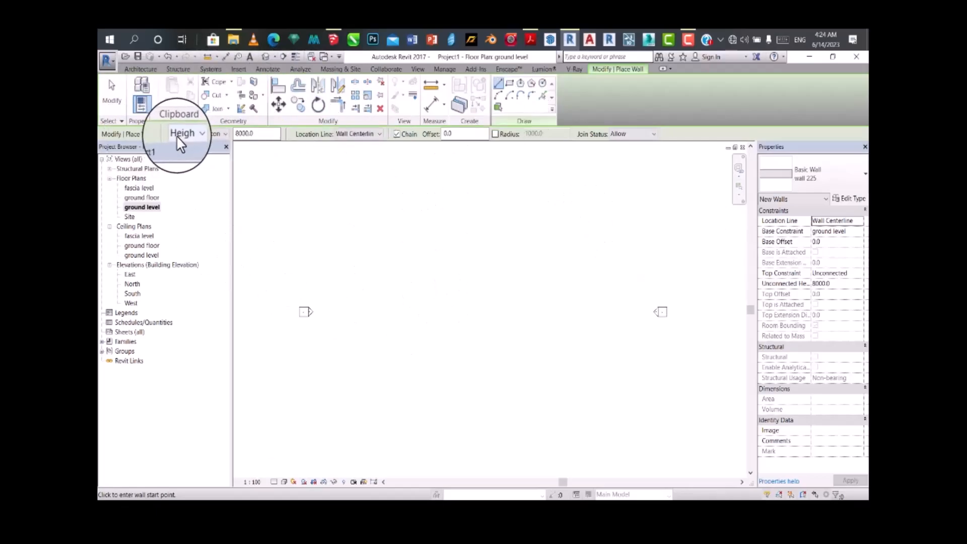
pyautogui.click(174, 145)
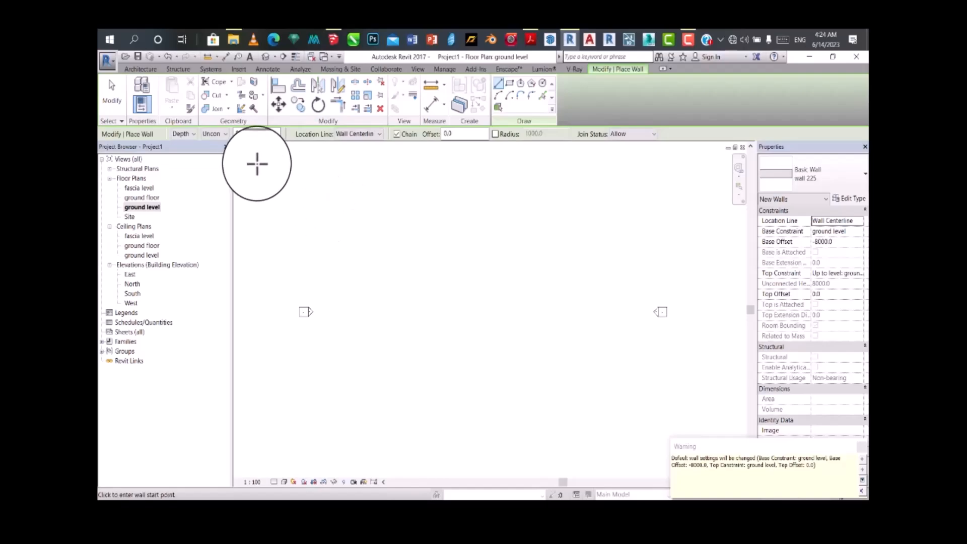
pyautogui.click(861, 447)
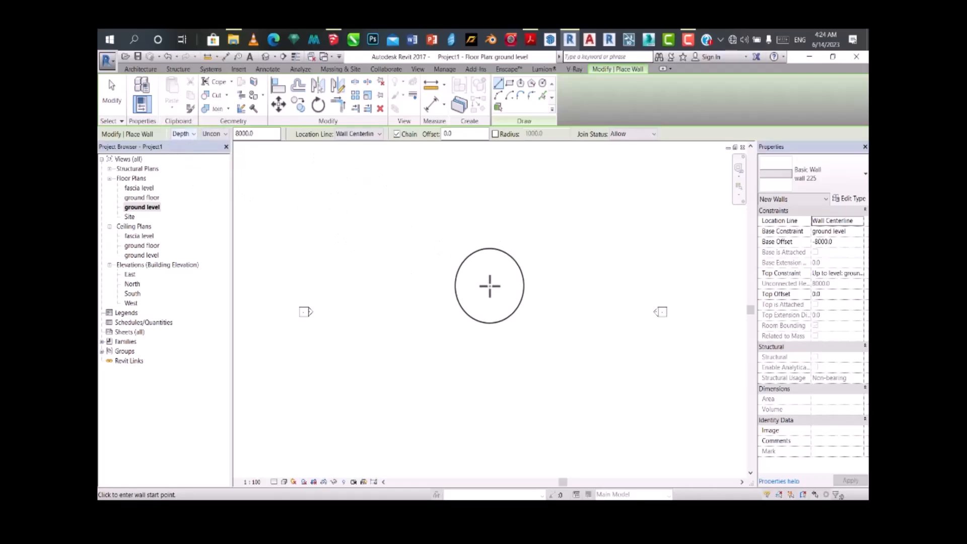
# Step: Draw two chained wall 225 segments on the ground level plan, one slightly sloped and one horizontal about 8000 mm long
pyautogui.click(405, 285)
pyautogui.click(466, 272)
pyautogui.click(523, 277)
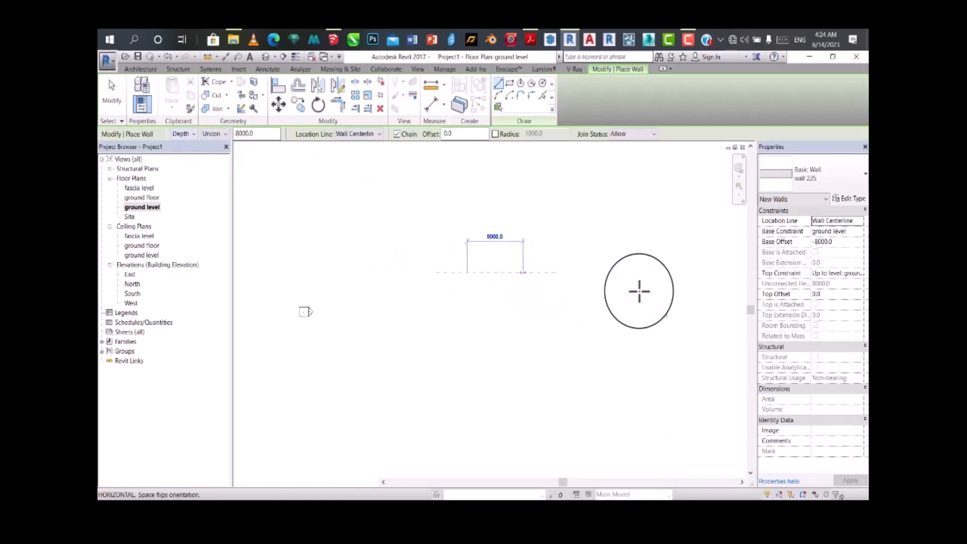
pyautogui.click(861, 447)
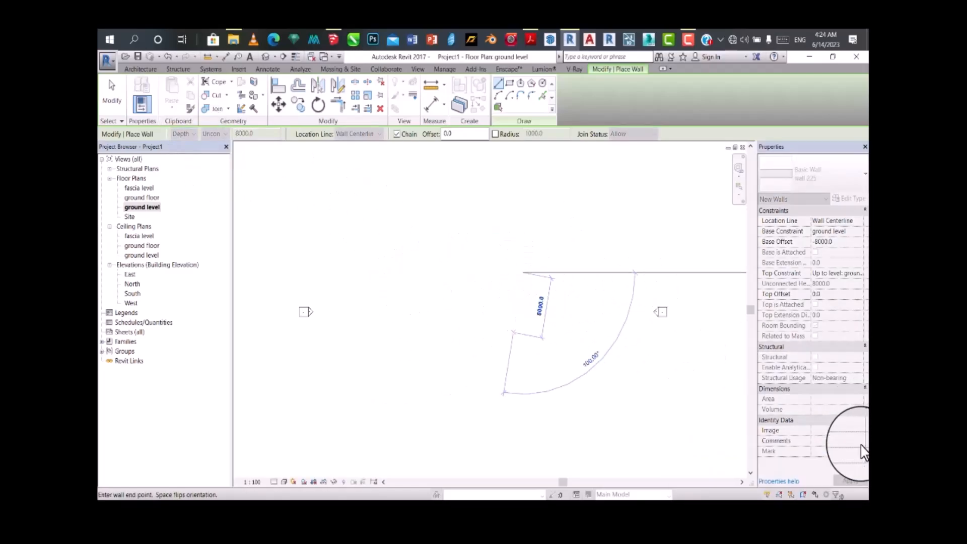
pyautogui.press('Escape')
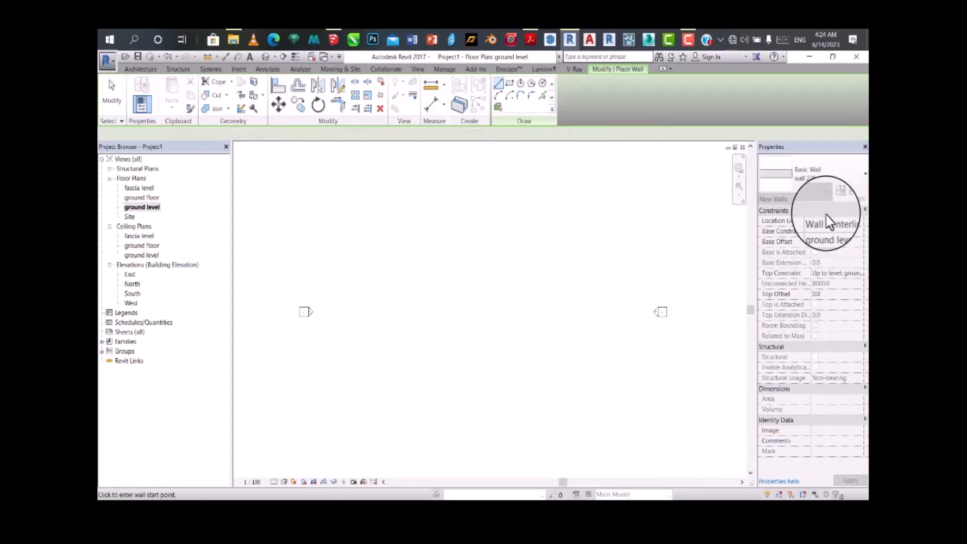
# Step: Reselect the wall 225 type and draw a horizontal wall about 5000 mm long on the ground level plan
pyautogui.click(829, 184)
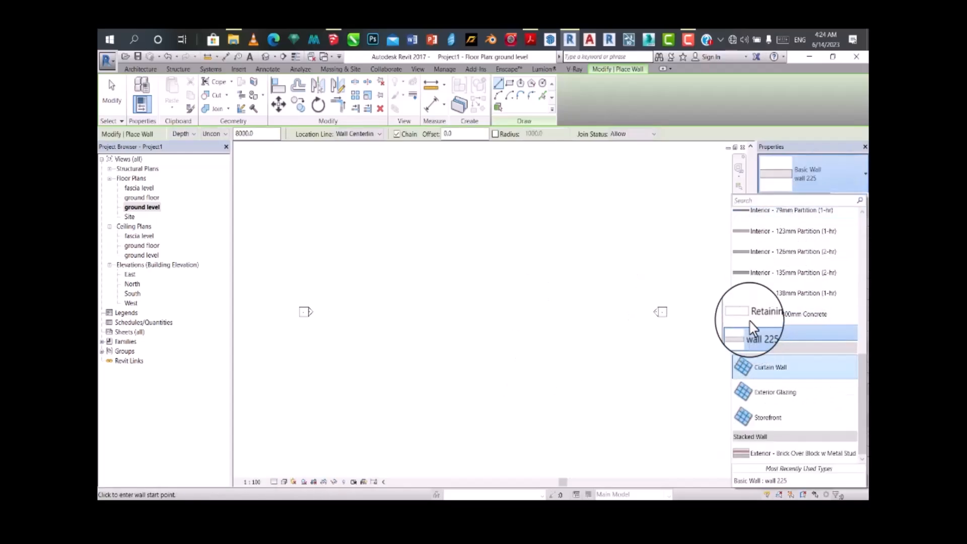
pyautogui.click(756, 335)
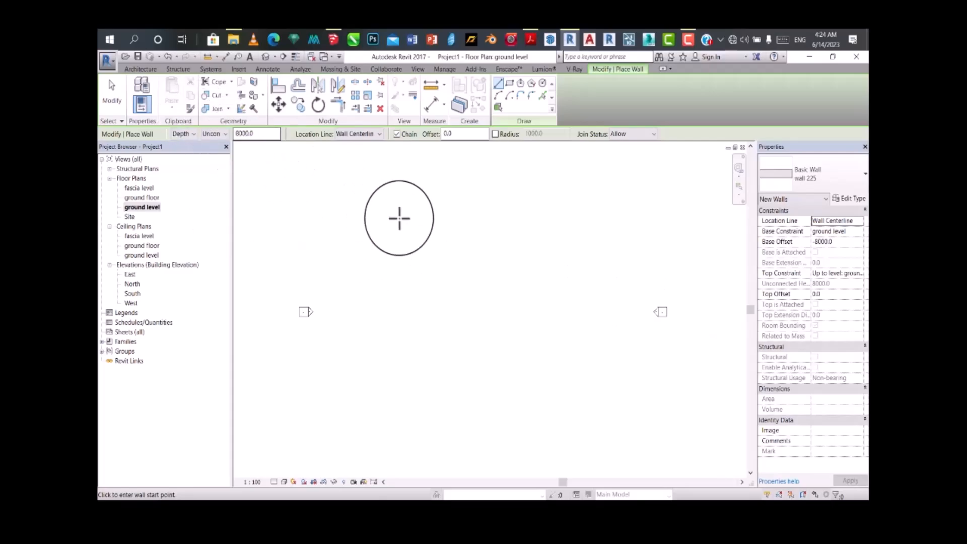
pyautogui.click(446, 254)
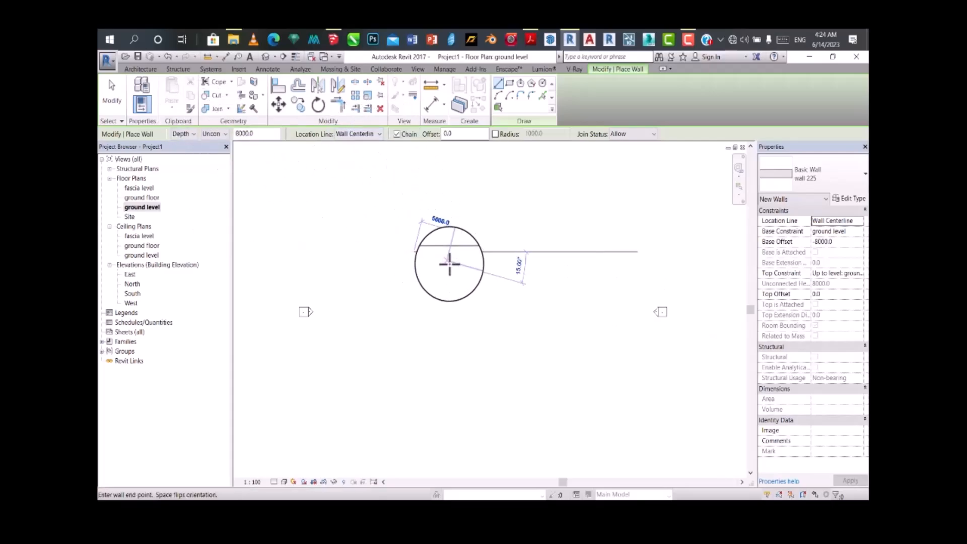
pyautogui.press('Escape')
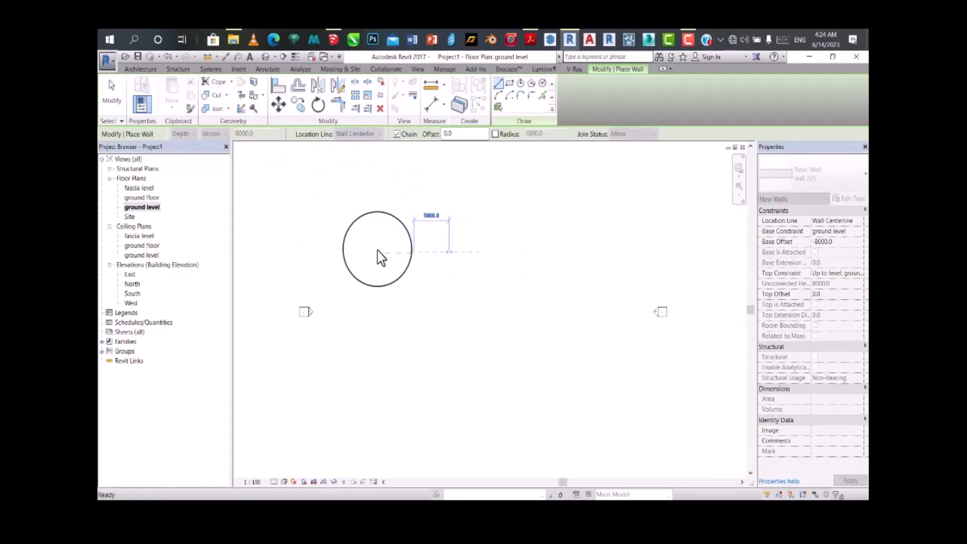
# Step: Open the ground floor plan, examine the trial walls there, and delete them
pyautogui.doubleClick(142, 197)
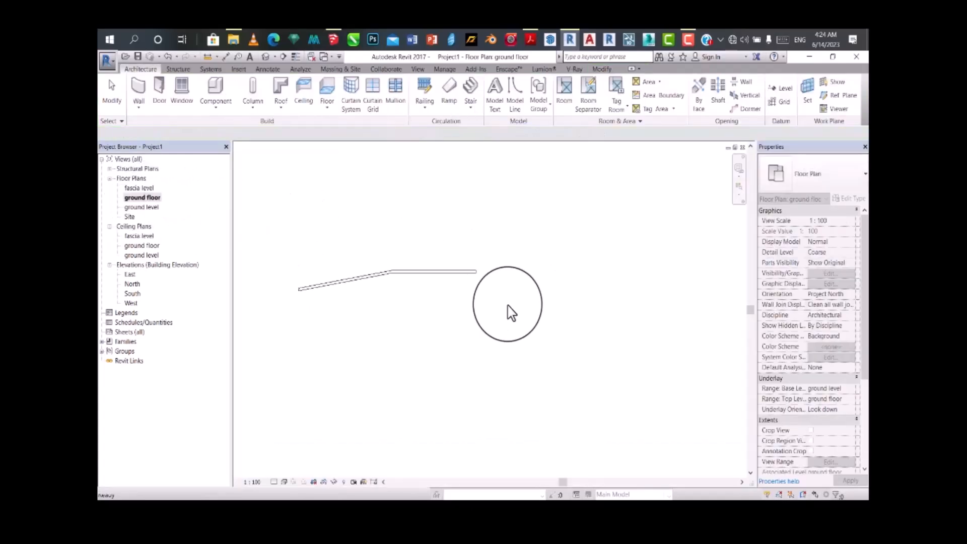
pyautogui.scroll(-3, 429, 295)
pyautogui.scroll(3, 417, 295)
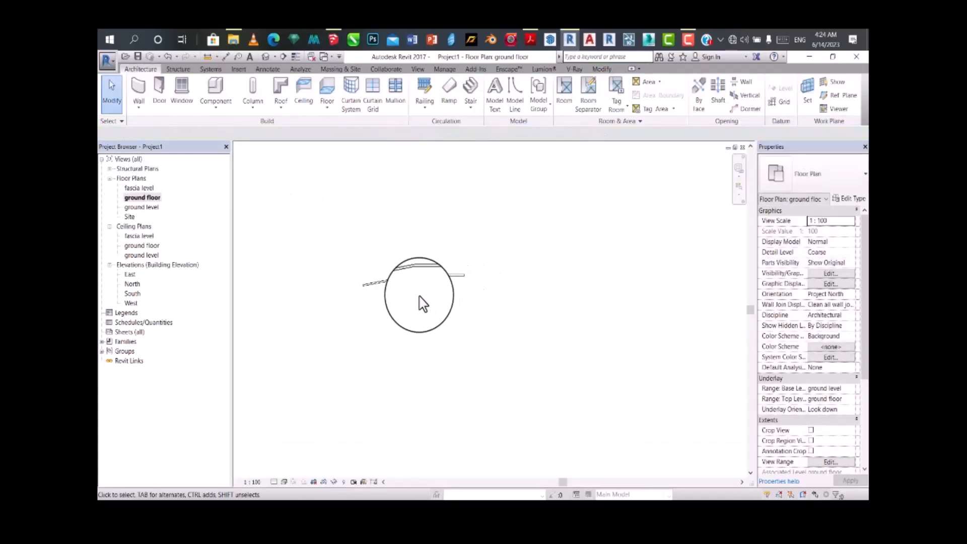
pyautogui.scroll(1, 412, 291)
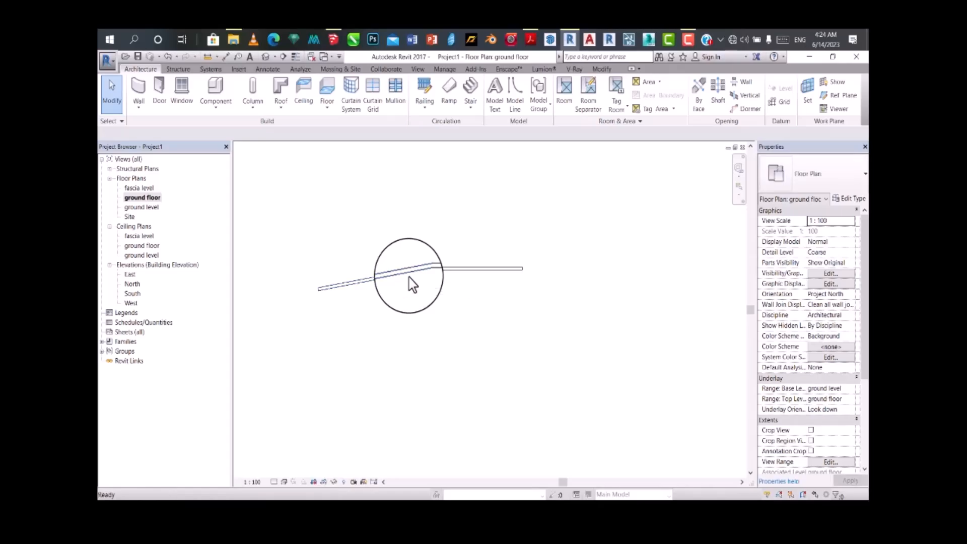
pyautogui.press('Delete')
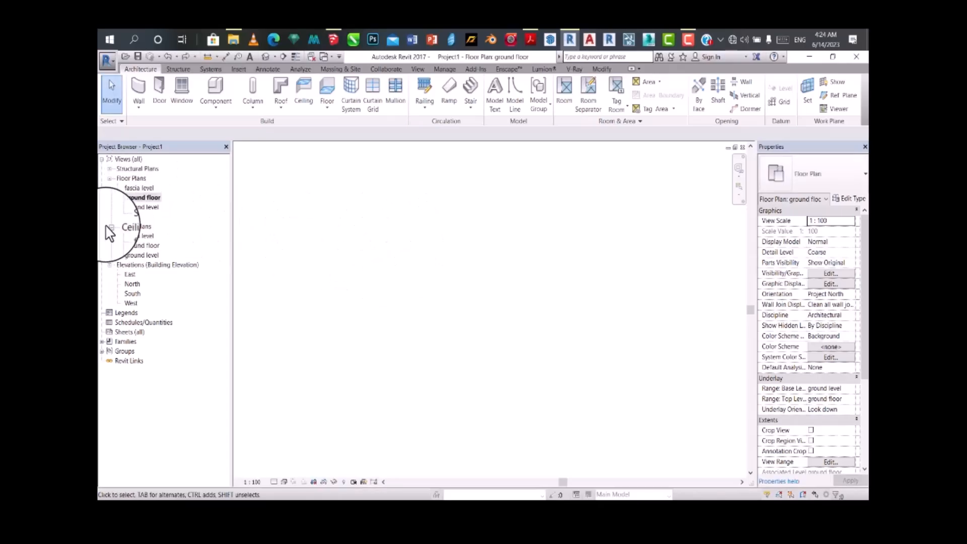
# Step: Draw a zigzag chain of four wall 225 segments on the ground floor plan
pyautogui.click(137, 92)
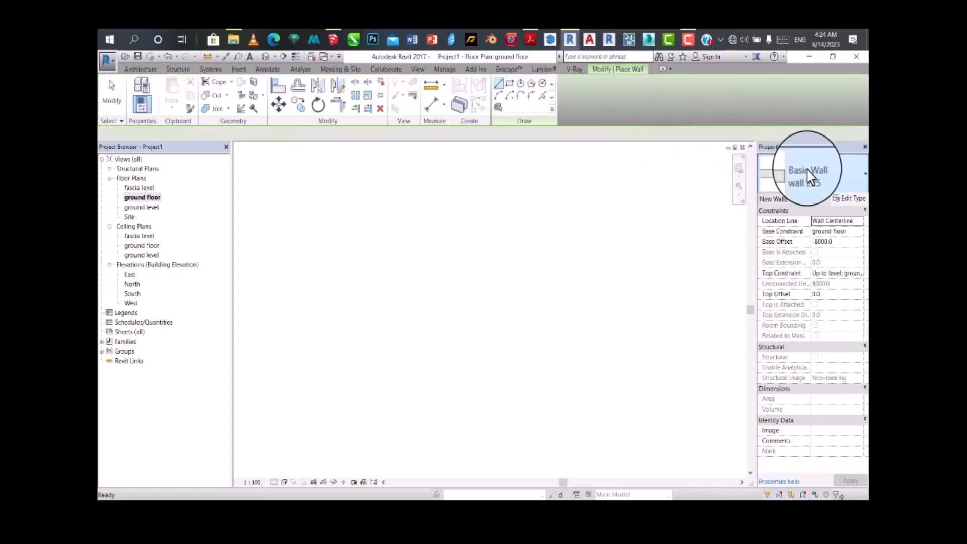
pyautogui.click(390, 282)
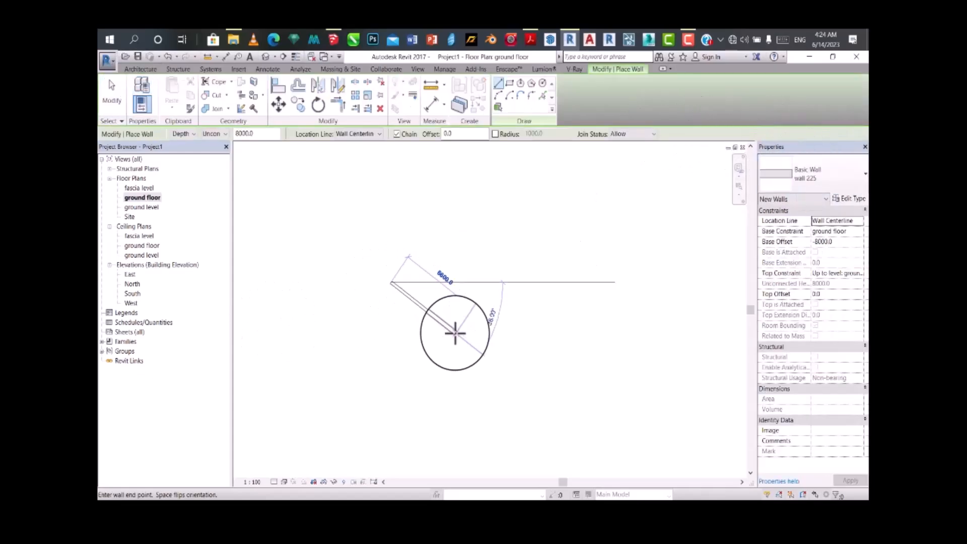
pyautogui.click(500, 278)
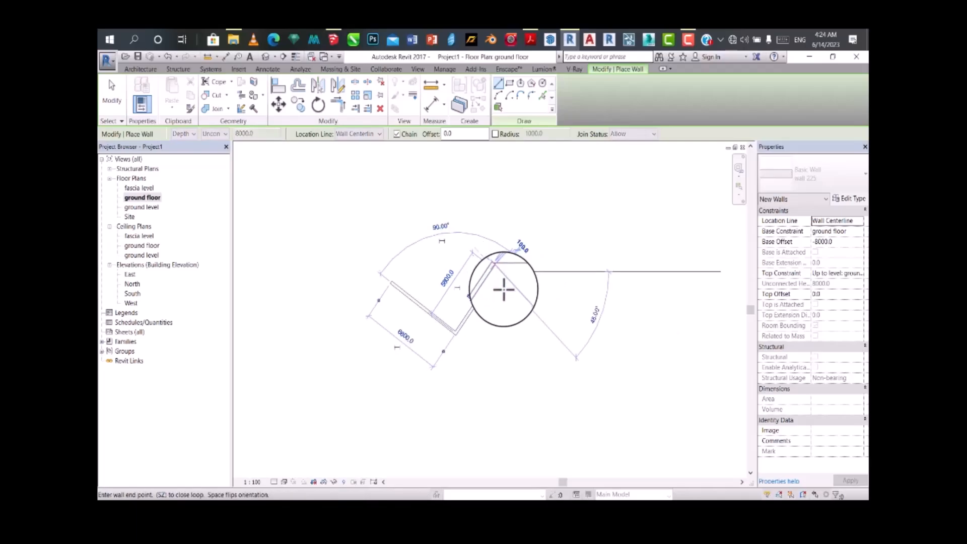
pyautogui.click(520, 318)
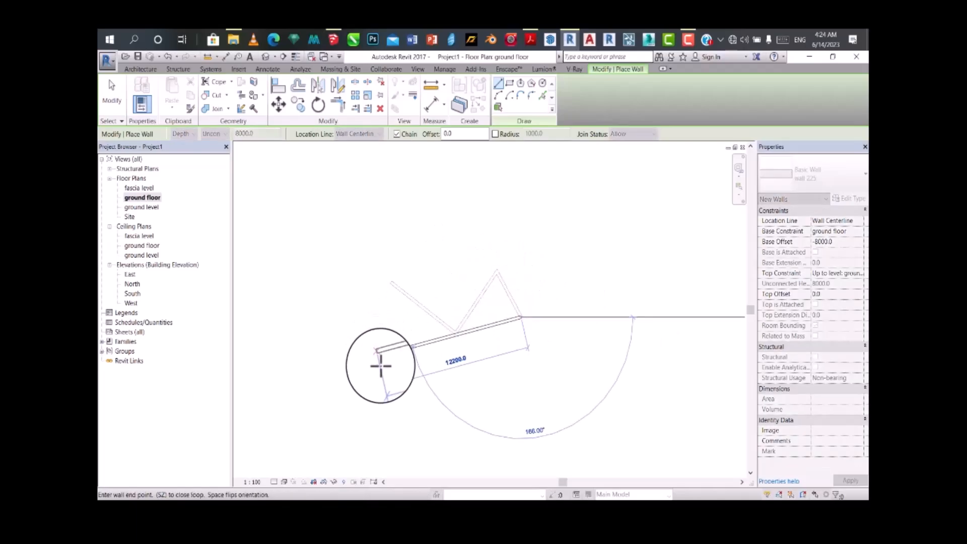
pyautogui.click(382, 369)
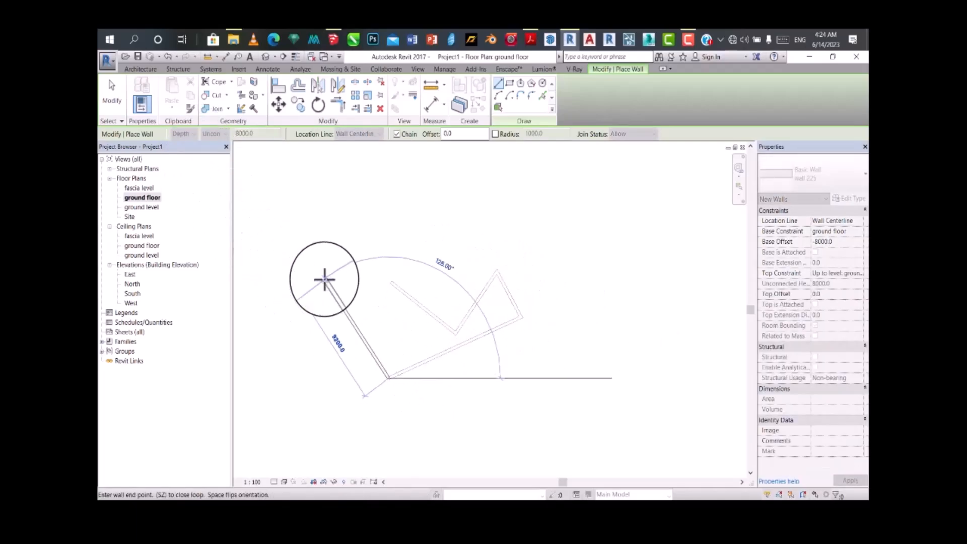
pyautogui.press('Escape')
pyautogui.press('Escape')
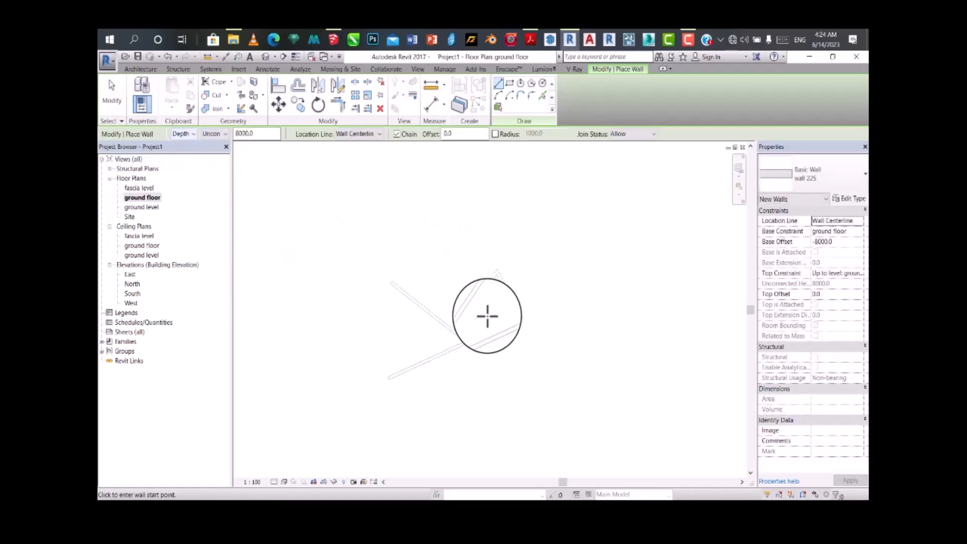
pyautogui.scroll(4, 406, 363)
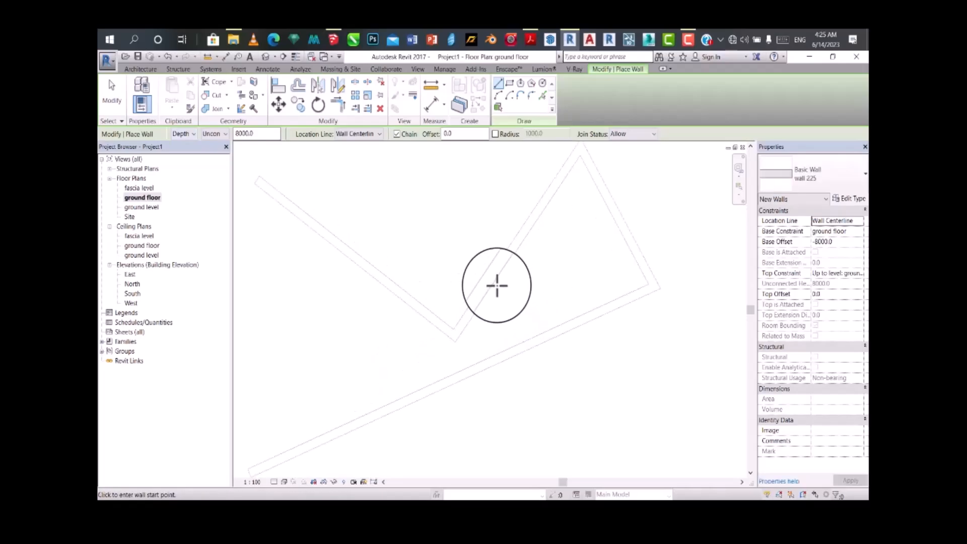
pyautogui.click(498, 283)
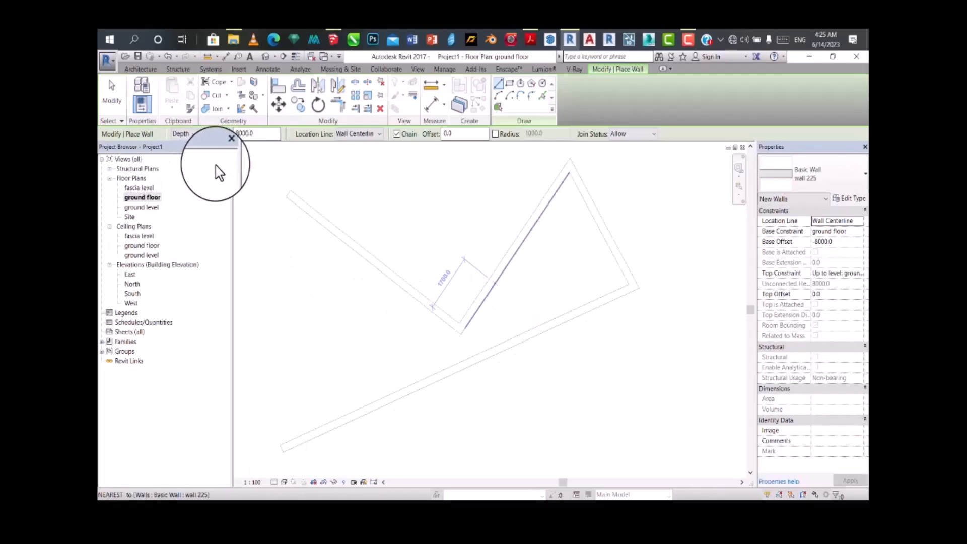
pyautogui.press('Escape')
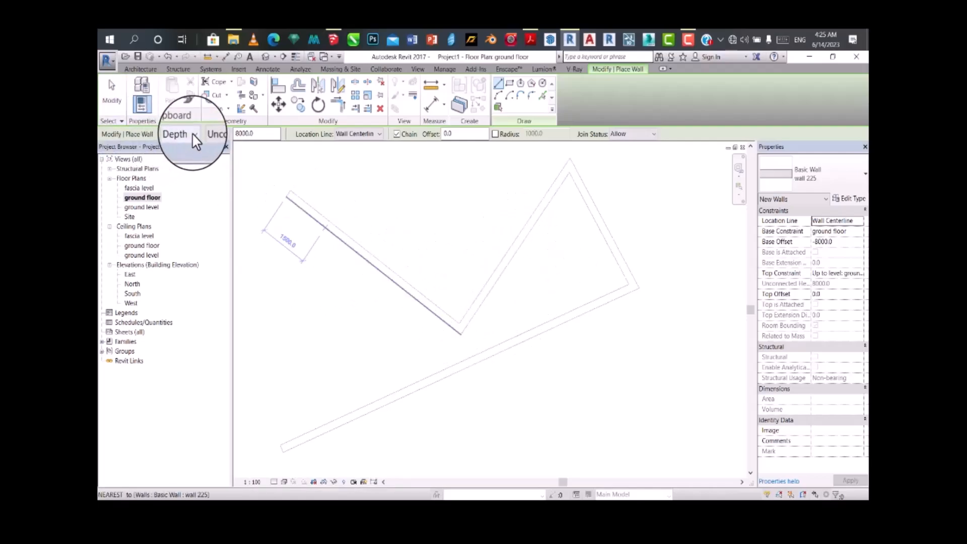
# Step: Set new walls to be placed by height and dismiss the default wall settings warning
pyautogui.click(181, 155)
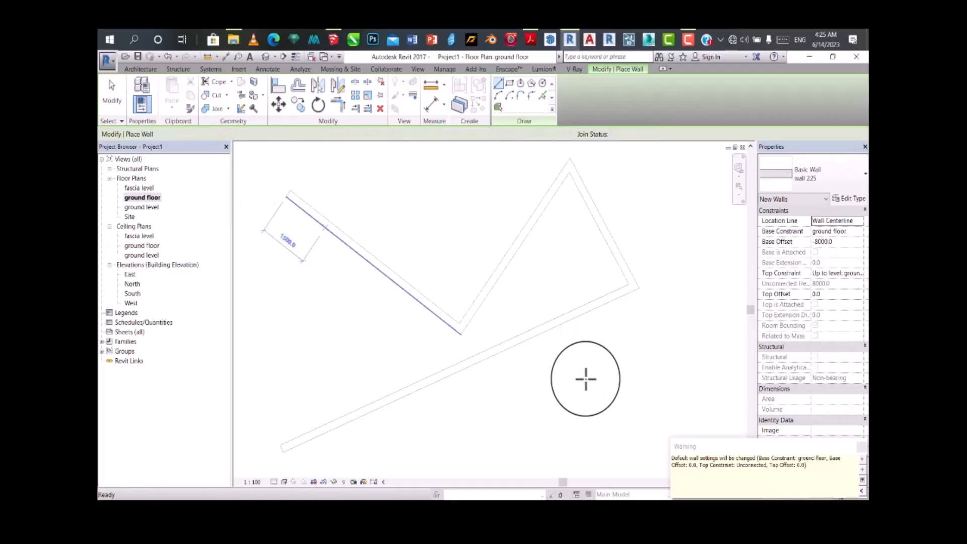
pyautogui.click(861, 448)
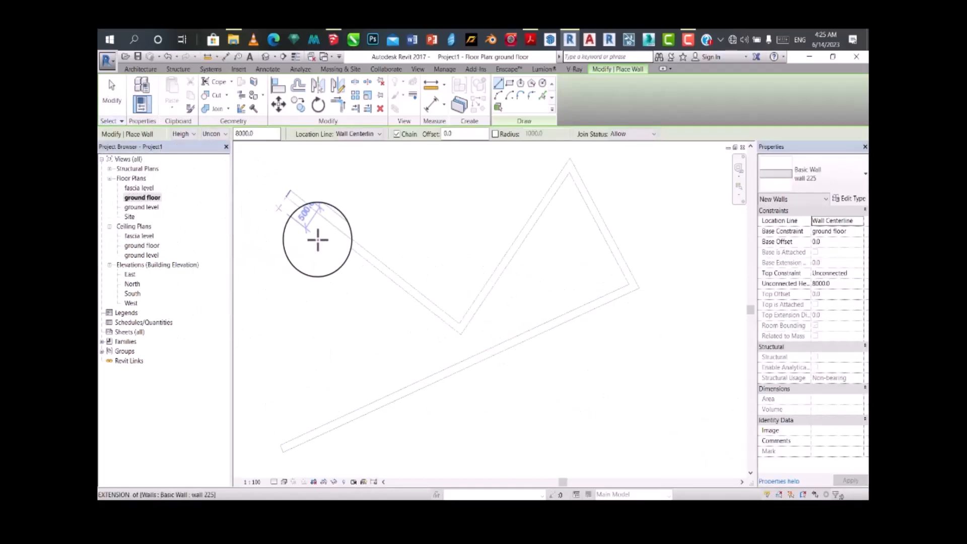
pyautogui.scroll(-2, 438, 274)
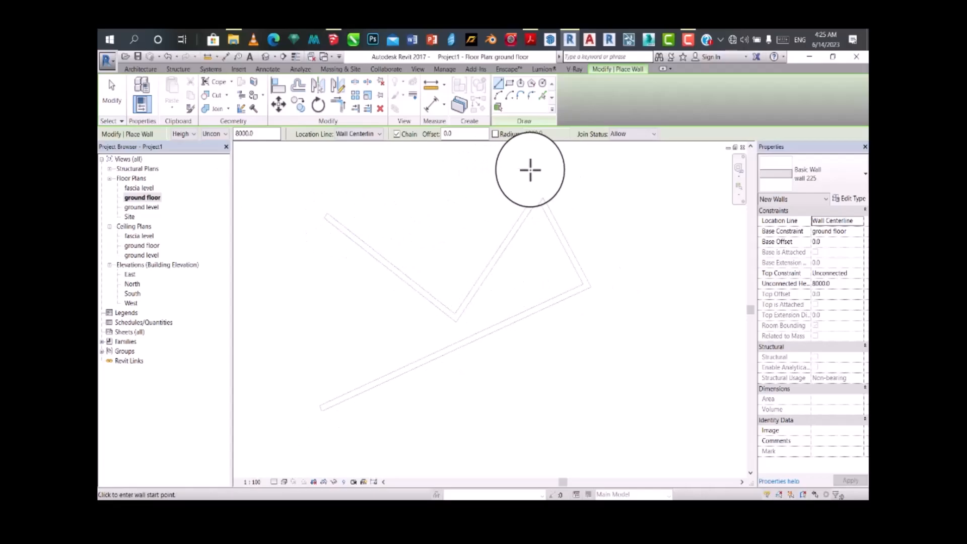
pyautogui.scroll(1, 549, 181)
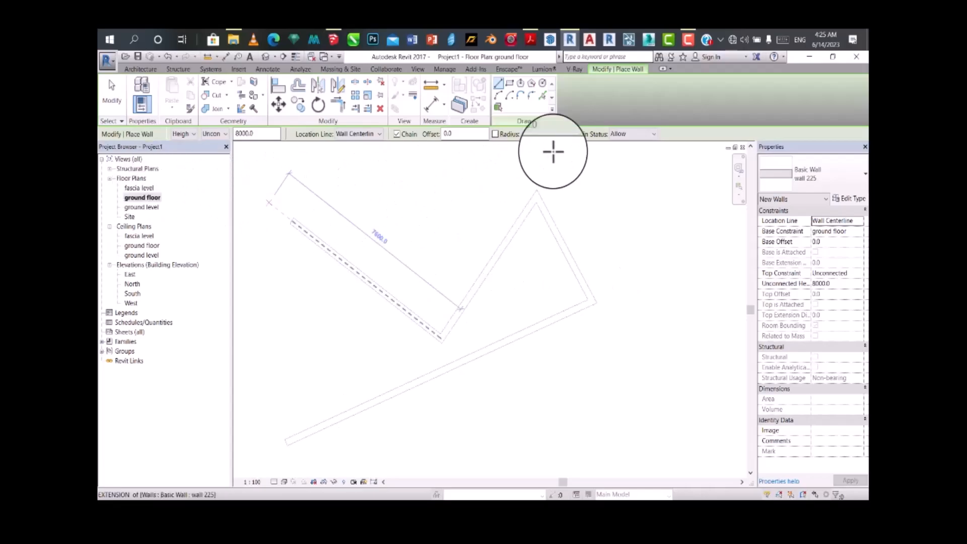
# Step: On the ground level plan, set new walls to rise to fascia level with the location line at Finish Face: Interior
pyautogui.doubleClick(143, 208)
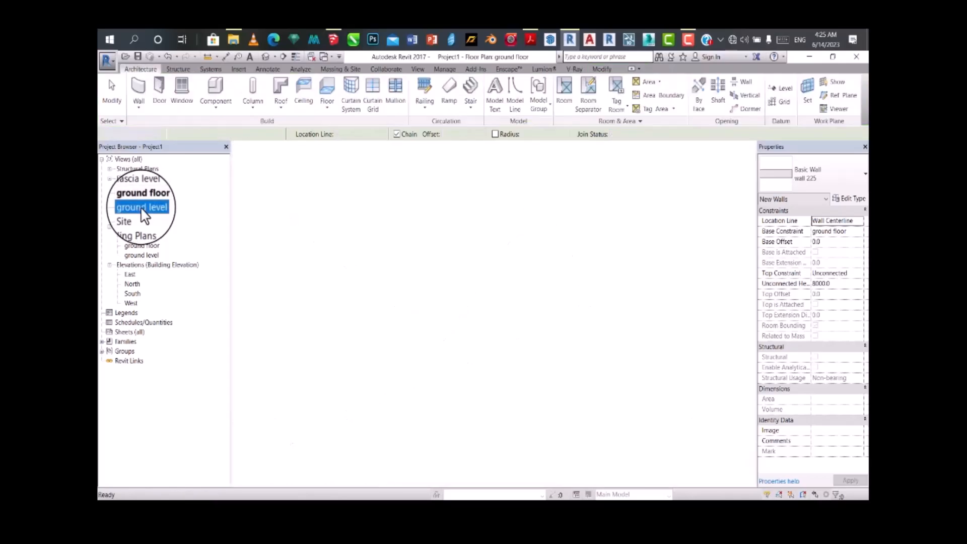
pyautogui.scroll(2, 383, 313)
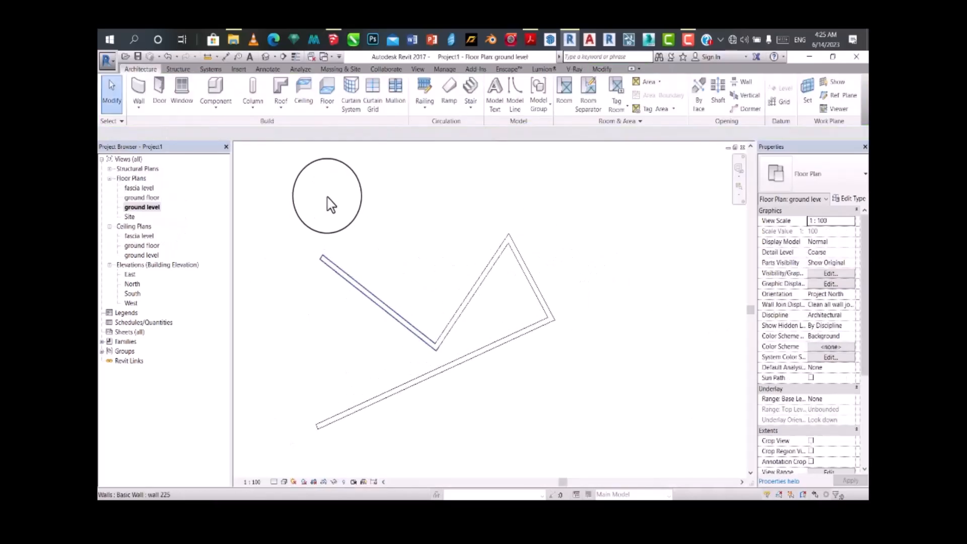
pyautogui.click(137, 90)
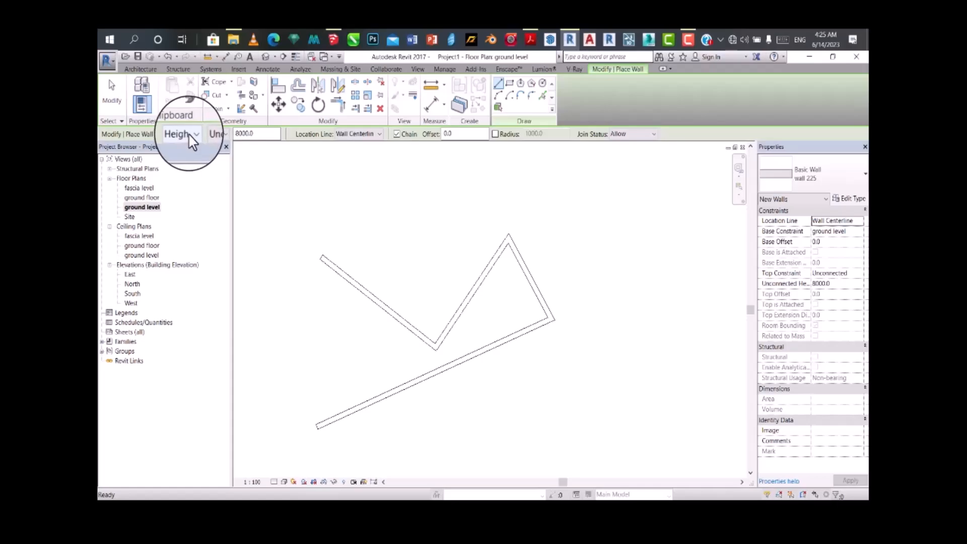
pyautogui.click(220, 135)
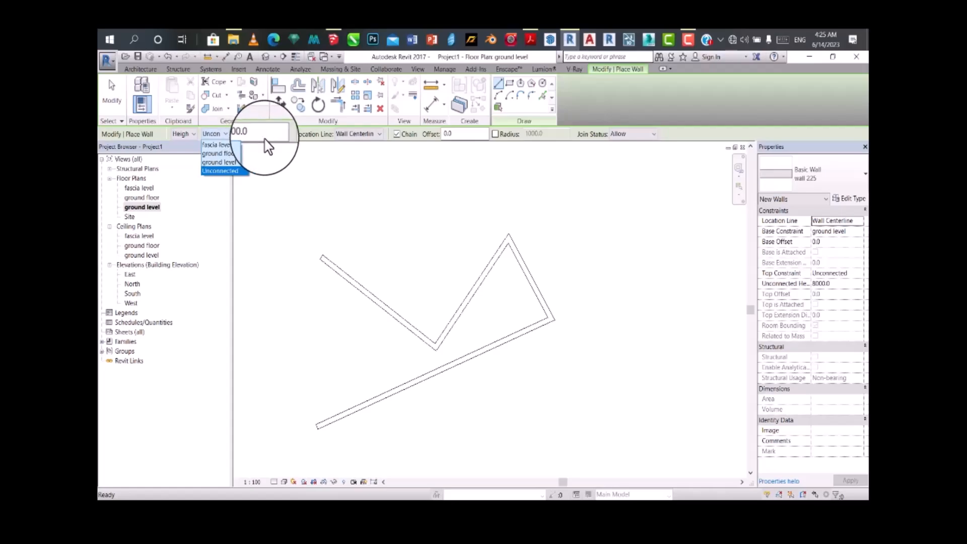
pyautogui.click(236, 151)
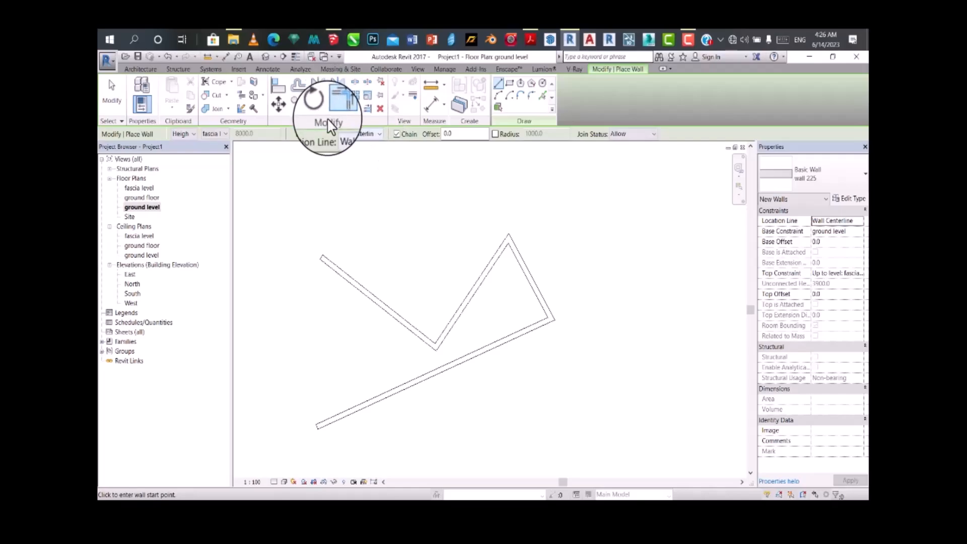
pyautogui.click(361, 134)
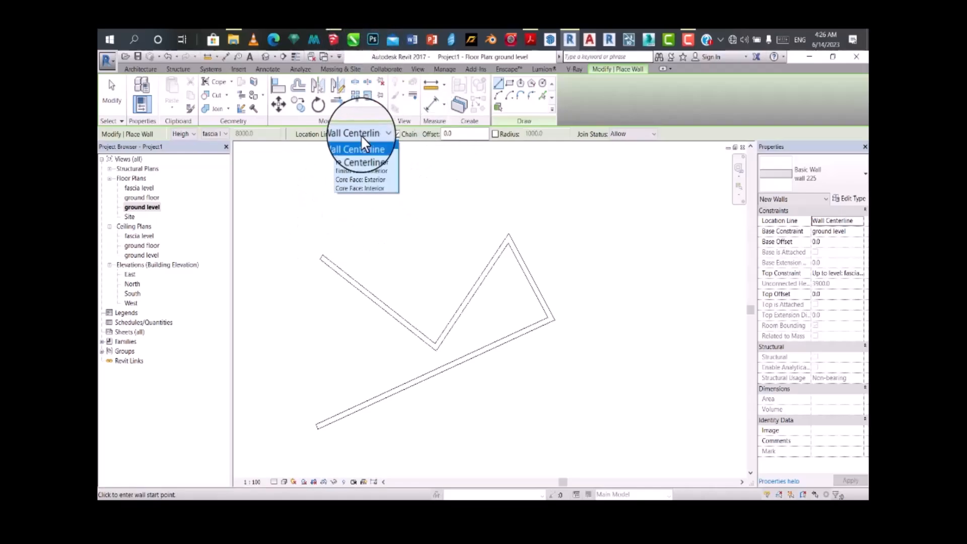
pyautogui.click(367, 171)
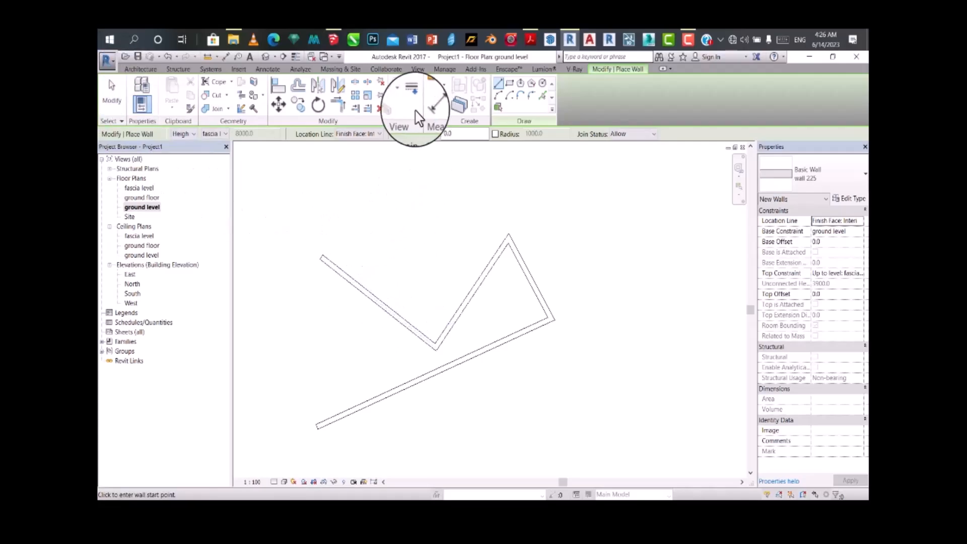
# Step: Leave wall placement and delete the four trial walls from the ground level plan
pyautogui.click(496, 258)
pyautogui.press('Escape')
pyautogui.press('Escape')
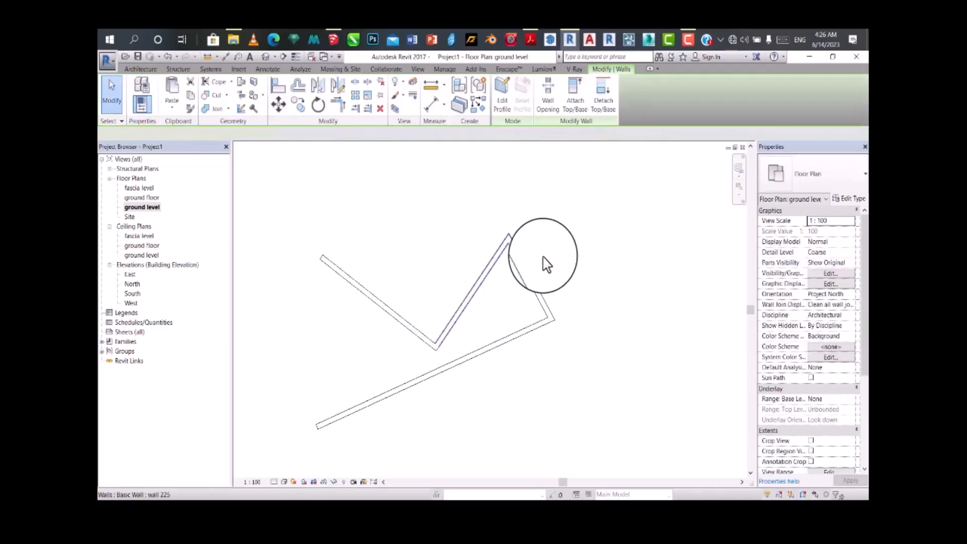
pyautogui.press('Delete')
pyautogui.click(526, 269)
pyautogui.press('Delete')
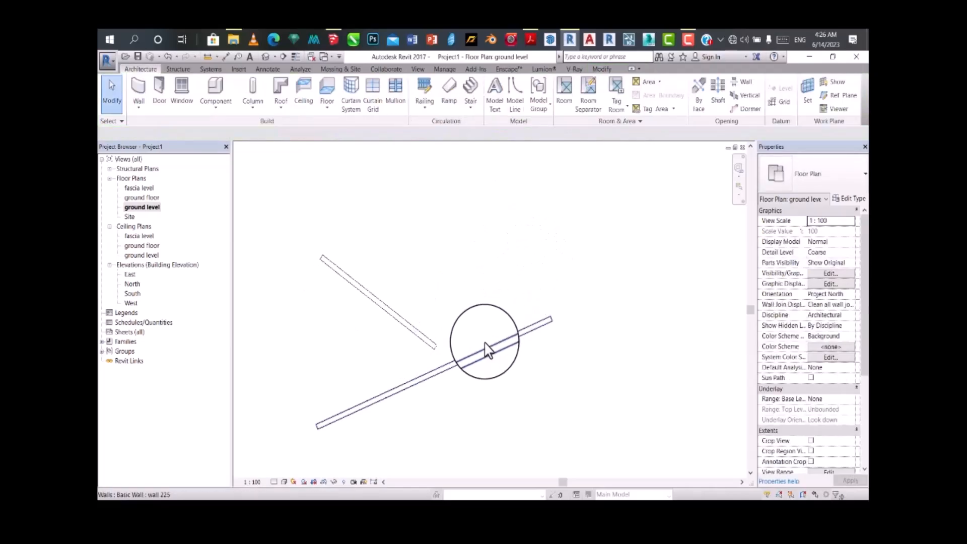
pyautogui.click(486, 349)
pyautogui.press('Delete')
pyautogui.click(373, 295)
pyautogui.press('Delete')
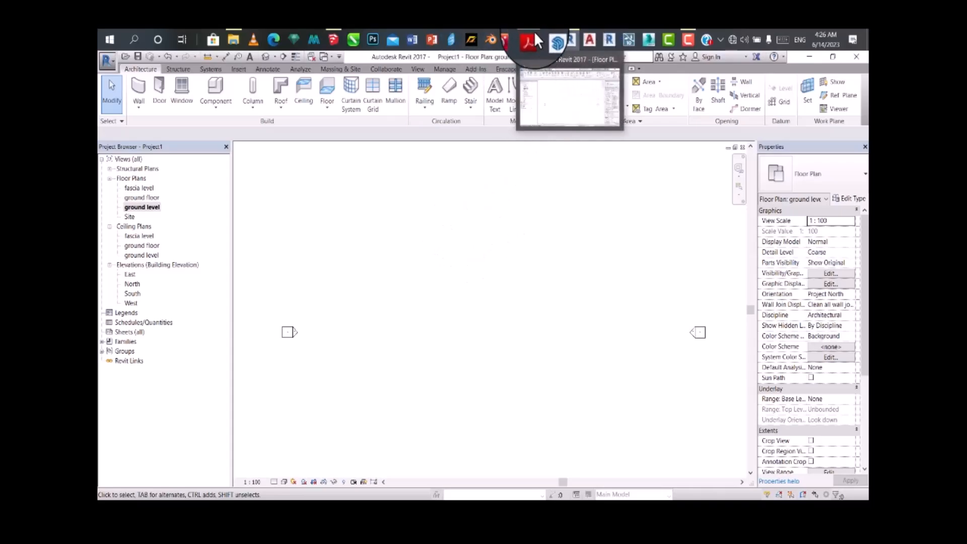
# Step: Switch to the floor plan PDF in Adobe Acrobat Reader and examine the ground floor's room layout, gridlines and dimensions
pyautogui.moveTo(681, 46)
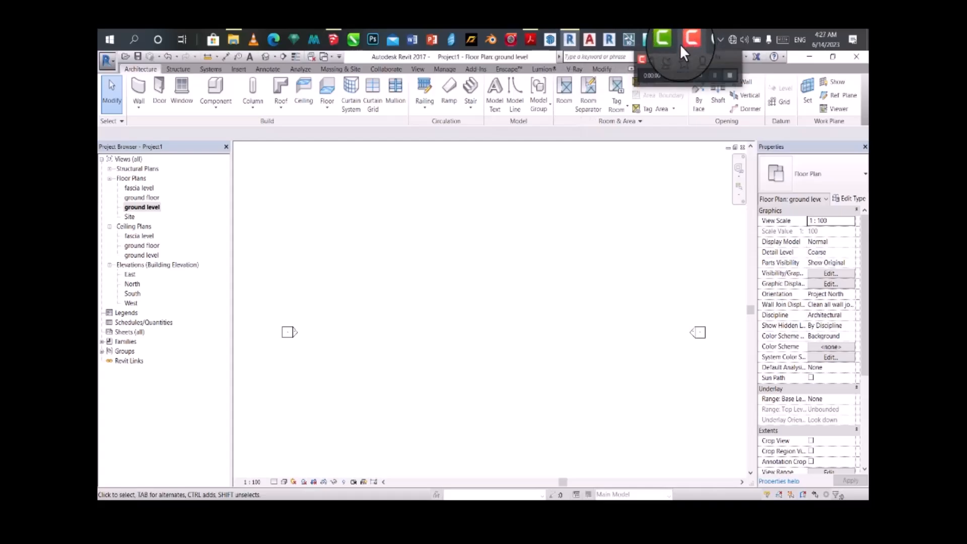
pyautogui.click(525, 41)
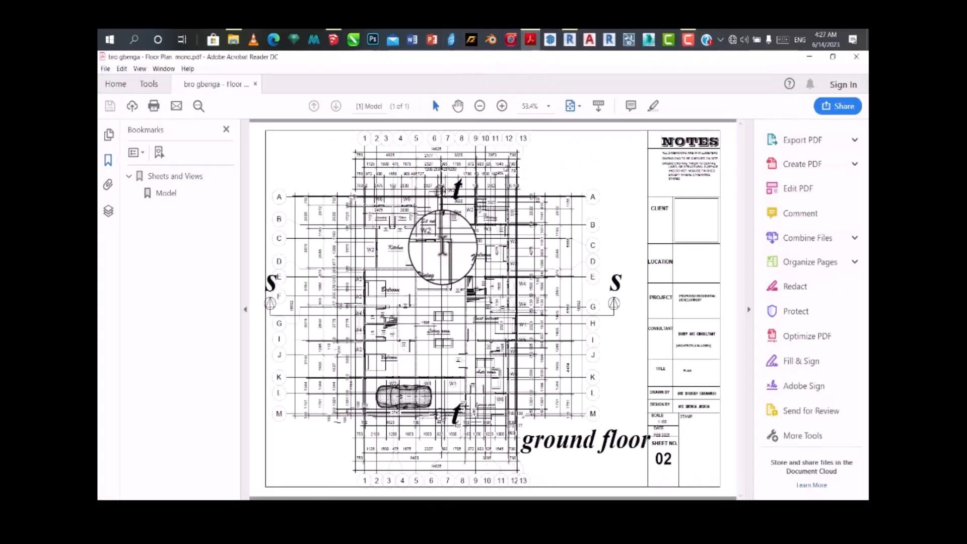
pyautogui.keyDown('ctrl'); pyautogui.scroll(3, 446, 222); pyautogui.keyUp('ctrl')
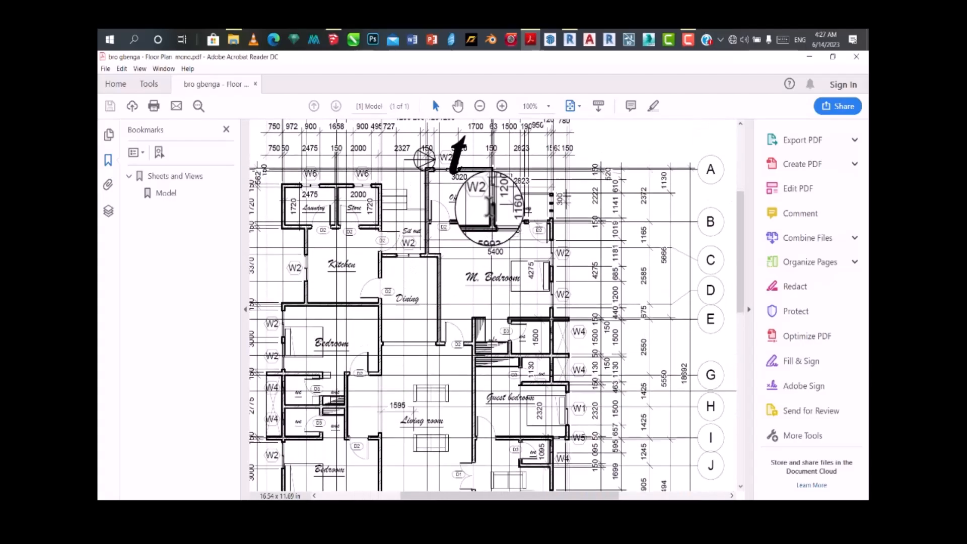
pyautogui.scroll(3, 490, 205)
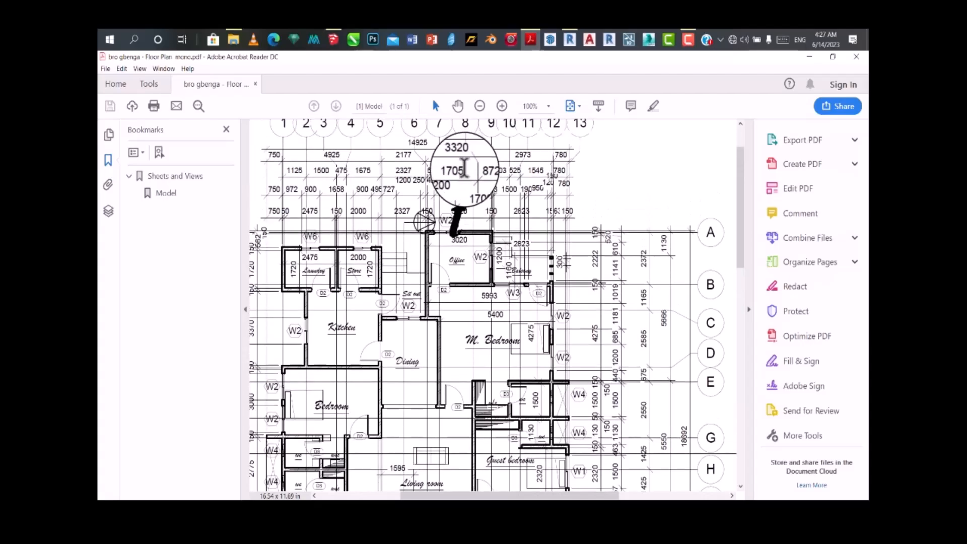
pyautogui.scroll(1, 464, 170)
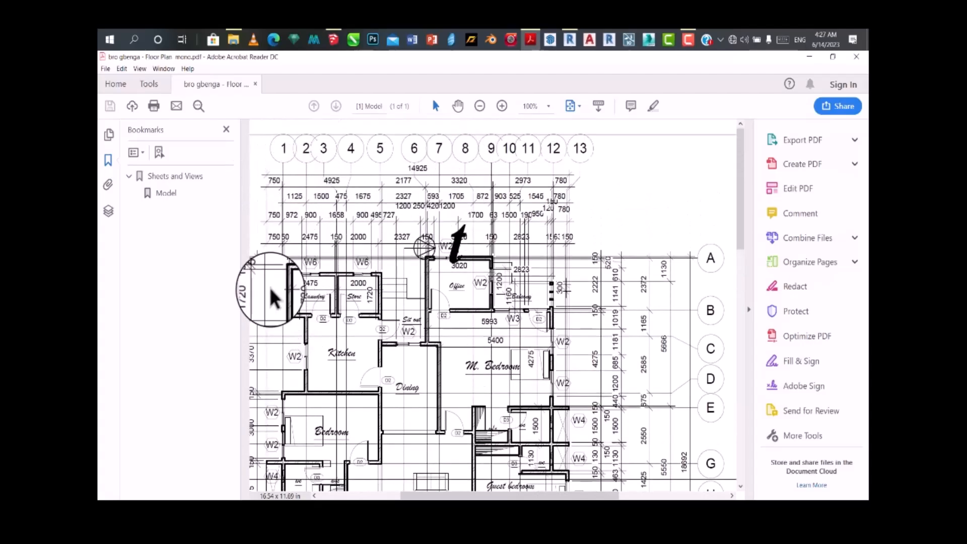
pyautogui.scroll(-2, 381, 282)
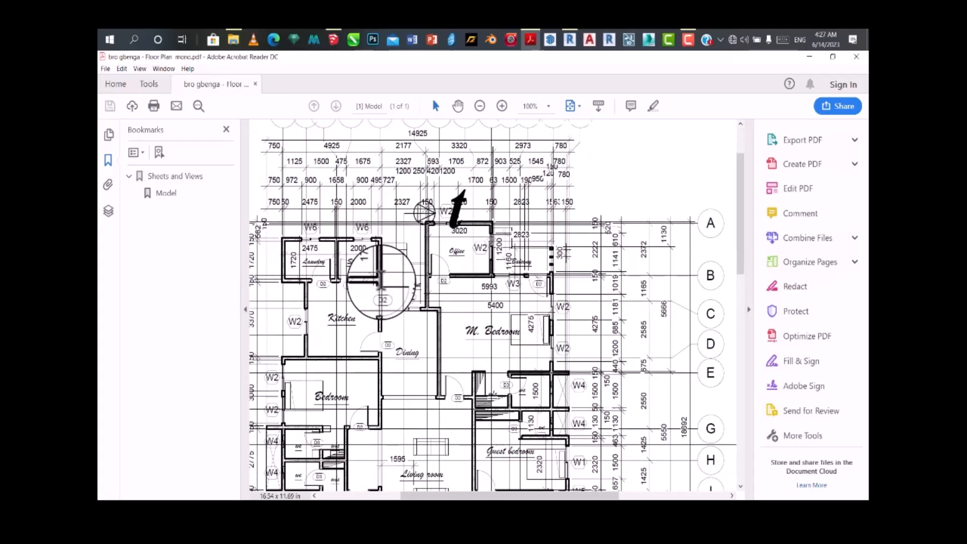
pyautogui.scroll(-2, 385, 281)
pyautogui.hotkey('ctrl', '0')
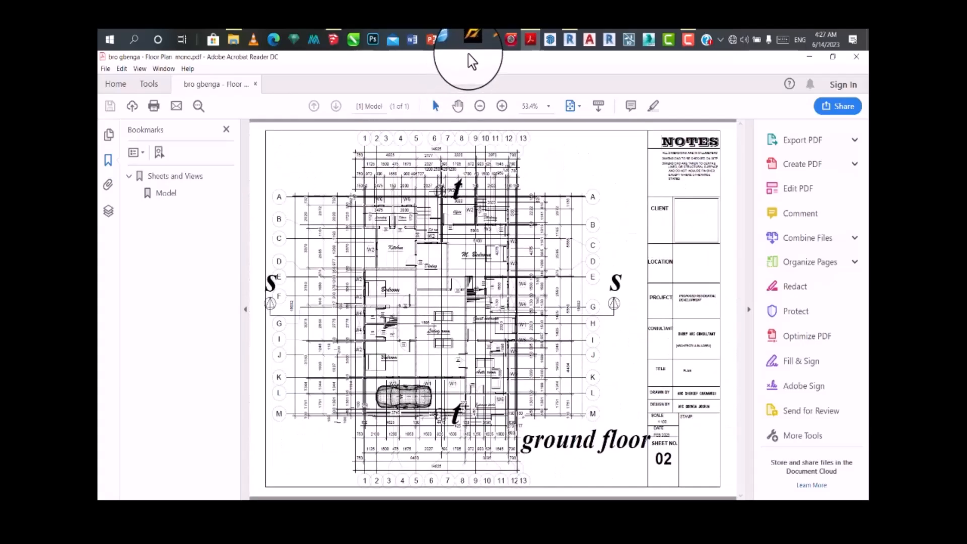
# Step: Switch to Revit and start placing walls of type wall 225 on the ground level plan
pyautogui.click(570, 39)
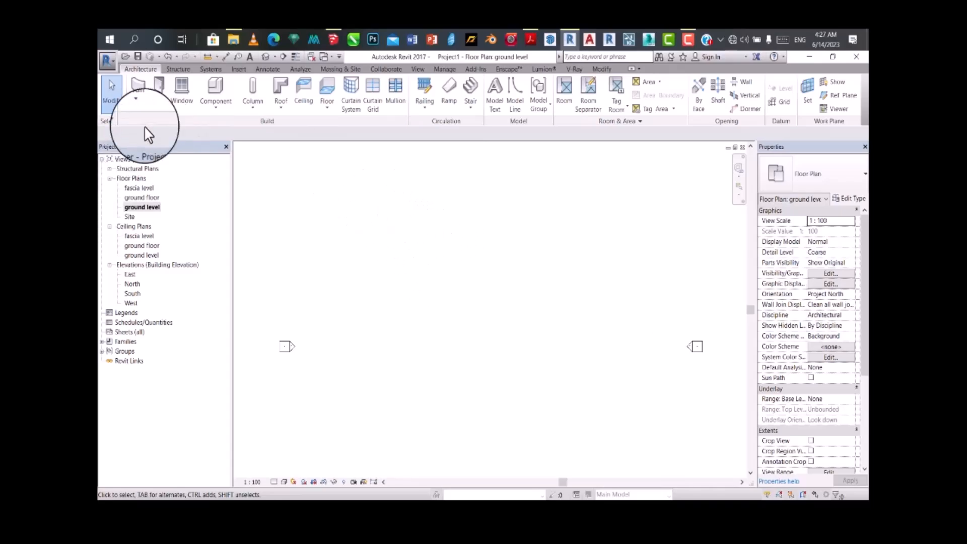
pyautogui.click(146, 93)
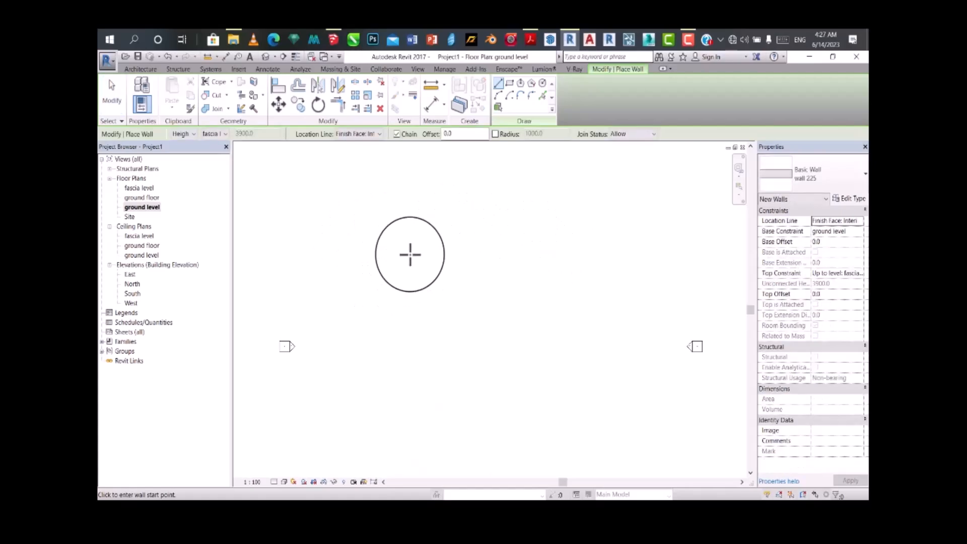
# Step: Try a stepped chain of walls on the ground level plan, starting with a 5000 mm horizontal wall, and remove them
pyautogui.click(387, 260)
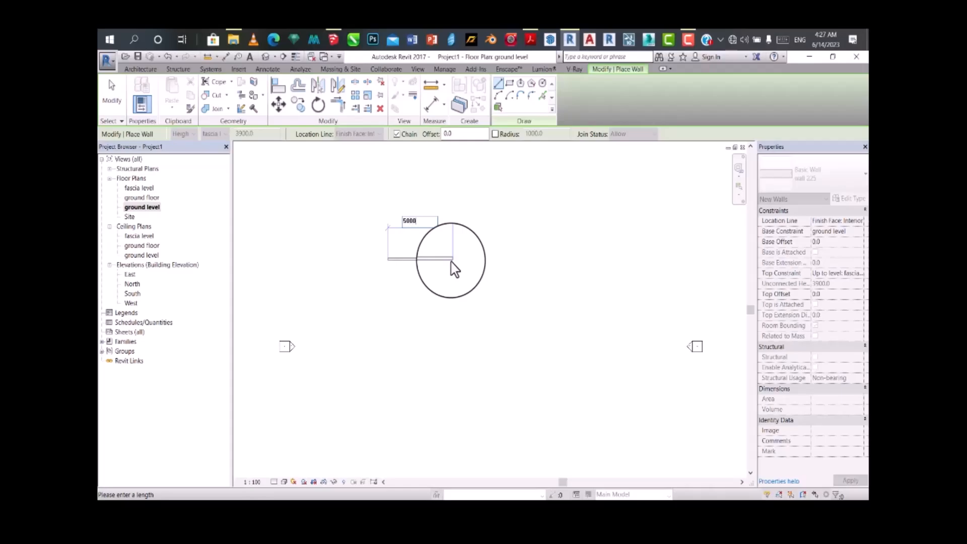
pyautogui.press('Return')
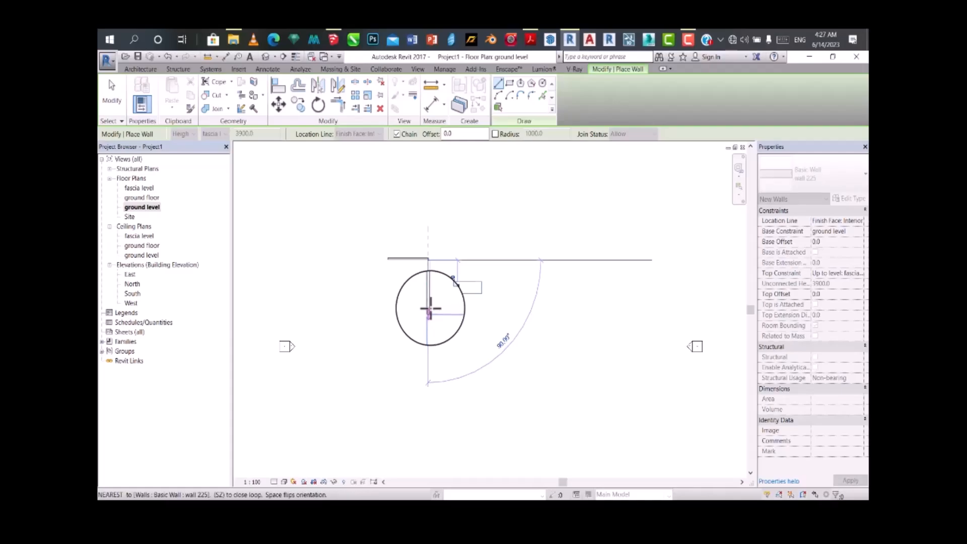
pyautogui.click(429, 313)
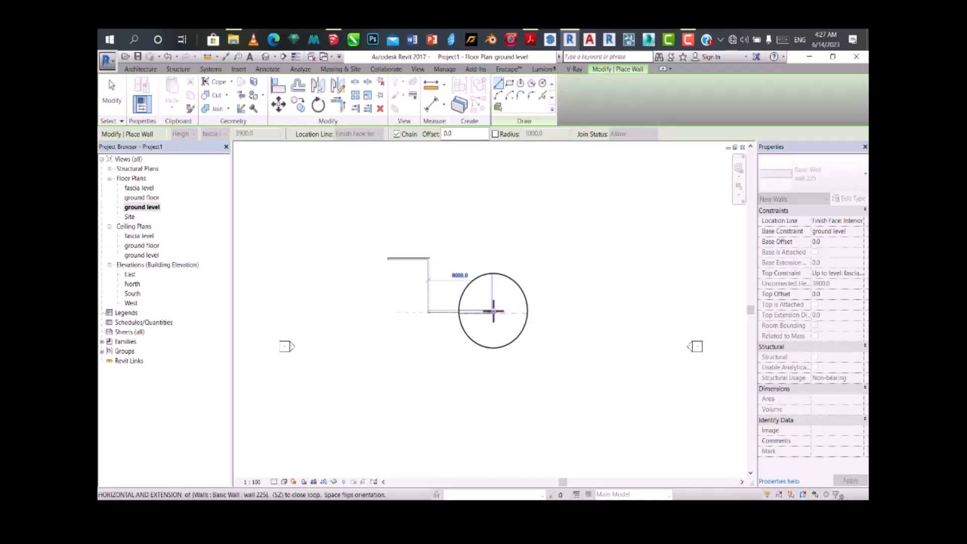
pyautogui.click(494, 311)
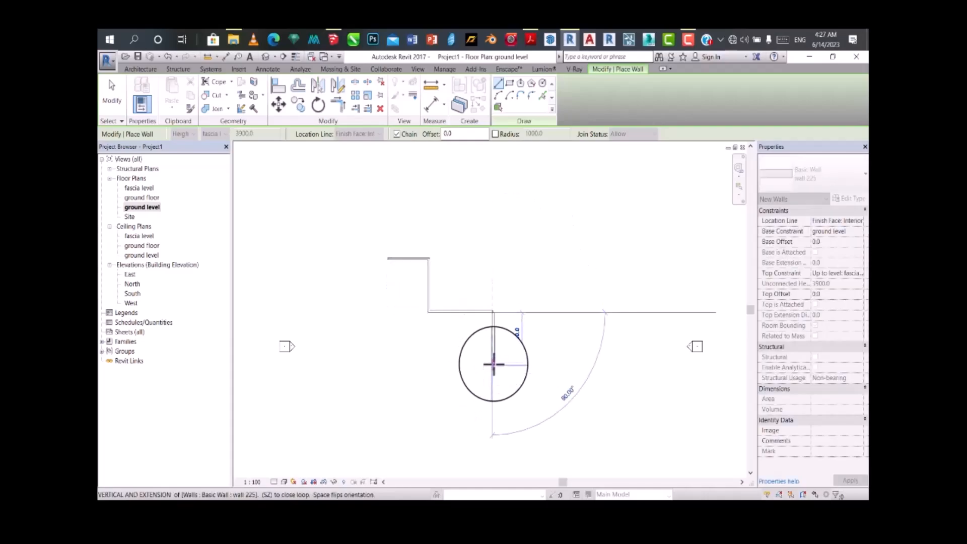
pyautogui.press('Escape')
pyautogui.press('Escape')
pyautogui.press('Escape')
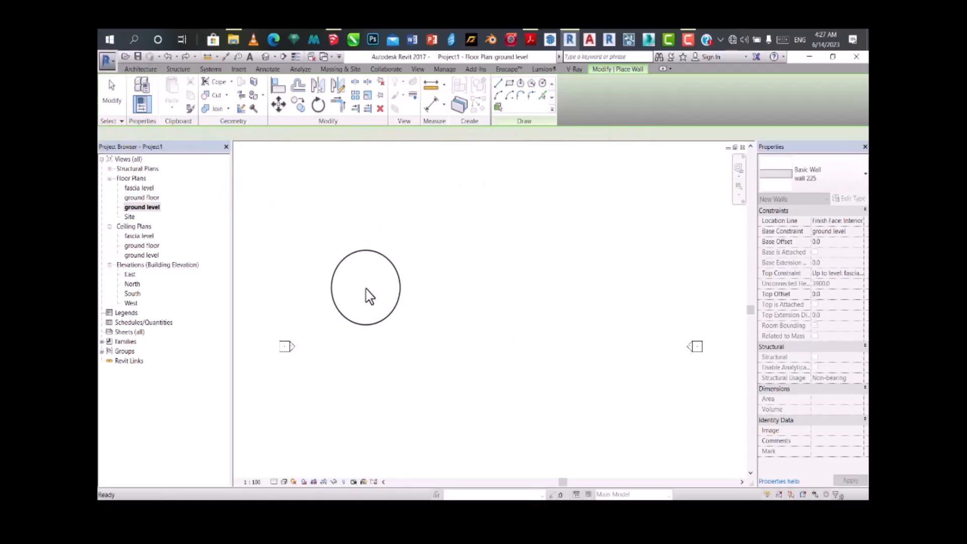
# Step: Draw a stepped chain of eight straight walls, running from the outline's top edge around its right-hand side and down to the bottom
pyautogui.click(498, 83)
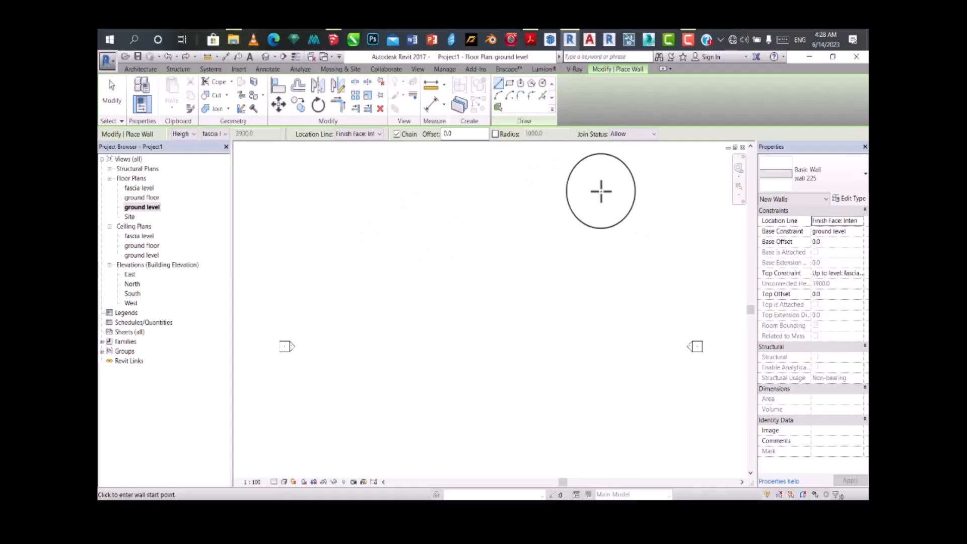
pyautogui.click(403, 228)
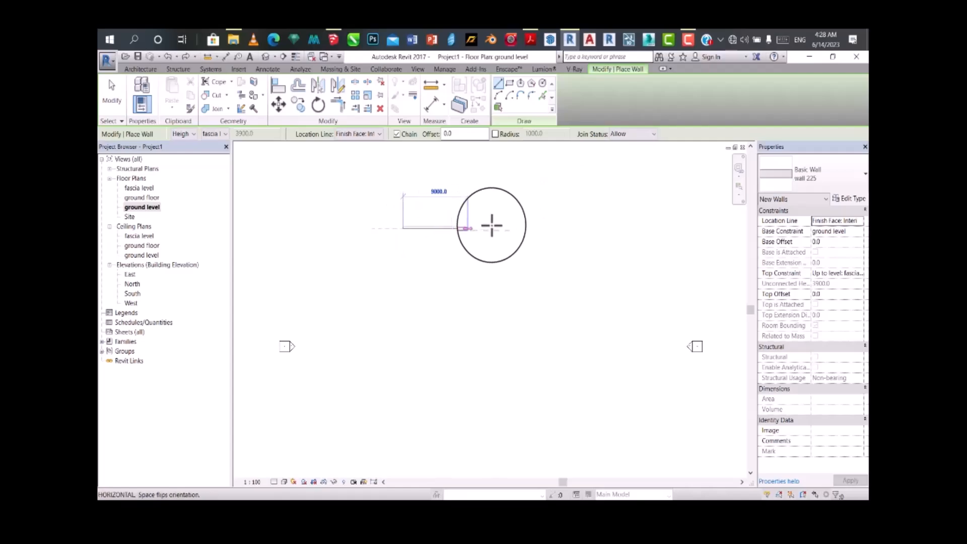
pyautogui.click(496, 267)
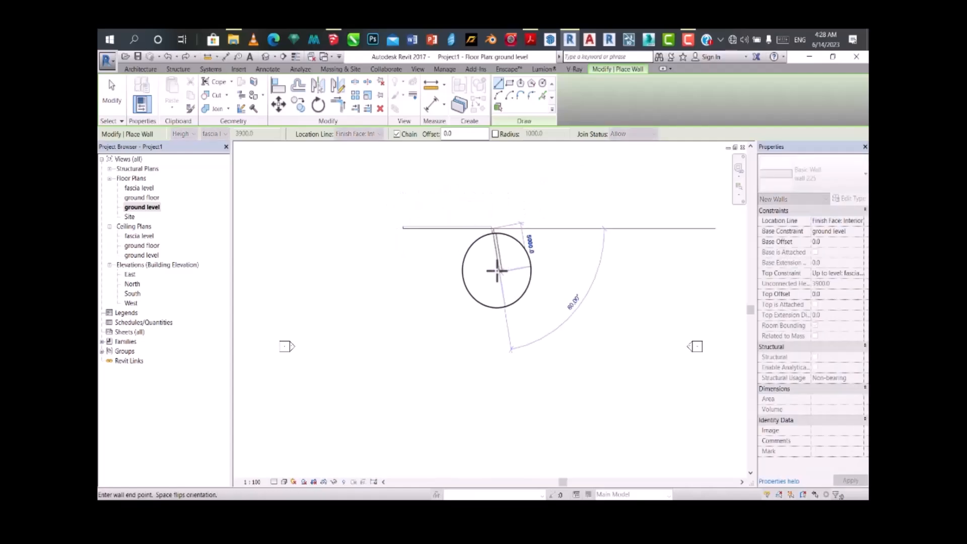
pyautogui.click(564, 273)
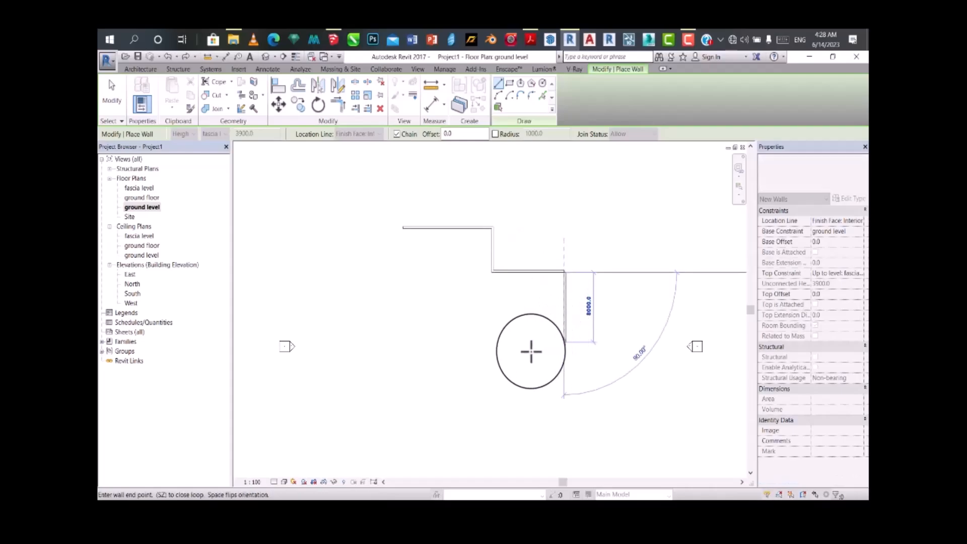
pyautogui.click(491, 348)
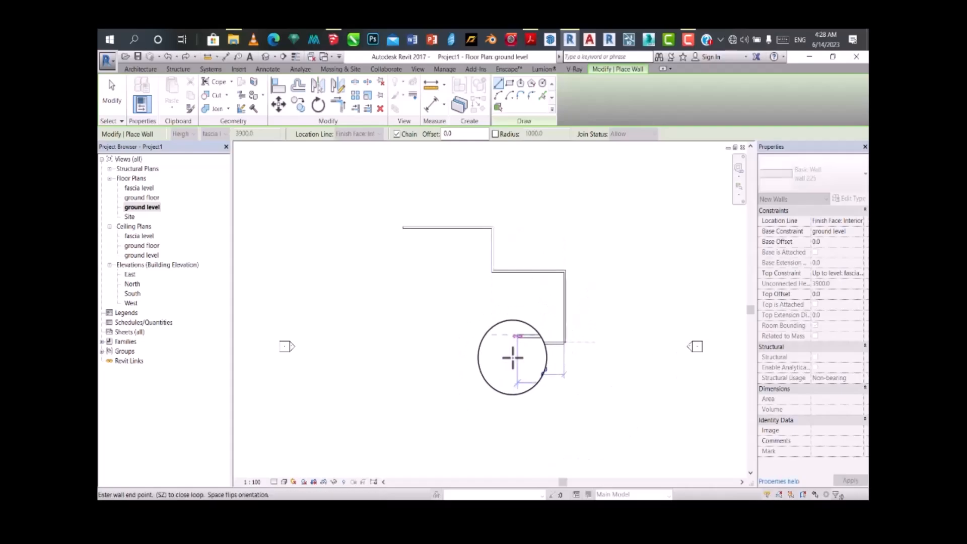
pyautogui.click(512, 376)
pyautogui.click(473, 377)
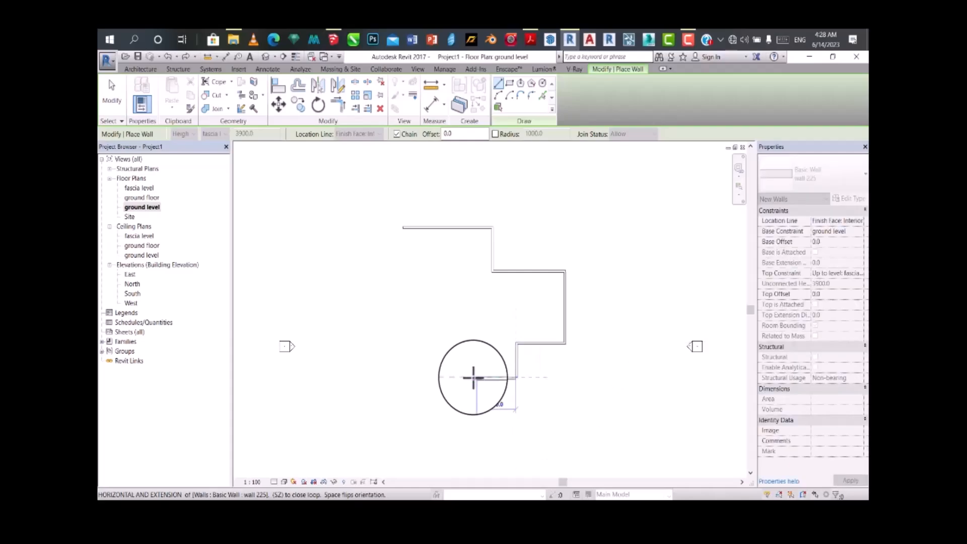
pyautogui.click(469, 401)
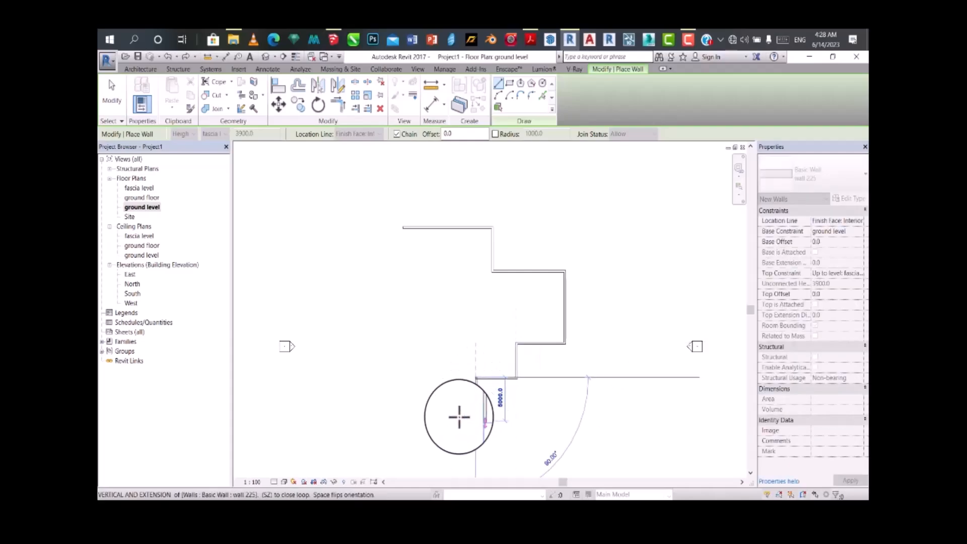
# Step: Try a slightly slanted wall about 11000 mm long running left from the lower end of the chain
pyautogui.click(388, 414)
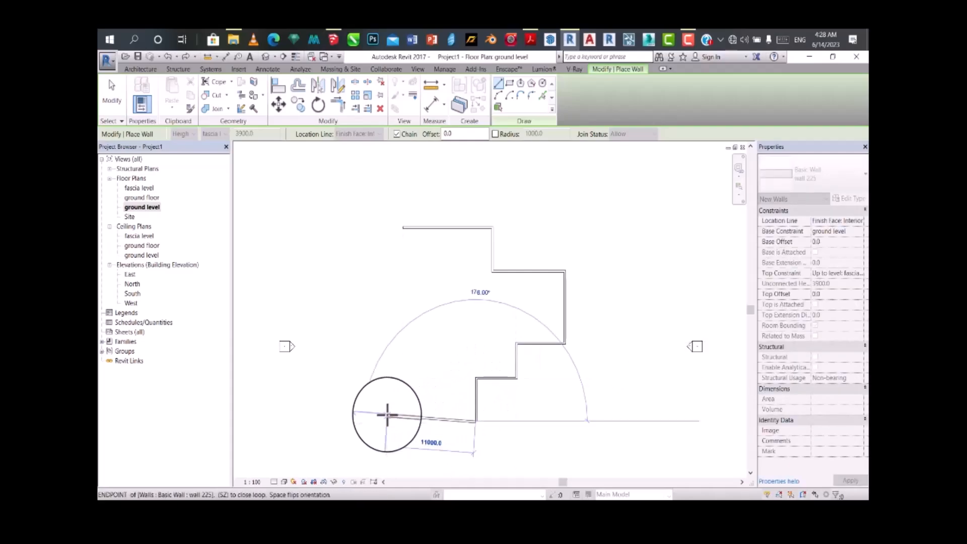
pyautogui.click(388, 414)
pyautogui.press('Escape')
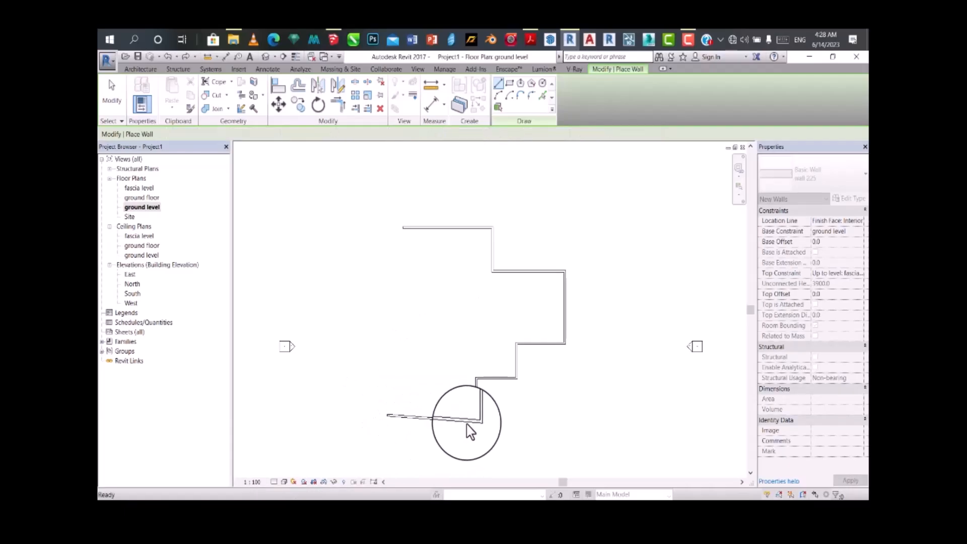
# Step: Continue from the chain's lower end with a horizontal wall to the left and a vertical wall about 8500 mm upward
pyautogui.scroll(1, 476, 432)
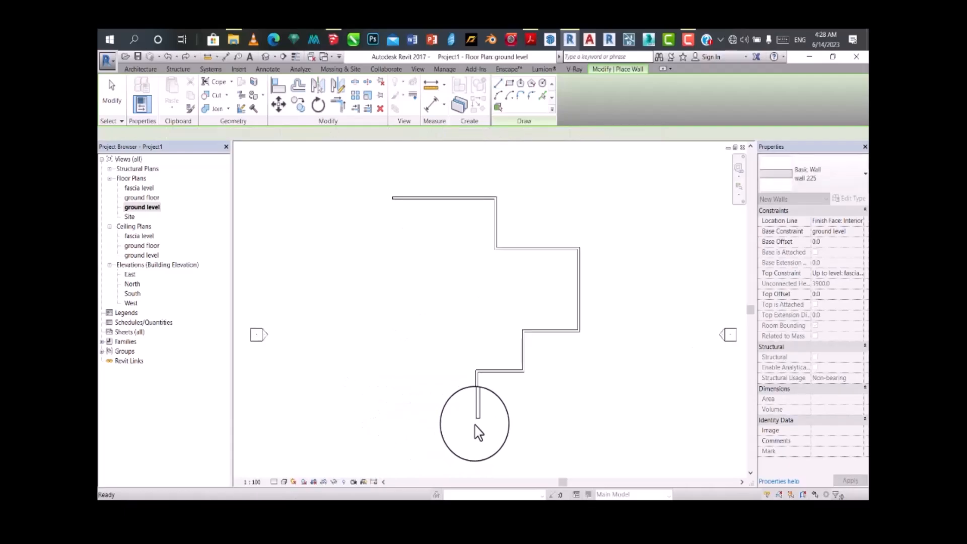
pyautogui.scroll(1, 476, 432)
pyautogui.click(437, 418)
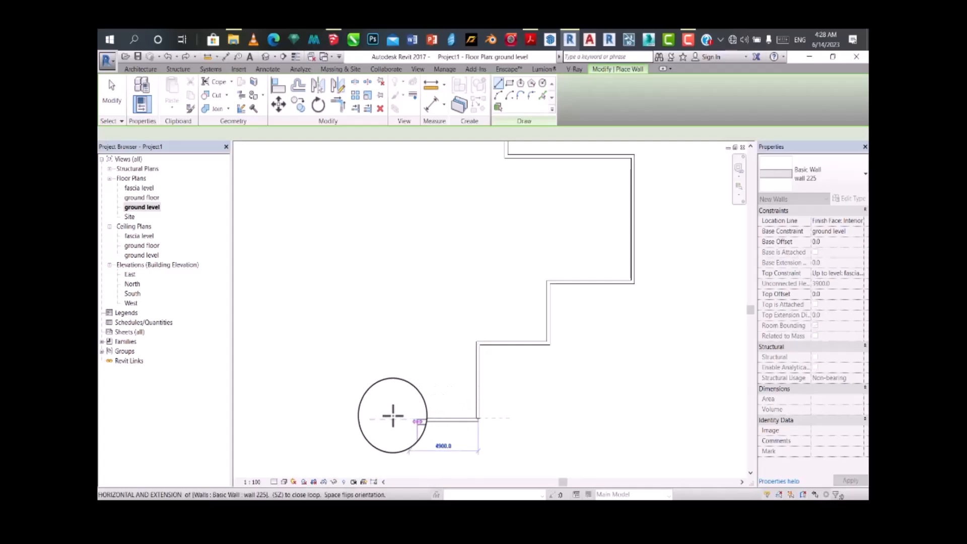
pyautogui.click(326, 418)
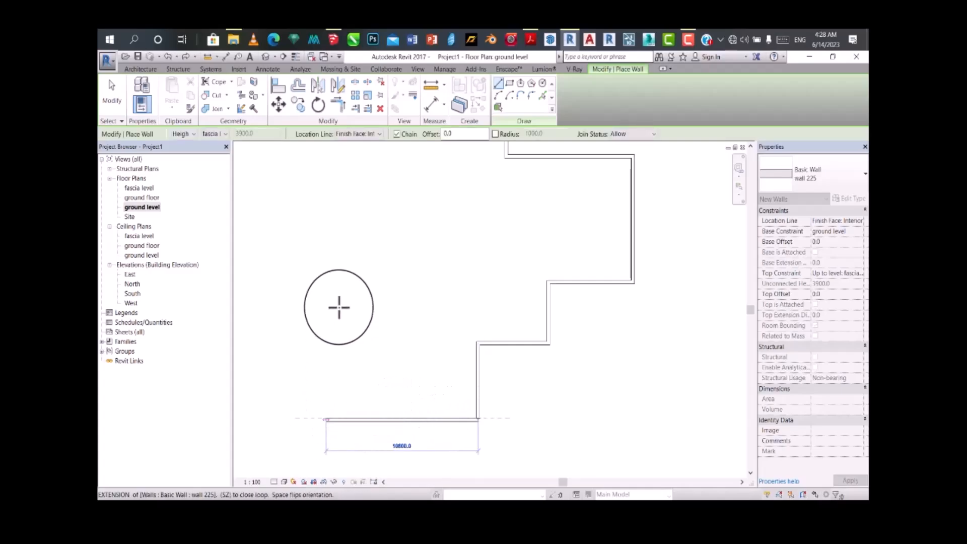
pyautogui.click(331, 288)
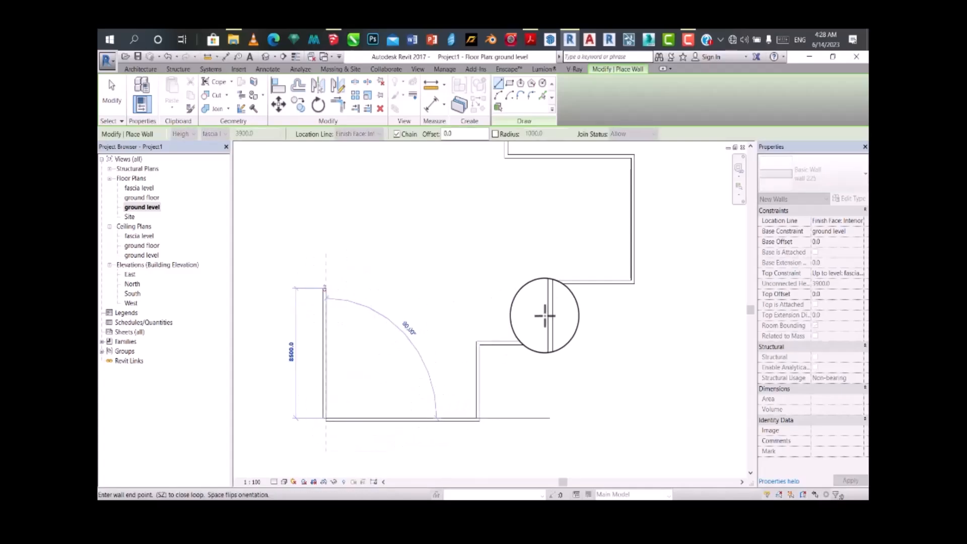
# Step: Add a short horizontal wall to the left and a vertical wall about 11400 mm upward, then end the chain
pyautogui.scroll(-6, 587, 311)
pyautogui.scroll(3, 464, 302)
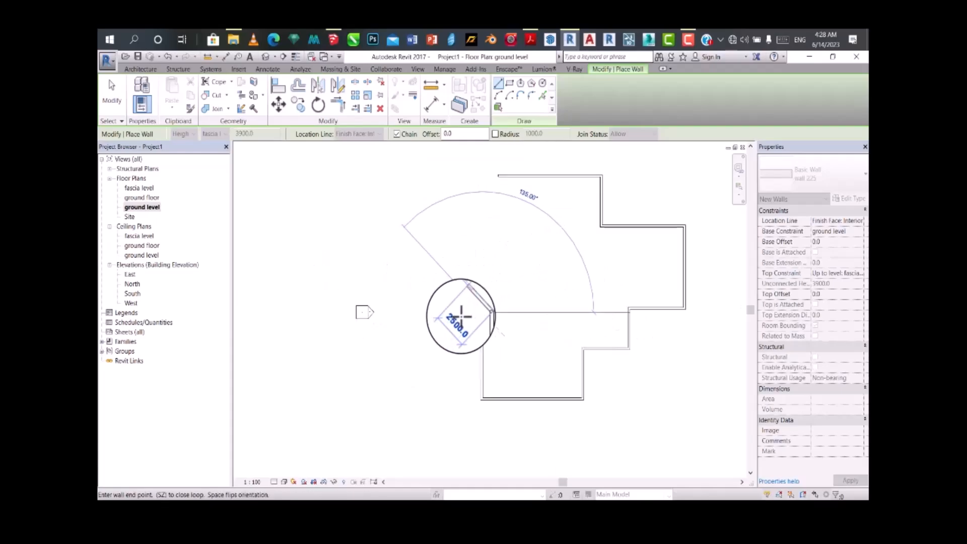
pyautogui.scroll(-2, 449, 316)
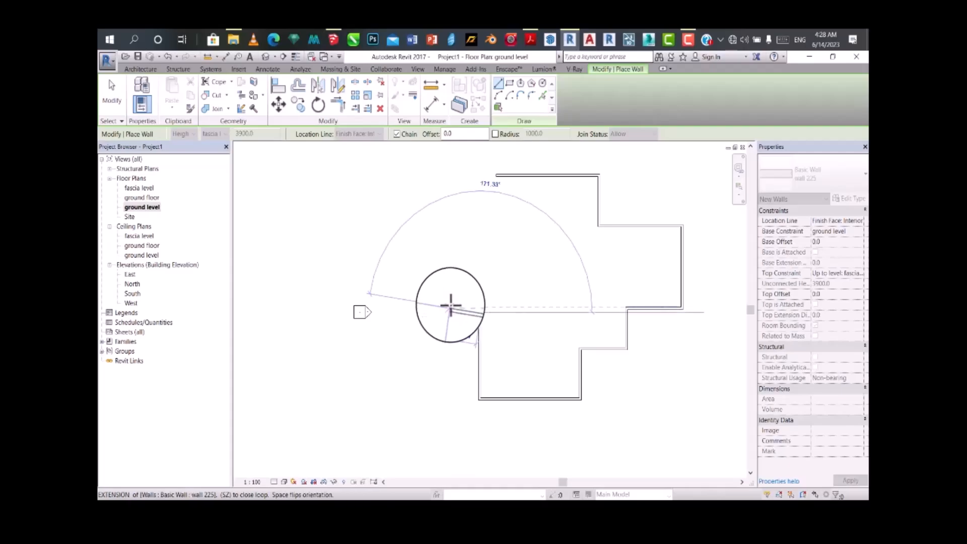
pyautogui.click(445, 314)
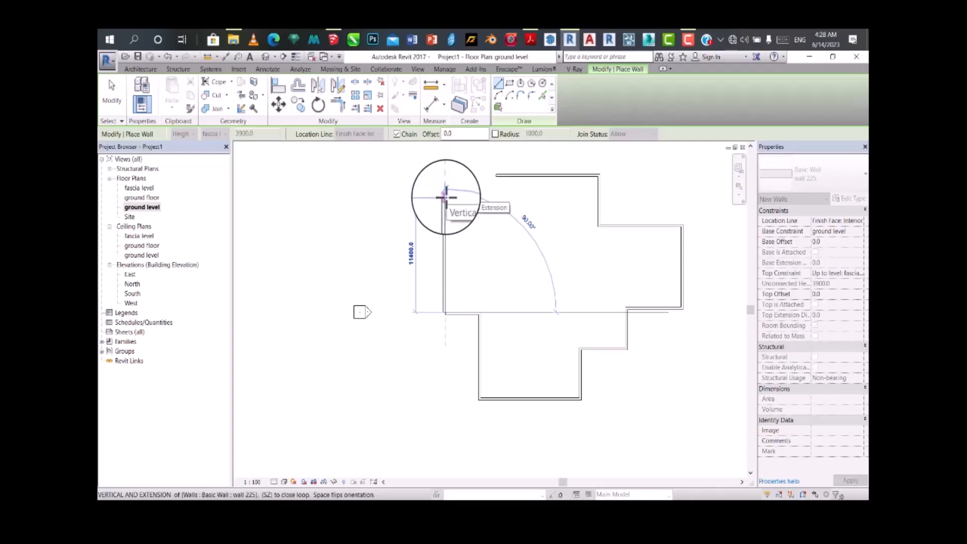
pyautogui.click(445, 197)
pyautogui.press('Escape')
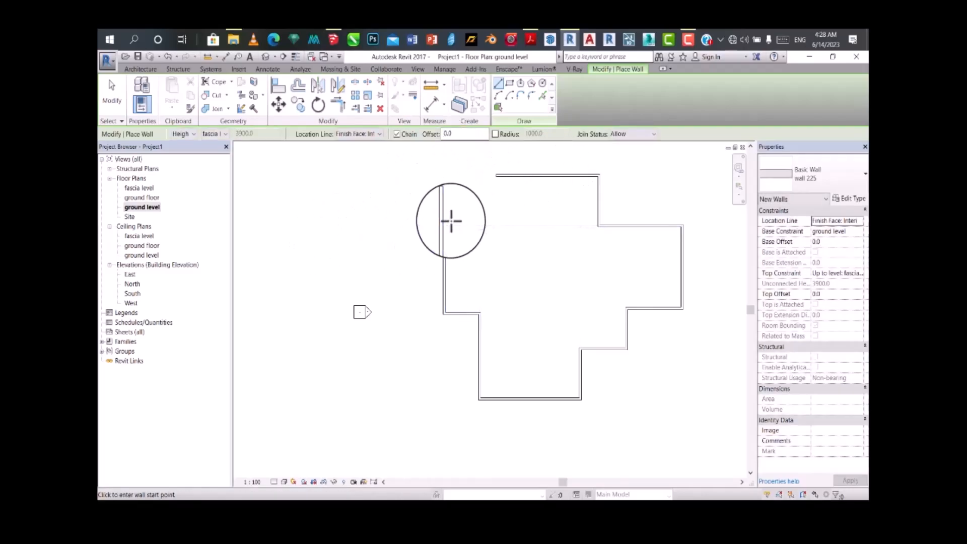
# Step: Close the wall outline by using Trim/Extend to Corner on the left vertical wall and the top horizontal wall
pyautogui.click(335, 105)
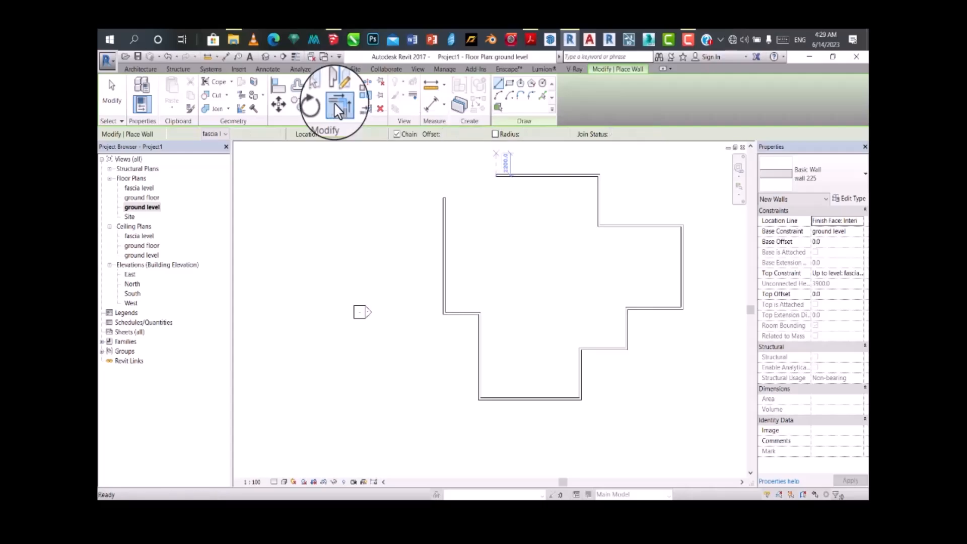
pyautogui.click(444, 243)
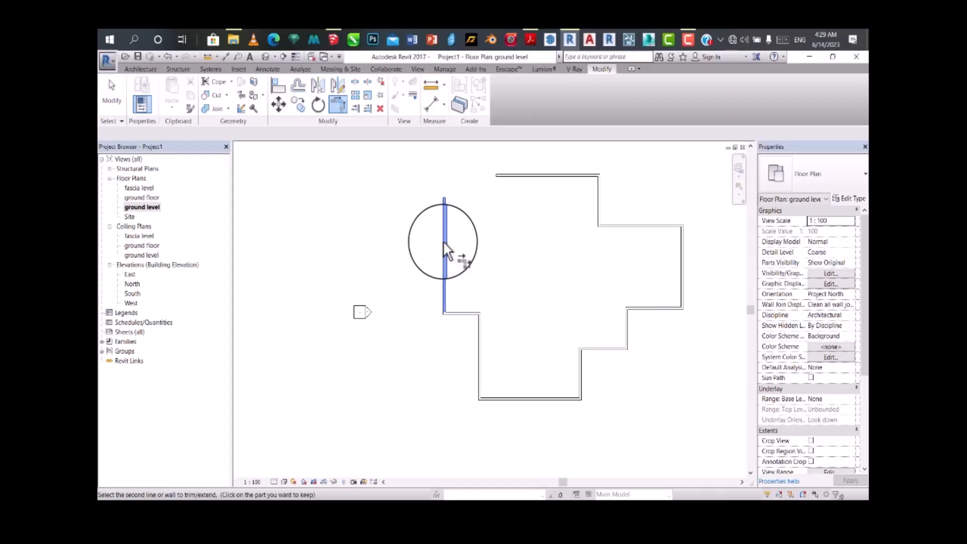
pyautogui.click(524, 179)
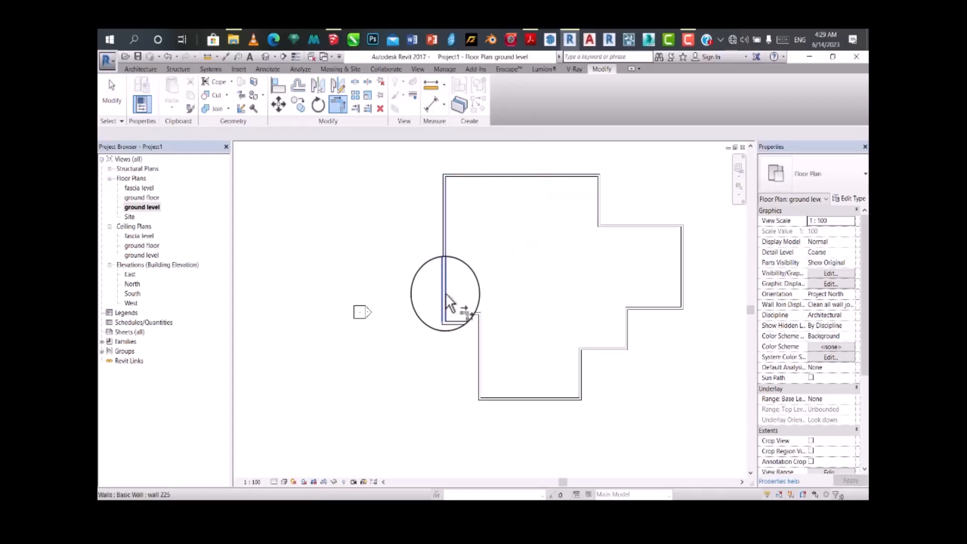
pyautogui.scroll(-1, 469, 327)
pyautogui.moveTo(485, 289); pyautogui.dragTo(433, 294, button='middle')
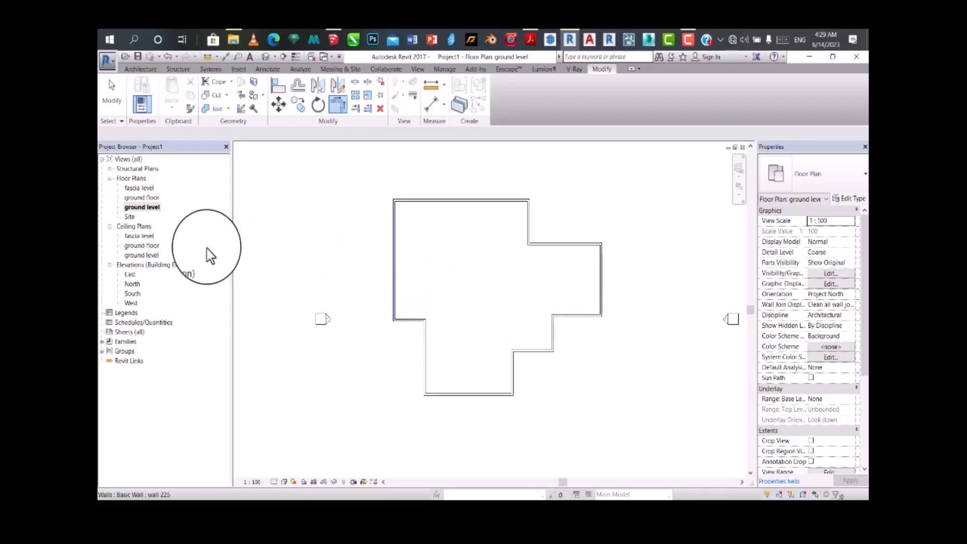
pyautogui.press('Escape')
pyautogui.press('Escape')
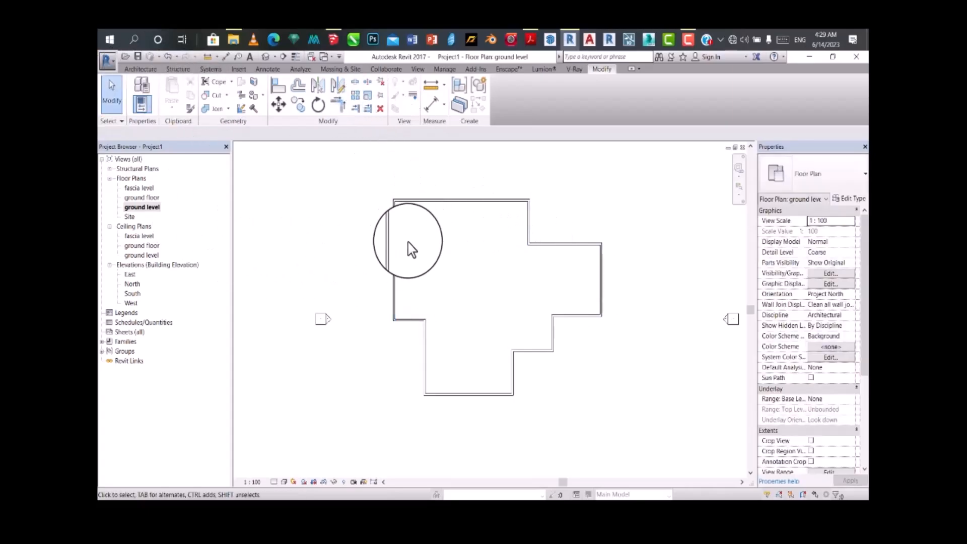
# Step: Examine the closed wall outline and its corners on the ground level plan
pyautogui.scroll(2, 411, 249)
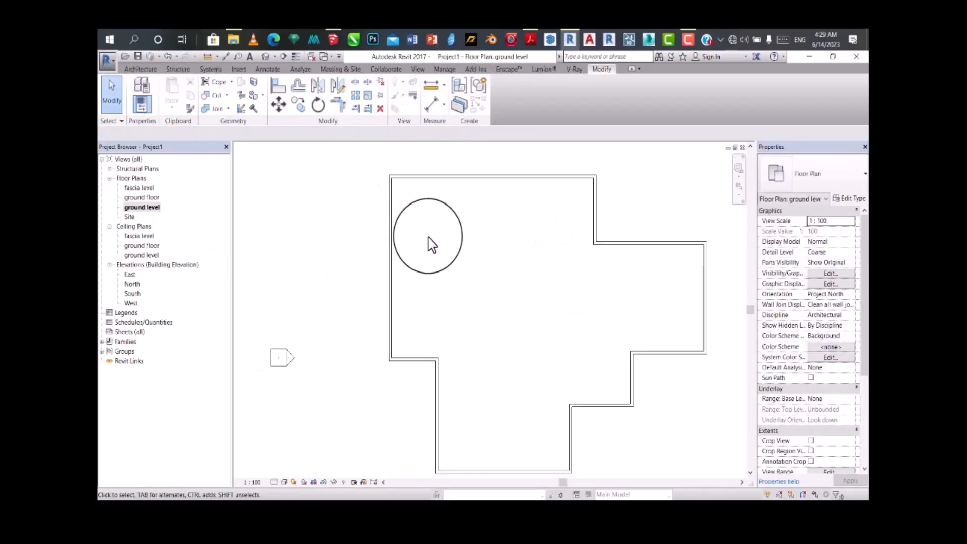
pyautogui.scroll(-1, 432, 245)
pyautogui.scroll(1, 579, 275)
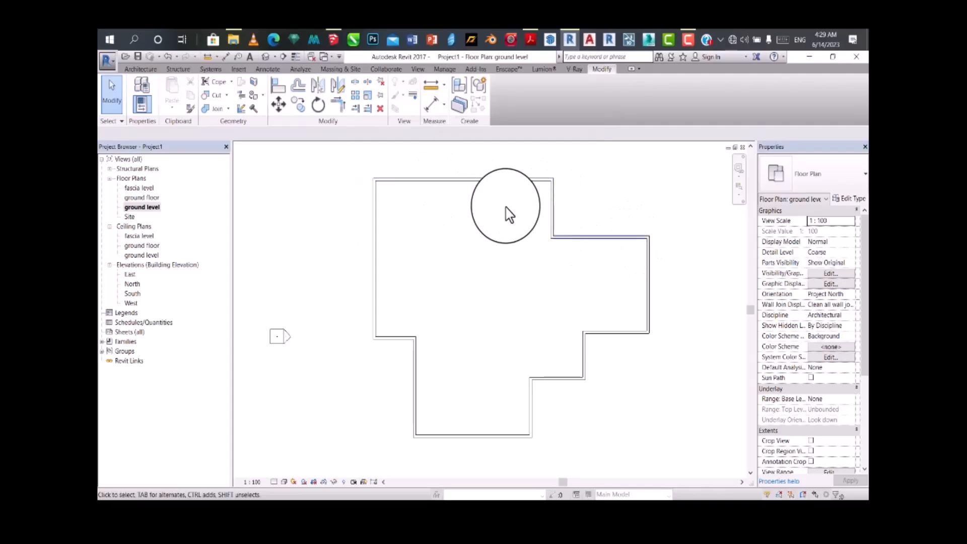
pyautogui.scroll(1, 571, 242)
pyautogui.scroll(1, 549, 273)
pyautogui.scroll(-2, 524, 239)
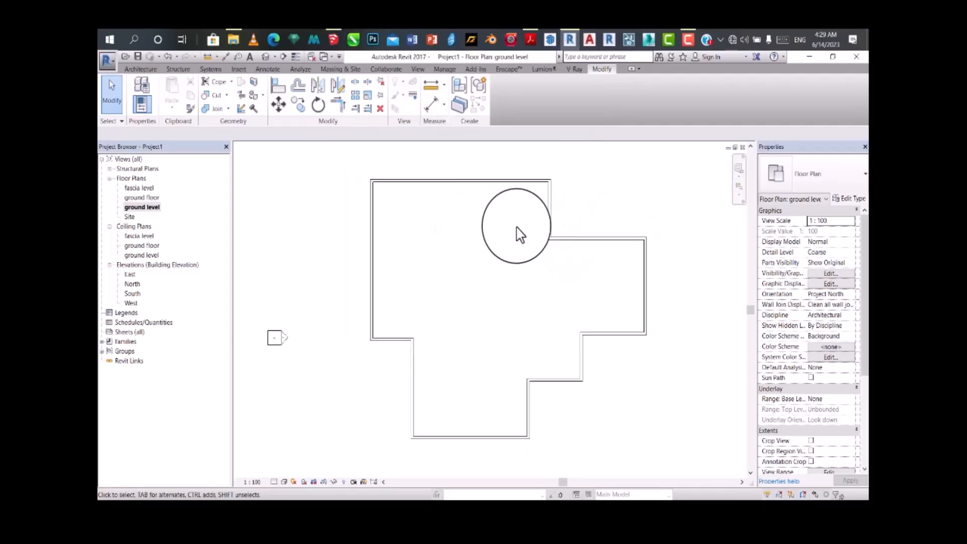
pyautogui.scroll(1, 346, 216)
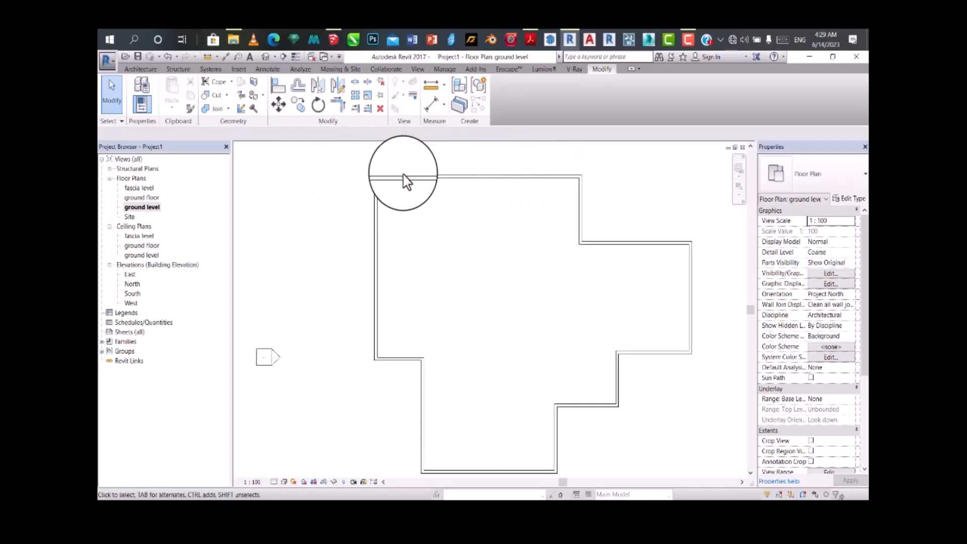
pyautogui.scroll(1, 381, 189)
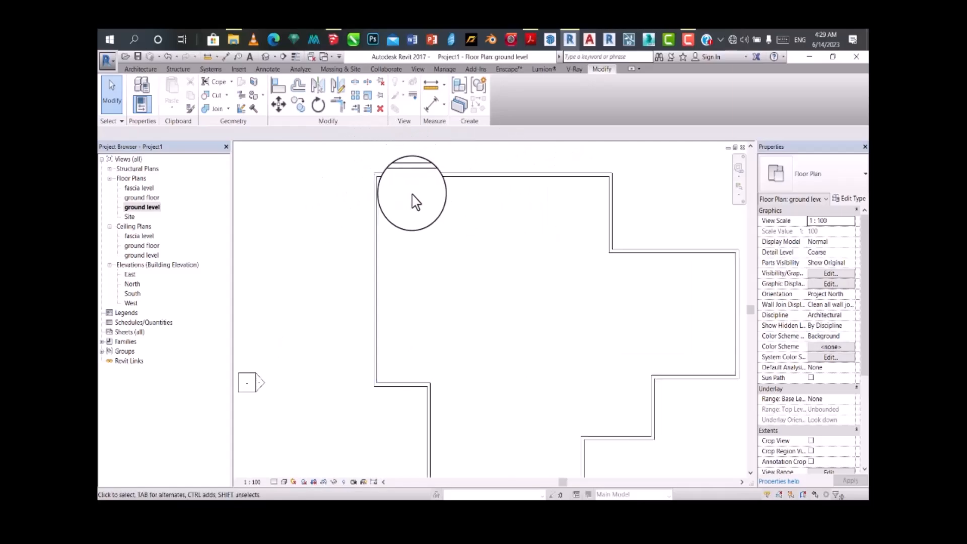
pyautogui.scroll(-2, 488, 225)
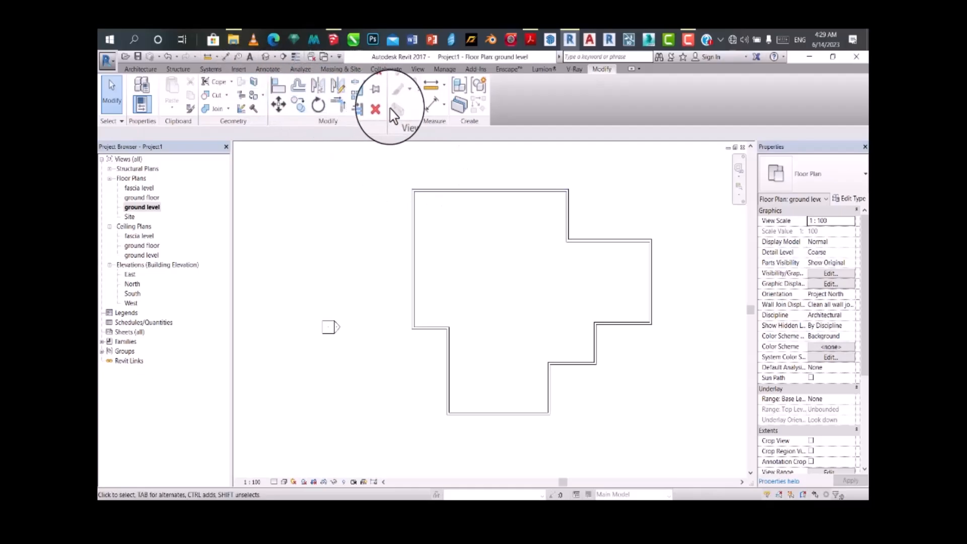
# Step: Draw a vertical wall 225 partition about 8112 mm long between the right wing's lower inner corner and upper wall, flipped to the other side
pyautogui.click(140, 68)
pyautogui.click(137, 89)
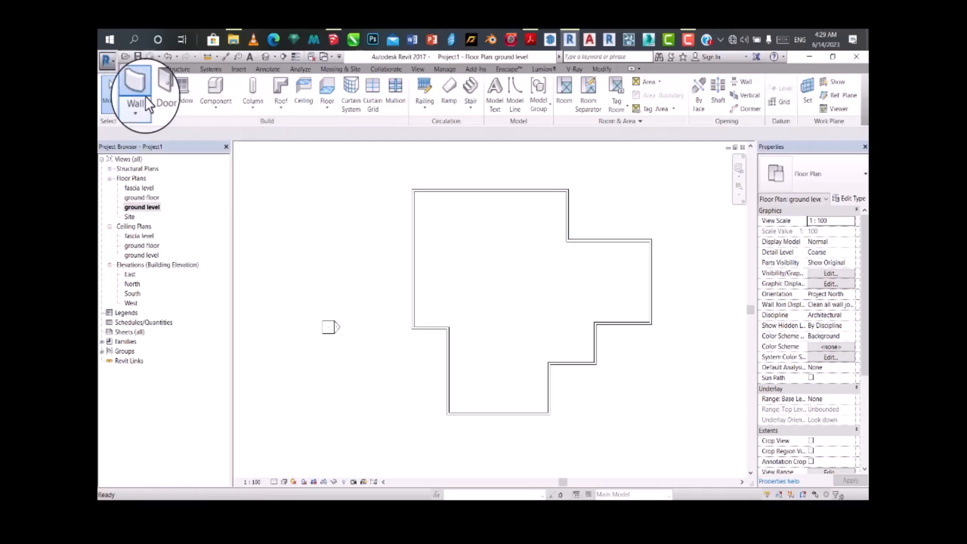
pyautogui.scroll(3, 518, 383)
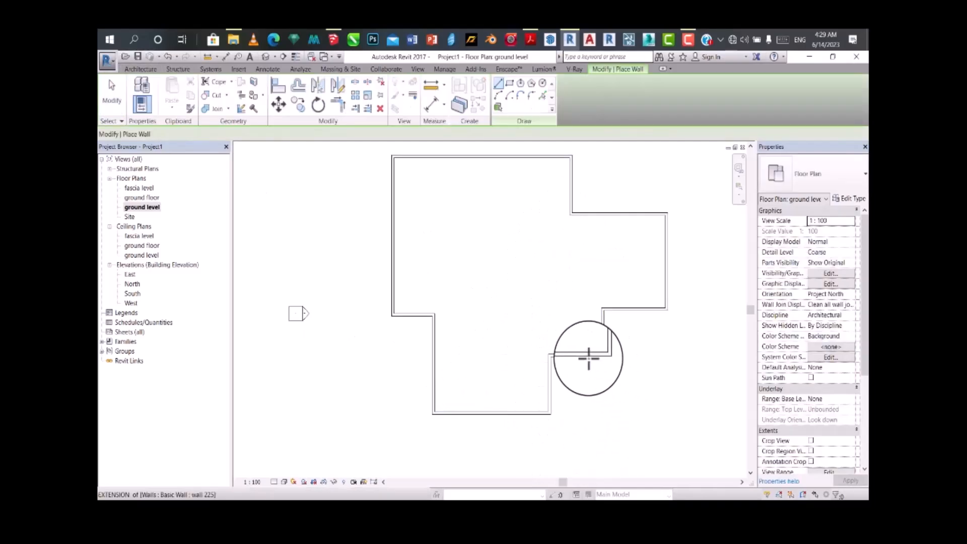
pyautogui.click(553, 417)
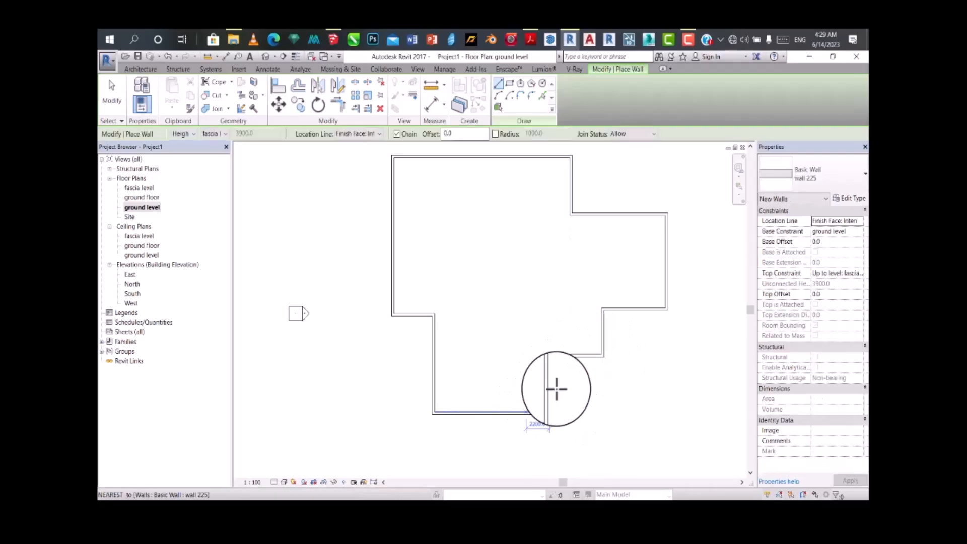
pyautogui.click(551, 356)
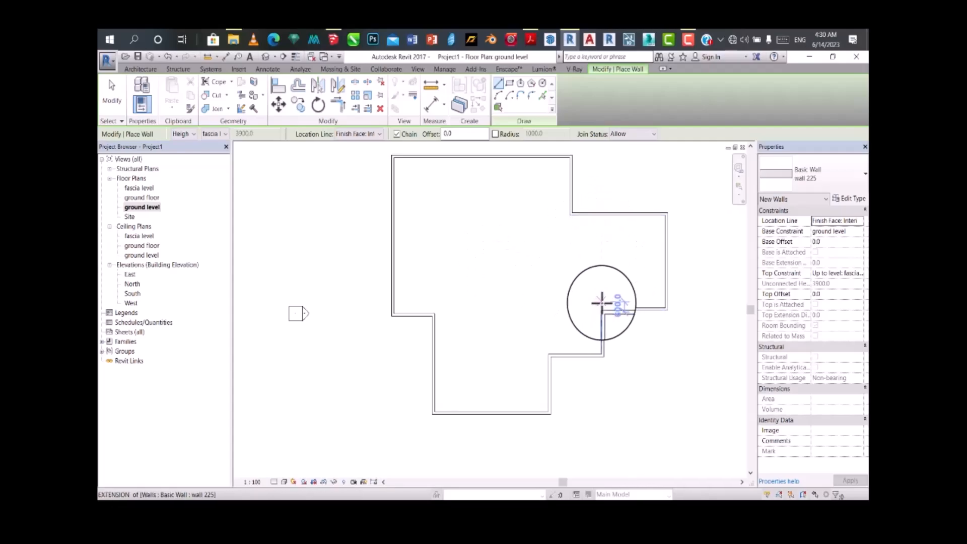
pyautogui.scroll(2, 602, 302)
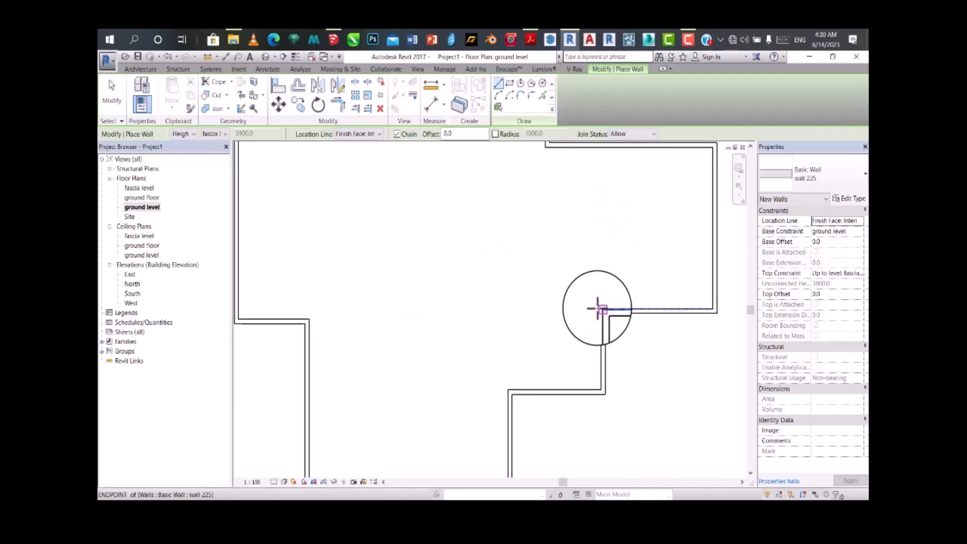
pyautogui.scroll(-2, 595, 216)
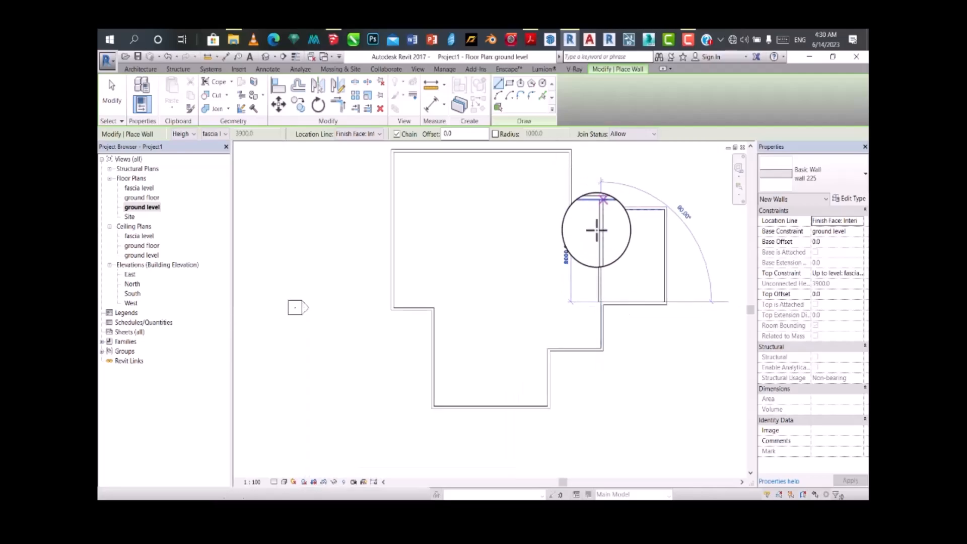
pyautogui.scroll(3, 600, 220)
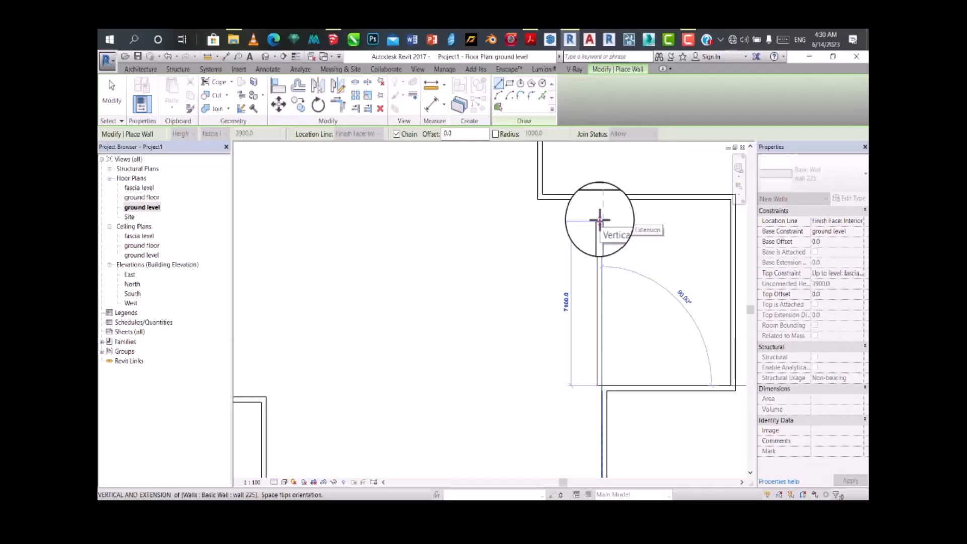
pyautogui.press('space')
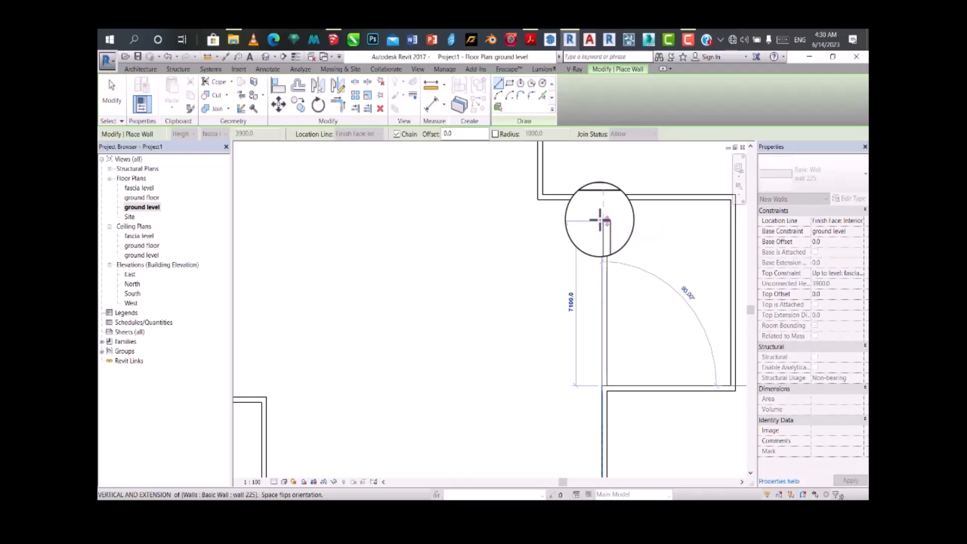
pyautogui.click(602, 200)
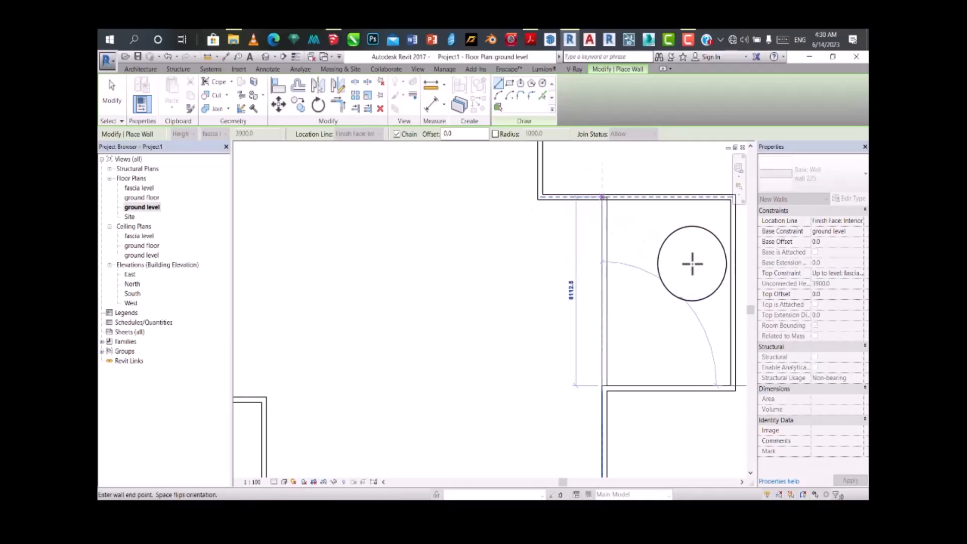
pyautogui.scroll(-5, 691, 259)
pyautogui.press('Escape')
pyautogui.press('Escape')
# Step: Enclose a room at the left side with a horizontal wall from the left exterior wall and a vertical wall about 6750 mm down, closing at the lower corner
pyautogui.scroll(3, 594, 300)
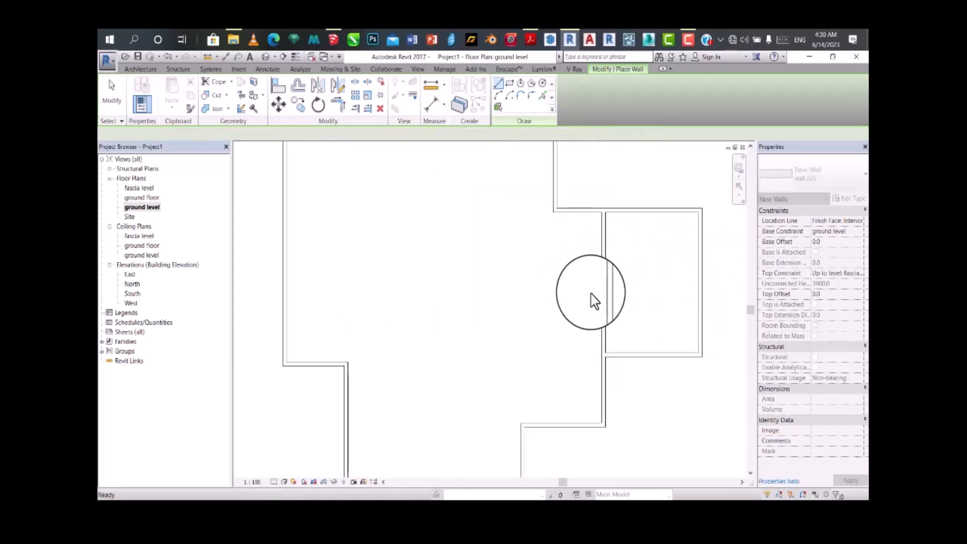
pyautogui.scroll(-3, 560, 313)
pyautogui.scroll(2, 512, 237)
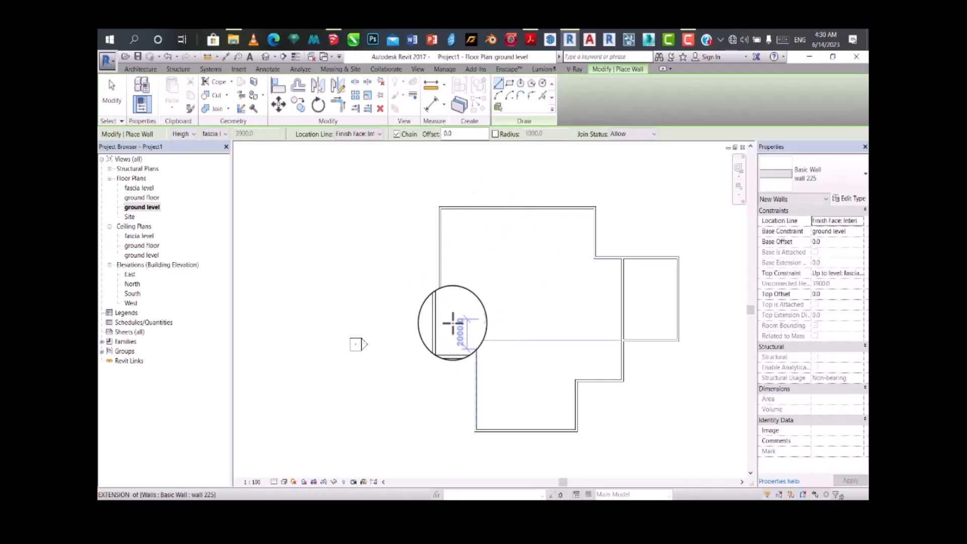
pyautogui.click(441, 274)
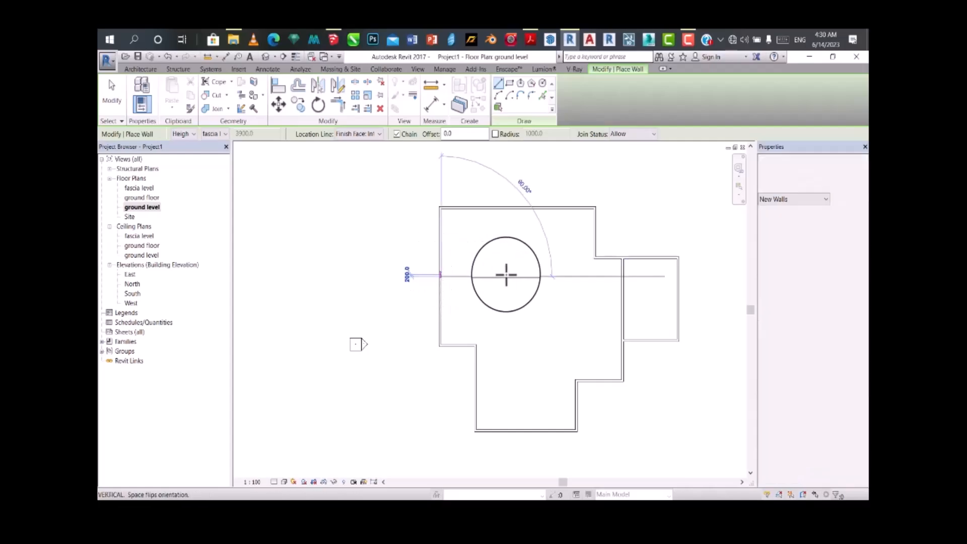
pyautogui.click(533, 276)
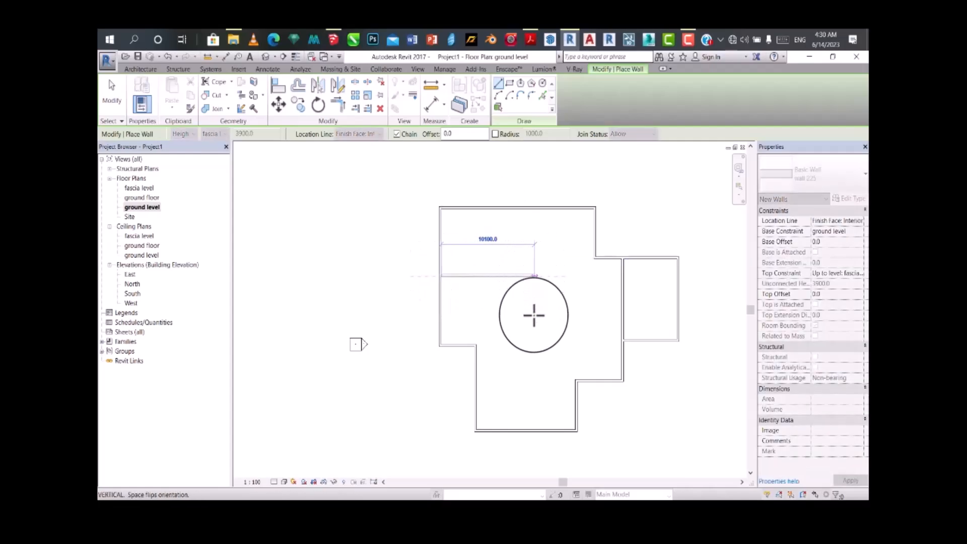
pyautogui.click(472, 344)
pyautogui.scroll(7, 503, 353)
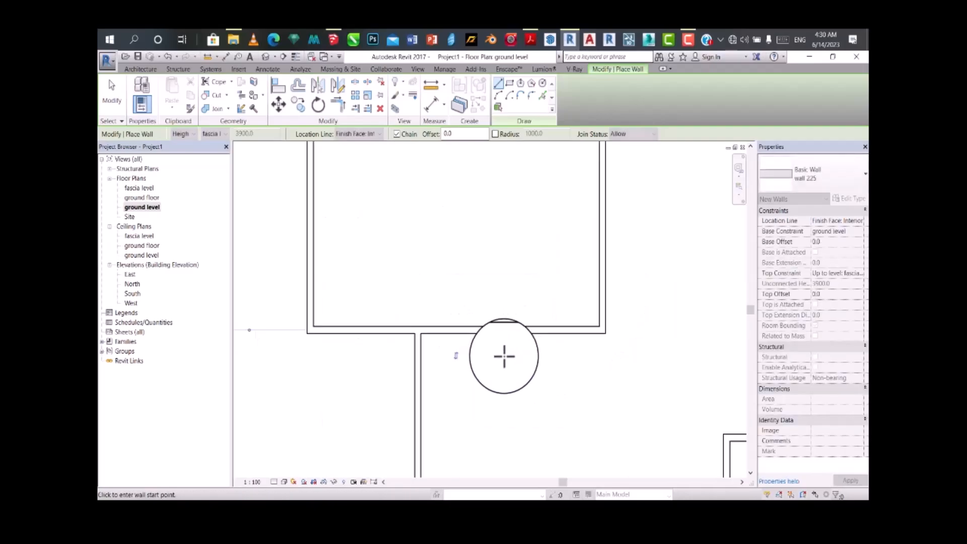
pyautogui.scroll(-8, 501, 347)
pyautogui.scroll(4, 501, 266)
pyautogui.press('Escape')
pyautogui.press('Escape')
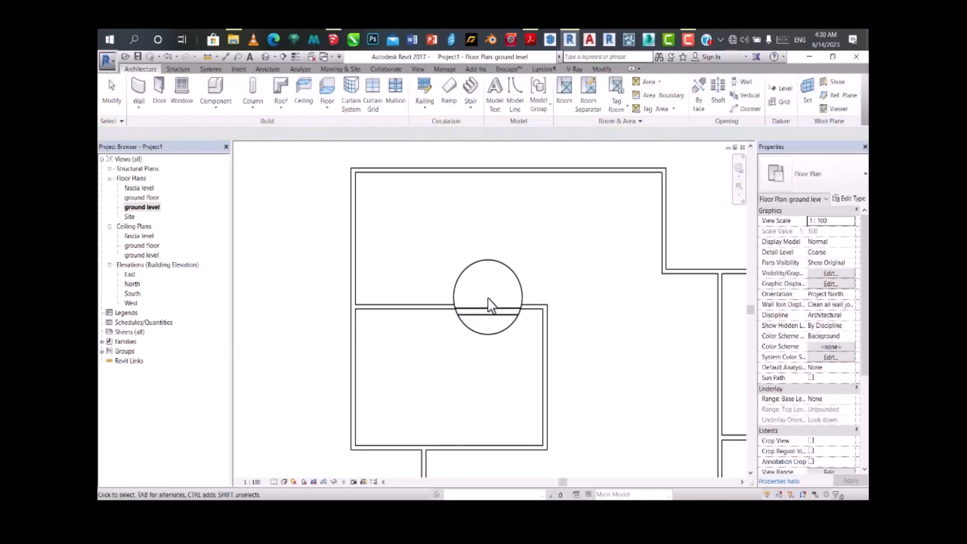
pyautogui.scroll(-5, 510, 226)
pyautogui.scroll(5, 481, 305)
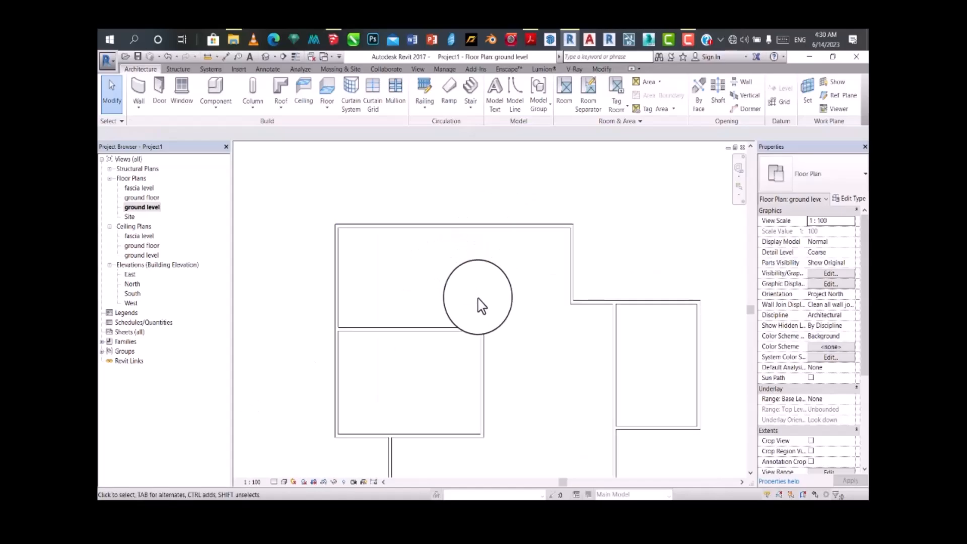
pyautogui.click(486, 333)
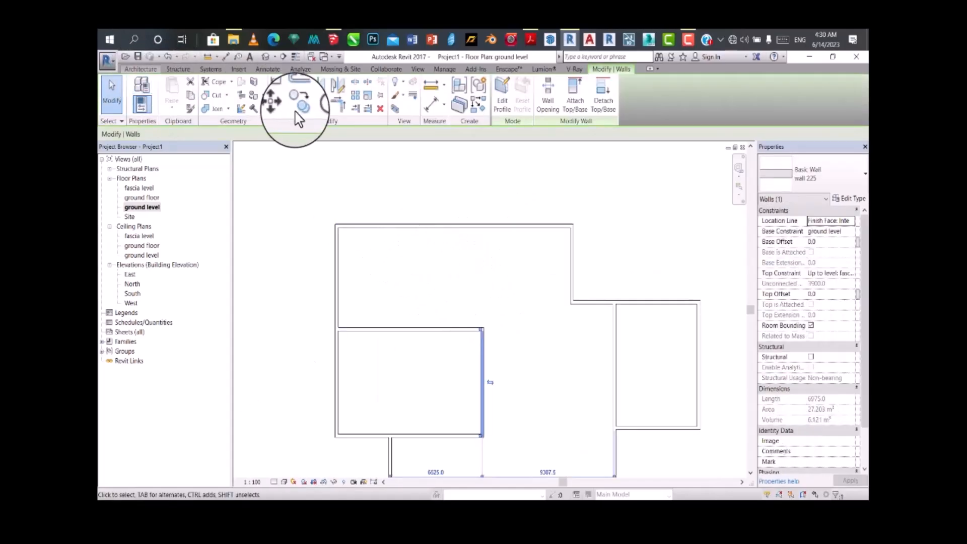
pyautogui.press('Escape')
# Step: Draw a vertical wall from the new room's upper right corner up to the top exterior wall, then end the chain
pyautogui.click(141, 93)
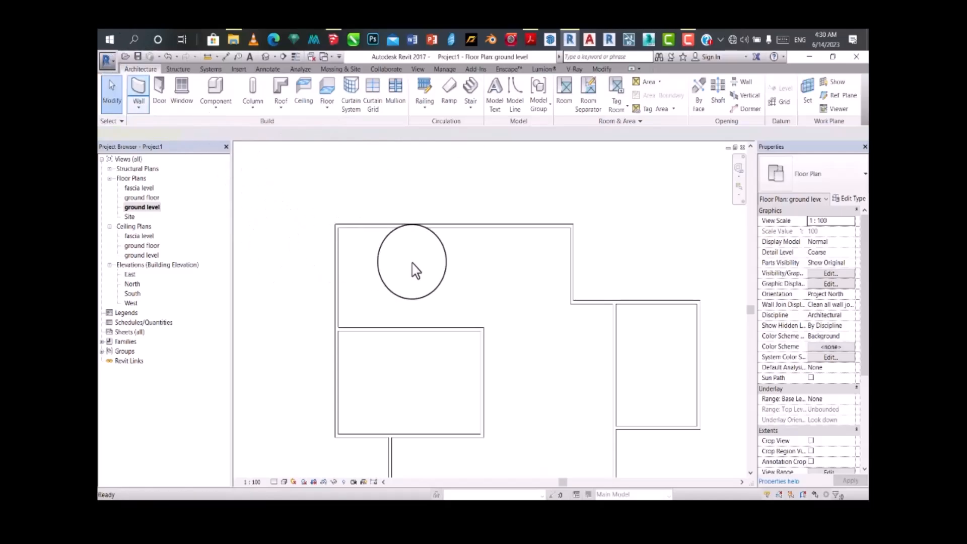
pyautogui.scroll(2, 479, 328)
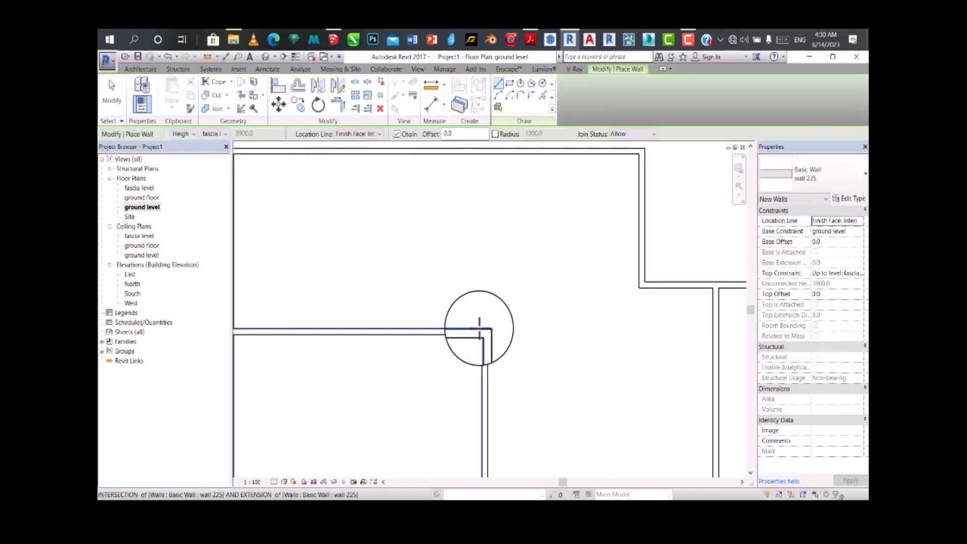
pyautogui.click(484, 330)
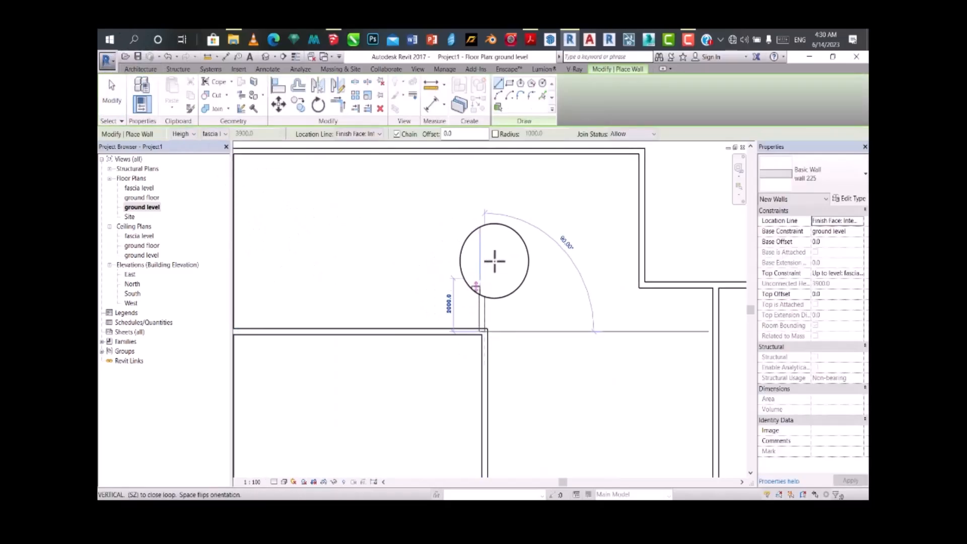
pyautogui.press('Escape')
pyautogui.press('Escape')
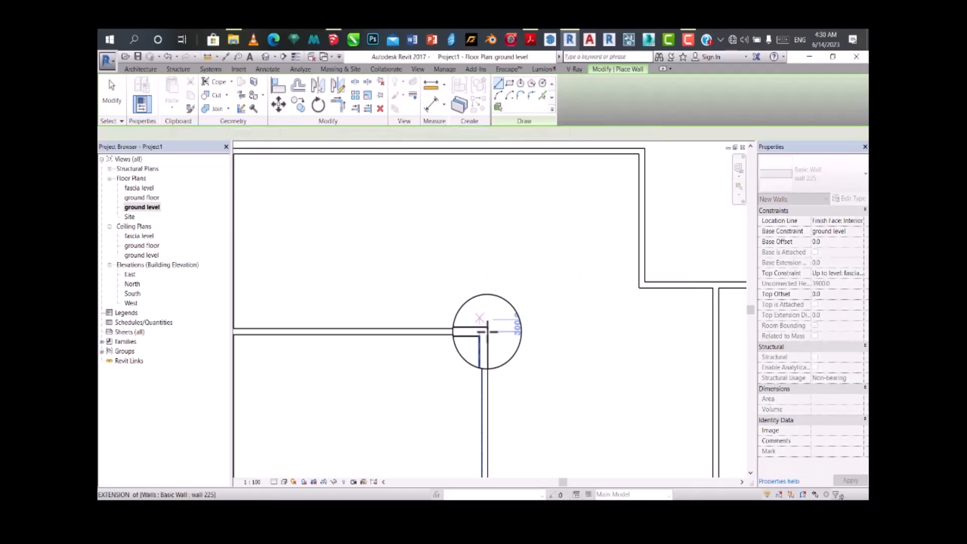
pyautogui.click(486, 328)
pyautogui.scroll(-3, 492, 277)
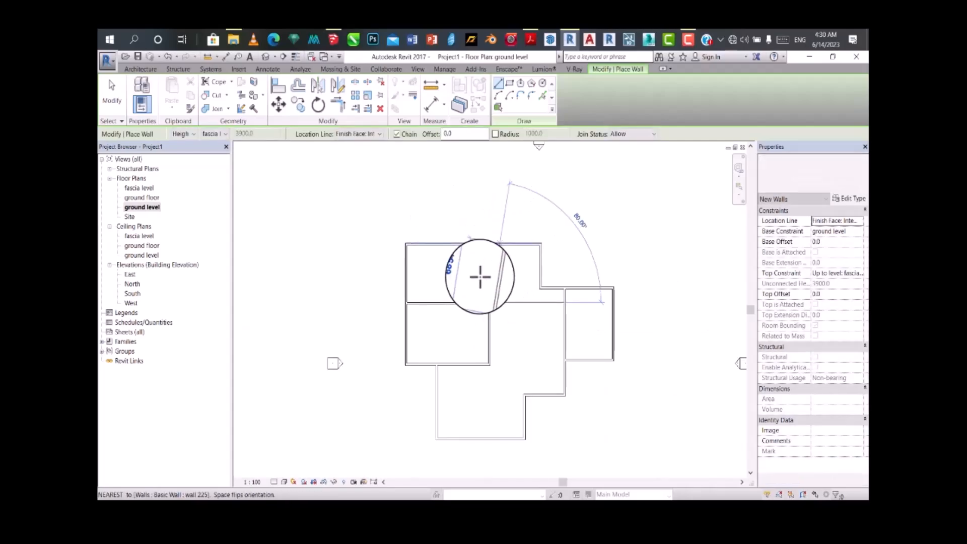
pyautogui.scroll(3, 491, 246)
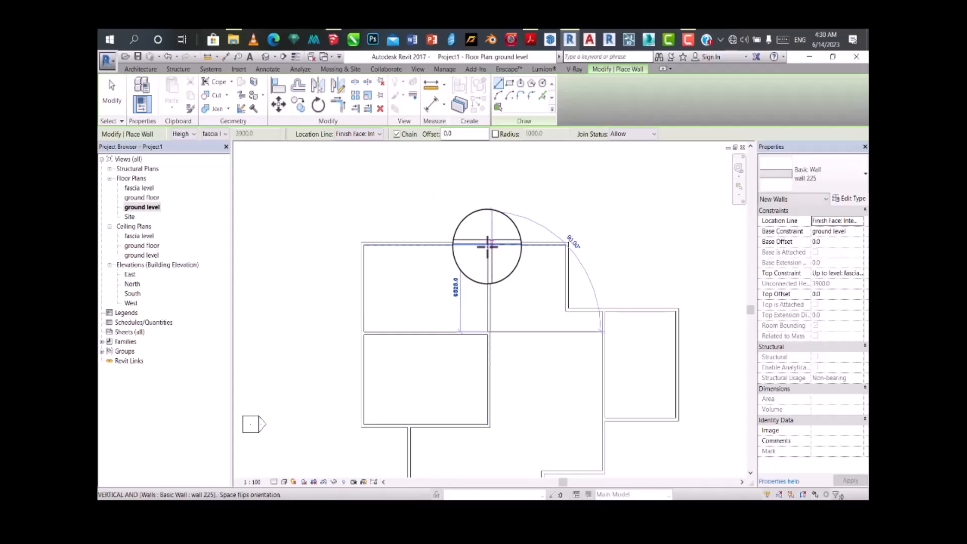
pyautogui.scroll(1, 487, 246)
pyautogui.scroll(-5, 528, 242)
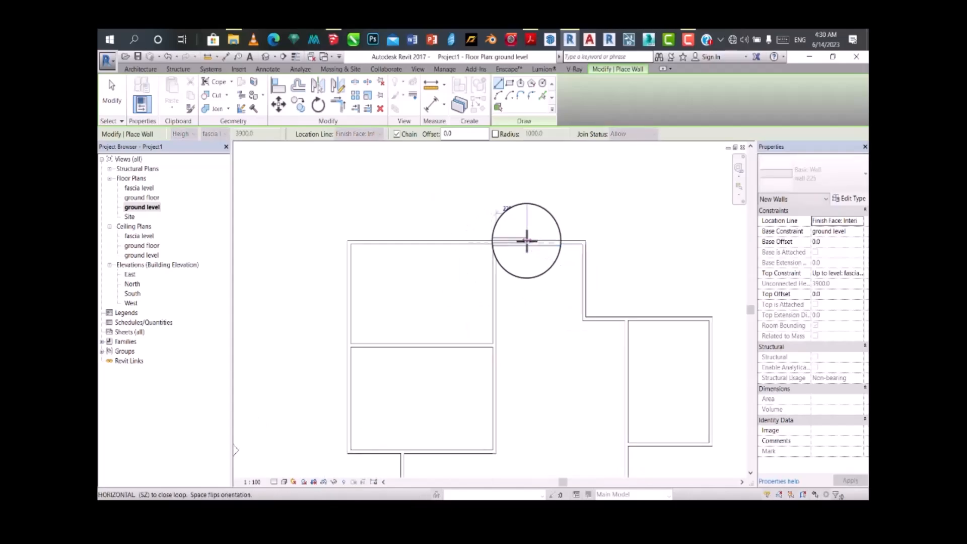
pyautogui.press('Escape')
# Step: Examine the partitioned ground level plan around the left rooms and the open central area
pyautogui.scroll(5, 527, 241)
pyautogui.scroll(-3, 431, 245)
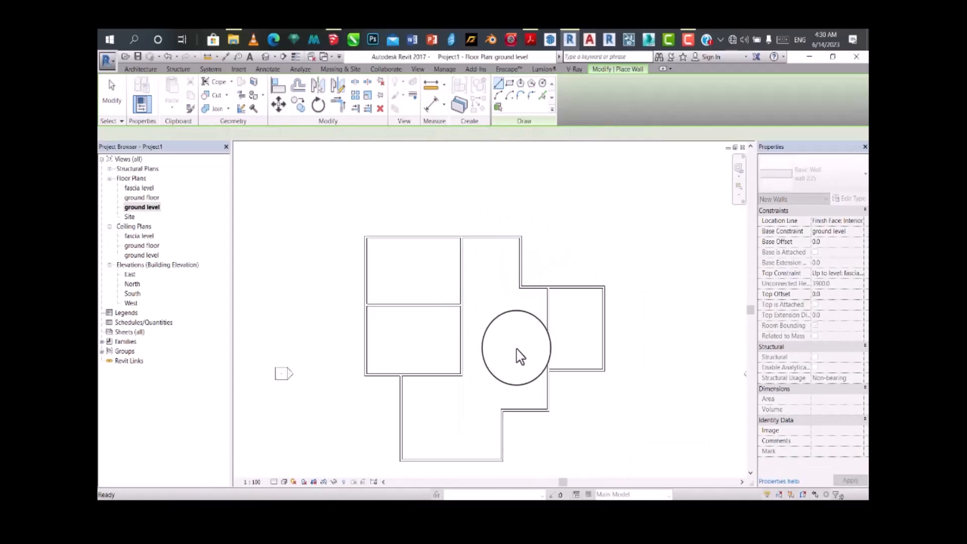
pyautogui.scroll(2, 472, 327)
pyautogui.moveTo(435, 390); pyautogui.dragTo(449, 360, button='middle')
pyautogui.scroll(1, 440, 362)
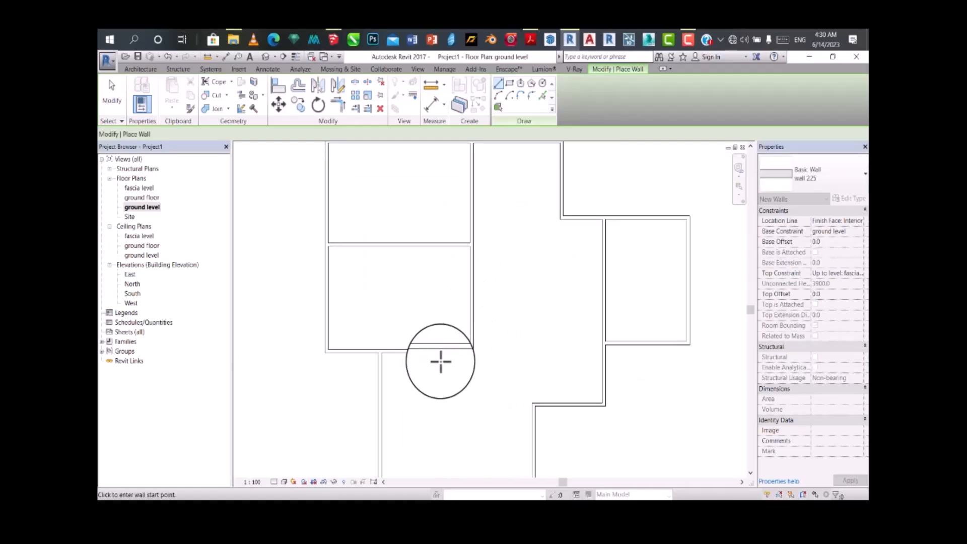
pyautogui.scroll(-3, 437, 385)
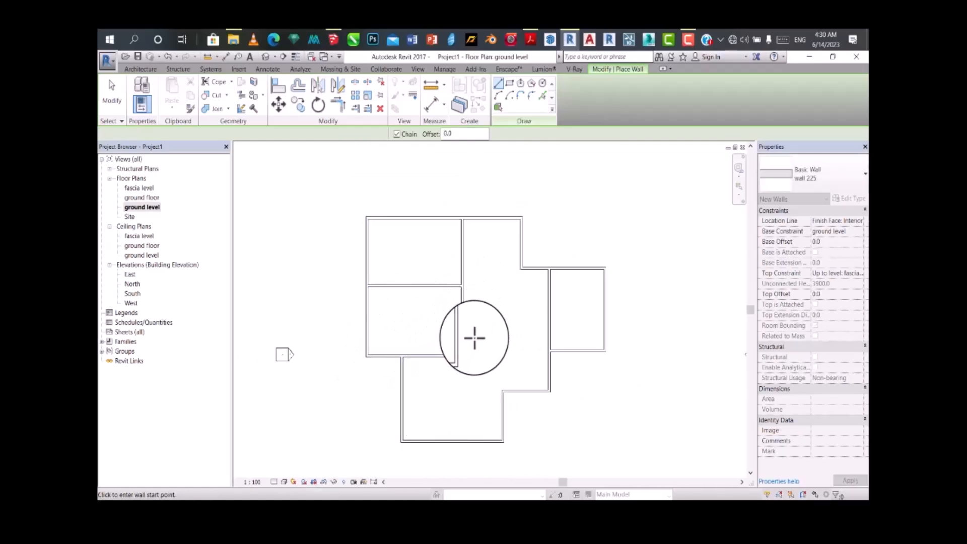
pyautogui.scroll(1, 425, 374)
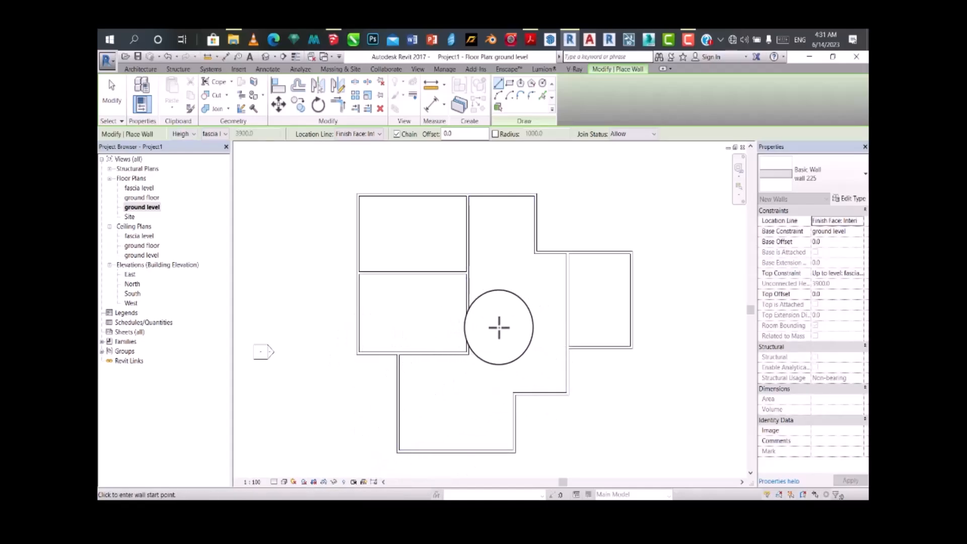
pyautogui.scroll(-2, 500, 333)
pyautogui.scroll(1, 509, 359)
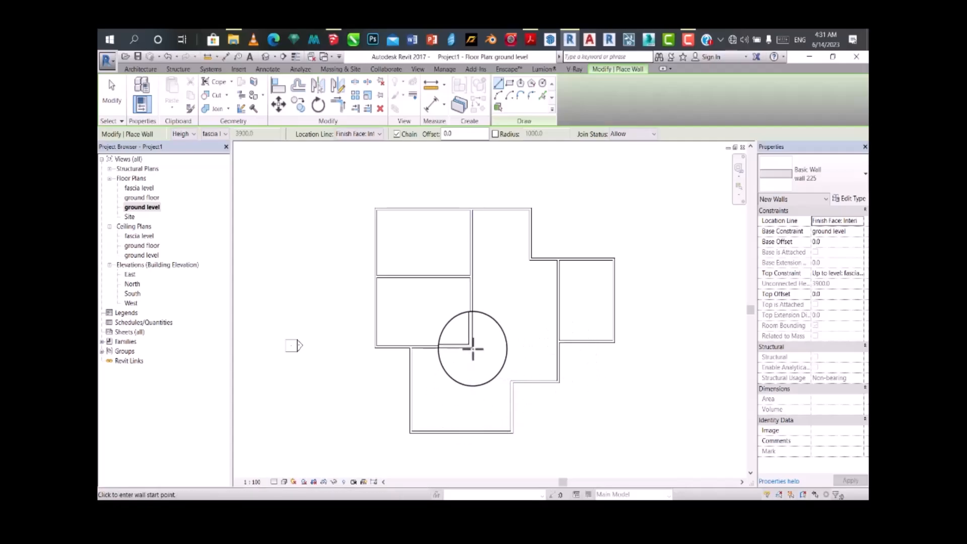
pyautogui.scroll(3, 513, 342)
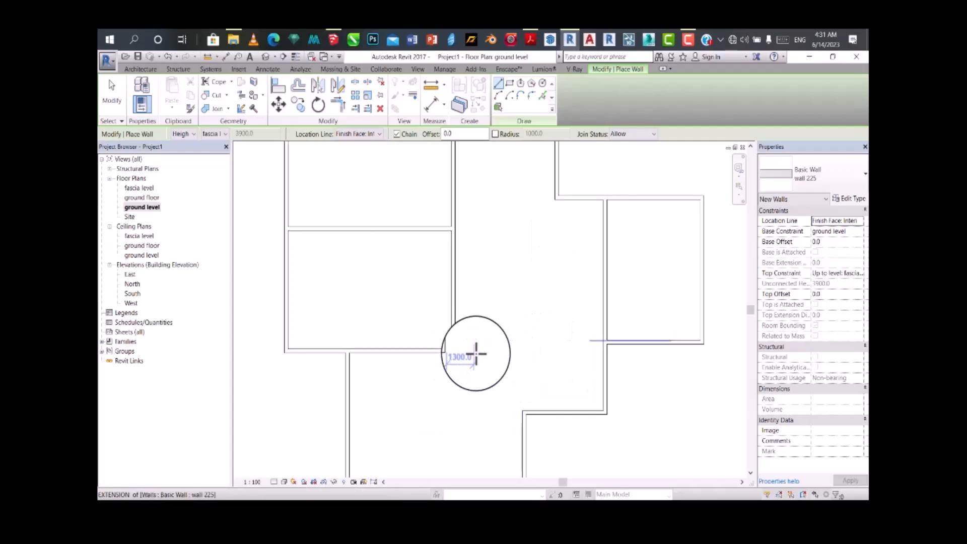
pyautogui.scroll(-2, 476, 355)
pyautogui.scroll(4, 527, 298)
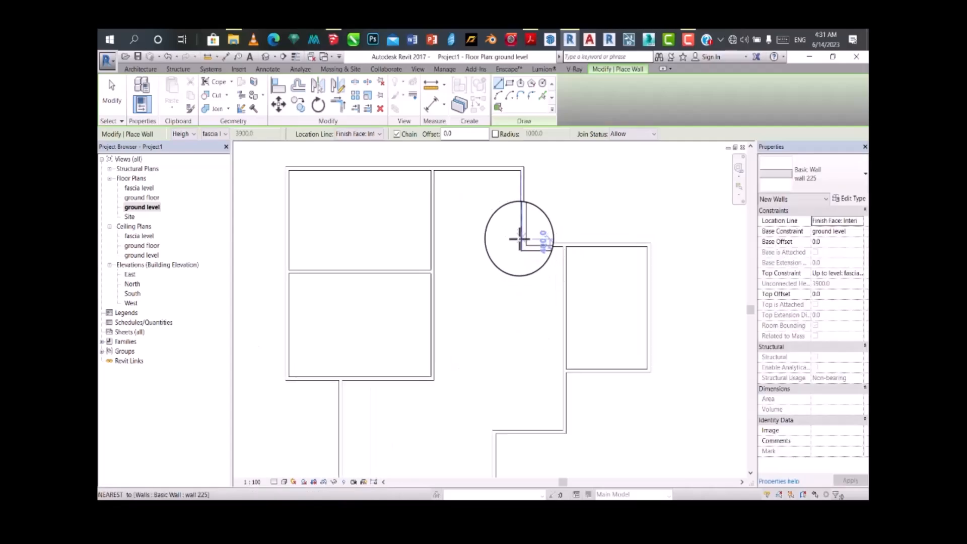
# Step: Draw a short horizontal wall left from the right wing's partition line and a vertical wall about 3775 mm down to the lower step wall
pyautogui.scroll(-1, 523, 308)
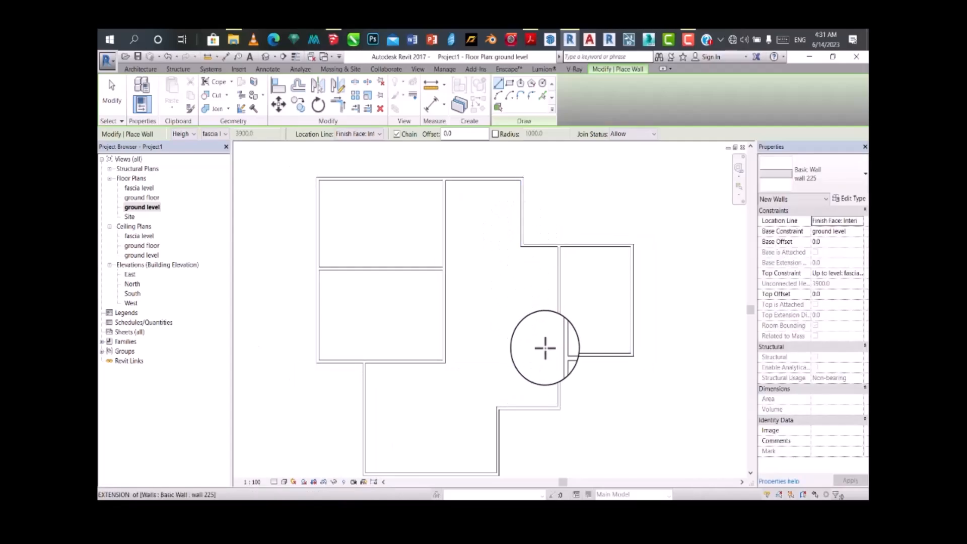
pyautogui.scroll(1, 545, 348)
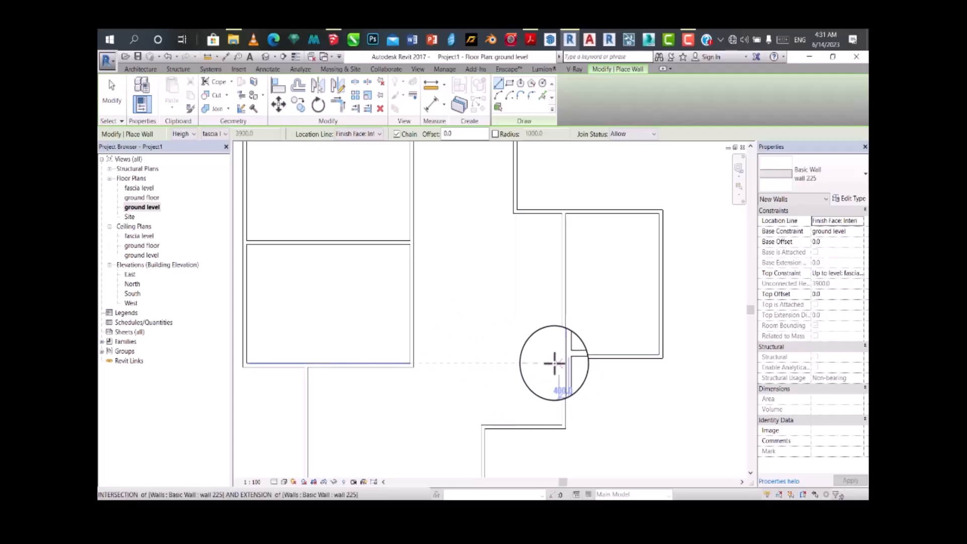
pyautogui.scroll(1, 554, 363)
pyautogui.scroll(-1, 510, 357)
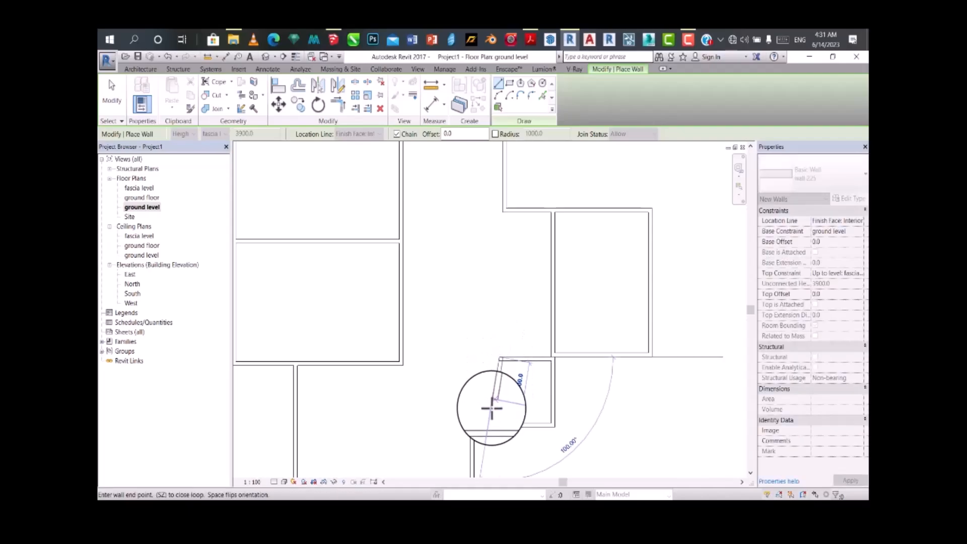
pyautogui.click(497, 423)
pyautogui.press('Escape')
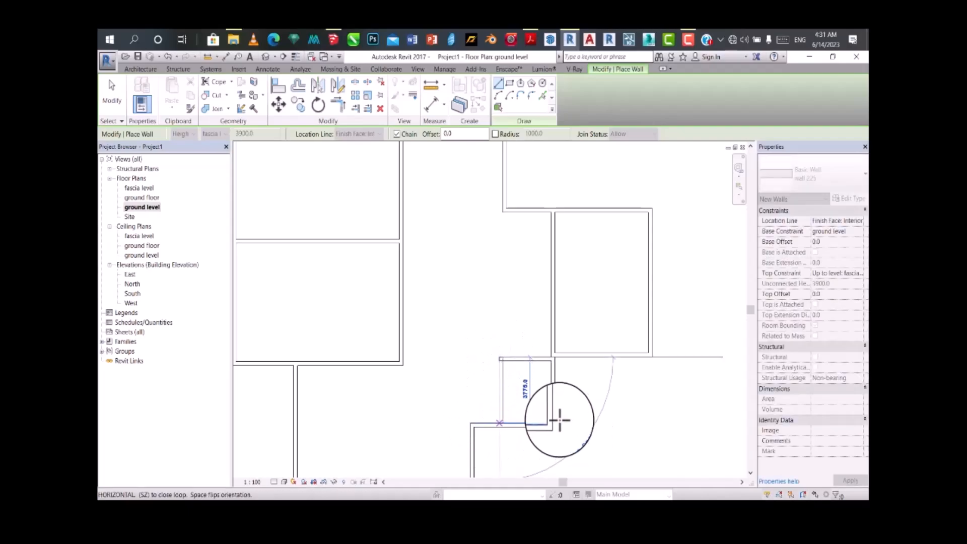
# Step: Draw a horizontal wall left from the inner corner where the right wing meets the upper block, ending at the vertical partition
pyautogui.press('Escape')
pyautogui.scroll(-2, 529, 375)
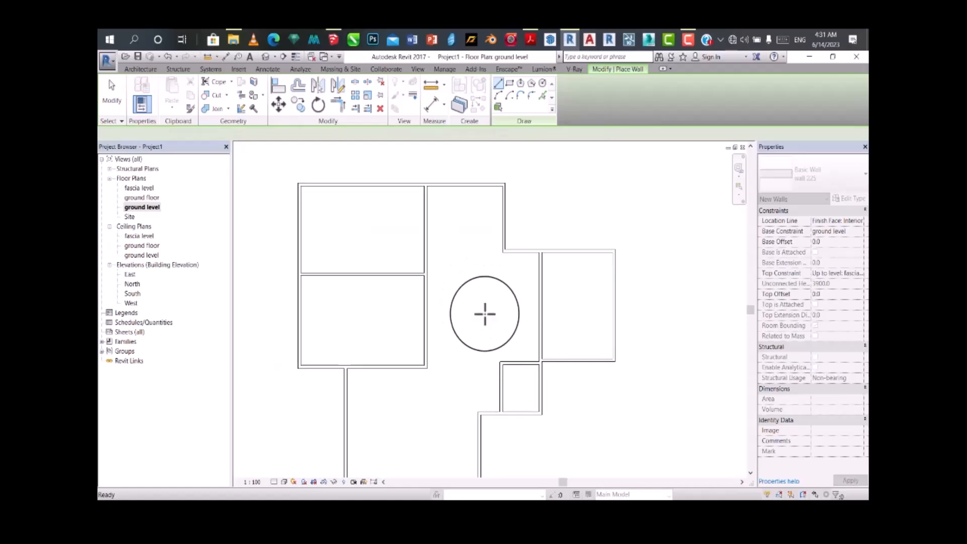
pyautogui.scroll(3, 524, 317)
pyautogui.scroll(-4, 519, 308)
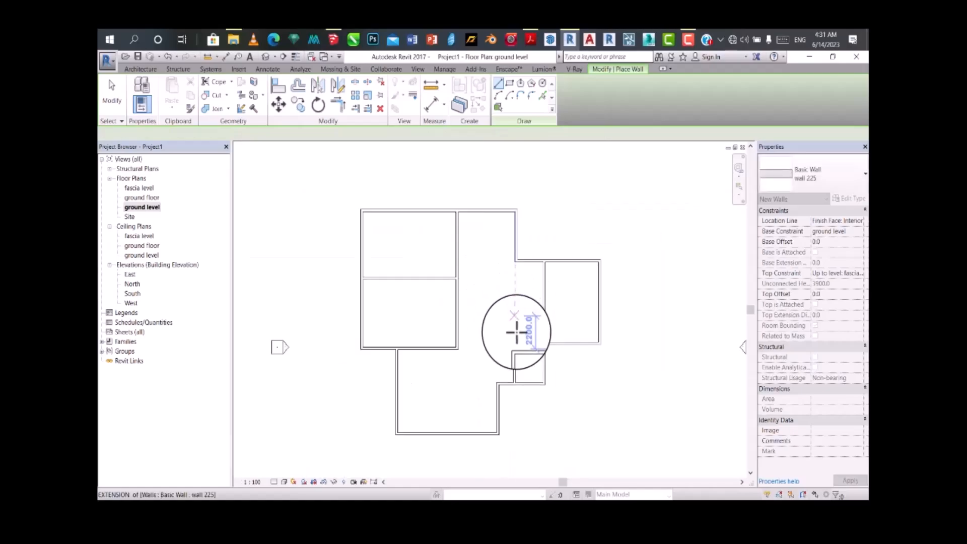
pyautogui.scroll(-1, 516, 333)
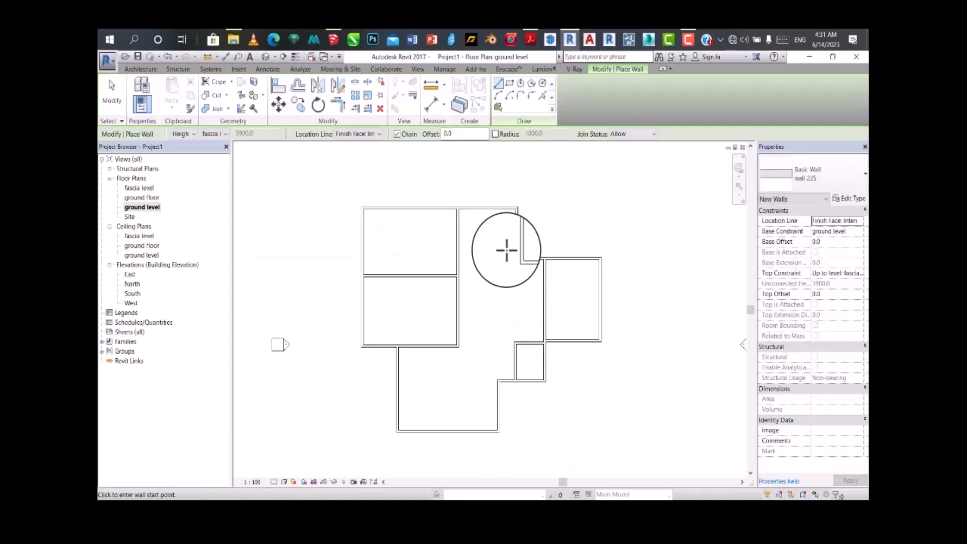
pyautogui.scroll(3, 509, 254)
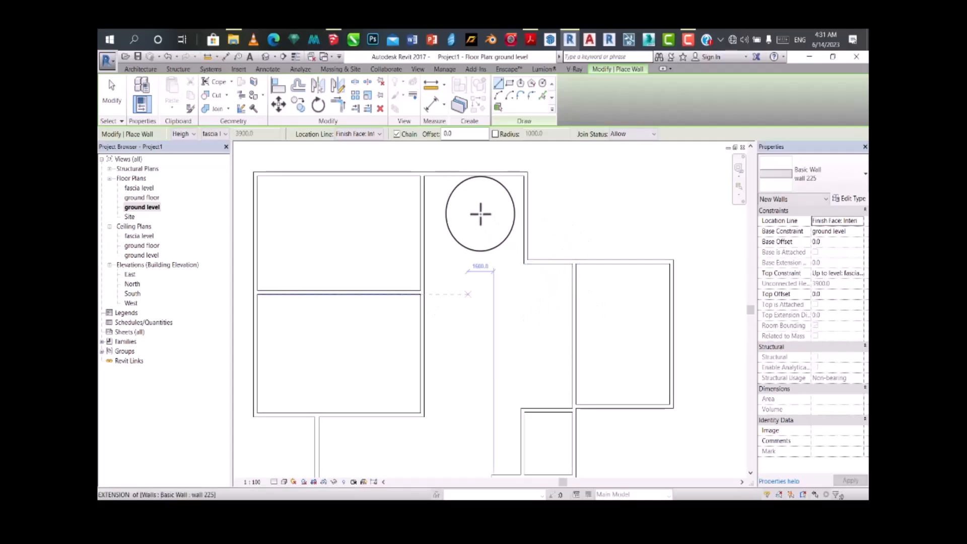
pyautogui.click(524, 264)
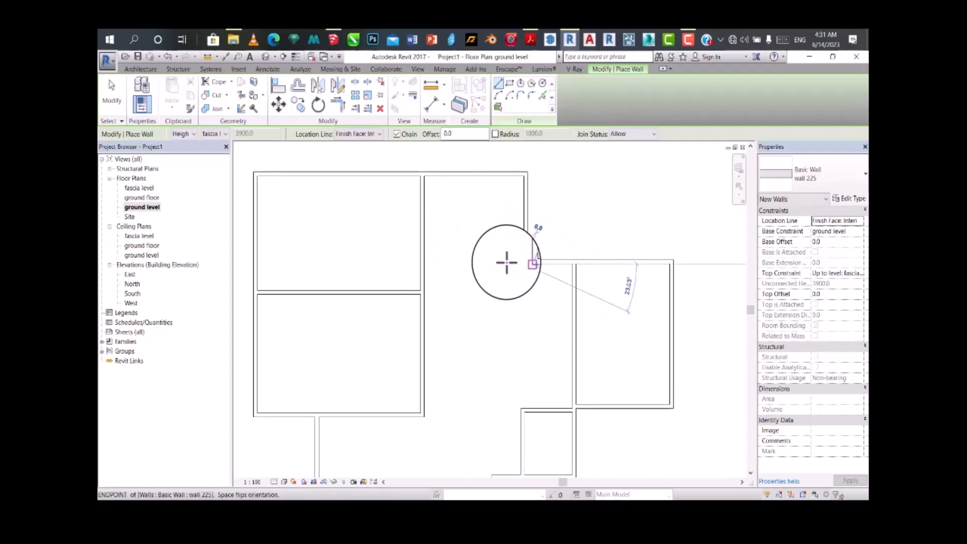
pyautogui.click(421, 264)
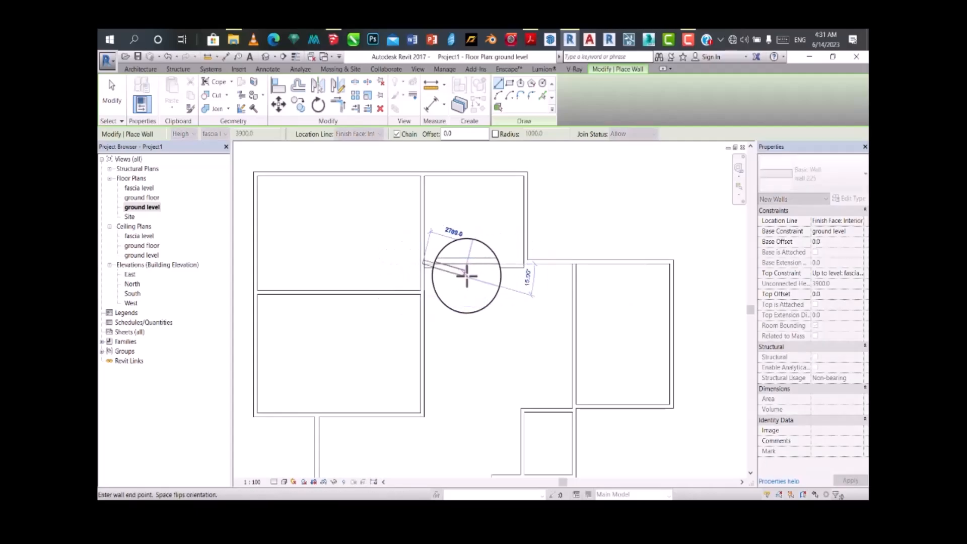
pyautogui.press('Escape')
pyautogui.scroll(-1, 508, 315)
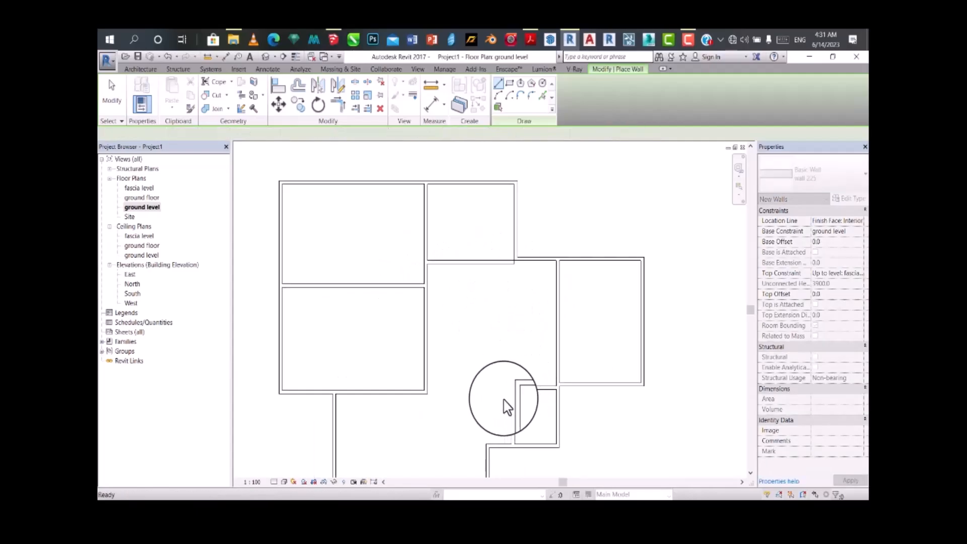
# Step: Align the new horizontal wall's face with the face of the right wing's upper exterior wall
pyautogui.scroll(1, 500, 291)
pyautogui.scroll(3, 516, 238)
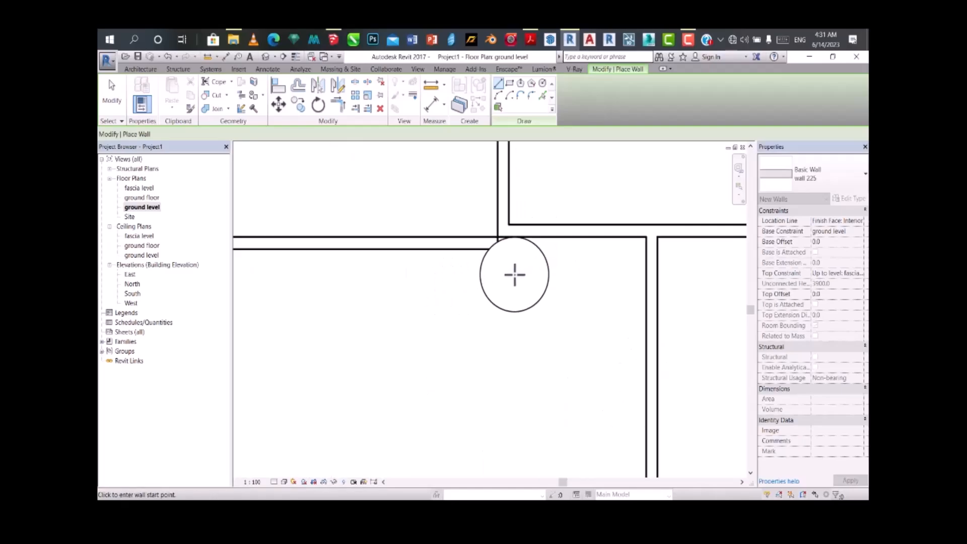
pyautogui.scroll(1, 519, 186)
pyautogui.scroll(5, 509, 203)
pyautogui.scroll(1, 516, 248)
pyautogui.scroll(-5, 546, 297)
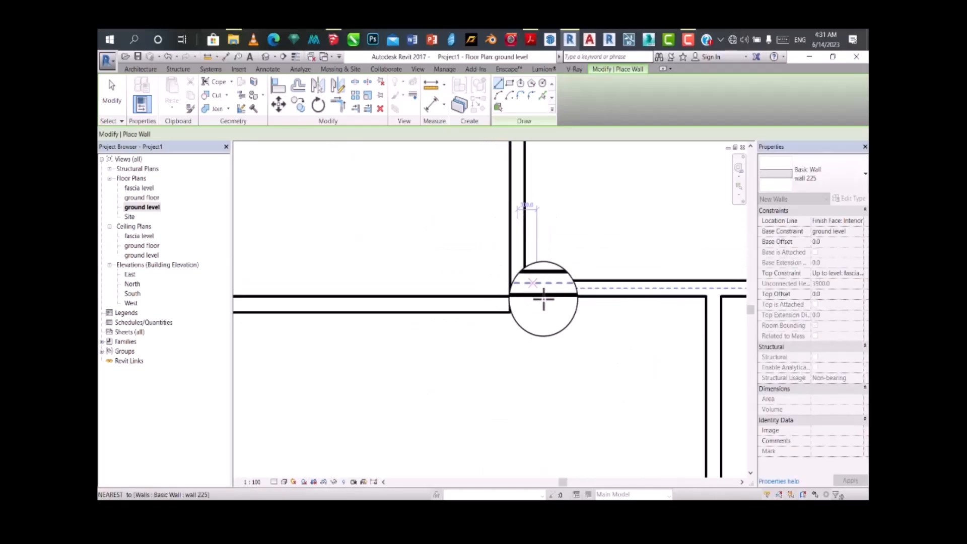
pyautogui.click(278, 89)
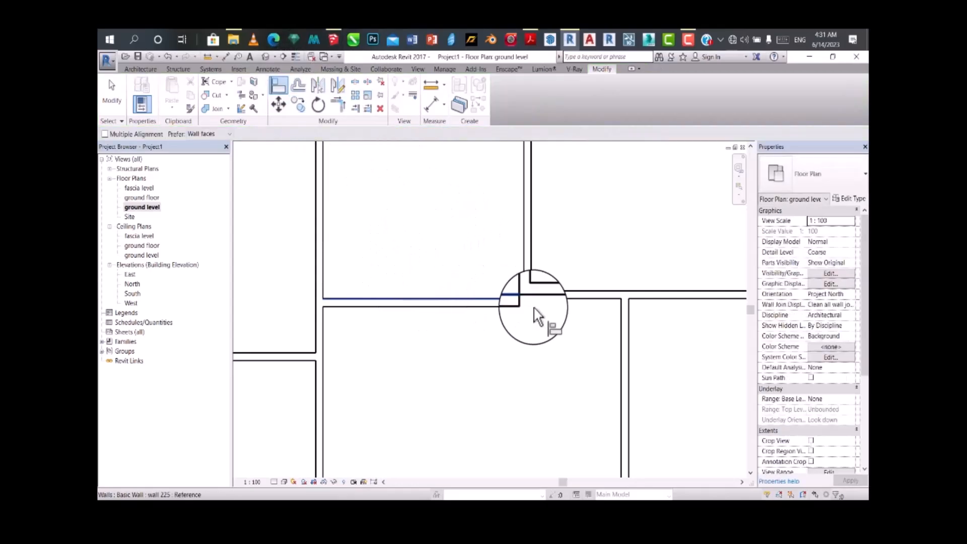
pyautogui.click(566, 291)
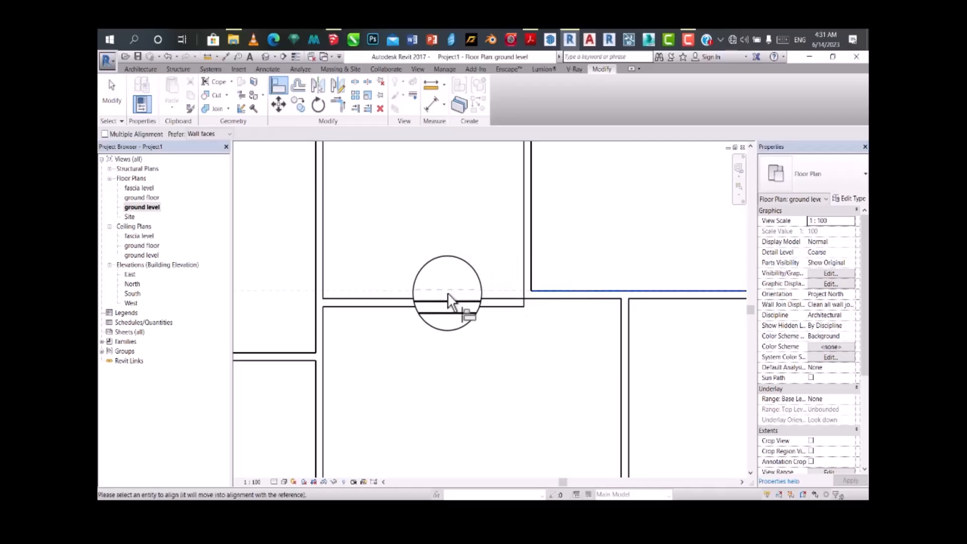
pyautogui.click(447, 305)
pyautogui.scroll(-4, 446, 323)
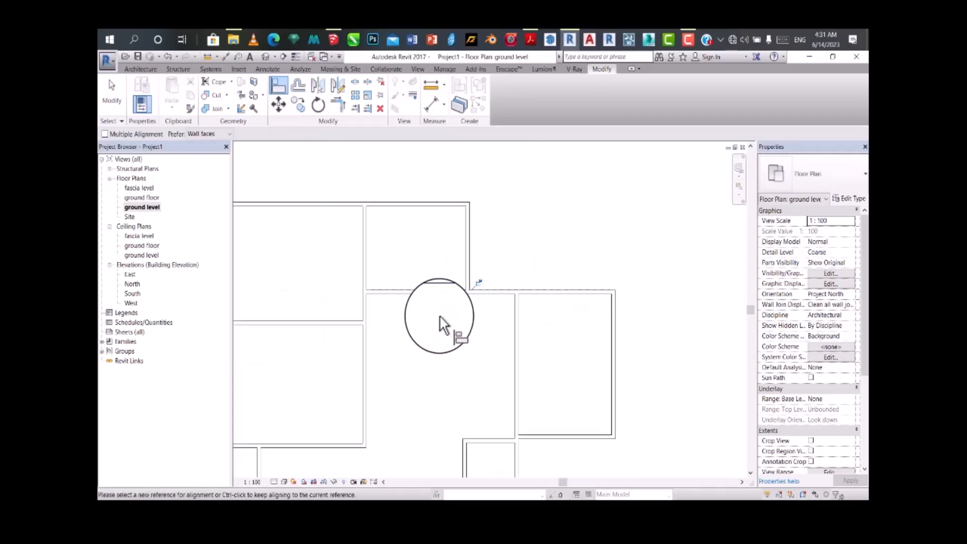
pyautogui.scroll(-2, 475, 361)
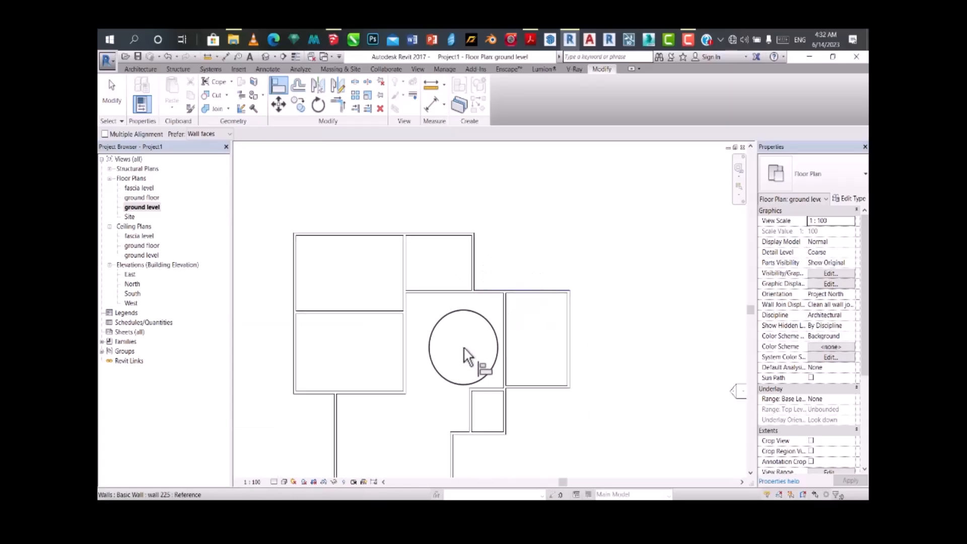
# Step: Divide the right wing with a horizontal wall about 6000 mm long from its left partition to the midpoint of the right exterior wall
pyautogui.scroll(3, 463, 384)
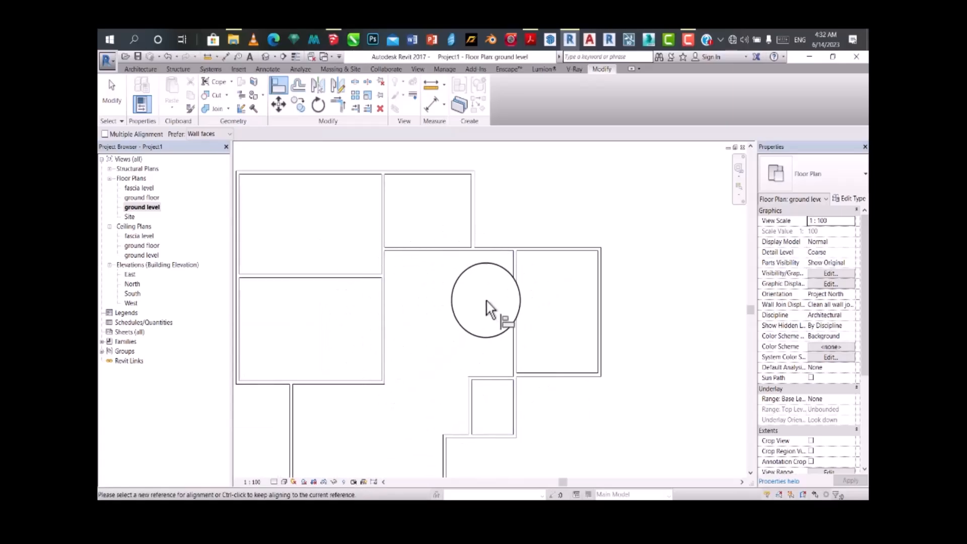
pyautogui.click(140, 69)
pyautogui.click(137, 91)
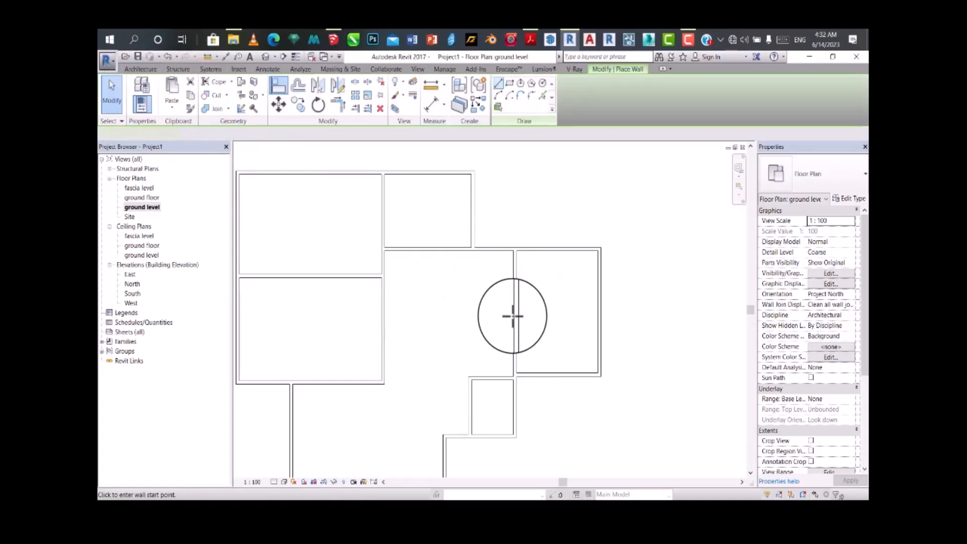
pyautogui.click(515, 311)
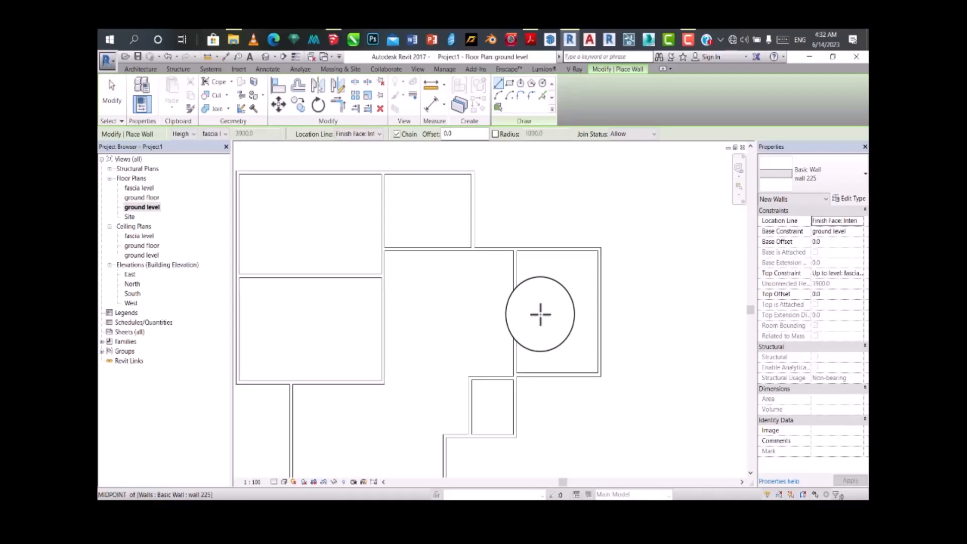
pyautogui.click(599, 310)
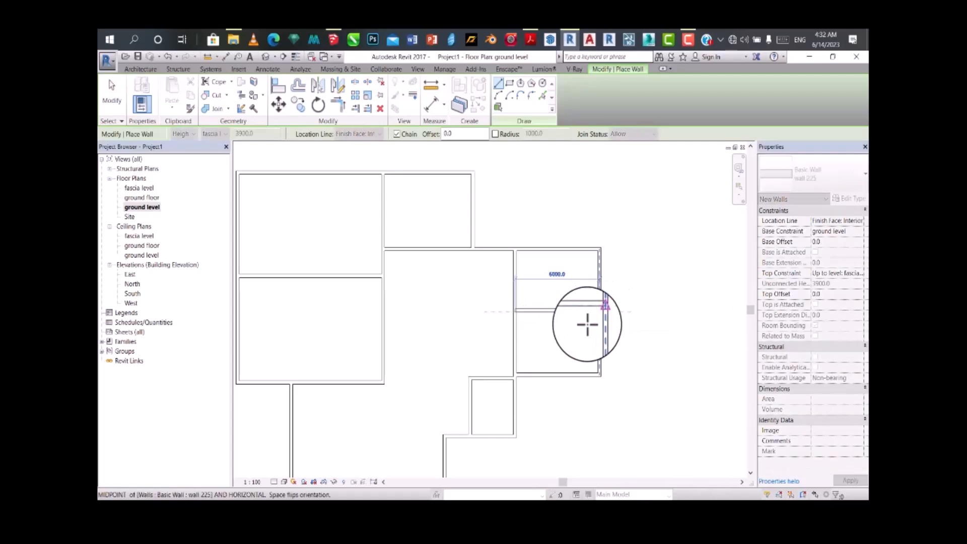
pyautogui.press('Escape')
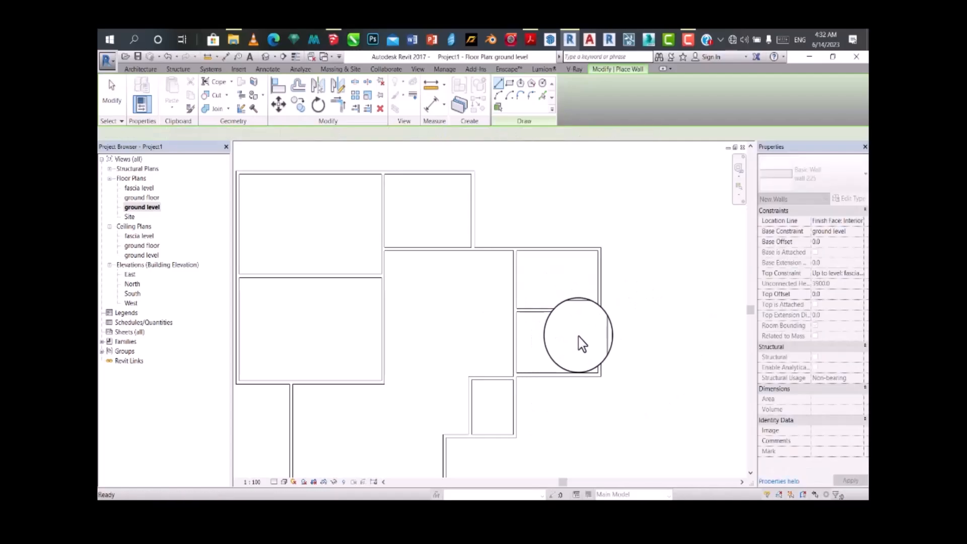
# Step: Examine the partitioned ground level plan around the divided right wing and the overall room layout
pyautogui.scroll(3, 559, 256)
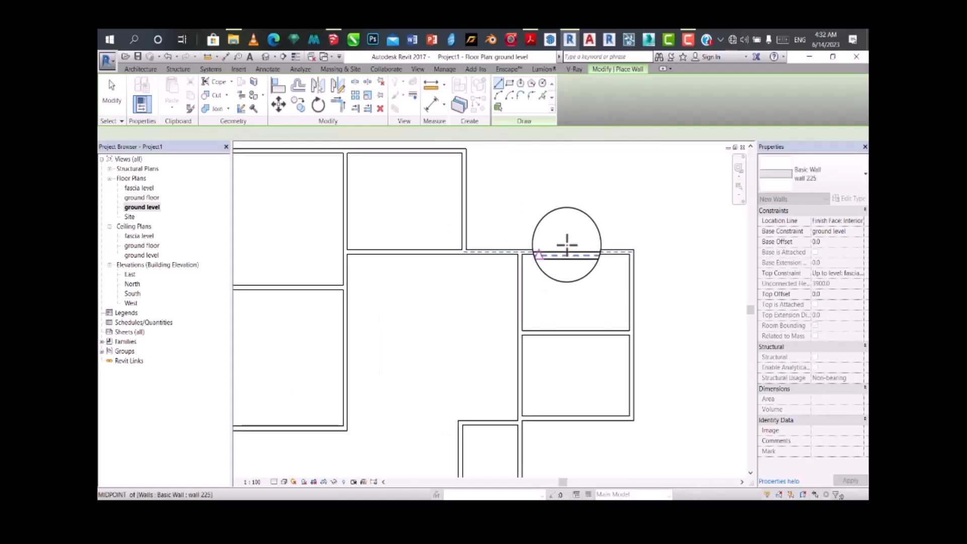
pyautogui.scroll(-1, 494, 318)
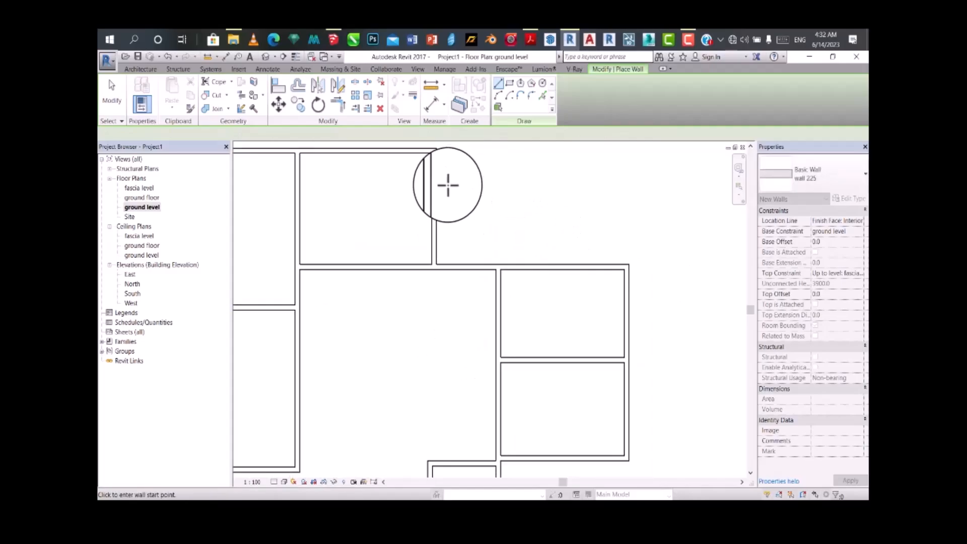
pyautogui.scroll(-2, 599, 242)
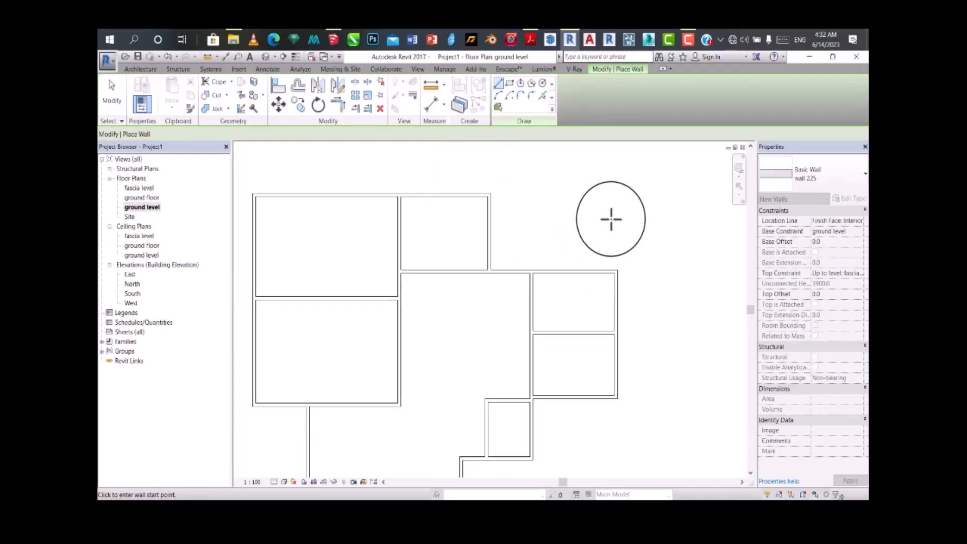
pyautogui.scroll(-2, 554, 353)
pyautogui.scroll(1, 543, 333)
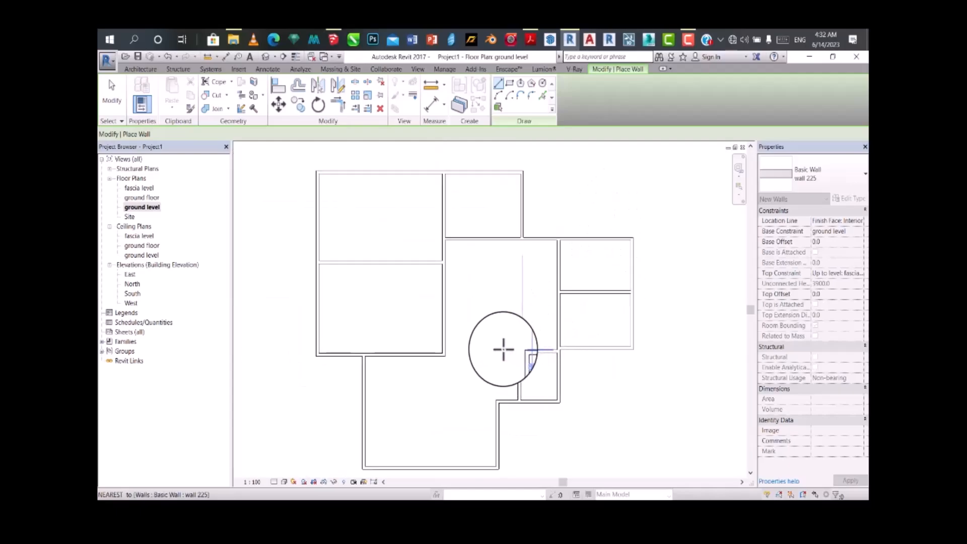
pyautogui.scroll(-2, 503, 345)
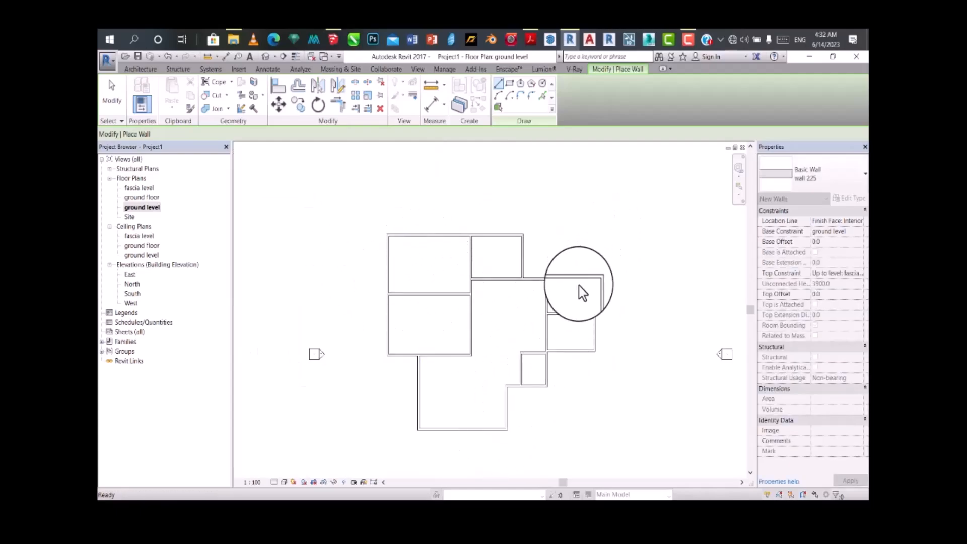
pyautogui.press('Escape')
pyautogui.scroll(3, 578, 265)
pyautogui.scroll(1, 556, 322)
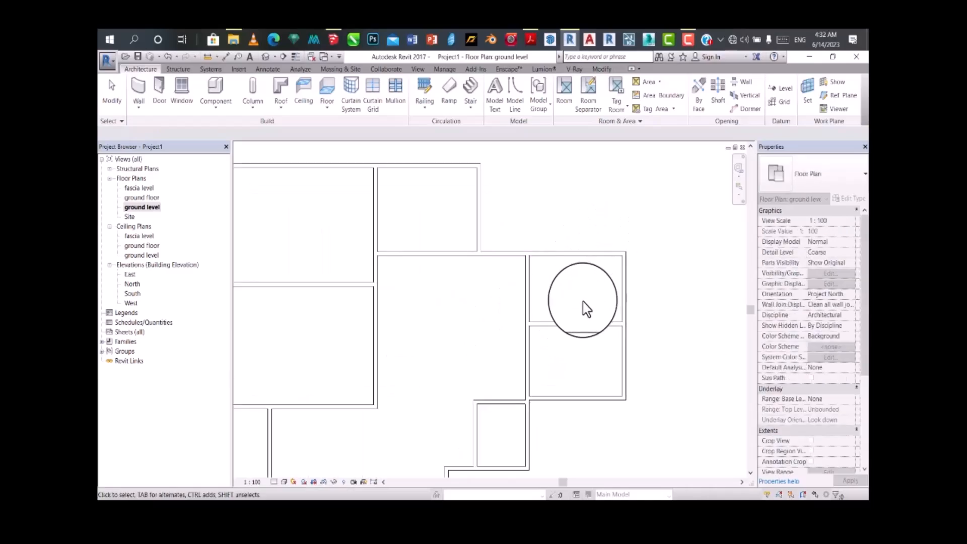
pyautogui.scroll(-2, 583, 309)
pyautogui.scroll(1, 496, 347)
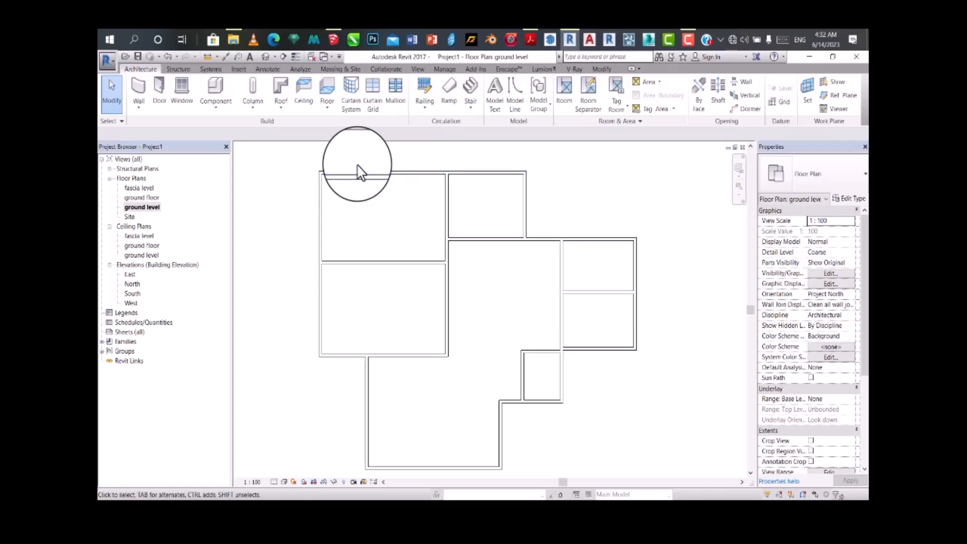
# Step: Open the default 3D view and orbit the wall model to inspect the rooms from the front
pyautogui.click(261, 56)
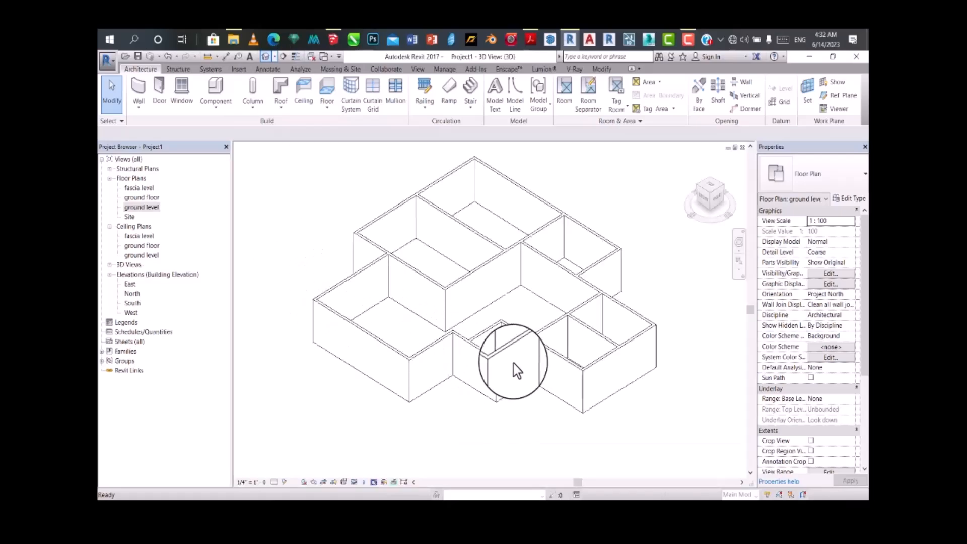
pyautogui.keyDown('shift'); pyautogui.moveTo(491, 327); pyautogui.dragTo(508, 311, button='middle'); pyautogui.keyUp('shift')
pyautogui.keyDown('shift'); pyautogui.moveTo(493, 232); pyautogui.dragTo(493, 305, button='middle'); pyautogui.keyUp('shift')
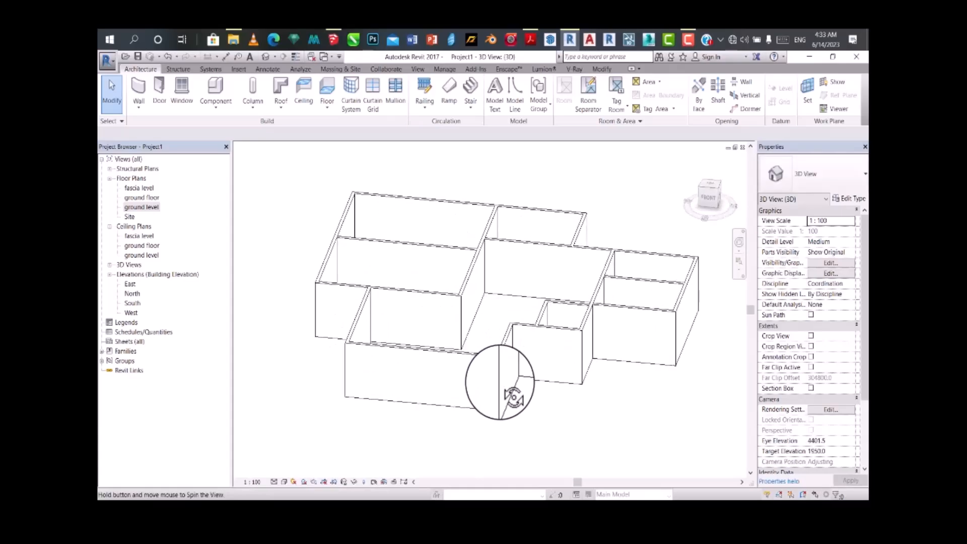
pyautogui.keyDown('shift'); pyautogui.moveTo(514, 398); pyautogui.dragTo(499, 382, button='middle'); pyautogui.keyUp('shift')
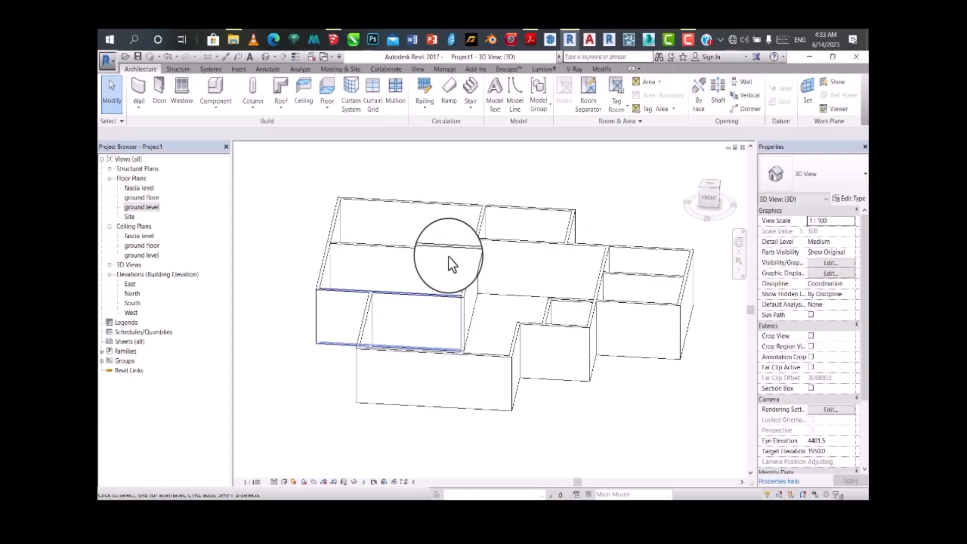
# Step: Return to the ground level floor plan and look over its room layout
pyautogui.doubleClick(142, 207)
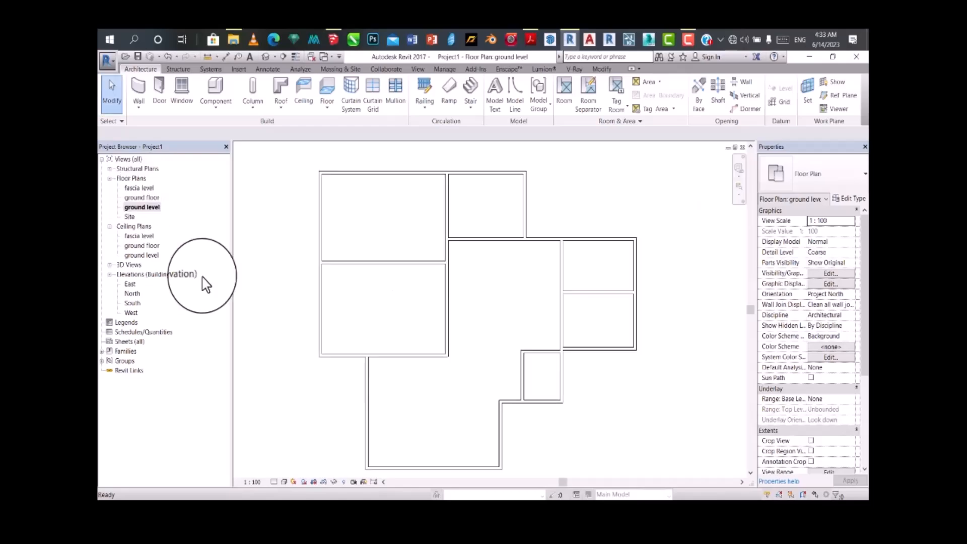
pyautogui.scroll(-4, 400, 319)
pyautogui.scroll(4, 444, 328)
pyautogui.moveTo(451, 335); pyautogui.dragTo(475, 361, button='middle')
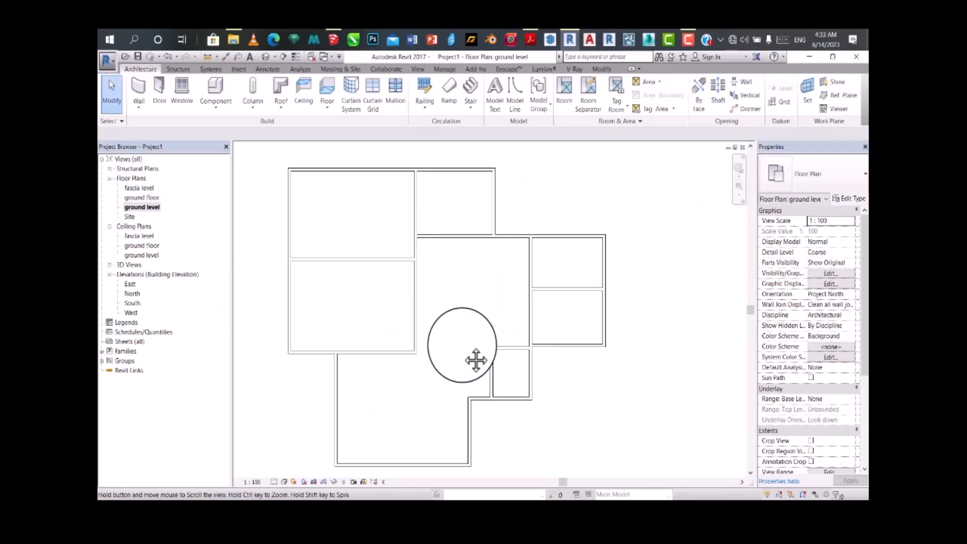
pyautogui.scroll(-2, 477, 335)
pyautogui.moveTo(459, 304); pyautogui.dragTo(449, 281, button='middle')
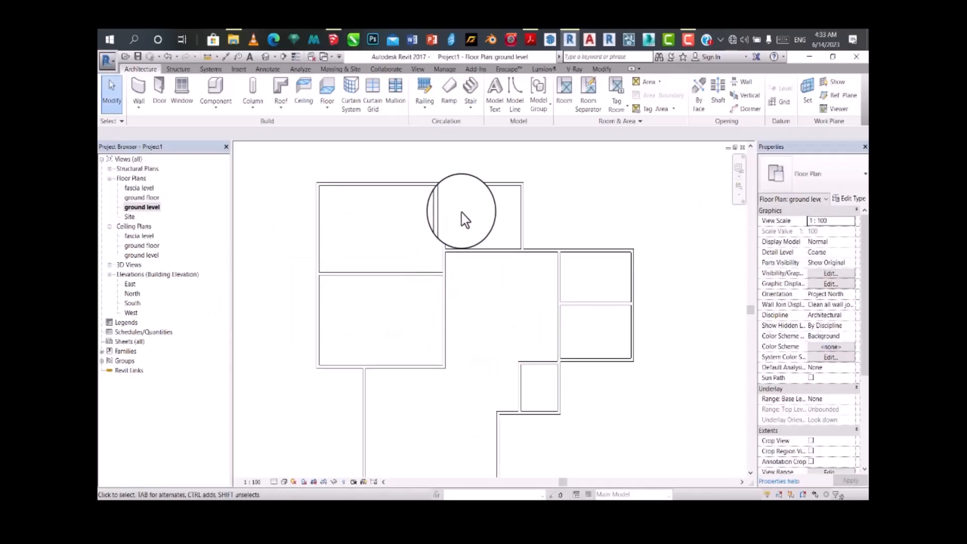
pyautogui.scroll(2, 468, 232)
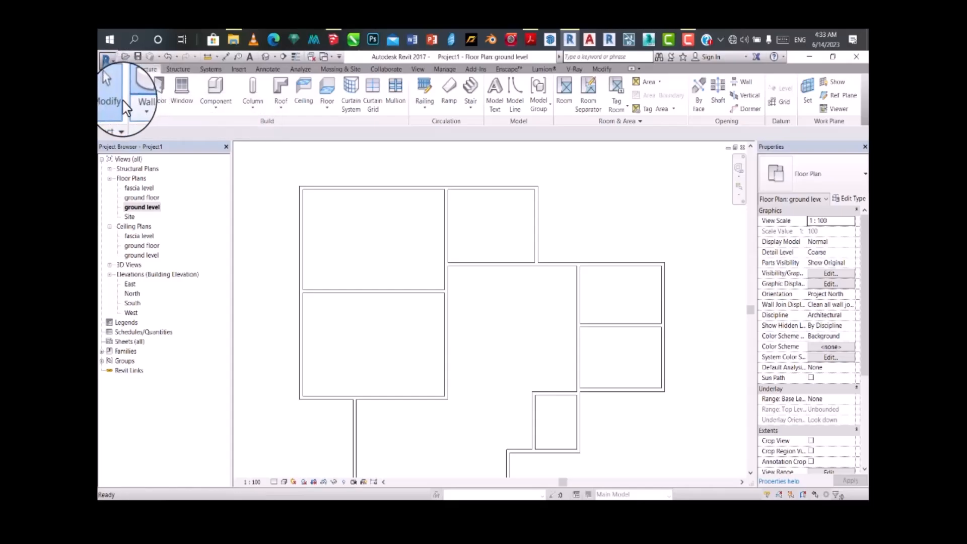
# Step: Start an aligned dimension at the left exterior wall of the upper left room
pyautogui.press('w')
pyautogui.press('a')
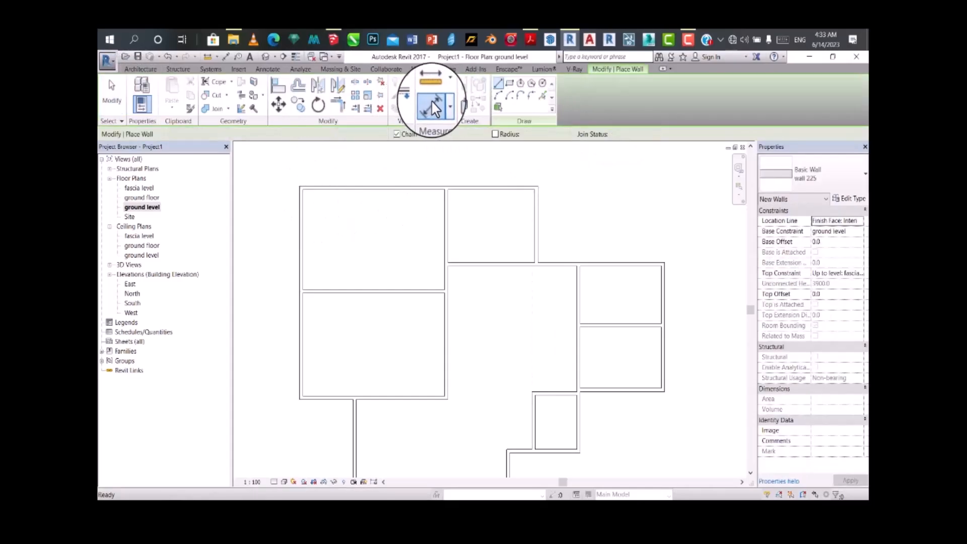
pyautogui.click(431, 100)
pyautogui.scroll(3, 334, 224)
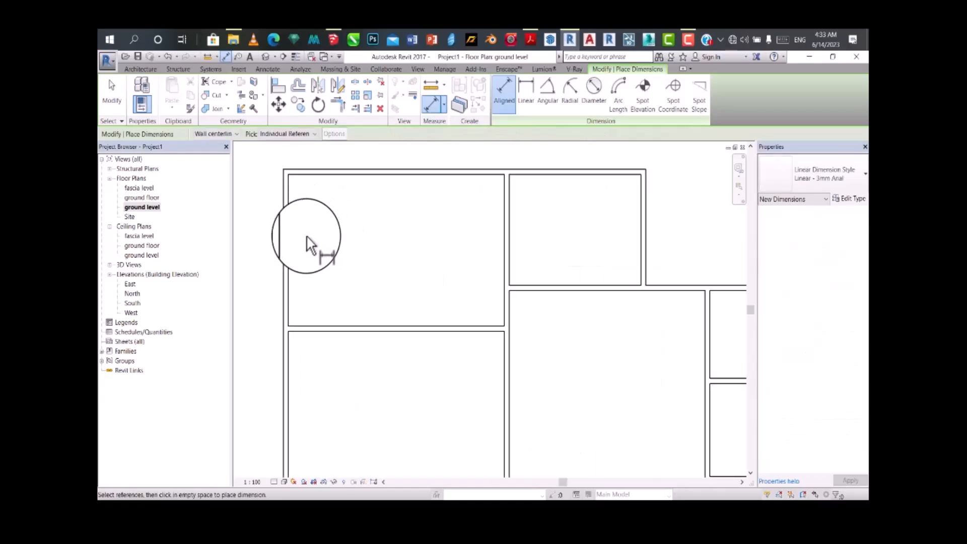
pyautogui.scroll(2, 290, 194)
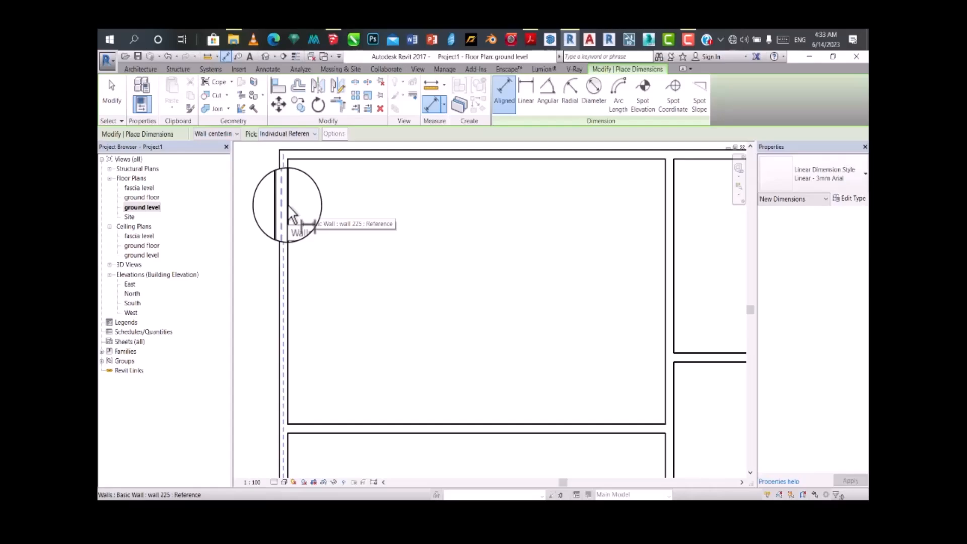
pyautogui.scroll(1, 291, 214)
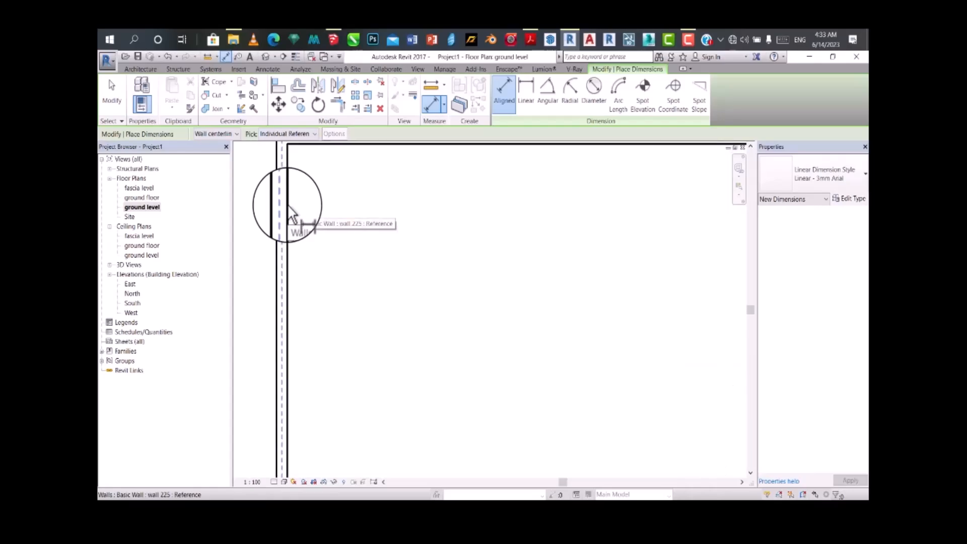
pyautogui.scroll(-1, 288, 206)
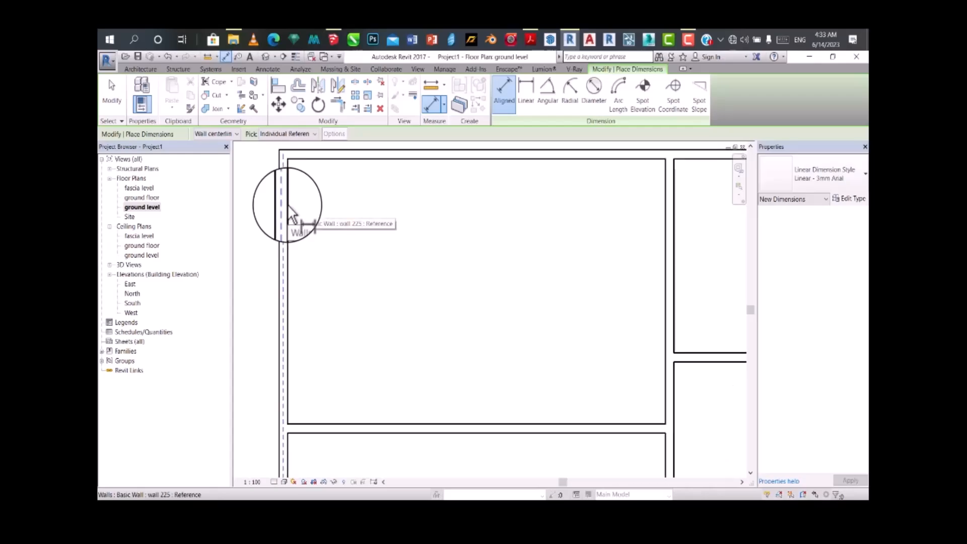
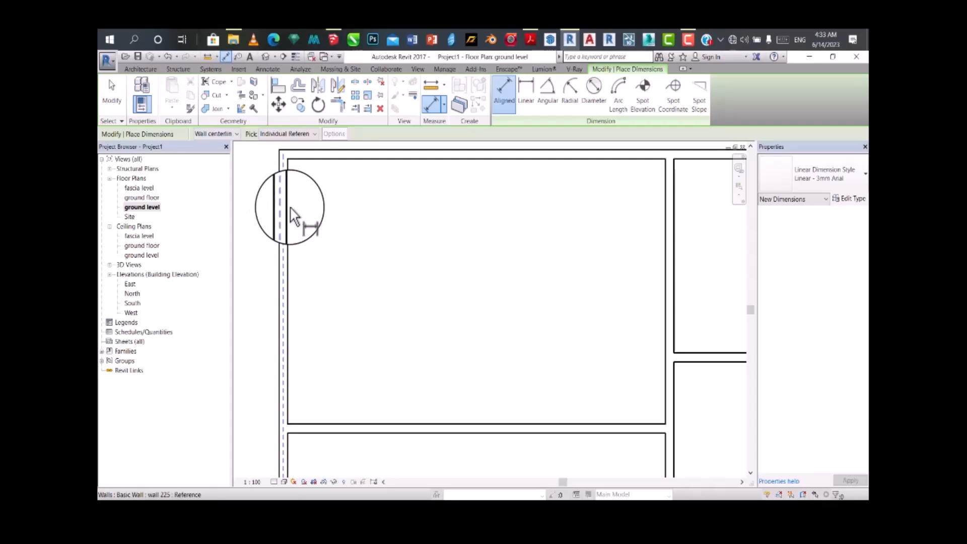
# Step: Set the aligned dimension to reference wall faces and dimension the interior width of the upper left room
pyautogui.click(224, 135)
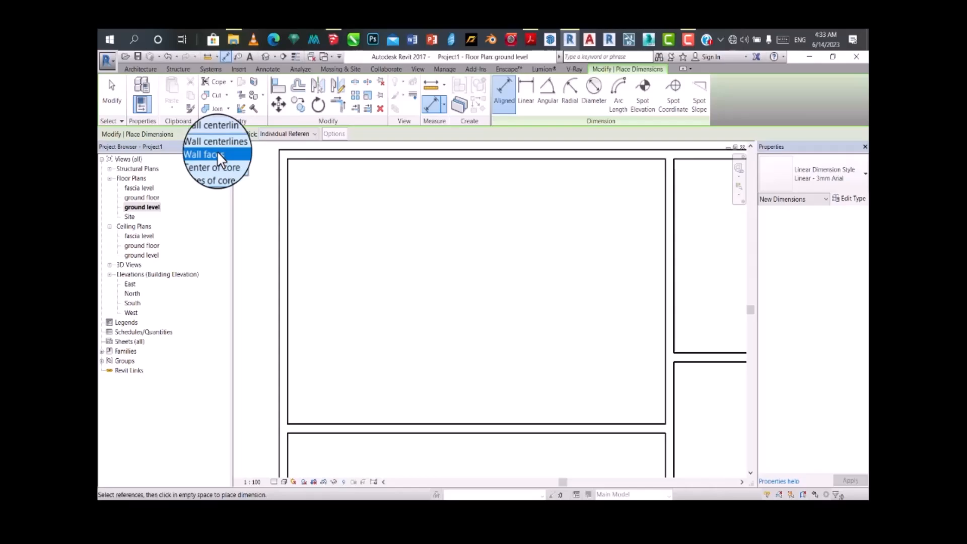
pyautogui.click(217, 154)
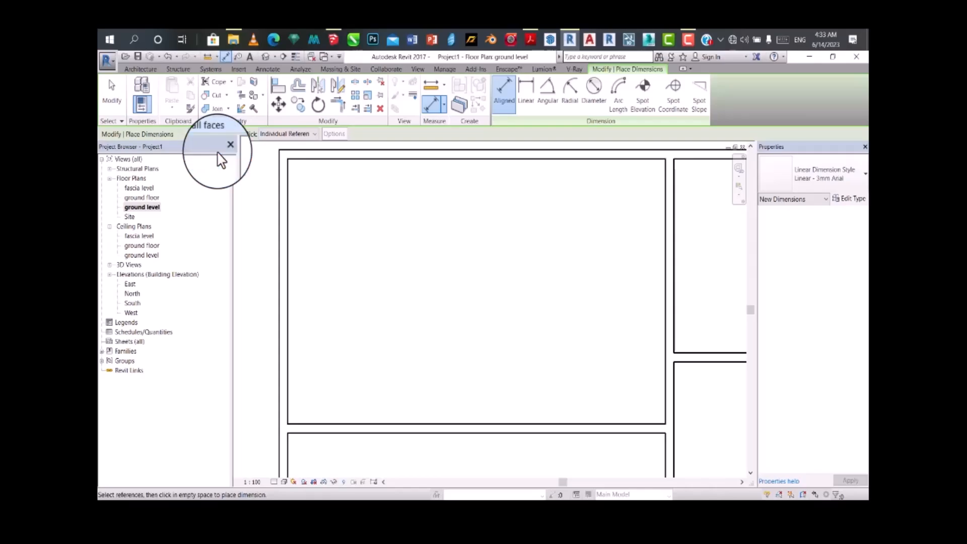
pyautogui.click(291, 228)
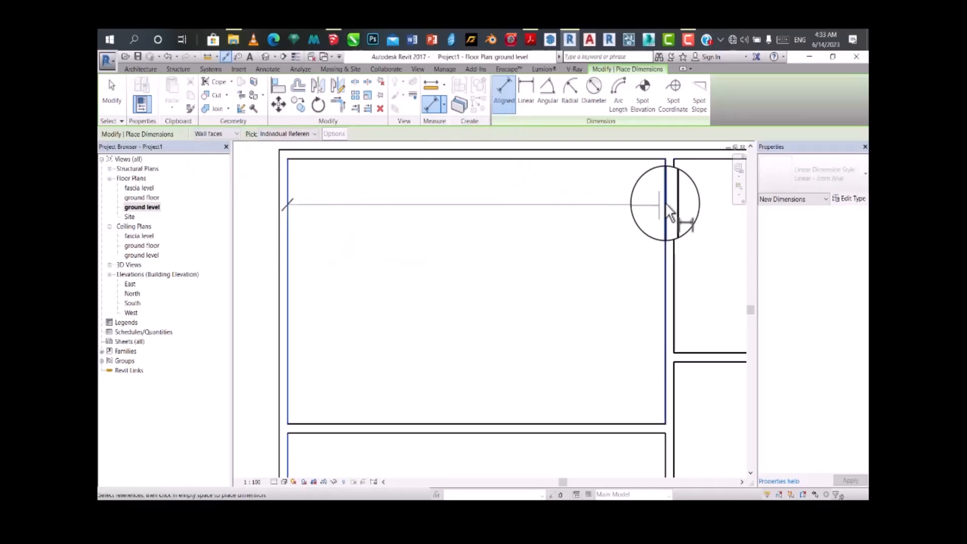
pyautogui.click(664, 232)
pyautogui.click(578, 251)
# Step: Dimension the interior height and width of the lower left room between its wall faces
pyautogui.scroll(-2, 449, 190)
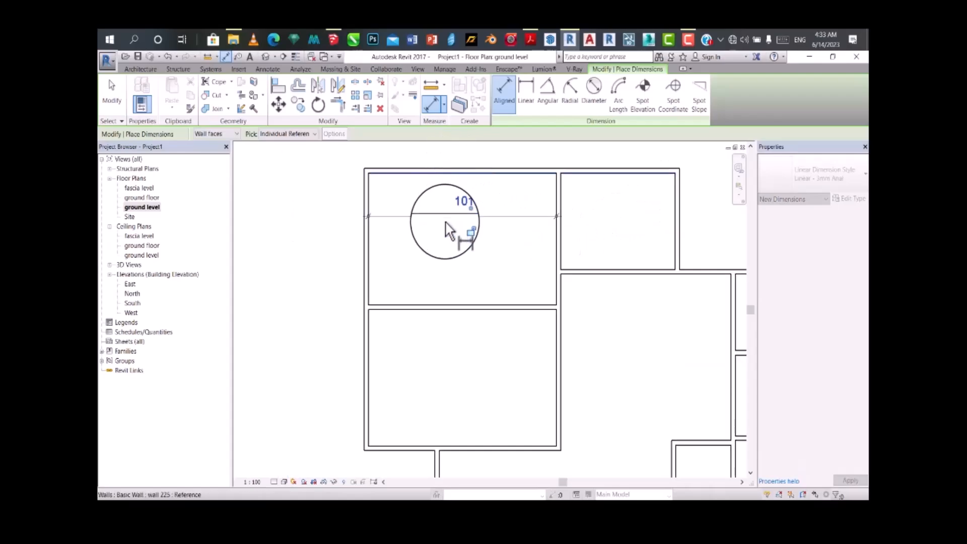
pyautogui.scroll(-2, 448, 231)
pyautogui.scroll(5, 453, 247)
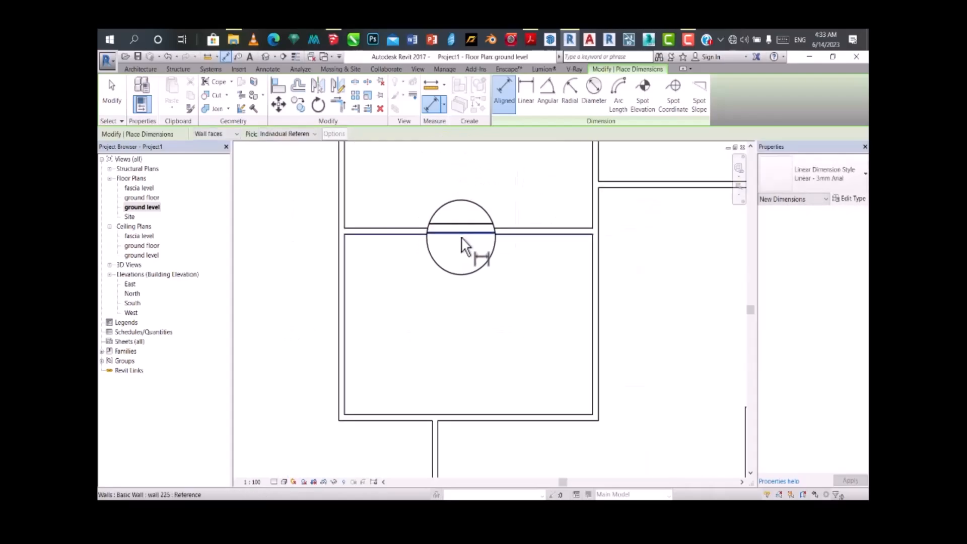
pyautogui.click(462, 236)
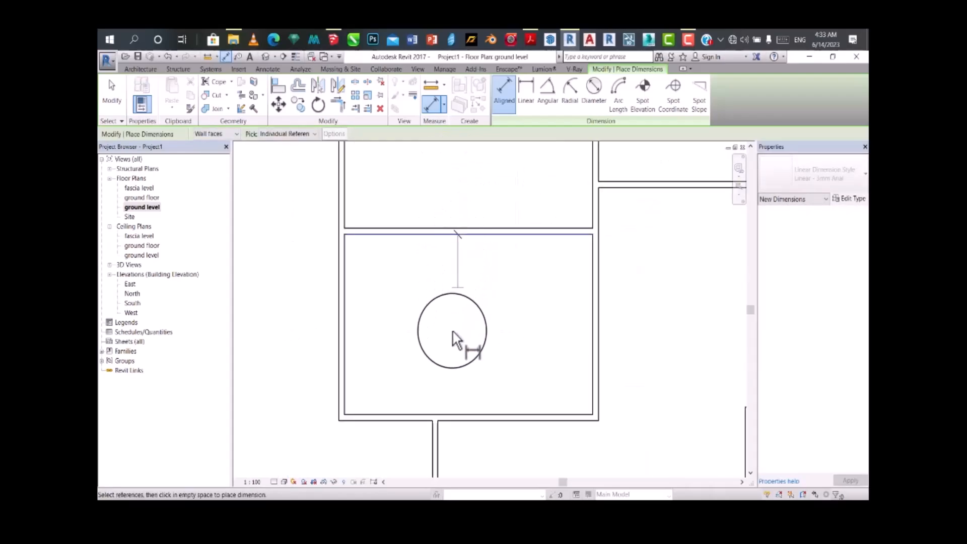
pyautogui.click(437, 410)
pyautogui.click(459, 378)
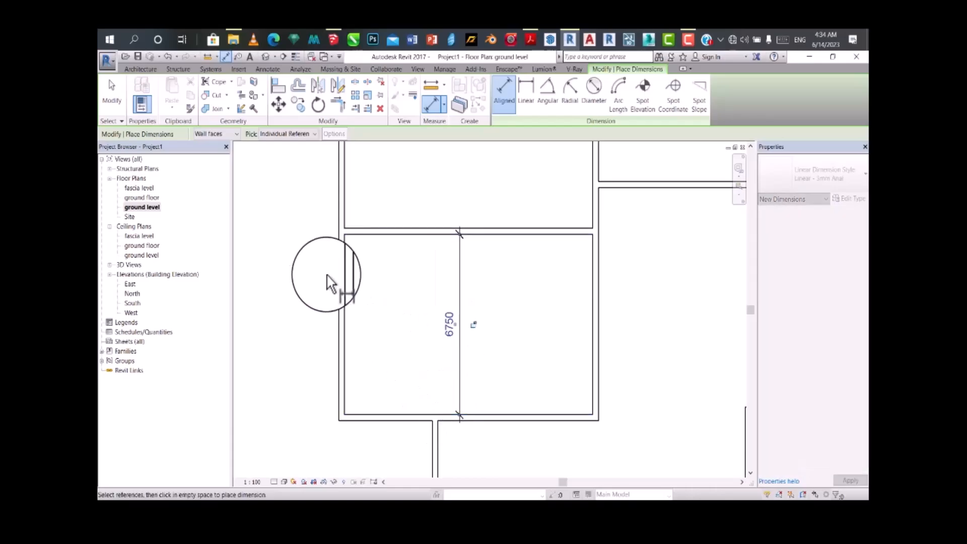
pyautogui.click(348, 295)
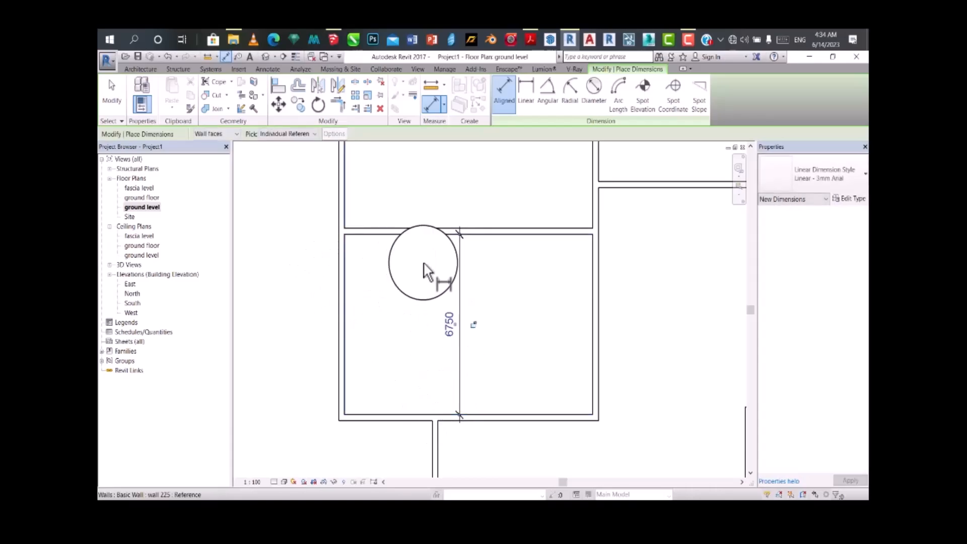
pyautogui.click(591, 261)
pyautogui.click(565, 305)
# Step: Dimension the interior height of the upper left room, from its top wall to the partition below
pyautogui.scroll(-3, 380, 319)
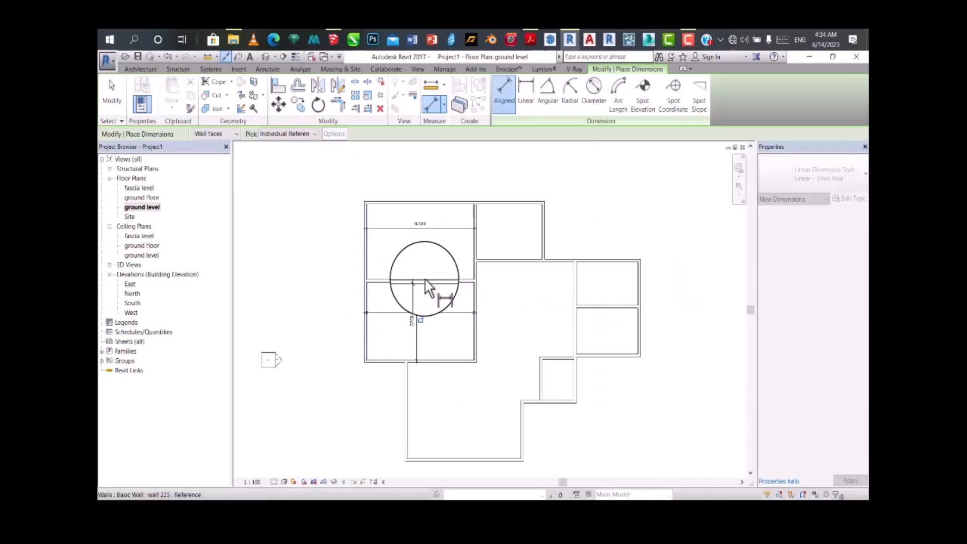
pyautogui.scroll(3, 426, 287)
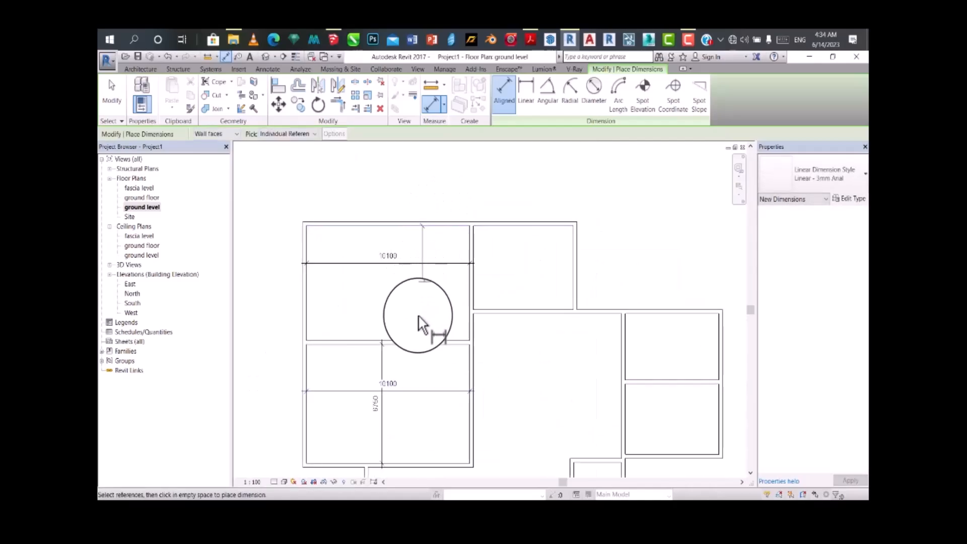
pyautogui.click(413, 336)
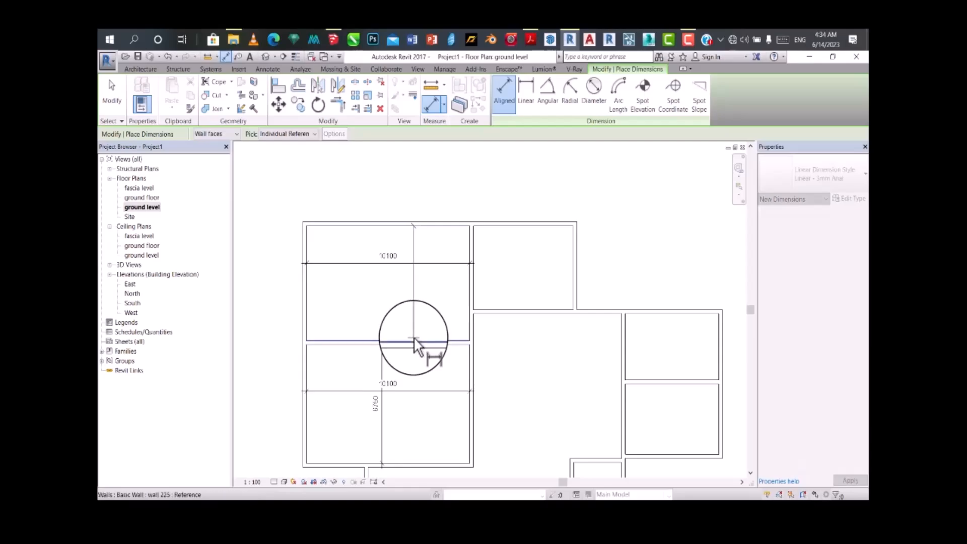
pyautogui.click(358, 321)
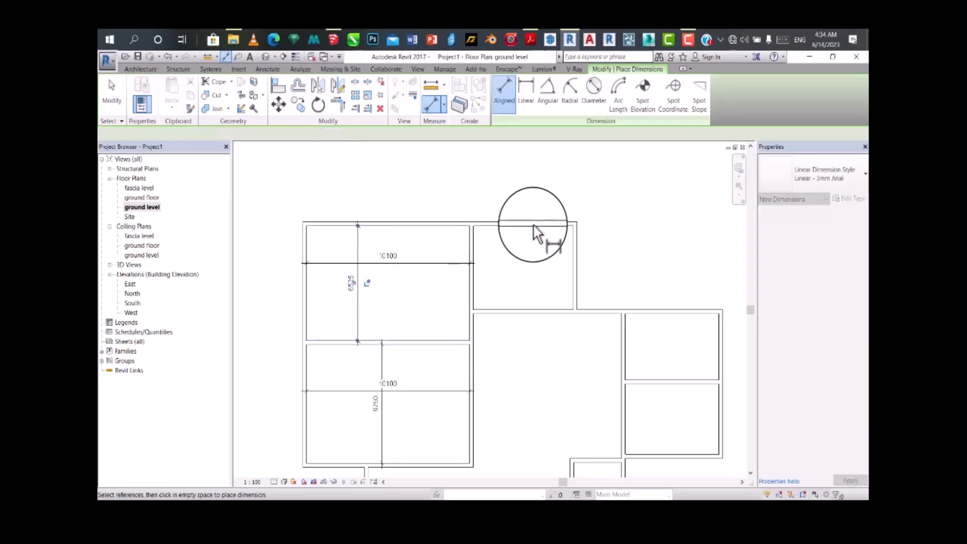
# Step: Dimension the interior height and width of the small room adjoining the upper left room
pyautogui.scroll(1, 534, 234)
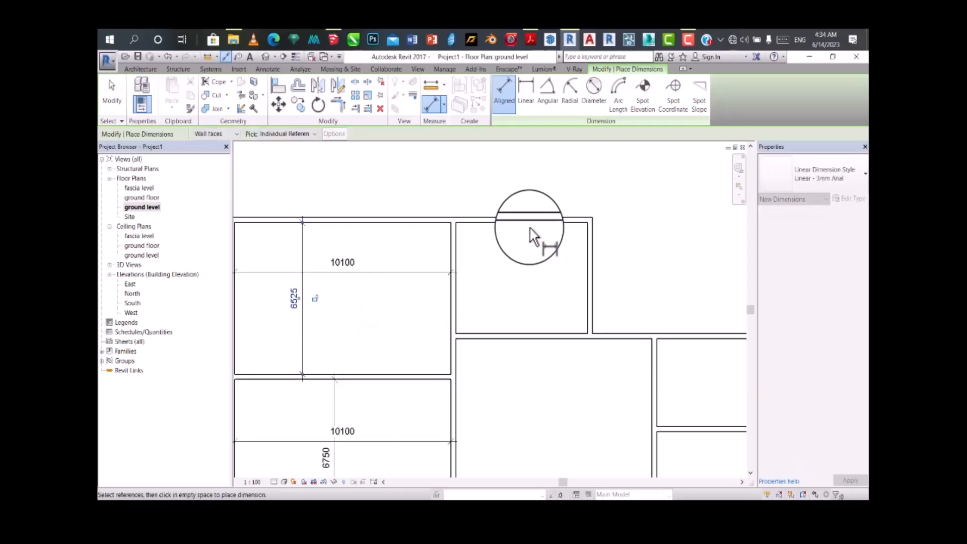
pyautogui.click(509, 336)
pyautogui.click(543, 276)
pyautogui.click(455, 288)
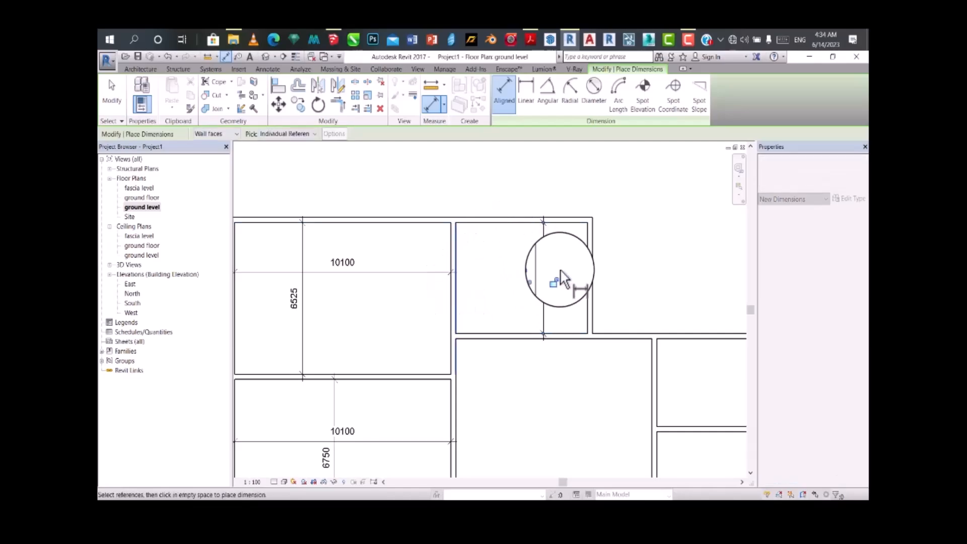
pyautogui.click(587, 268)
pyautogui.click(574, 248)
# Step: Dimension the central space vertically, from its upper wall to the stepped wall beside the small lower room
pyautogui.scroll(-3, 518, 190)
pyautogui.scroll(3, 503, 276)
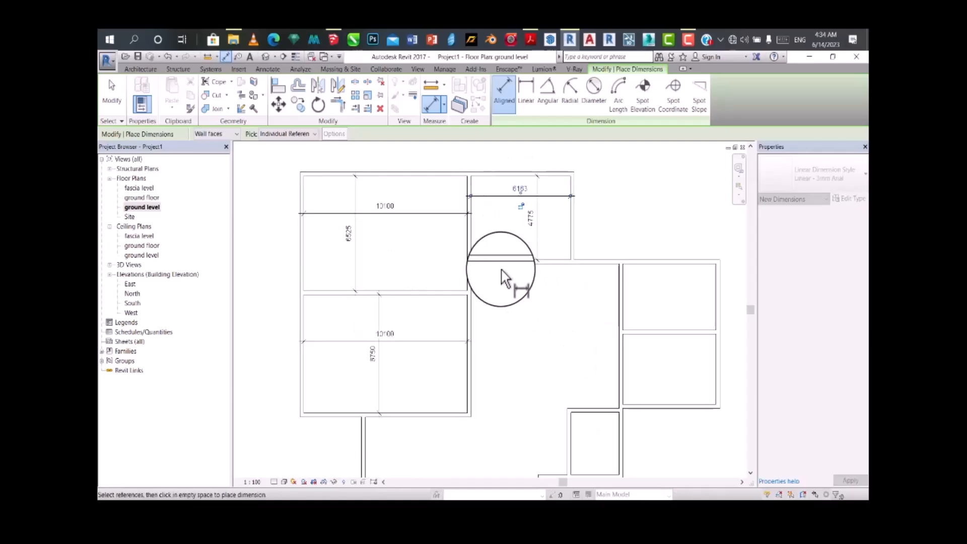
pyautogui.scroll(-3, 484, 397)
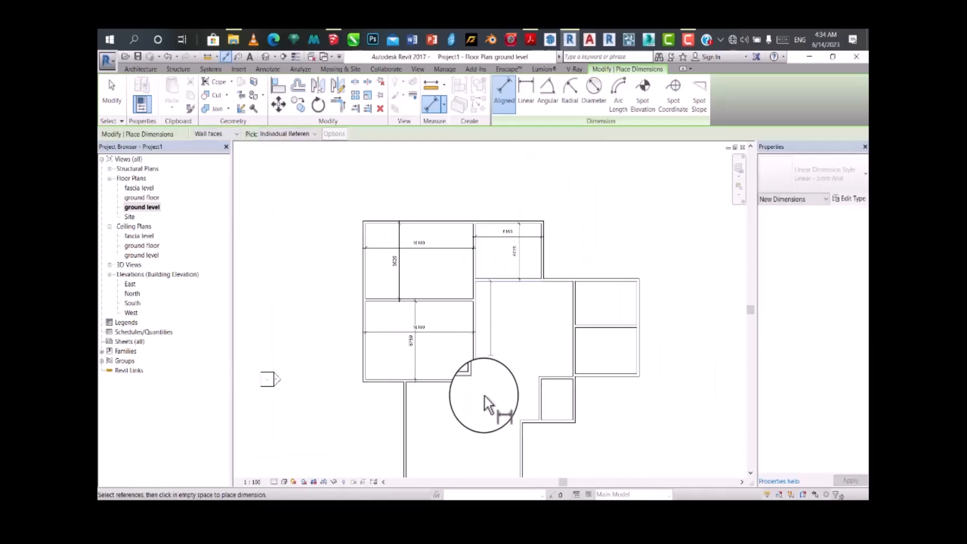
pyautogui.scroll(3, 520, 403)
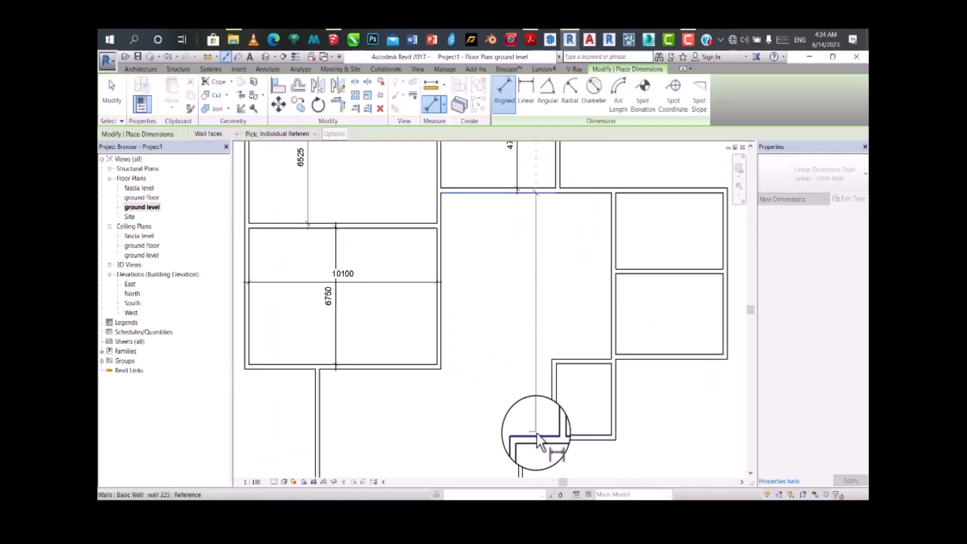
# Step: Dimension the width of the bottom projecting space and its height up to the lower left room's wall
pyautogui.scroll(-3, 511, 386)
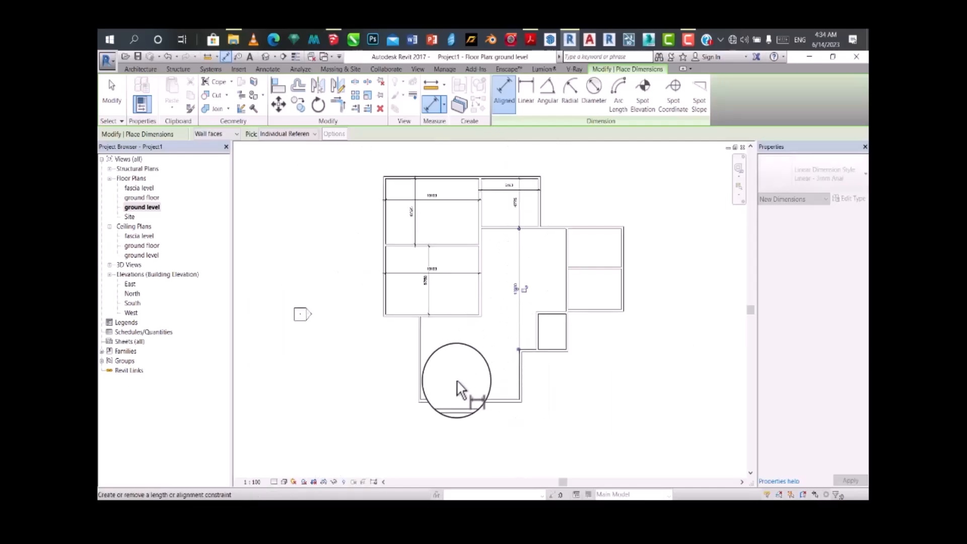
pyautogui.scroll(2, 423, 379)
pyautogui.scroll(1, 420, 377)
pyautogui.click(419, 376)
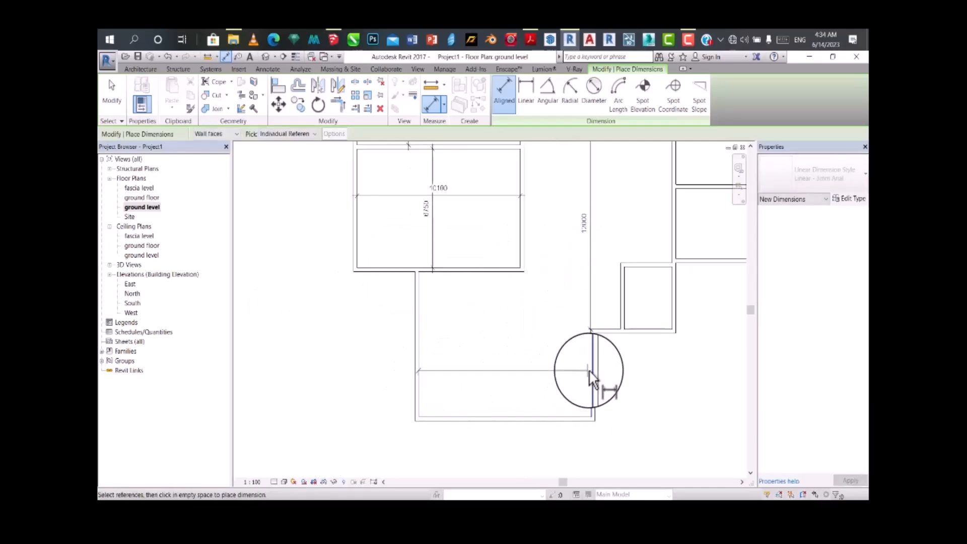
pyautogui.click(589, 371)
pyautogui.click(553, 375)
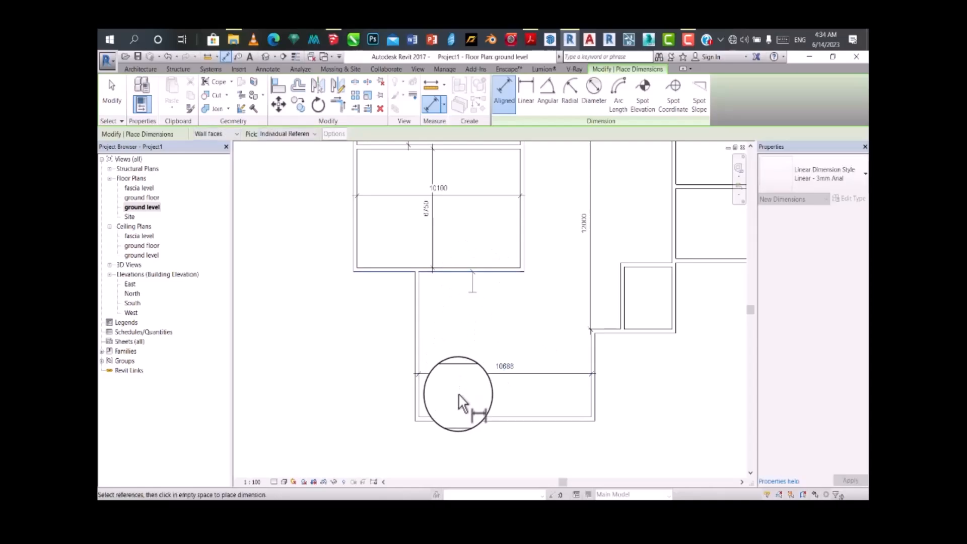
pyautogui.click(459, 416)
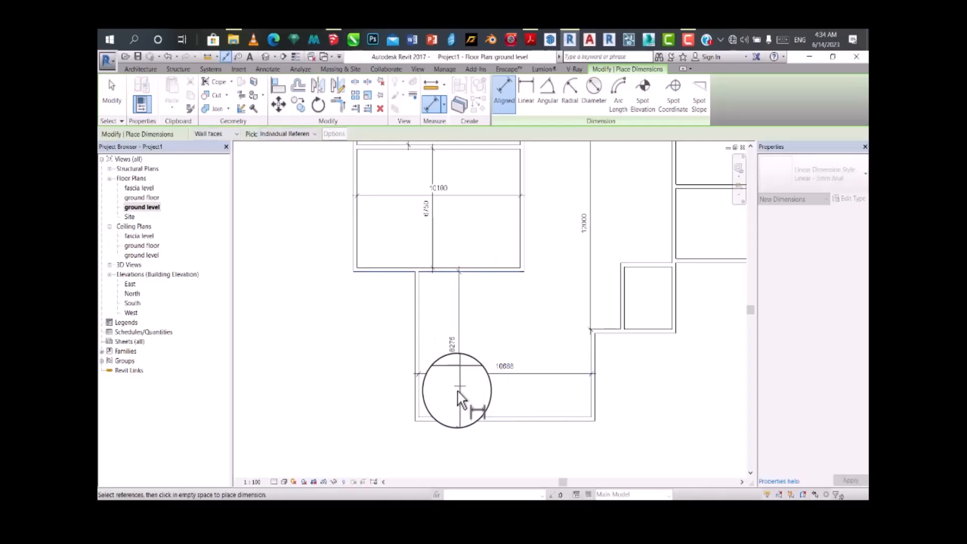
pyautogui.click(461, 386)
# Step: Dimension the interior height of the upper room in the right wing
pyautogui.scroll(-2, 450, 322)
pyautogui.scroll(4, 455, 253)
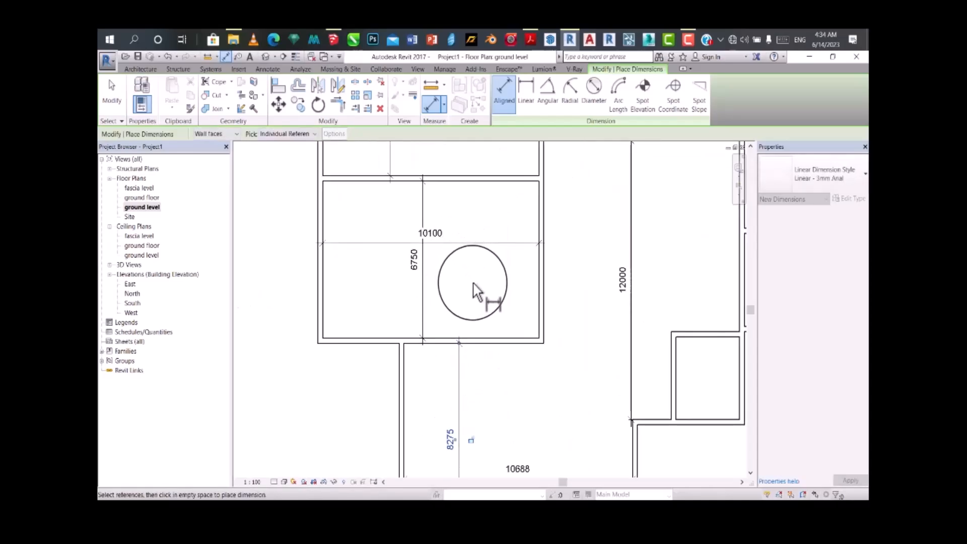
pyautogui.scroll(1, 475, 283)
pyautogui.scroll(-2, 491, 202)
pyautogui.scroll(2, 492, 216)
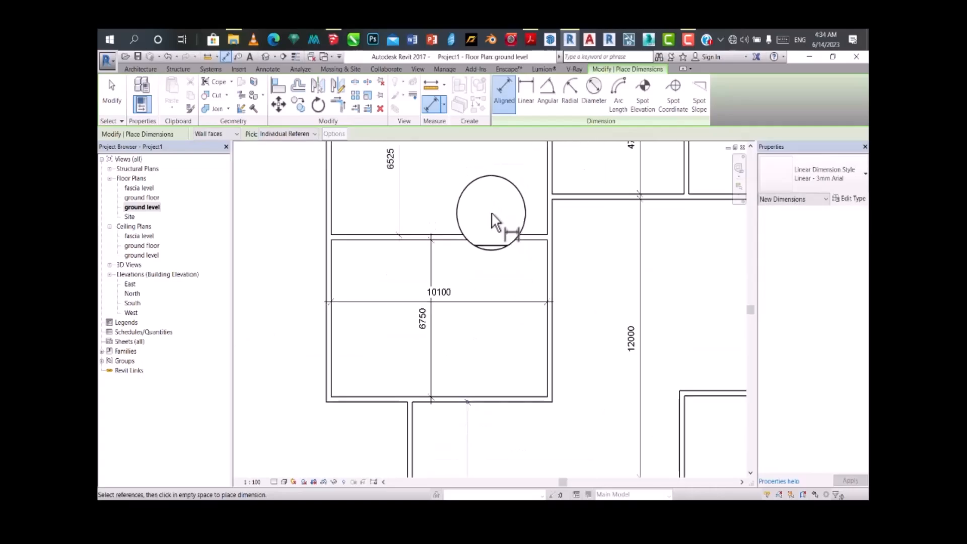
pyautogui.scroll(-3, 500, 252)
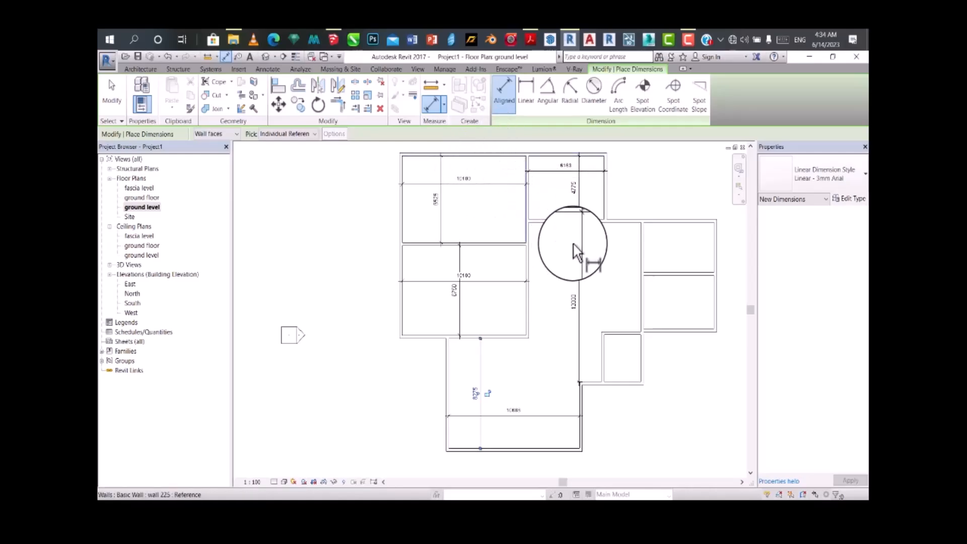
pyautogui.scroll(2, 679, 229)
pyautogui.click(678, 226)
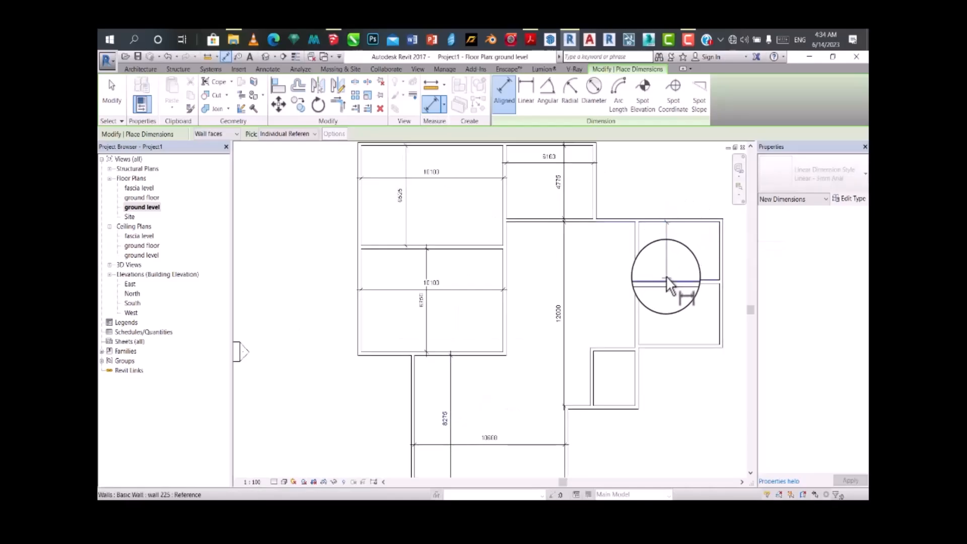
pyautogui.click(666, 276)
pyautogui.click(675, 261)
# Step: Dimension the interior height of the lower room in the right wing
pyautogui.click(661, 285)
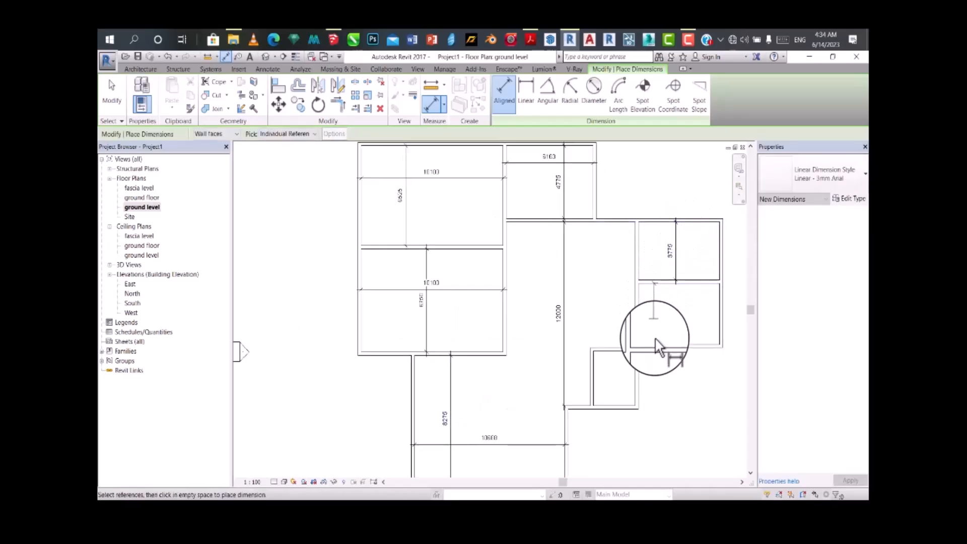
pyautogui.click(654, 341)
pyautogui.click(675, 327)
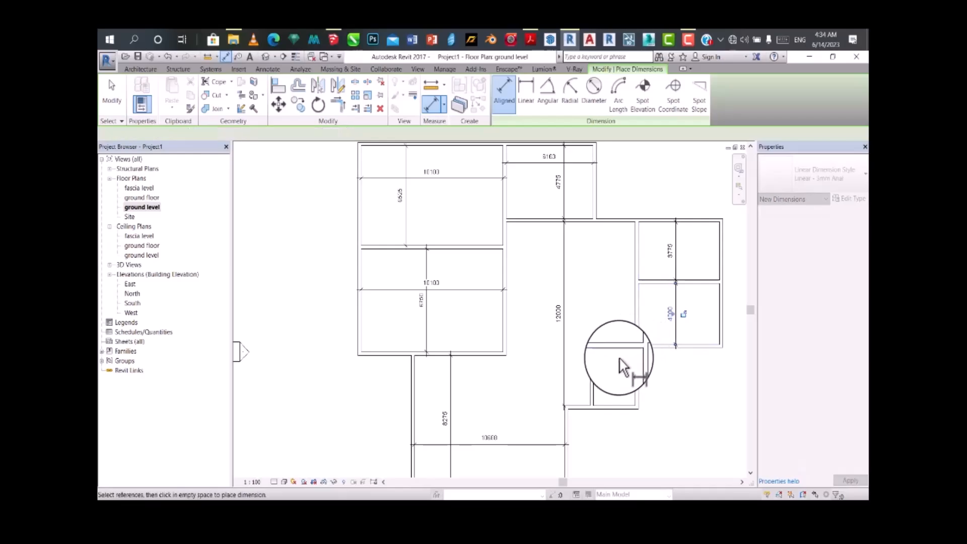
# Step: Dimension the interior height of the small room below the right wing and end the aligned dimensioning
pyautogui.click(615, 398)
pyautogui.scroll(-2, 595, 365)
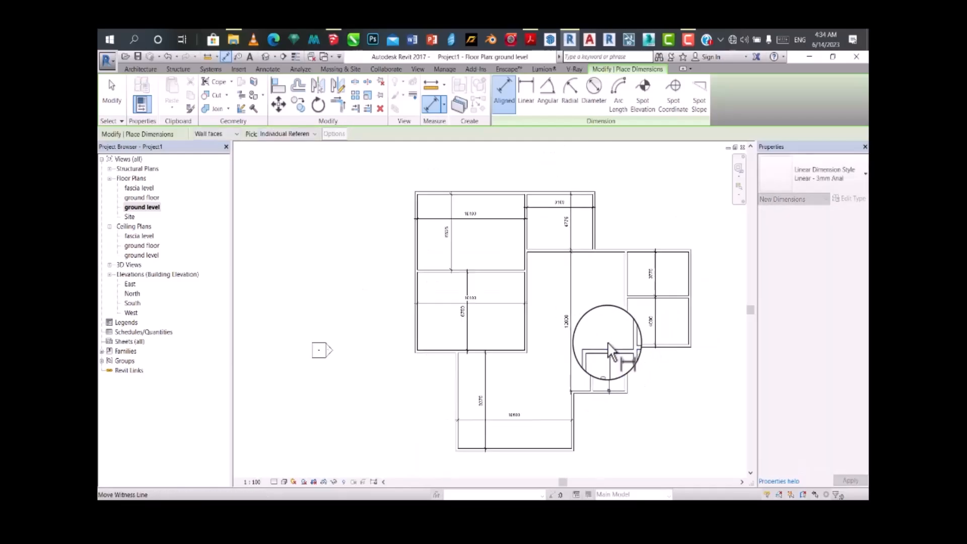
pyautogui.scroll(1, 611, 357)
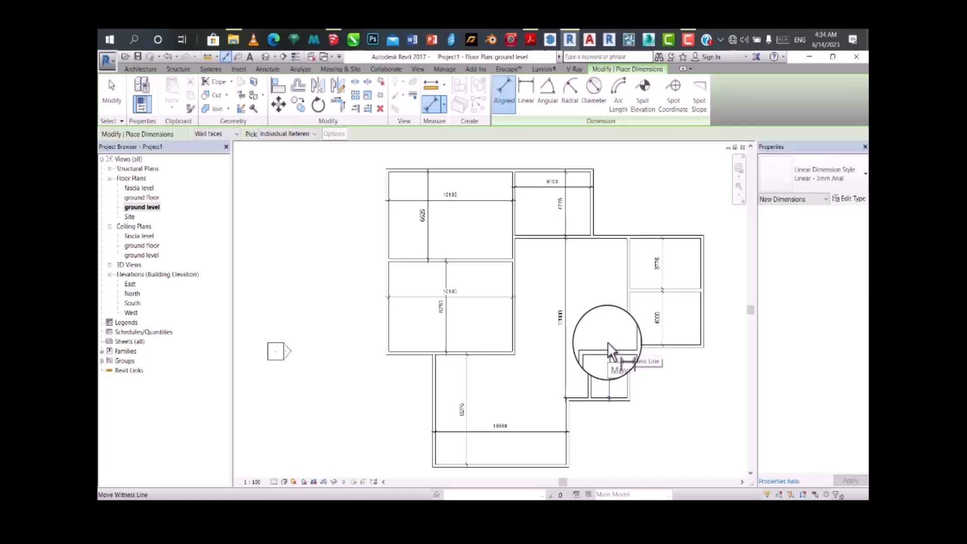
pyautogui.click(607, 346)
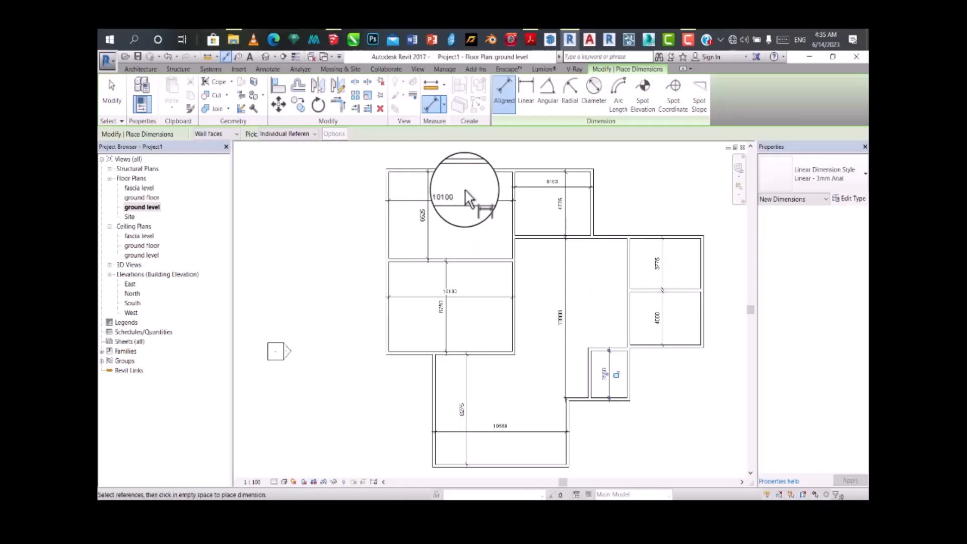
pyautogui.scroll(2, 450, 214)
pyautogui.scroll(1, 449, 207)
pyautogui.moveTo(449, 206); pyautogui.dragTo(466, 252, button='middle')
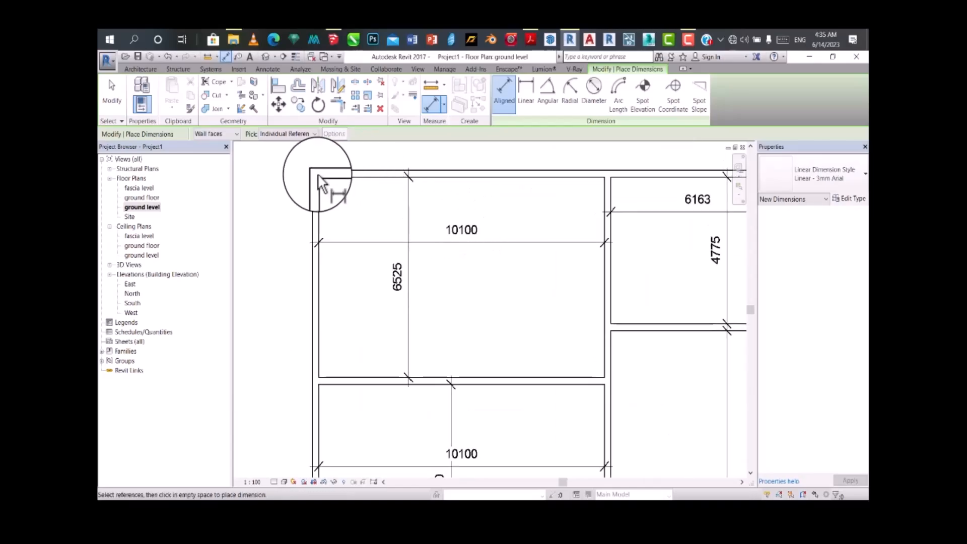
pyautogui.press('Escape')
pyautogui.press('Escape')
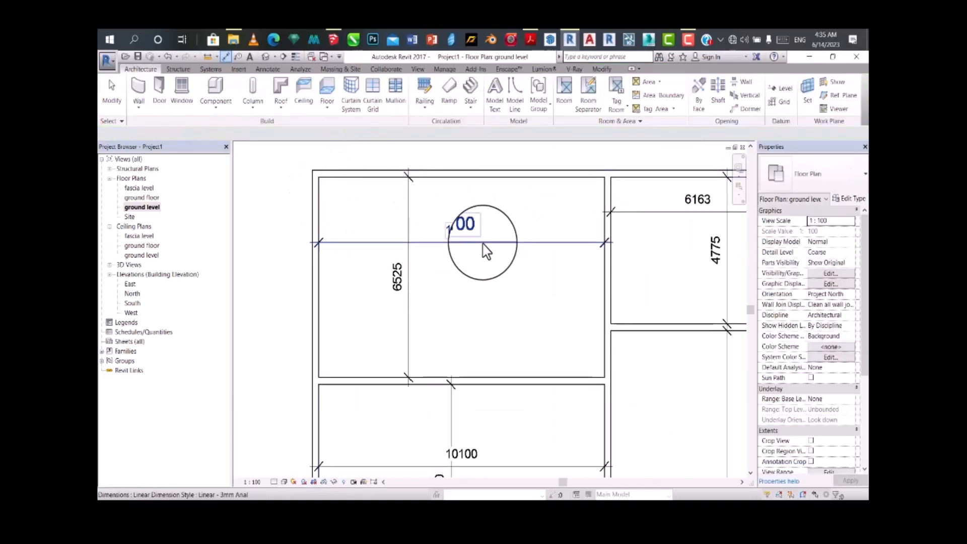
pyautogui.click(605, 266)
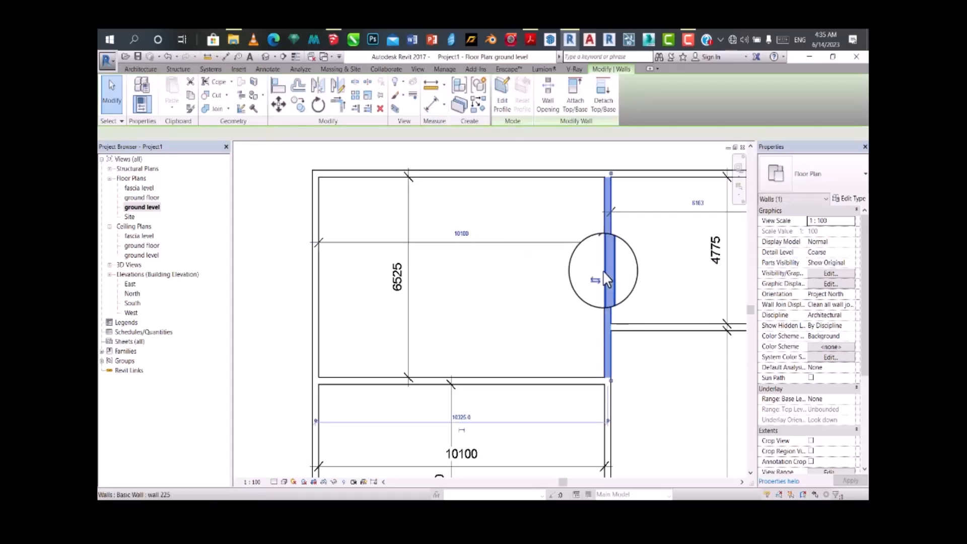
pyautogui.press('Escape')
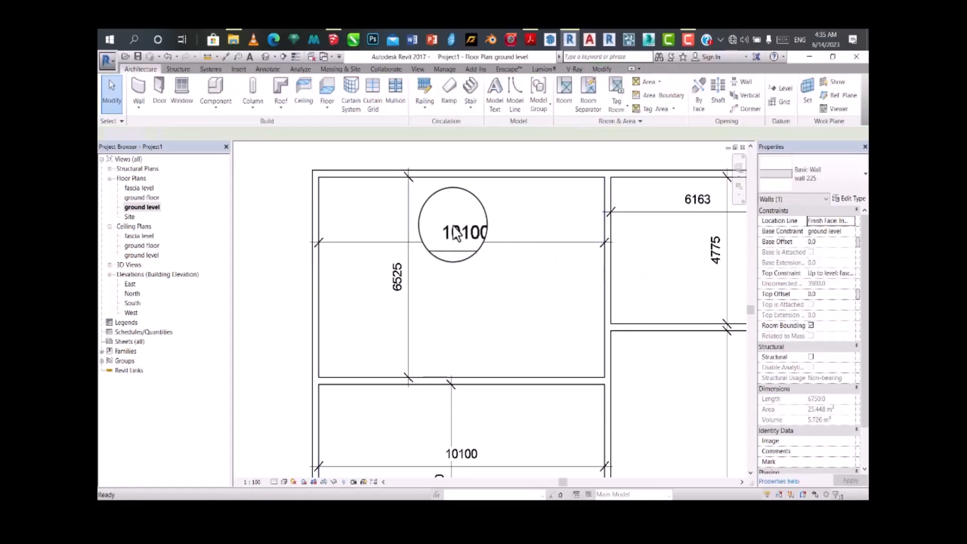
pyautogui.doubleClick(463, 232)
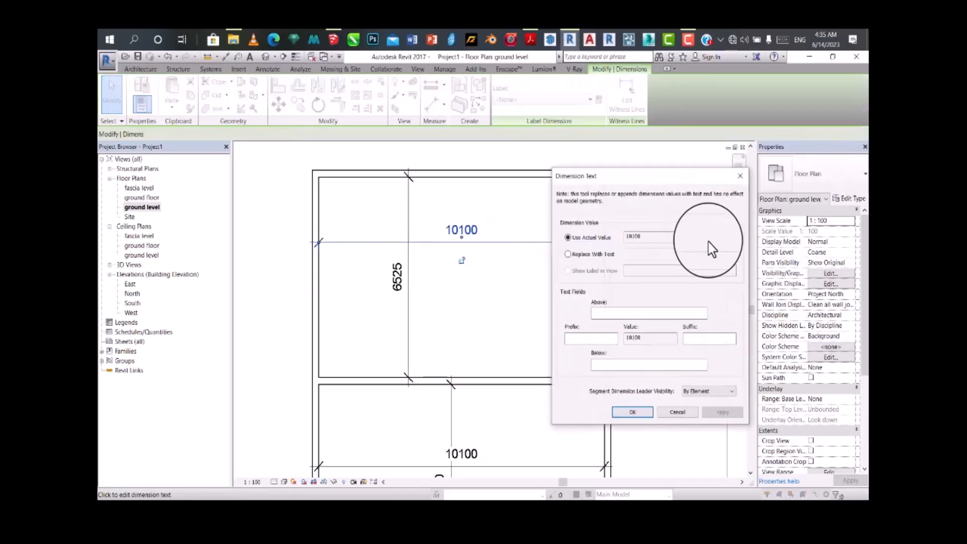
pyautogui.click(739, 176)
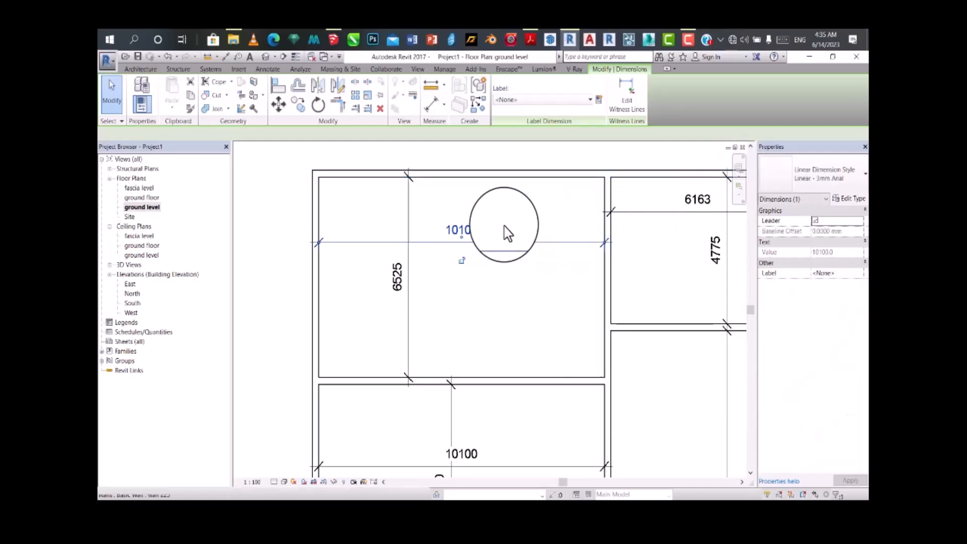
pyautogui.scroll(-1, 588, 254)
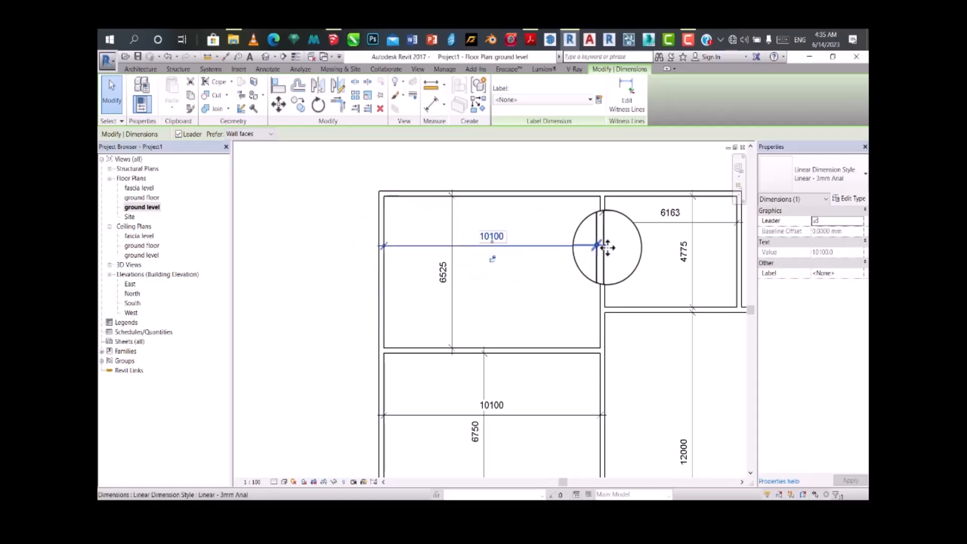
pyautogui.click(381, 271)
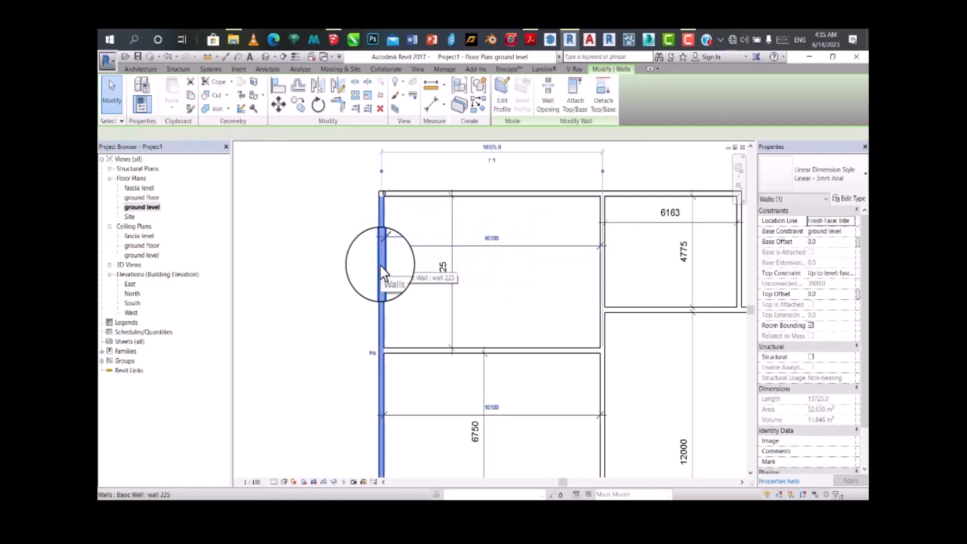
pyautogui.click(605, 285)
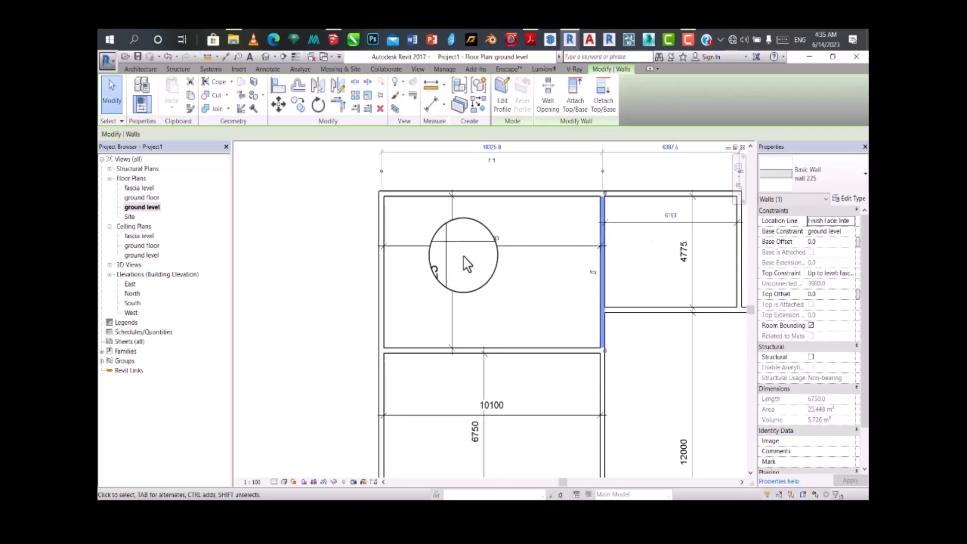
pyautogui.click(463, 256)
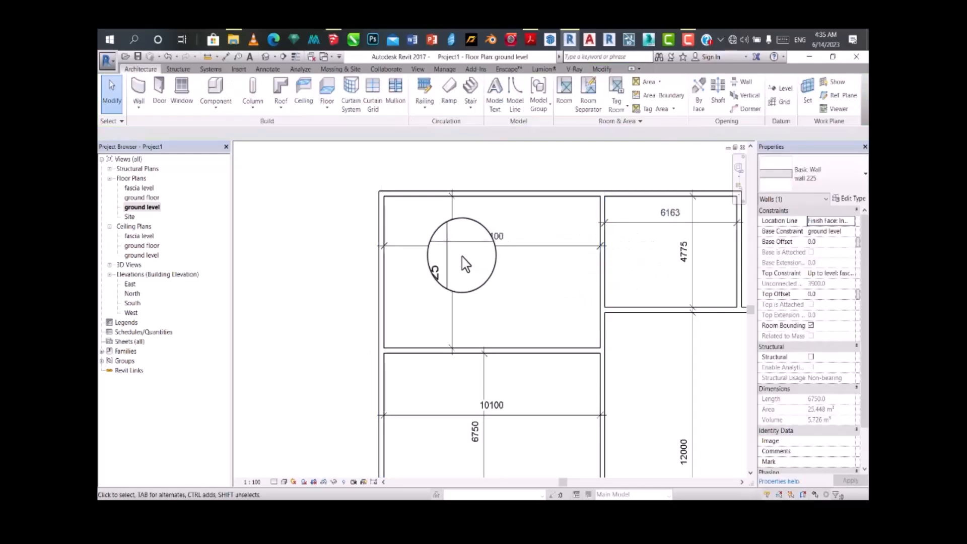
# Step: Set the upper left room's interior width to 4000 mm by repositioning its right wall
pyautogui.click(384, 285)
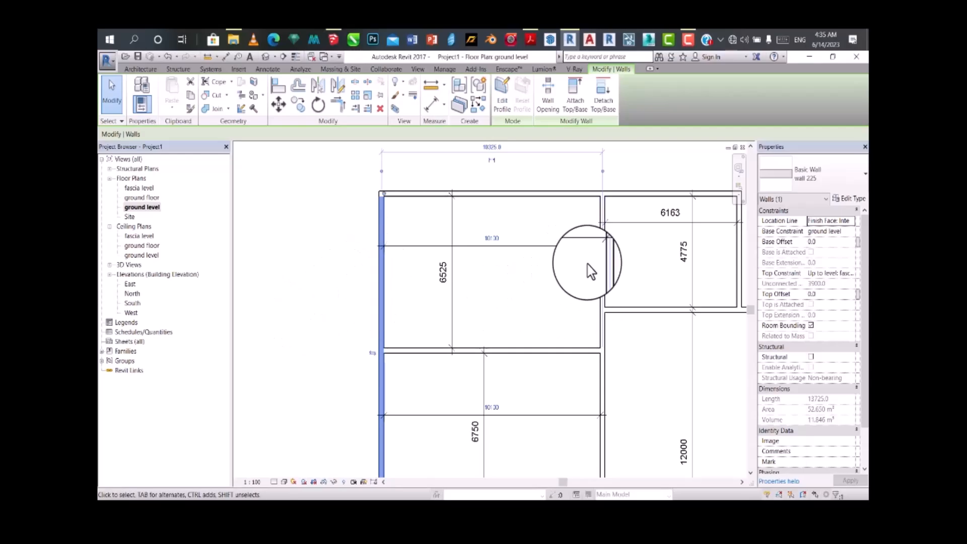
pyautogui.click(603, 276)
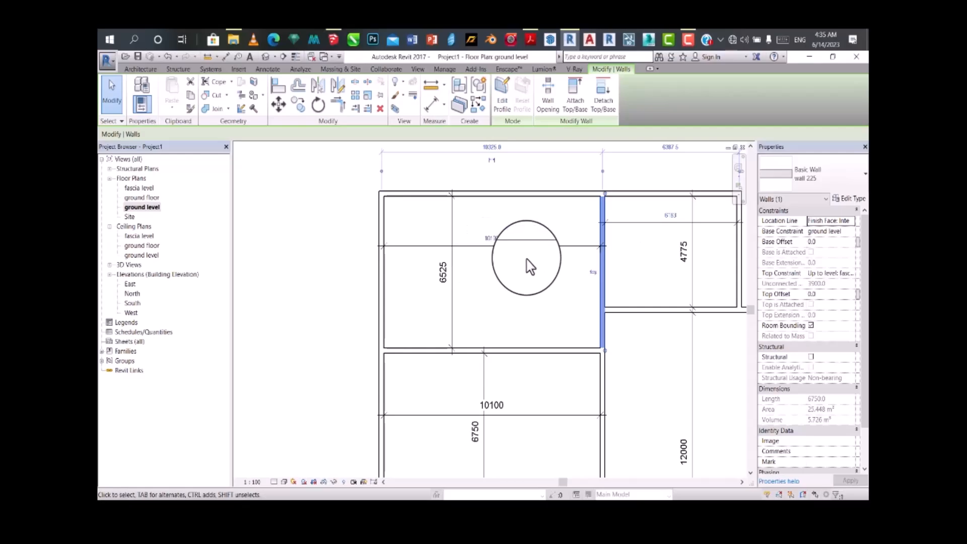
pyautogui.scroll(-3, 533, 246)
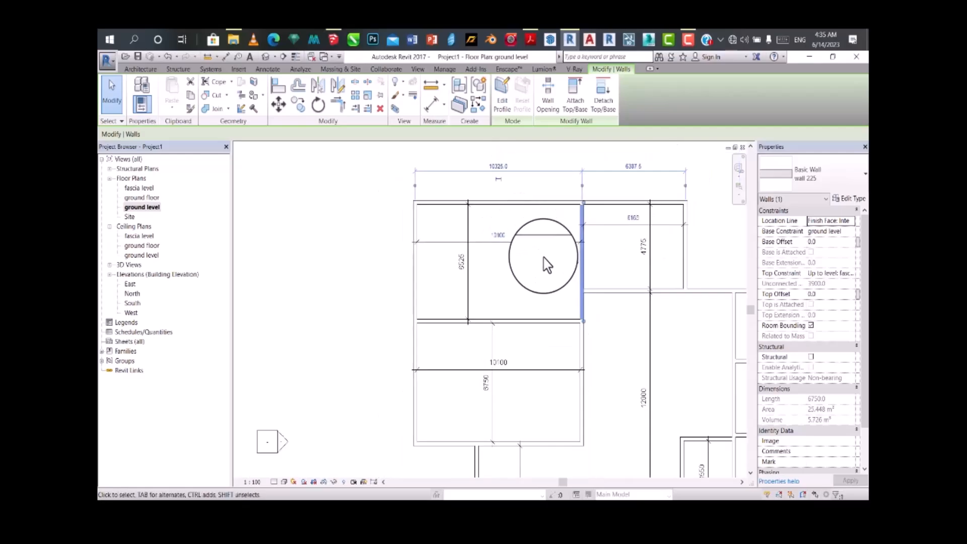
pyautogui.scroll(2, 584, 275)
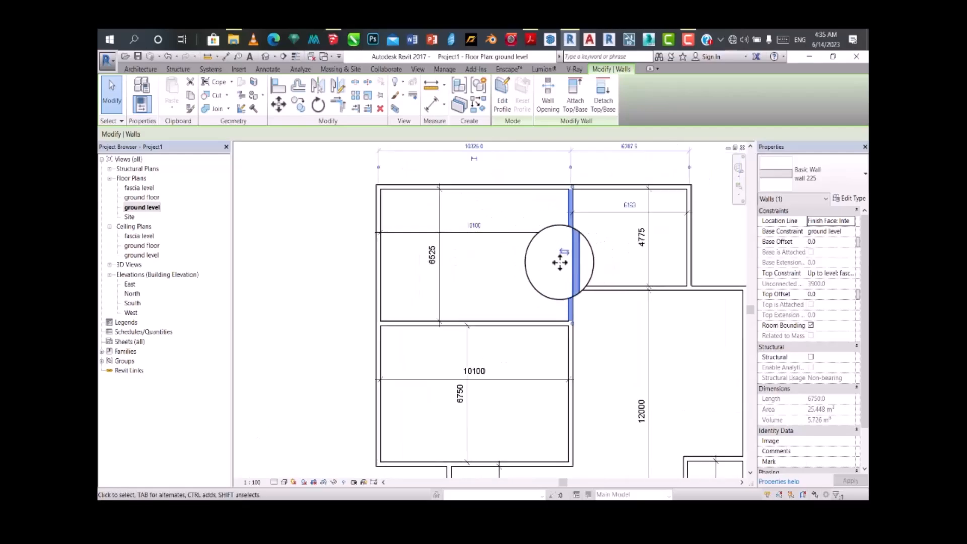
pyautogui.scroll(3, 567, 257)
pyautogui.scroll(-2, 592, 272)
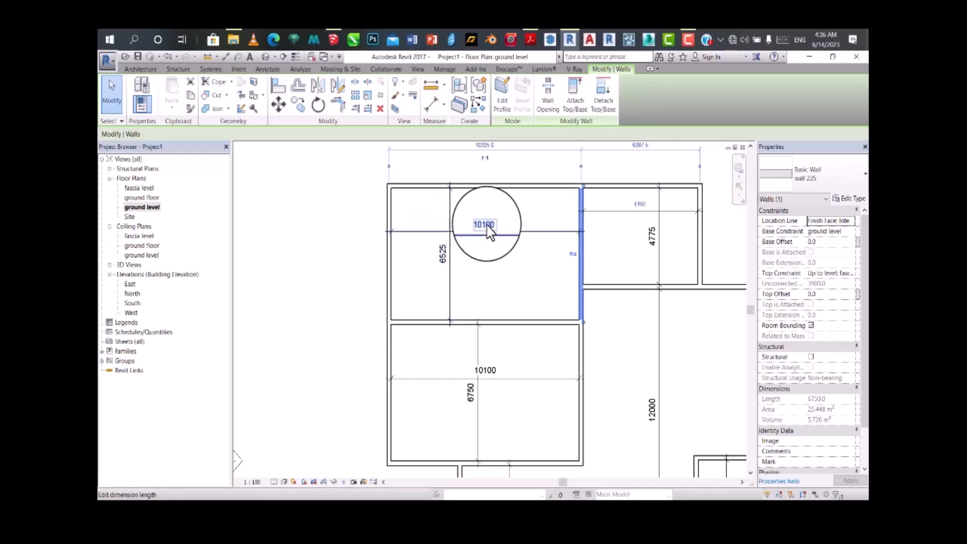
pyautogui.scroll(1, 488, 227)
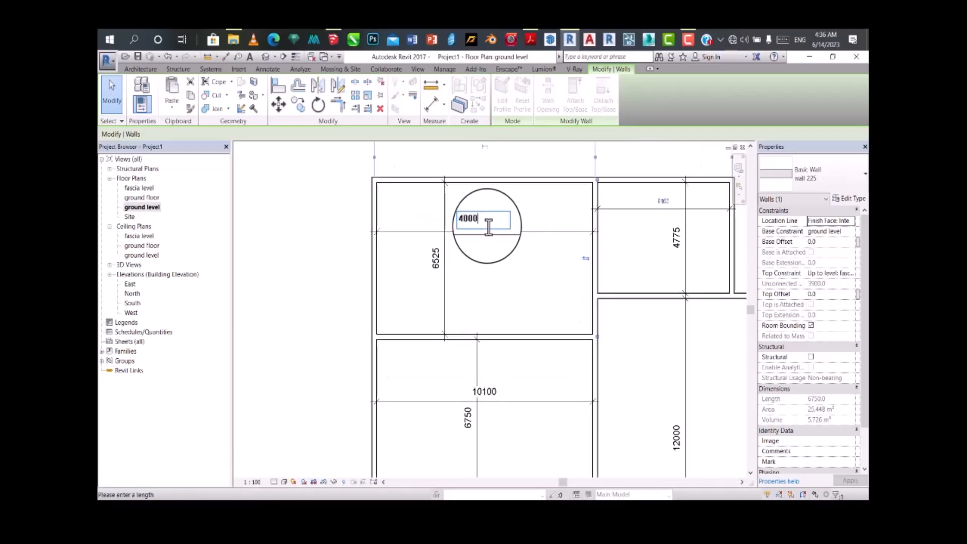
pyautogui.press('Return')
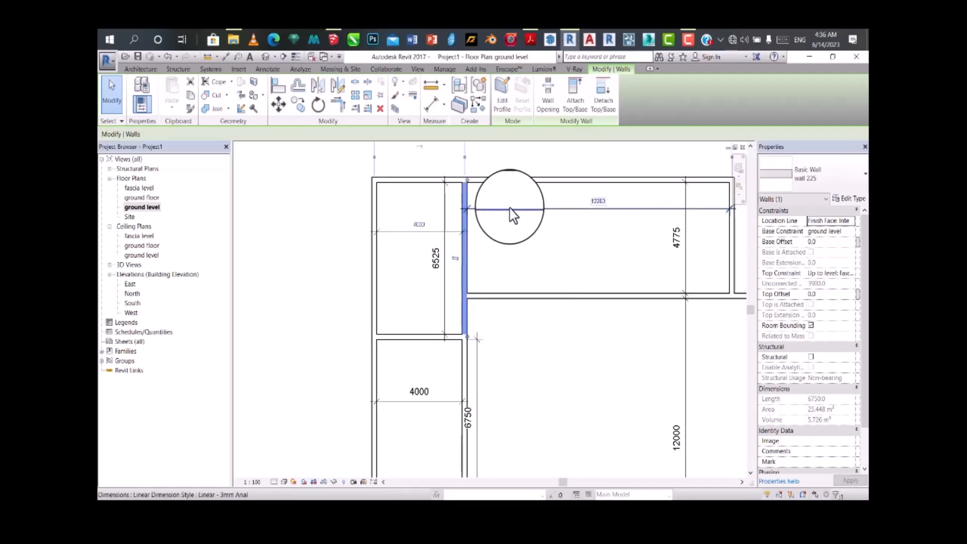
# Step: Set the upper left room's interior width to 4500 mm with its right wall still selected
pyautogui.scroll(-2, 514, 312)
pyautogui.scroll(2, 514, 295)
pyautogui.scroll(-1, 536, 297)
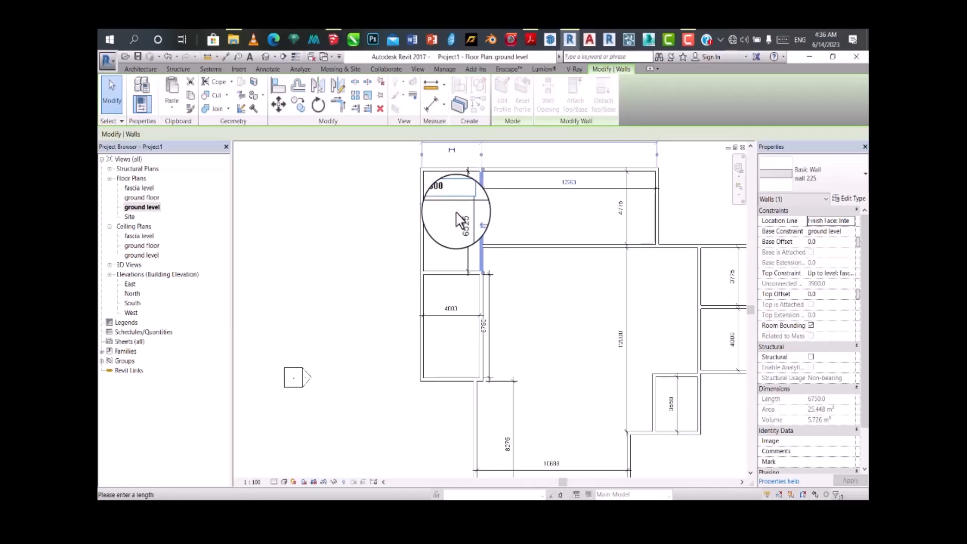
pyautogui.scroll(-1, 504, 190)
pyautogui.scroll(1, 499, 348)
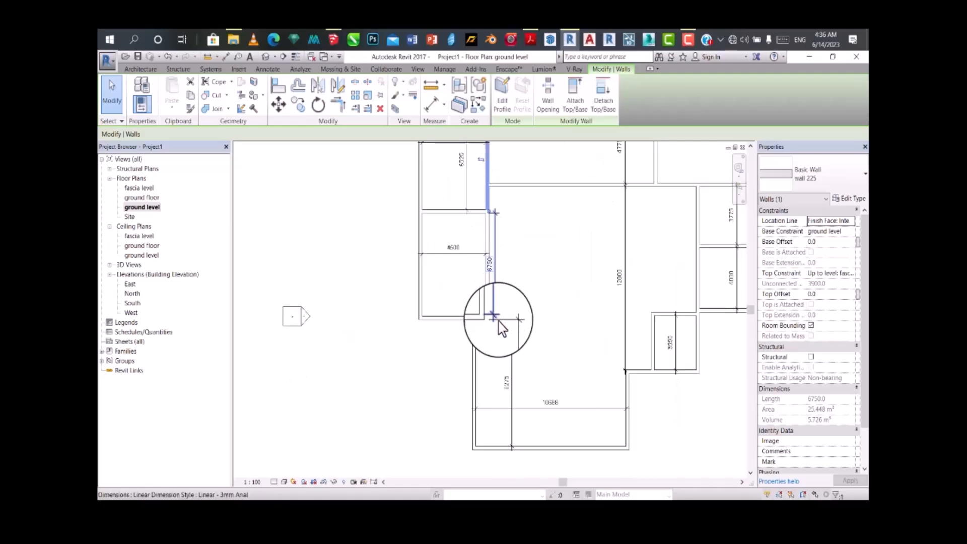
pyautogui.scroll(-1, 503, 308)
pyautogui.scroll(1, 480, 188)
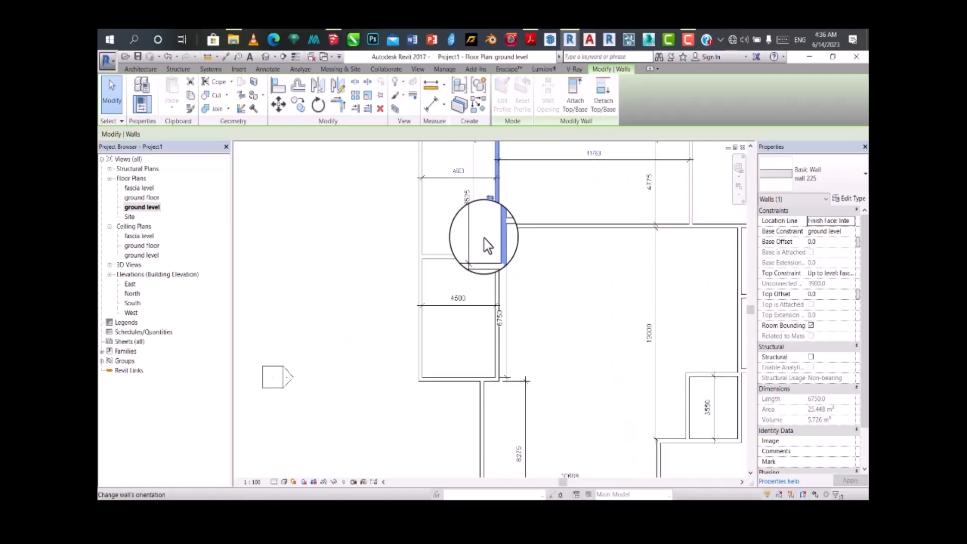
pyautogui.scroll(-2, 504, 242)
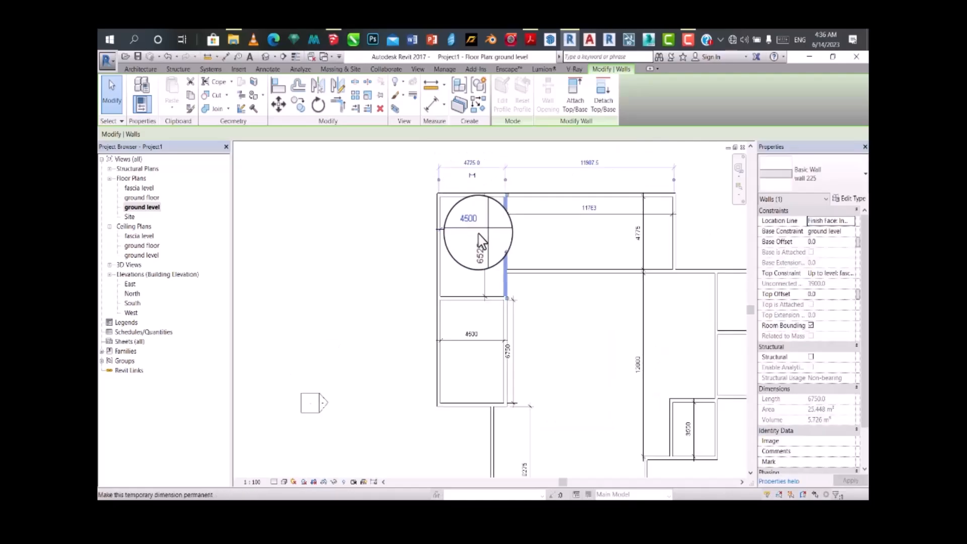
pyautogui.scroll(2, 480, 312)
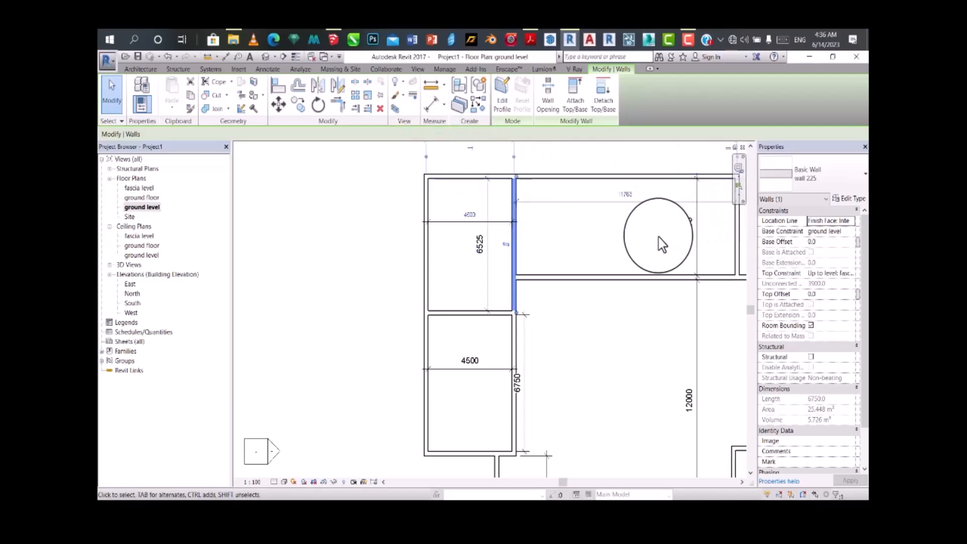
# Step: Set the upper left room's interior height to 4500 mm by repositioning the wall it shares with the lower left room
pyautogui.click(462, 313)
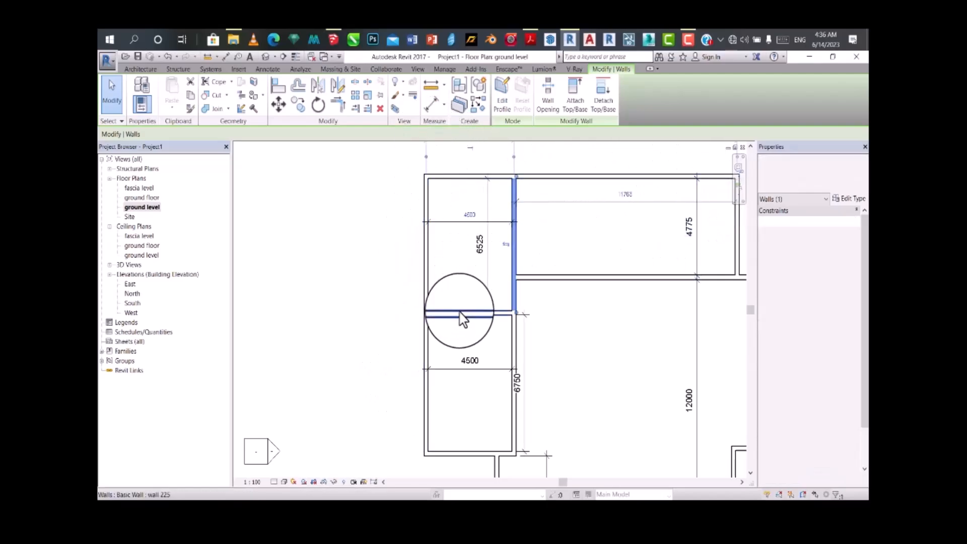
pyautogui.click(483, 246)
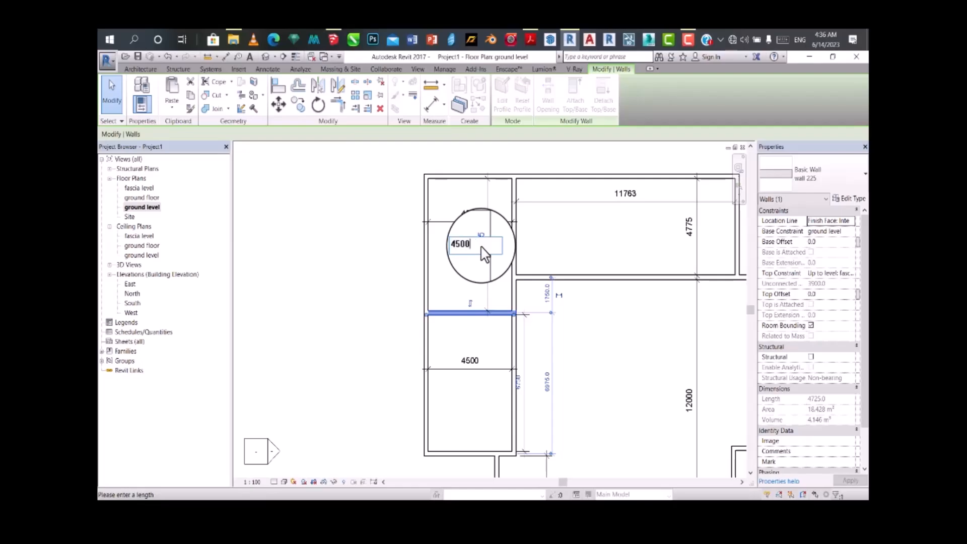
pyautogui.press('Return')
# Step: Add an aligned dimension for the lower left room's interior height and end the dimensioning
pyautogui.scroll(-2, 469, 211)
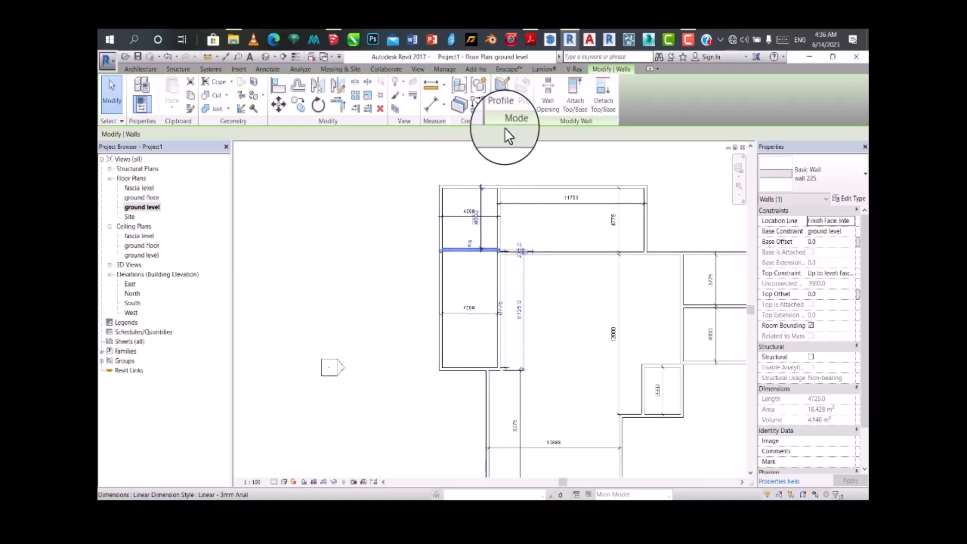
pyautogui.click(431, 109)
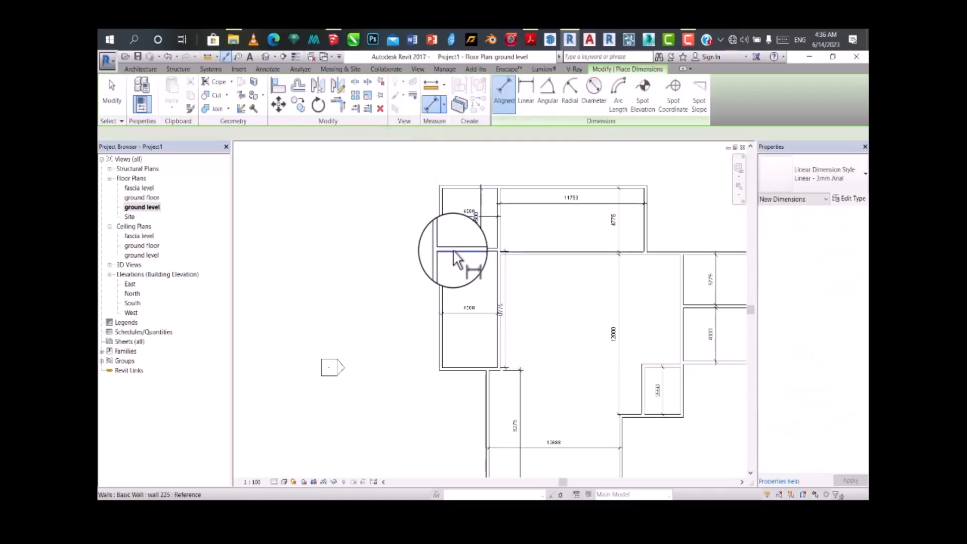
pyautogui.scroll(2, 457, 380)
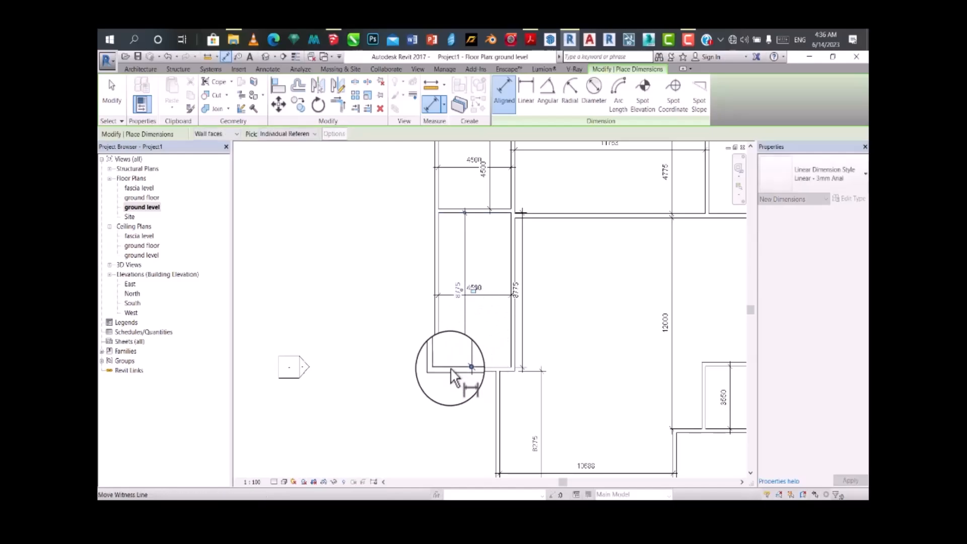
pyautogui.press('Escape')
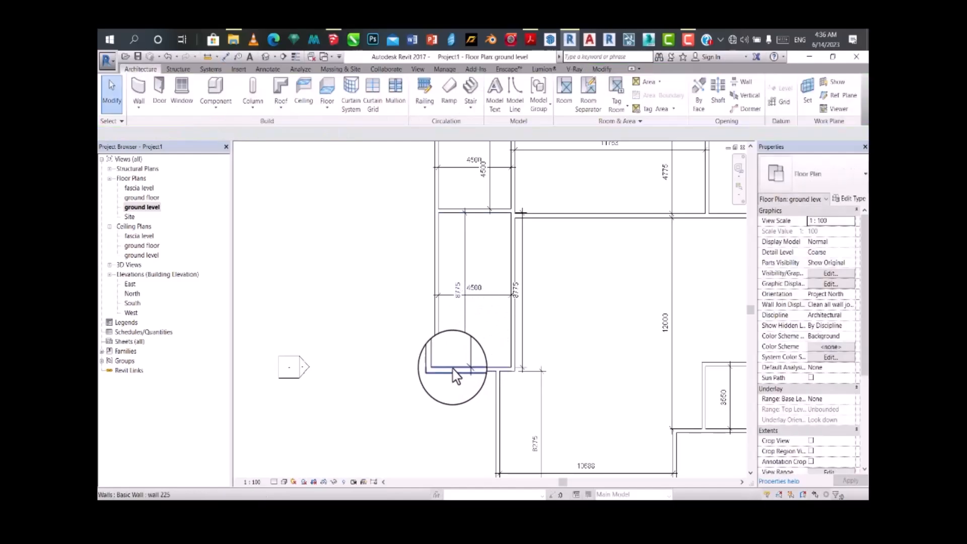
# Step: Set the lower left room's interior height to 4500 mm by repositioning its bottom wall
pyautogui.click(451, 367)
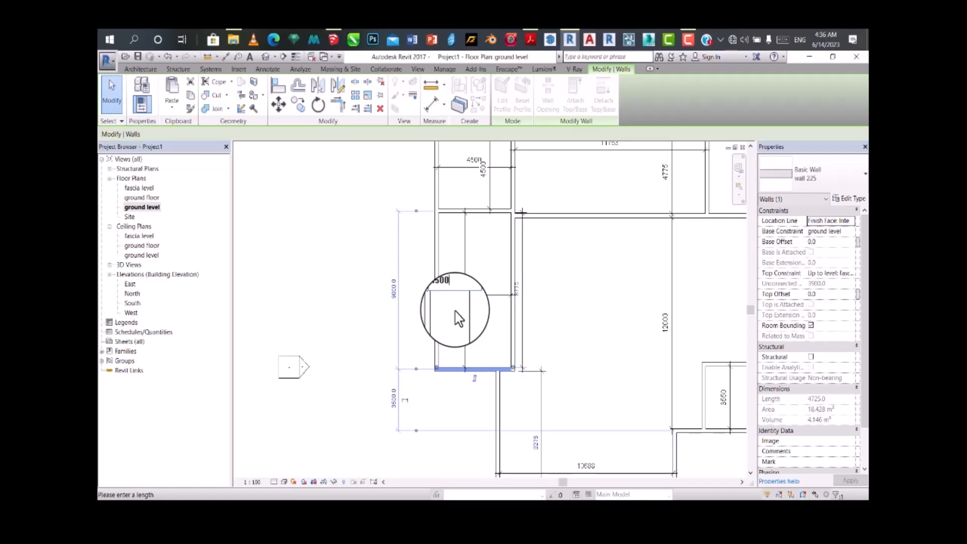
pyautogui.press('Return')
pyautogui.scroll(1, 482, 231)
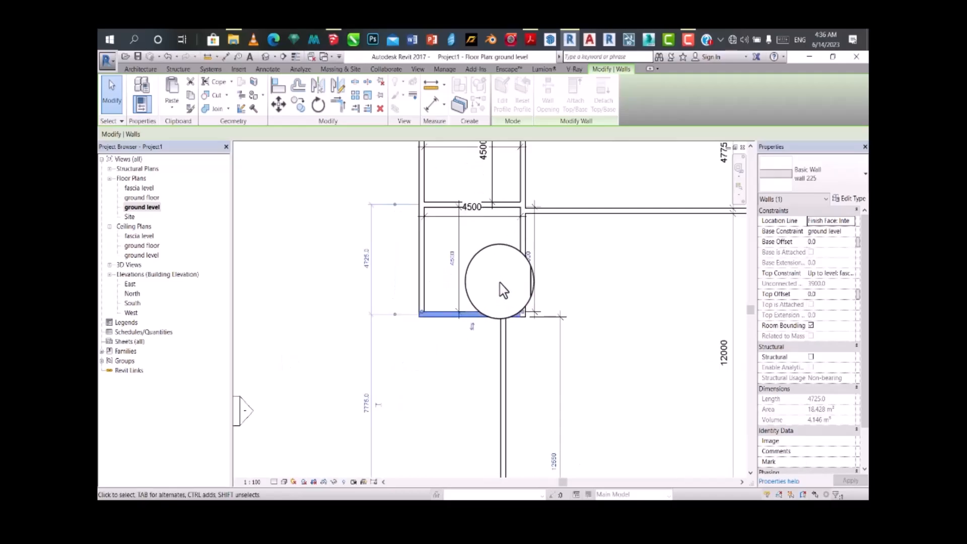
# Step: Set the lower left room's interior height to 5500 mm with its bottom wall still selected
pyautogui.scroll(-2, 533, 242)
pyautogui.scroll(-1, 522, 201)
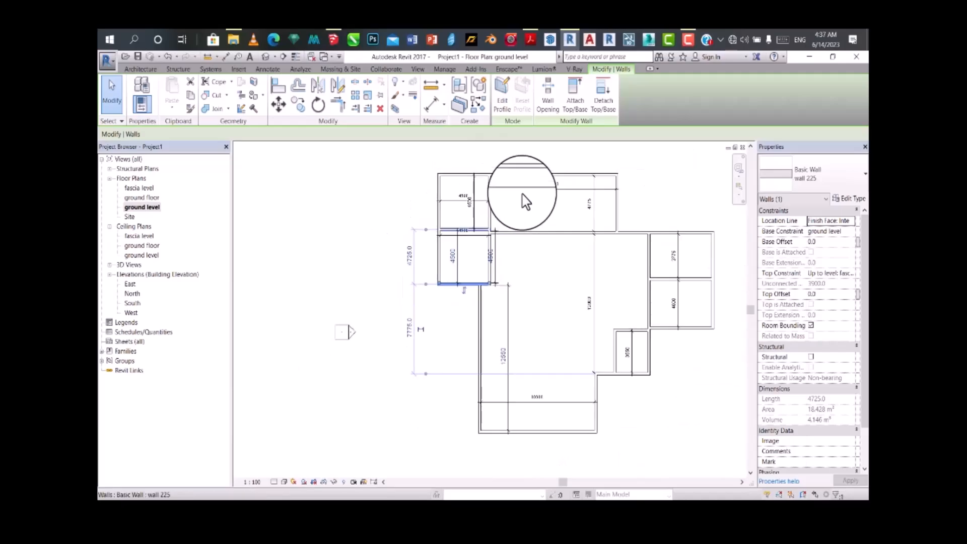
pyautogui.scroll(2, 474, 190)
pyautogui.scroll(-1, 466, 217)
pyautogui.scroll(2, 465, 218)
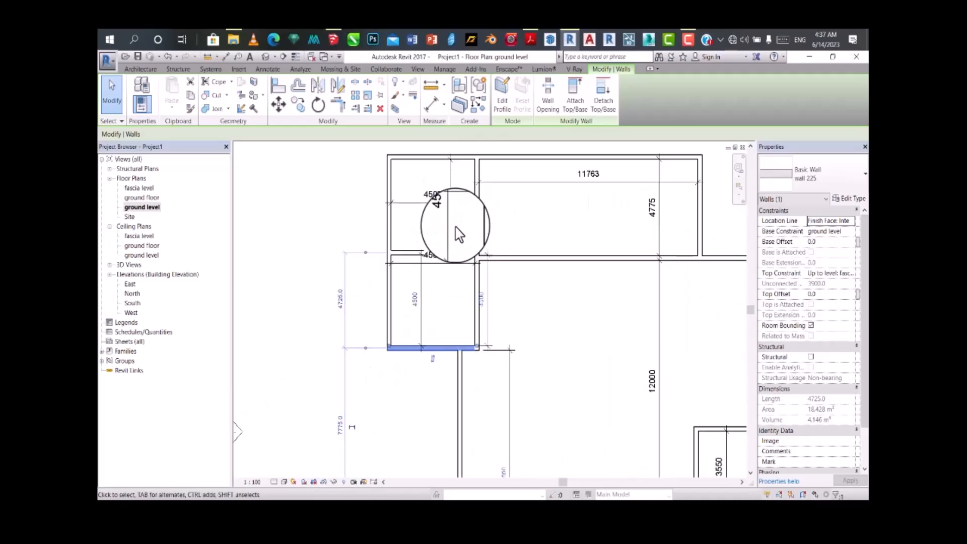
pyautogui.scroll(-2, 443, 328)
pyautogui.scroll(2, 439, 335)
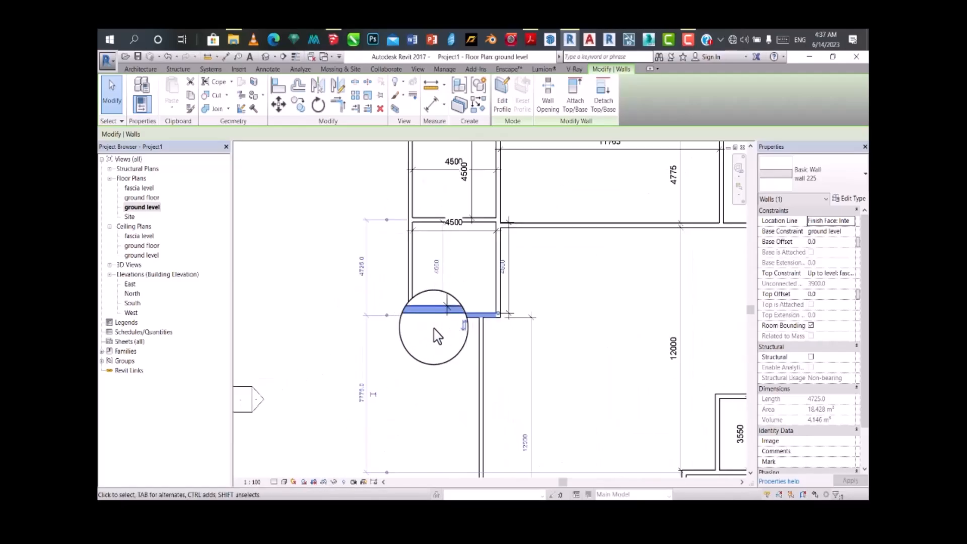
pyautogui.scroll(1, 443, 343)
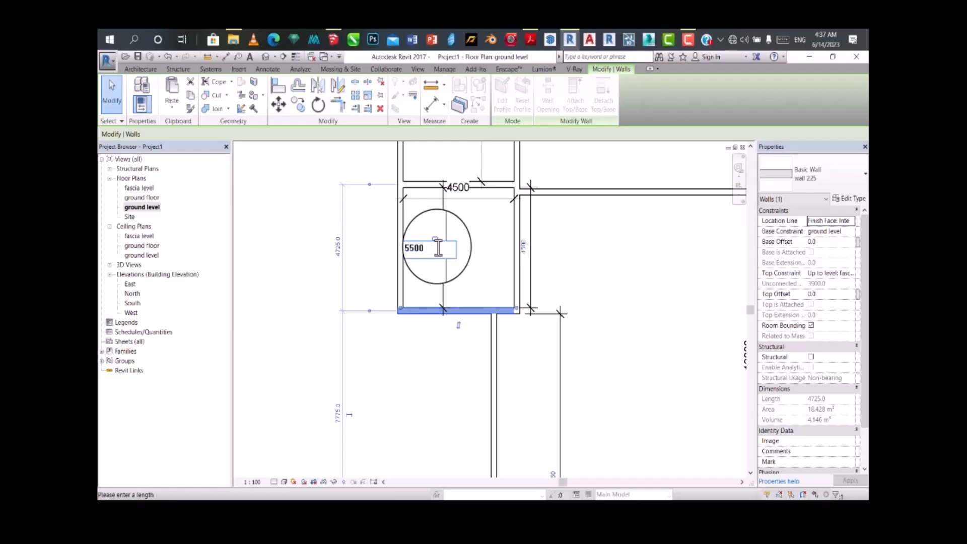
pyautogui.press('Return')
pyautogui.scroll(-1, 443, 287)
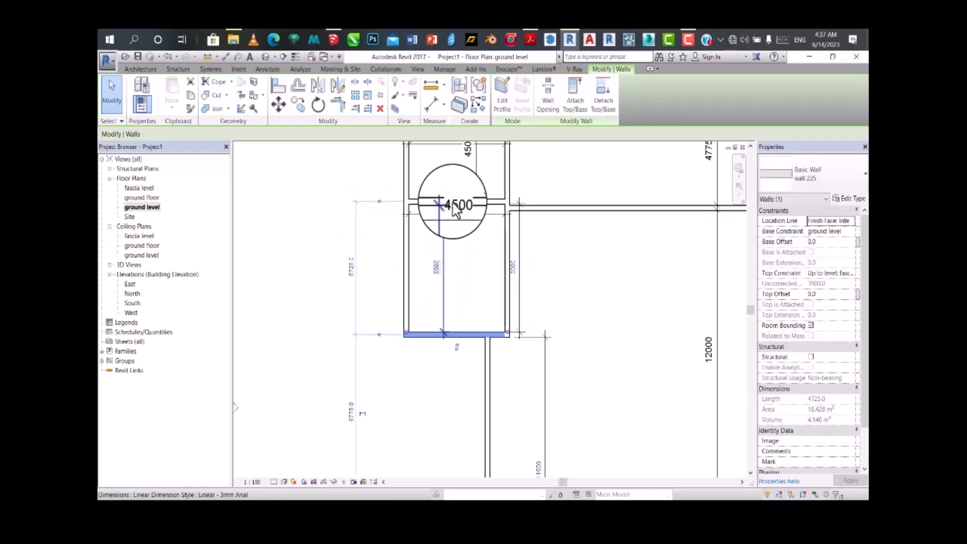
pyautogui.scroll(4, 456, 209)
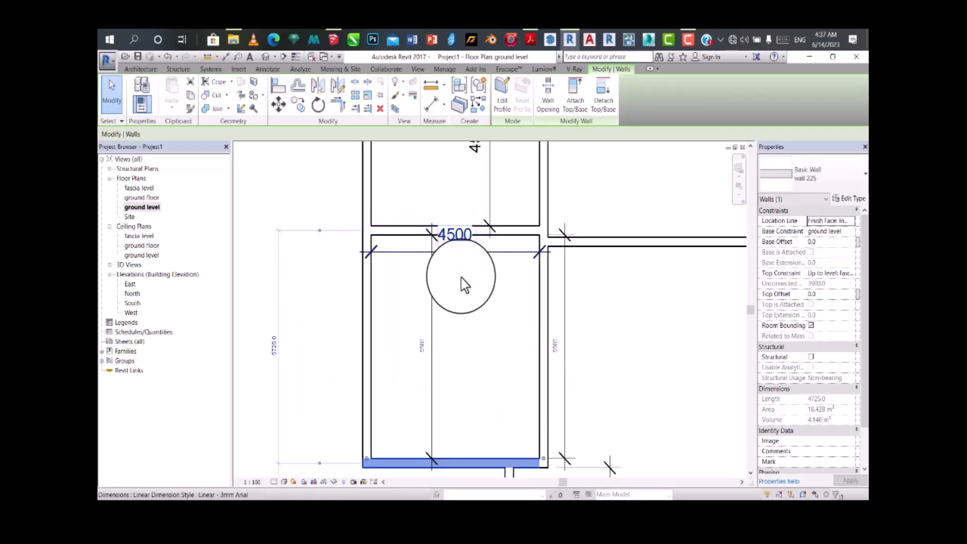
pyautogui.scroll(-2, 467, 336)
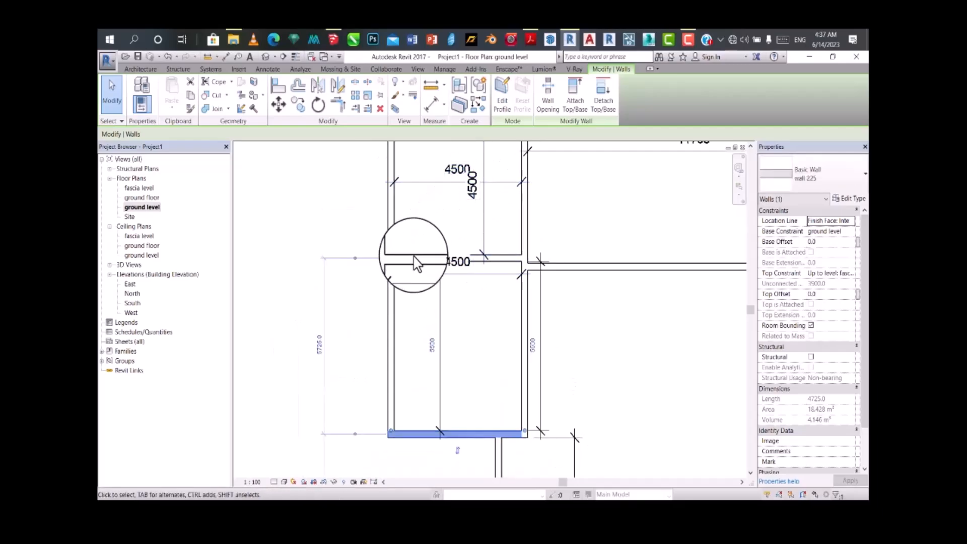
# Step: Set the upper left room's interior height to 5500 mm by repositioning the wall it shares with the lower left room
pyautogui.click(417, 260)
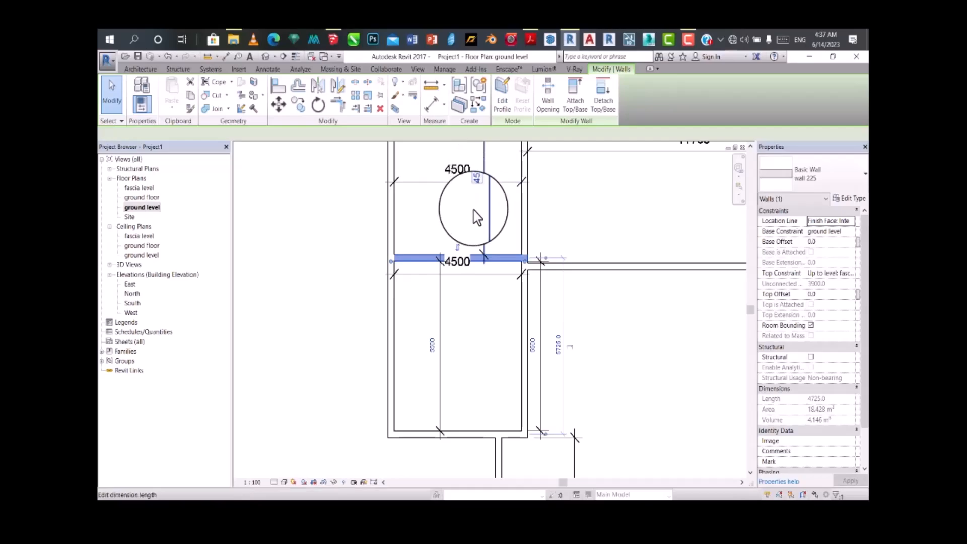
pyautogui.scroll(-1, 484, 253)
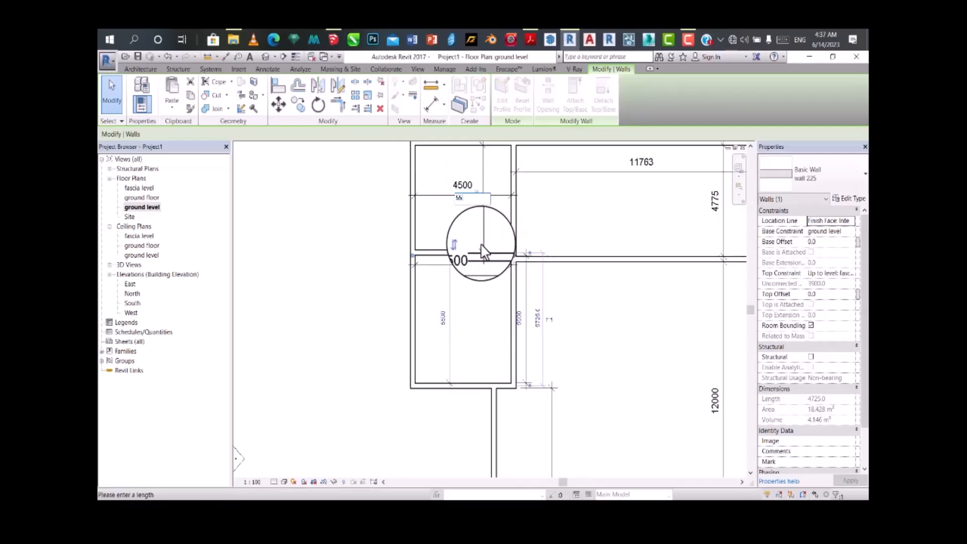
pyautogui.press('Return')
pyautogui.scroll(-1, 471, 255)
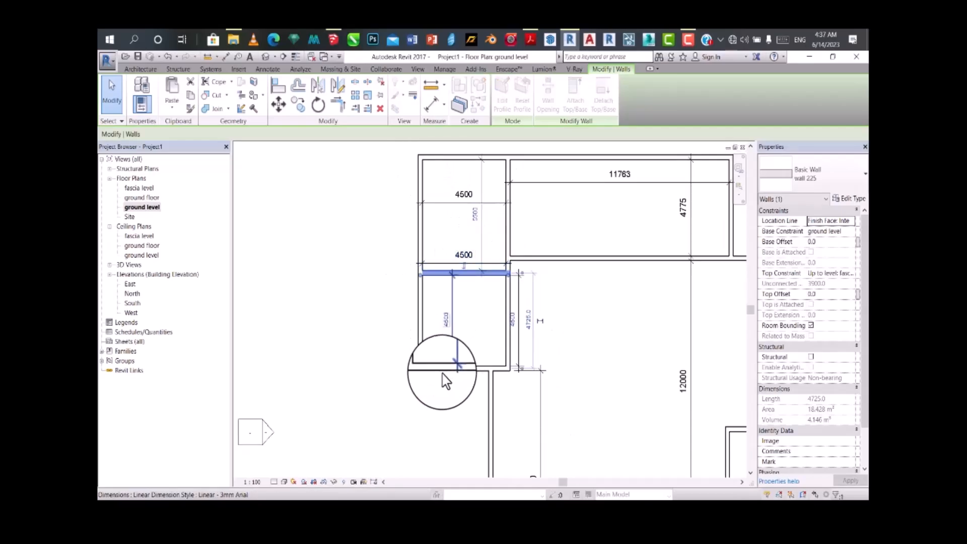
# Step: Set the lower left room's interior height to 5500 mm by repositioning its bottom wall
pyautogui.click(442, 371)
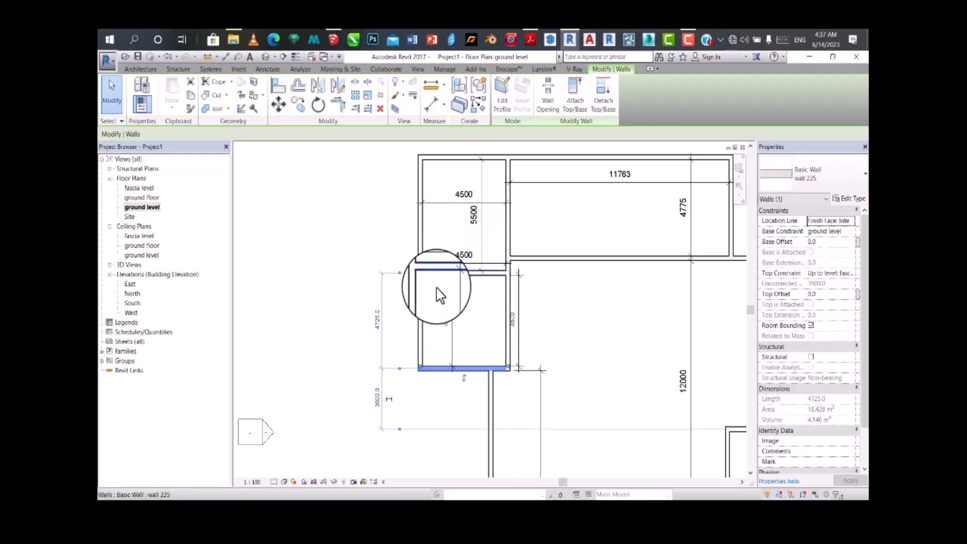
pyautogui.click(445, 327)
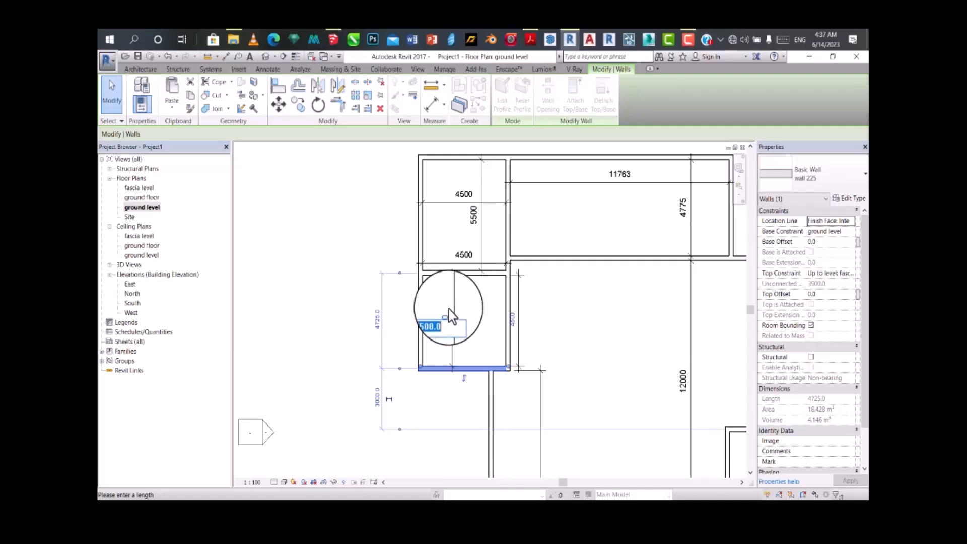
pyautogui.write('5500')
pyautogui.press('Return')
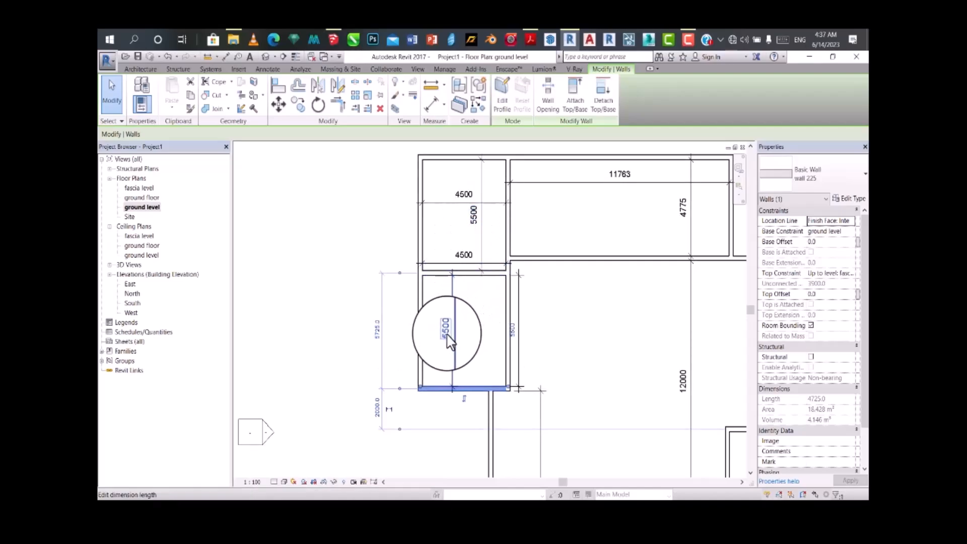
pyautogui.scroll(-1, 447, 288)
pyautogui.scroll(1, 438, 347)
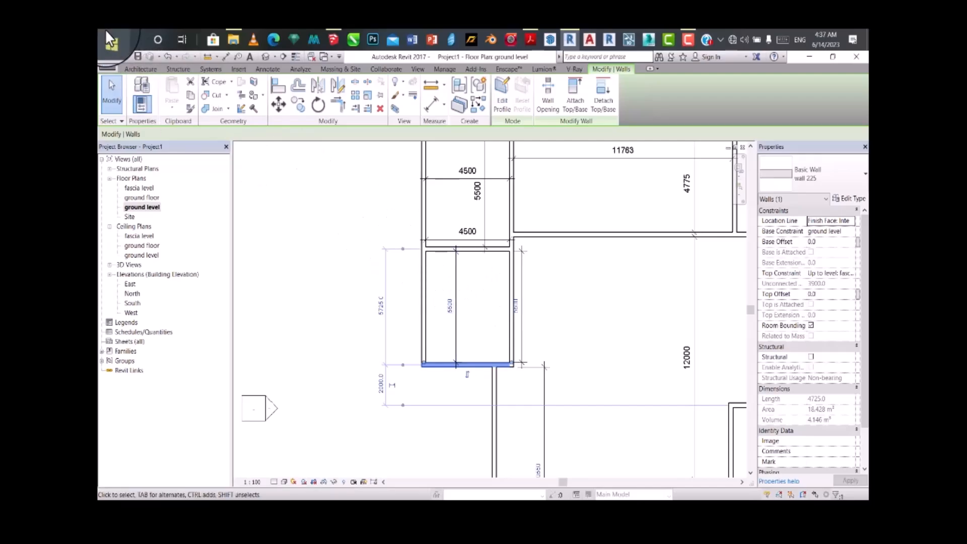
# Step: Draw two 225 mm walls enclosing a small room in the lower left room's upper left corner, about 1060 mm high inside
pyautogui.click(140, 70)
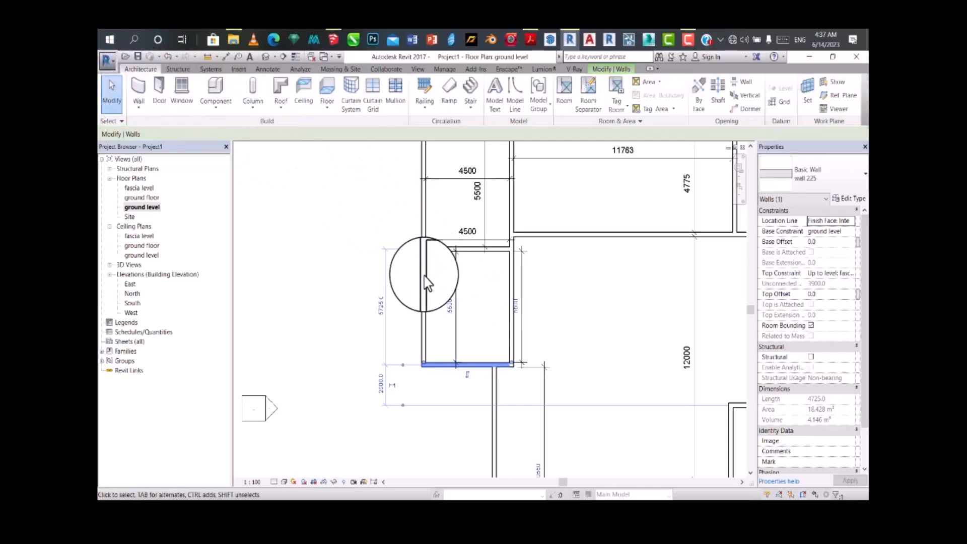
pyautogui.click(134, 93)
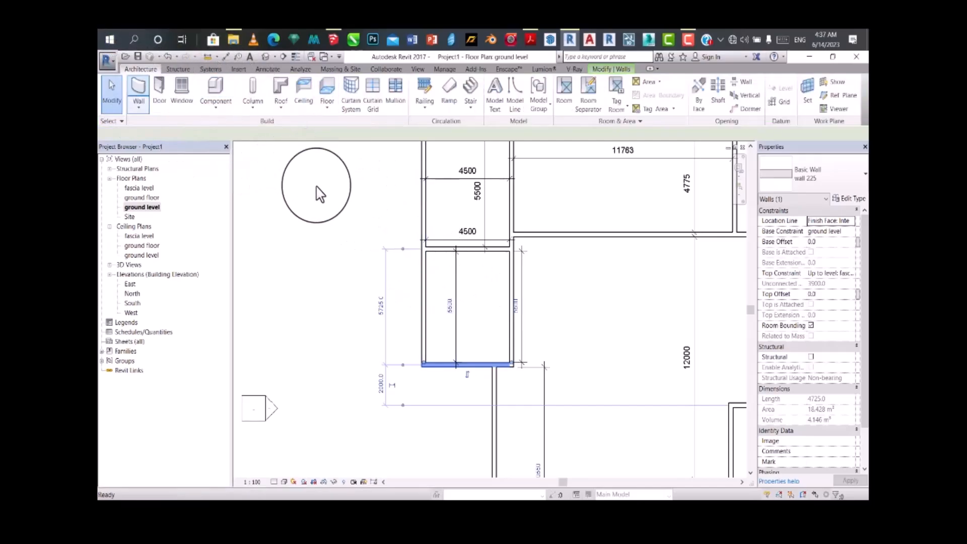
pyautogui.click(425, 277)
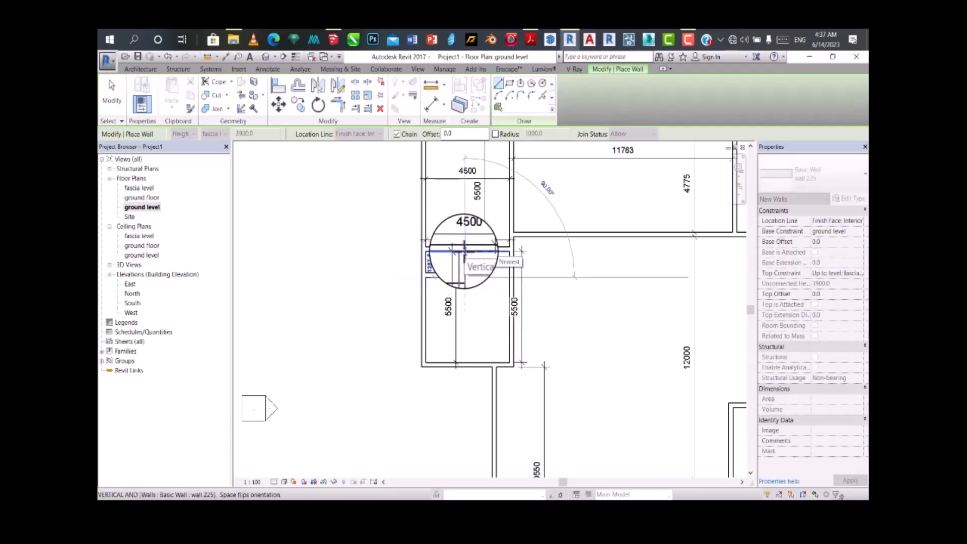
pyautogui.press('Escape')
pyautogui.press('Escape')
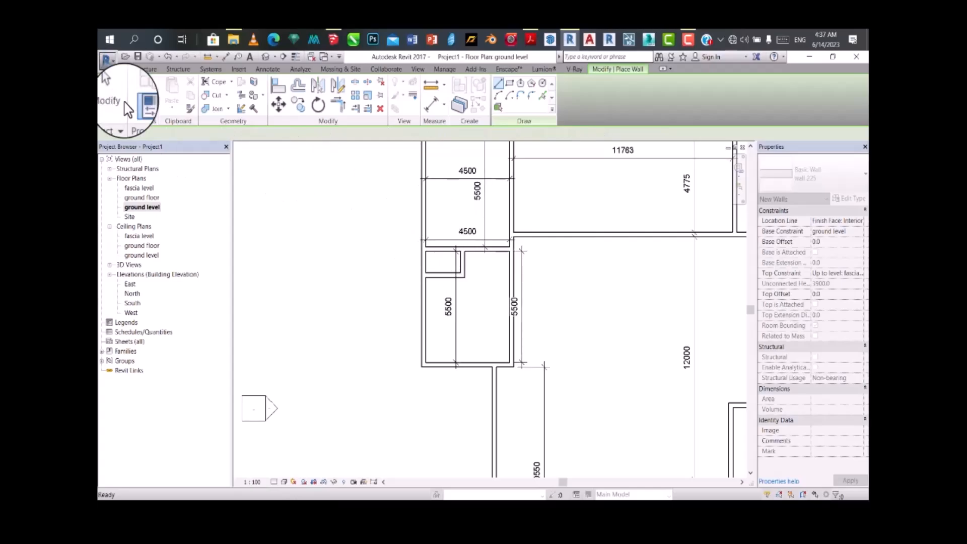
# Step: Draw two walls enclosing a small room in the upper left room's lower left corner, about 1310 mm high inside
pyautogui.click(498, 92)
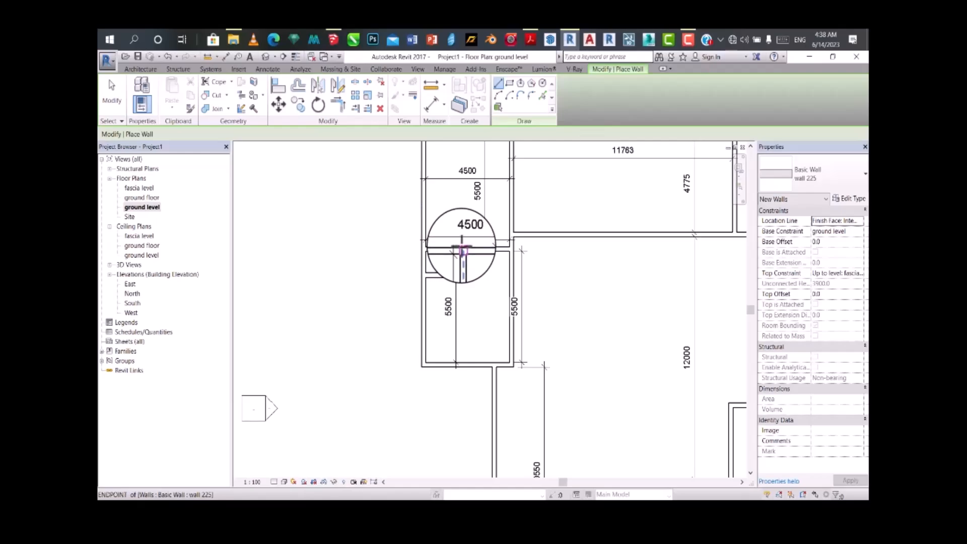
pyautogui.click(462, 251)
pyautogui.press('Escape')
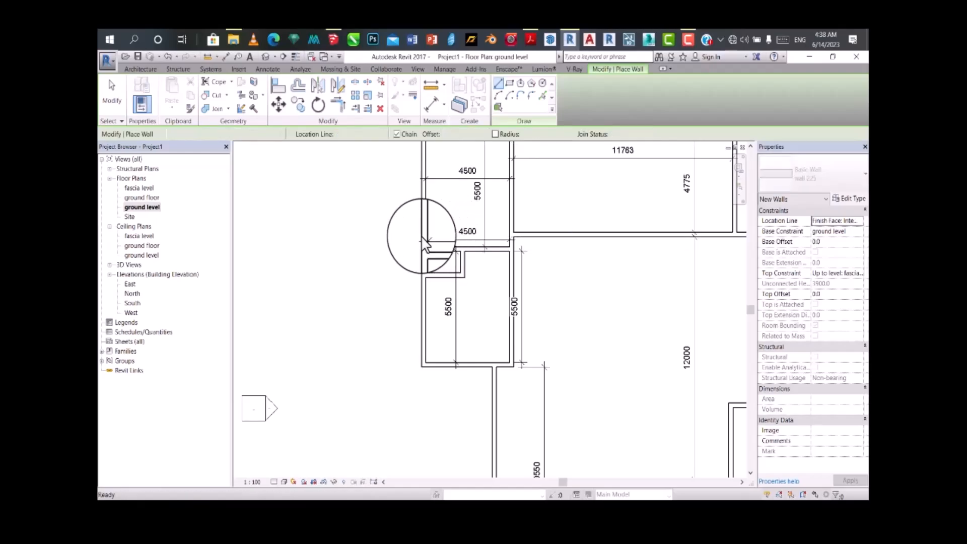
pyautogui.click(425, 218)
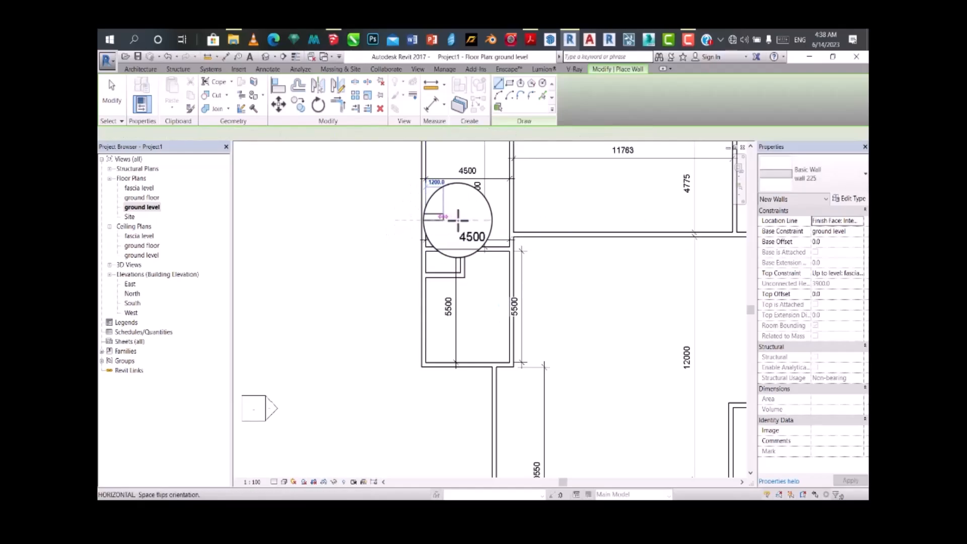
pyautogui.click(463, 220)
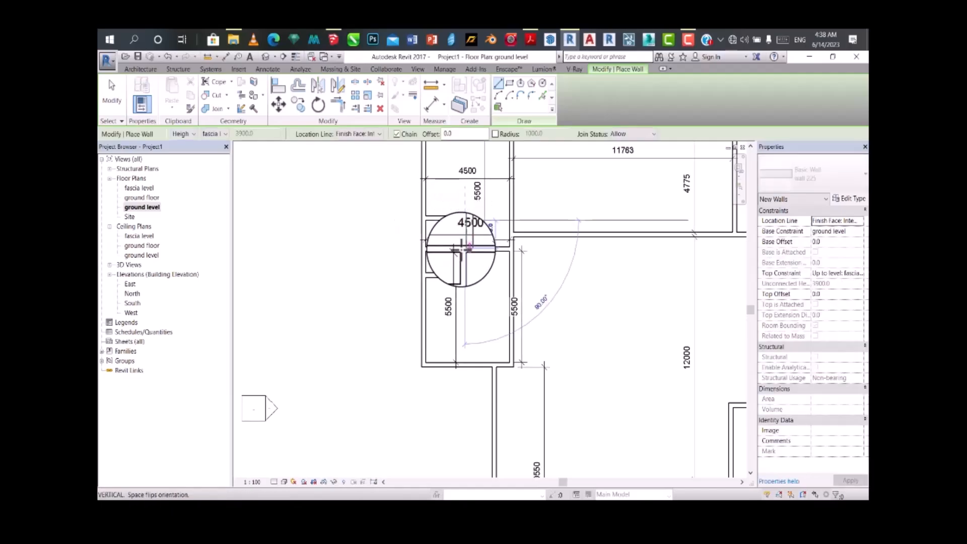
pyautogui.press('Escape')
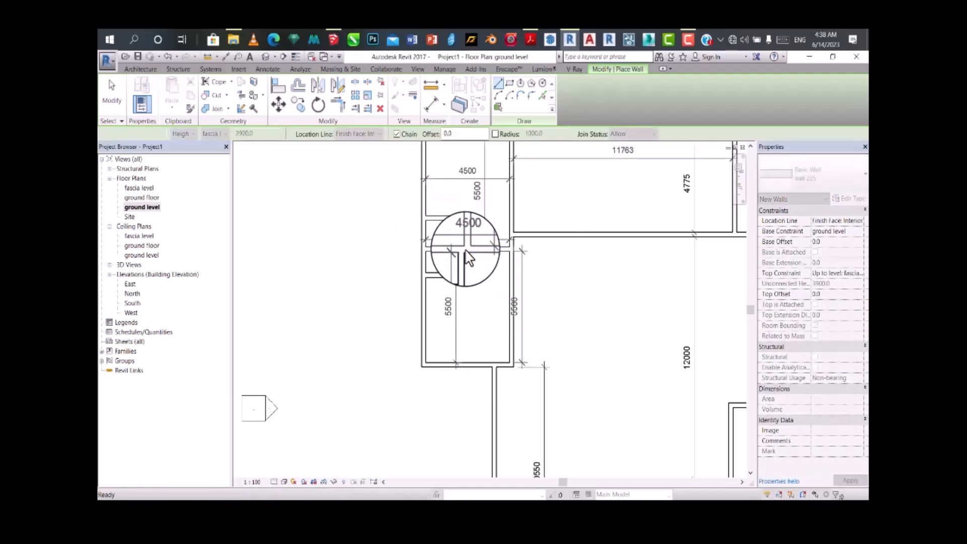
# Step: Align the lower small room's right wall with the outer face of the upper small room's right wall
pyautogui.scroll(2, 471, 241)
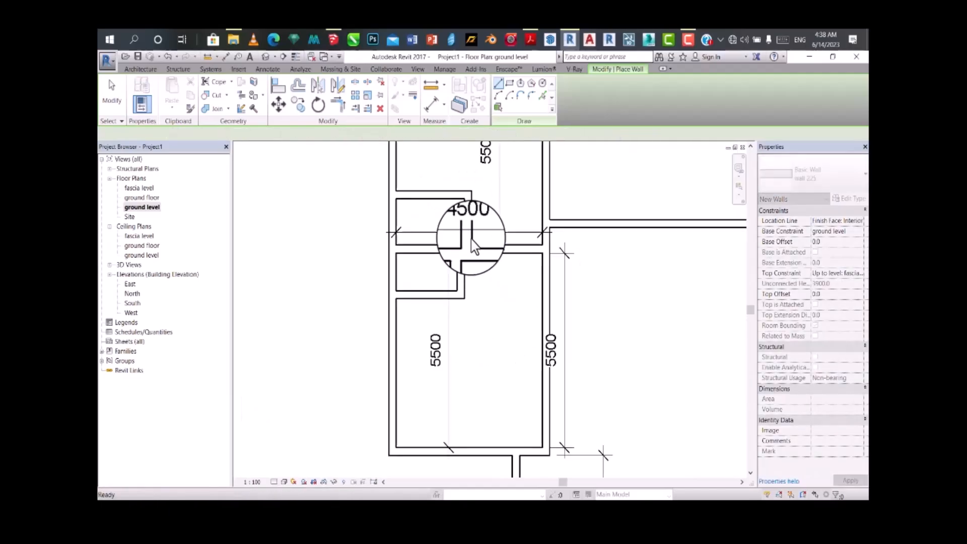
pyautogui.click(277, 93)
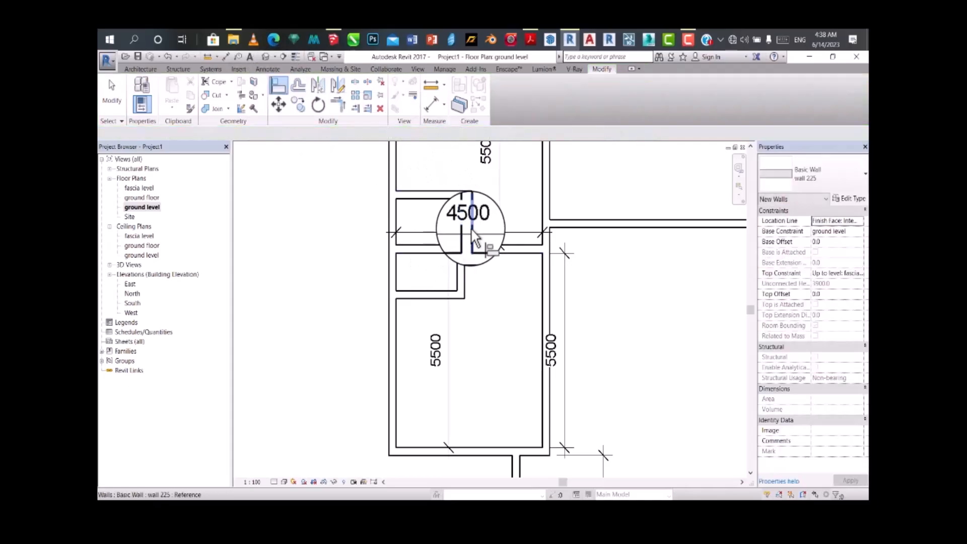
pyautogui.click(466, 245)
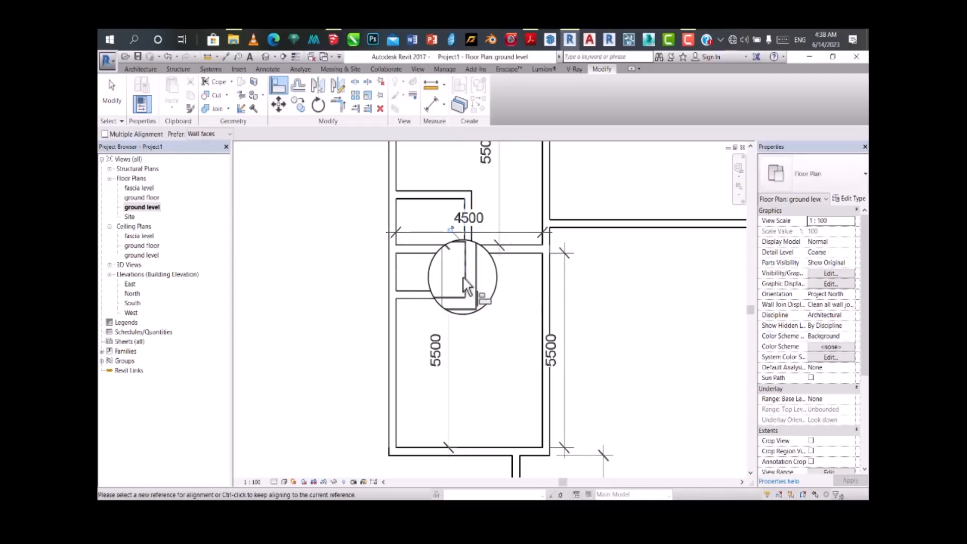
pyautogui.scroll(-2, 464, 234)
pyautogui.scroll(-3, 466, 232)
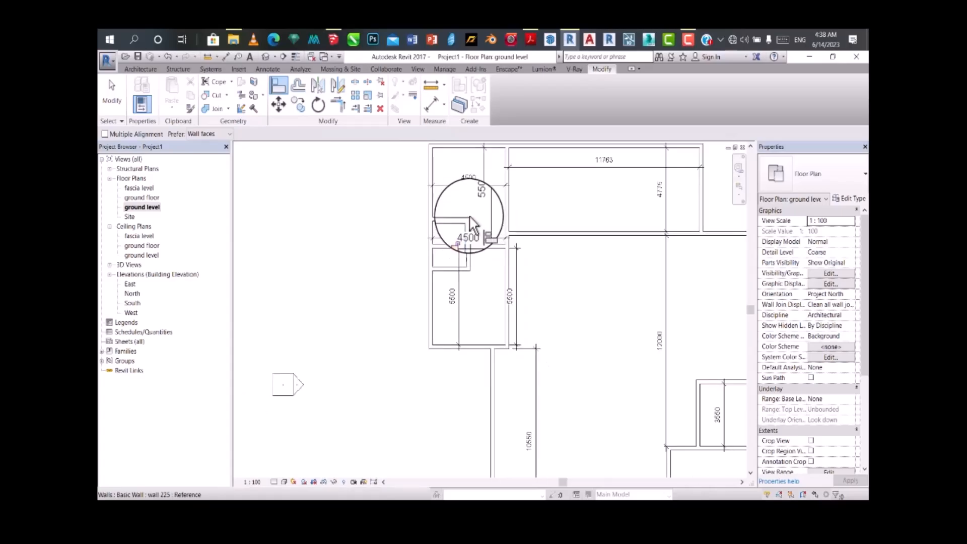
pyautogui.scroll(3, 475, 245)
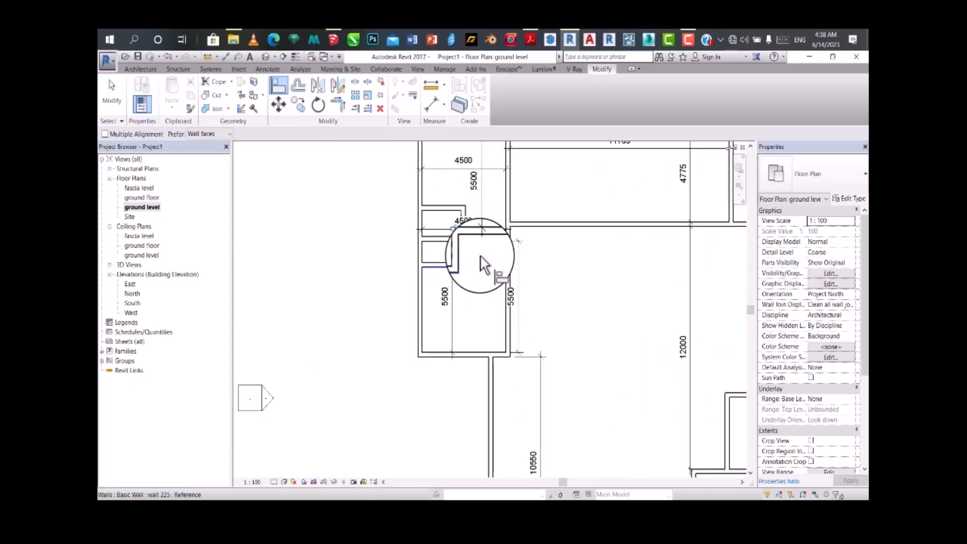
pyautogui.scroll(-3, 483, 246)
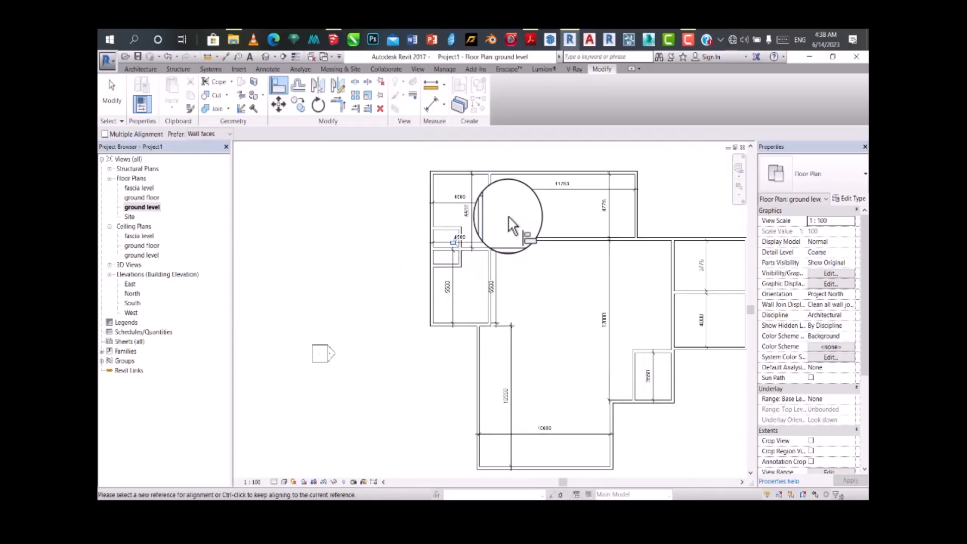
pyautogui.scroll(2, 496, 227)
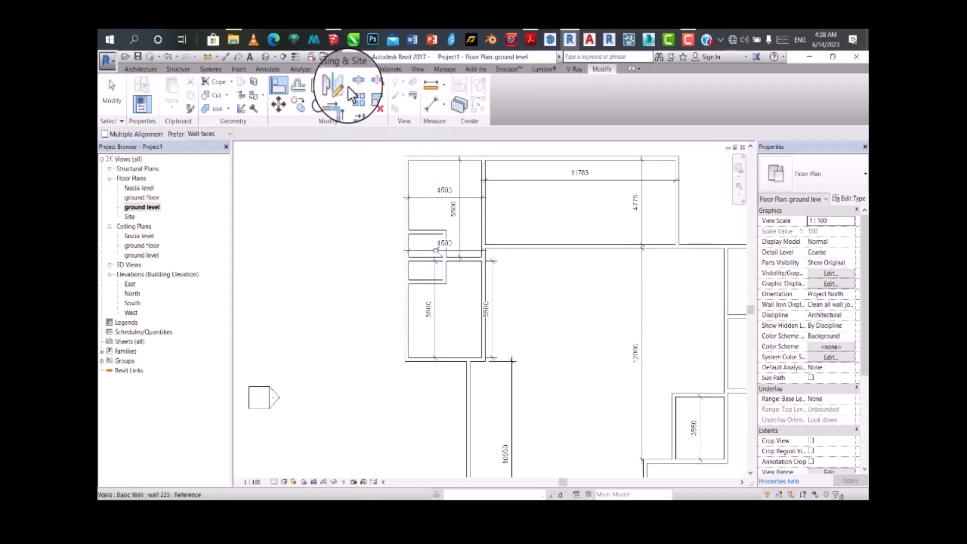
# Step: Dimension the upper small room's interior height and set it to 1500 mm by repositioning its top wall
pyautogui.click(432, 104)
pyautogui.scroll(2, 407, 271)
pyautogui.scroll(2, 409, 276)
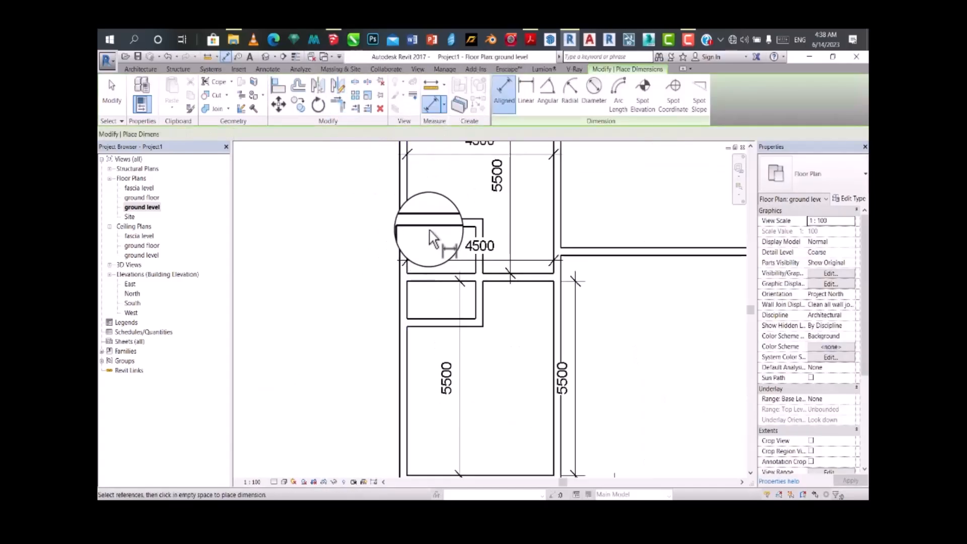
pyautogui.click(429, 274)
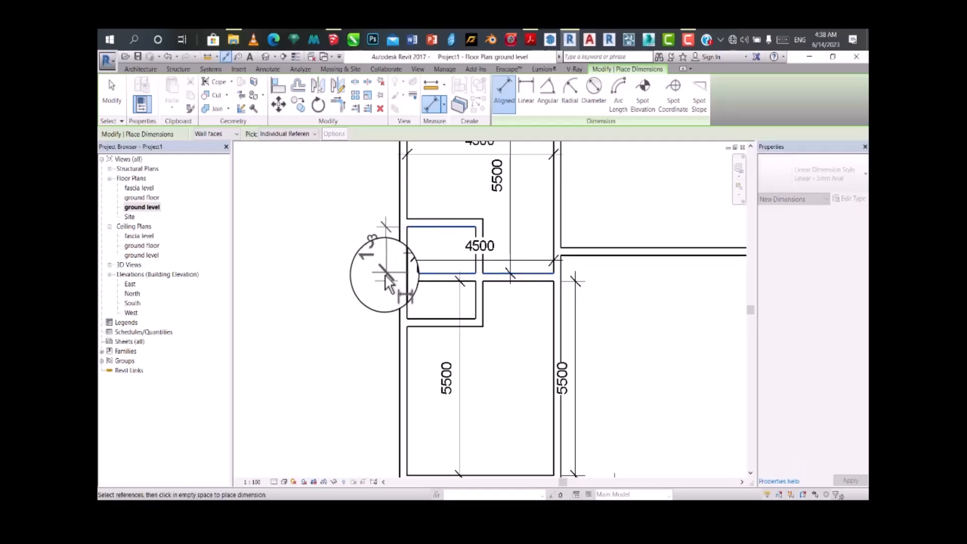
pyautogui.click(386, 274)
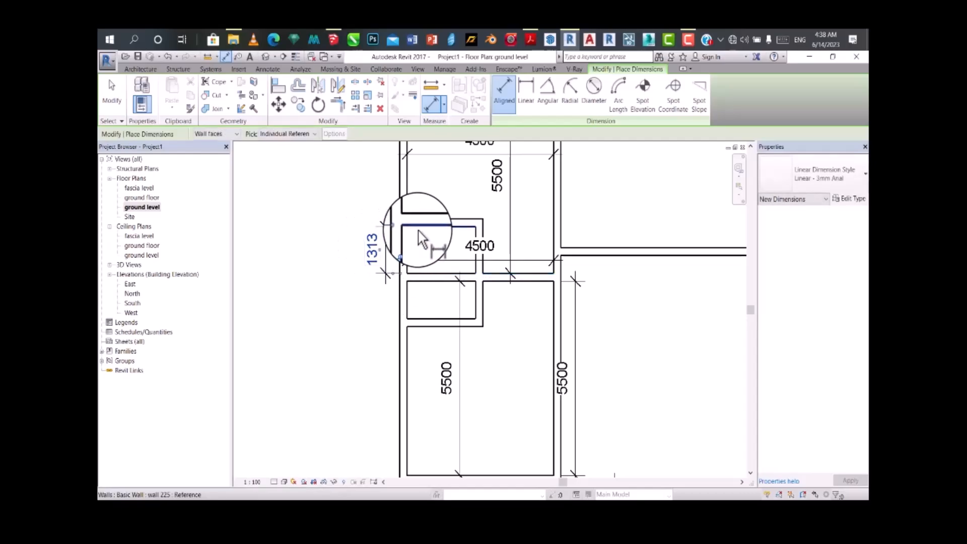
pyautogui.press('Escape')
pyautogui.press('Escape')
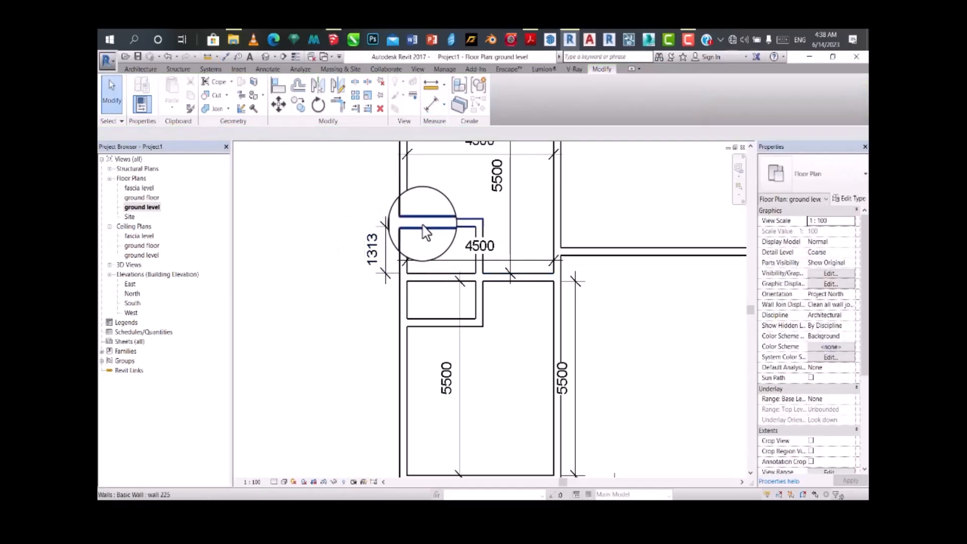
pyautogui.click(426, 231)
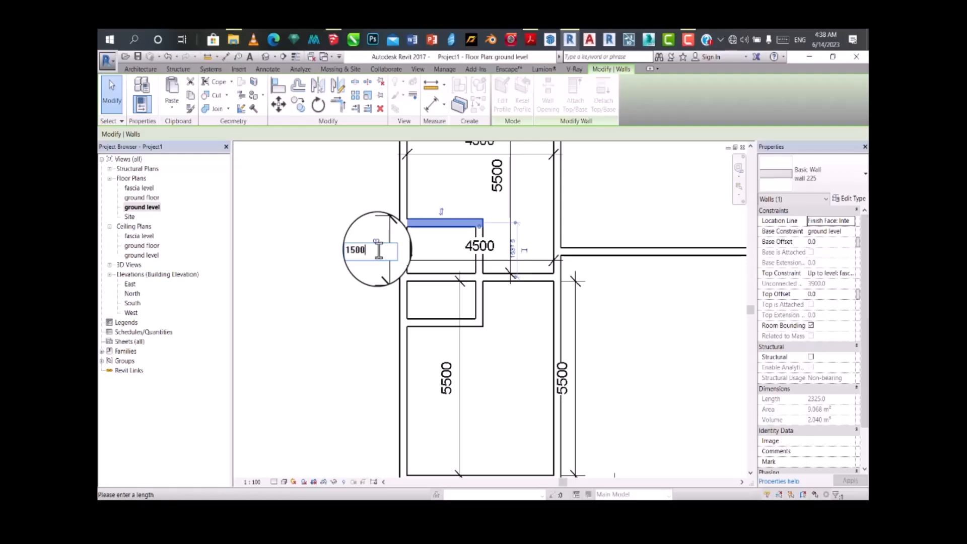
pyautogui.press('Return')
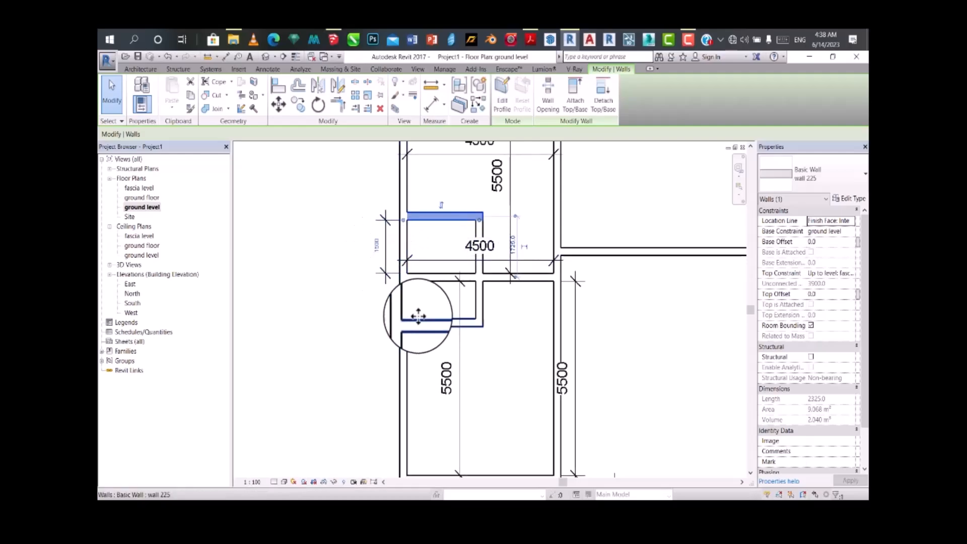
# Step: Dimension the lower small room's interior height and set it to 1500 mm by repositioning its bottom wall
pyautogui.click(432, 104)
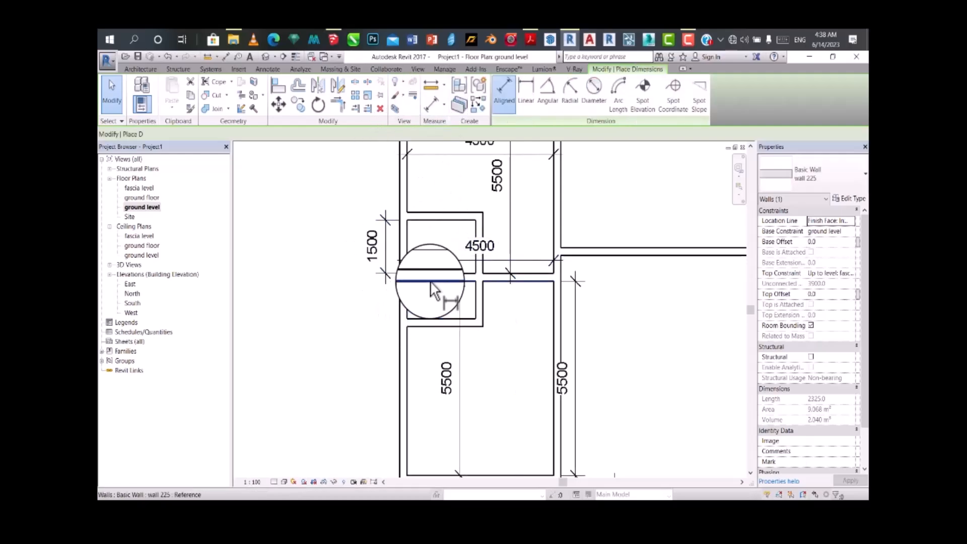
pyautogui.click(428, 316)
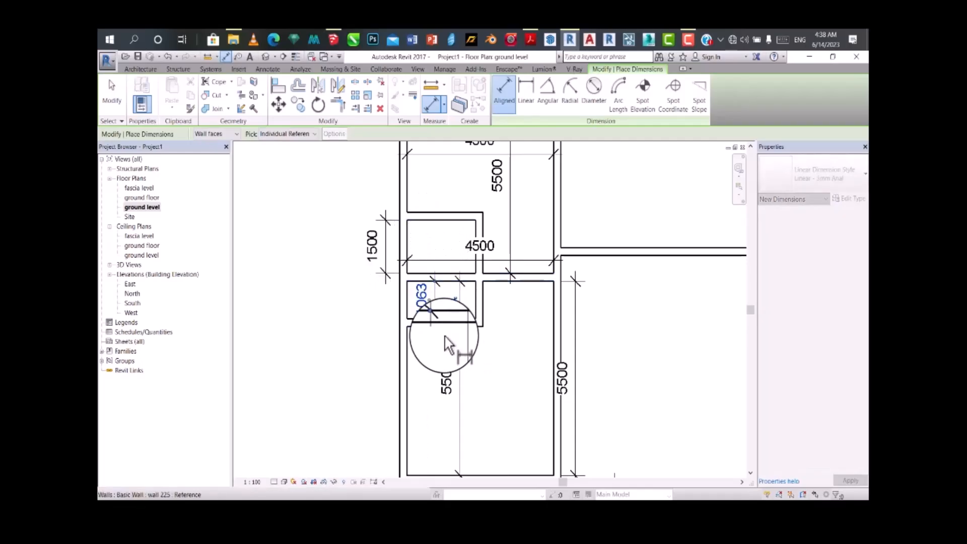
pyautogui.press('Escape')
pyautogui.press('Escape')
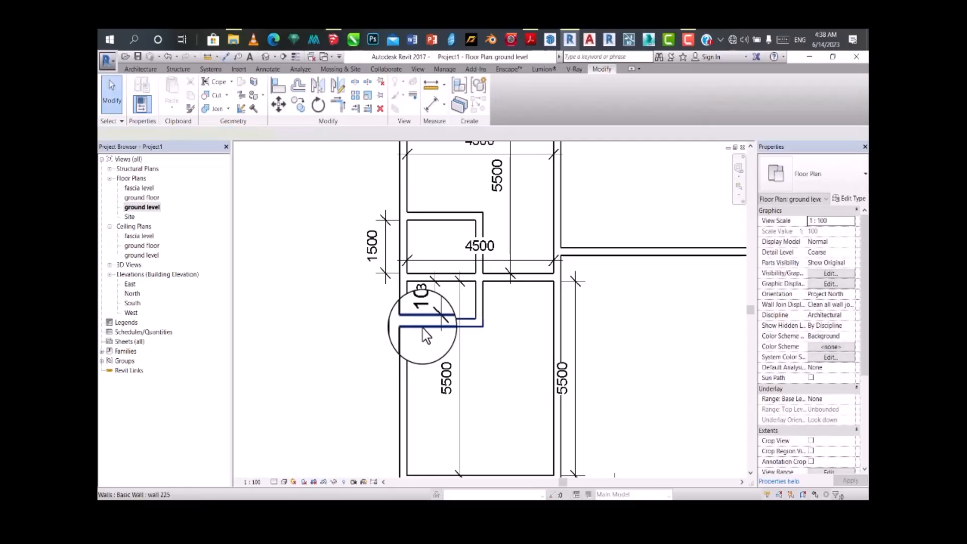
pyautogui.click(425, 335)
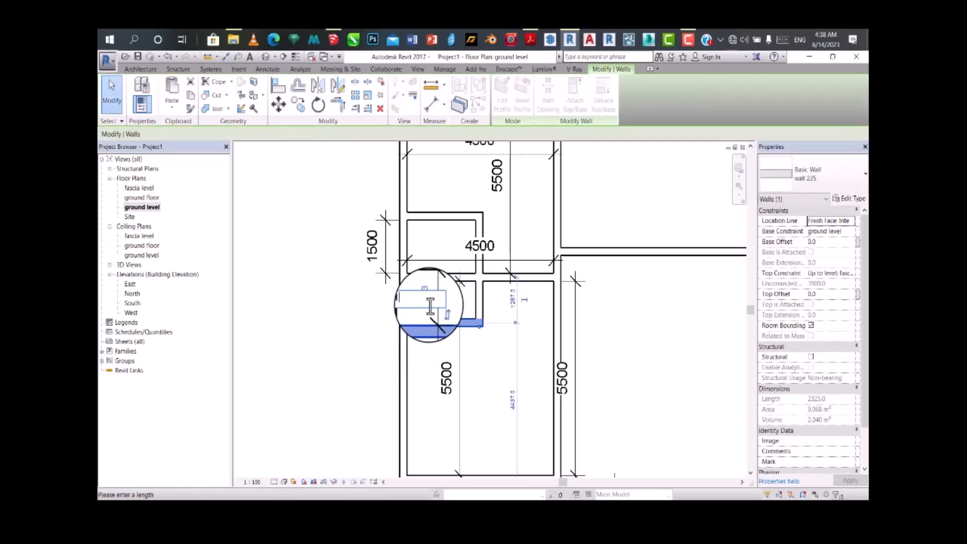
pyautogui.press('Return')
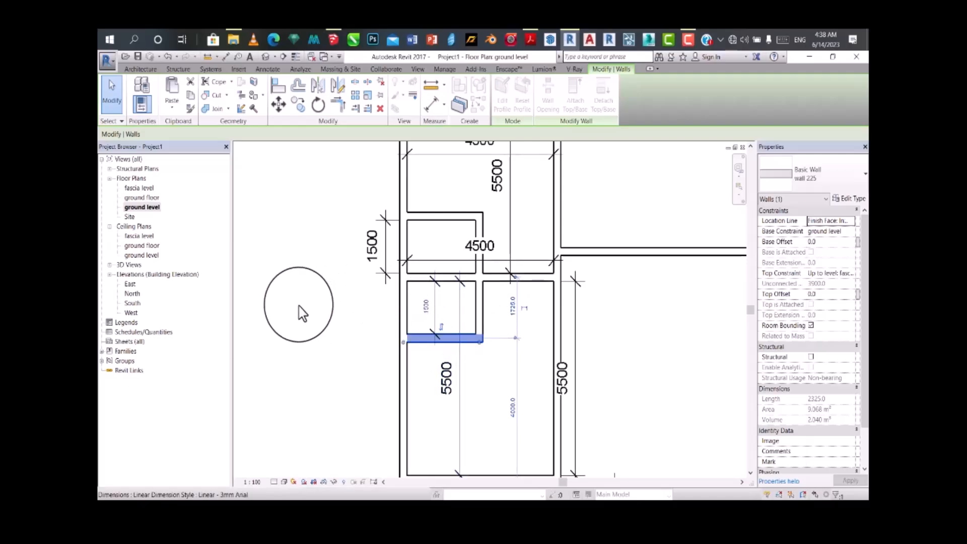
pyautogui.click(299, 305)
pyautogui.scroll(-2, 392, 276)
pyautogui.scroll(-3, 475, 292)
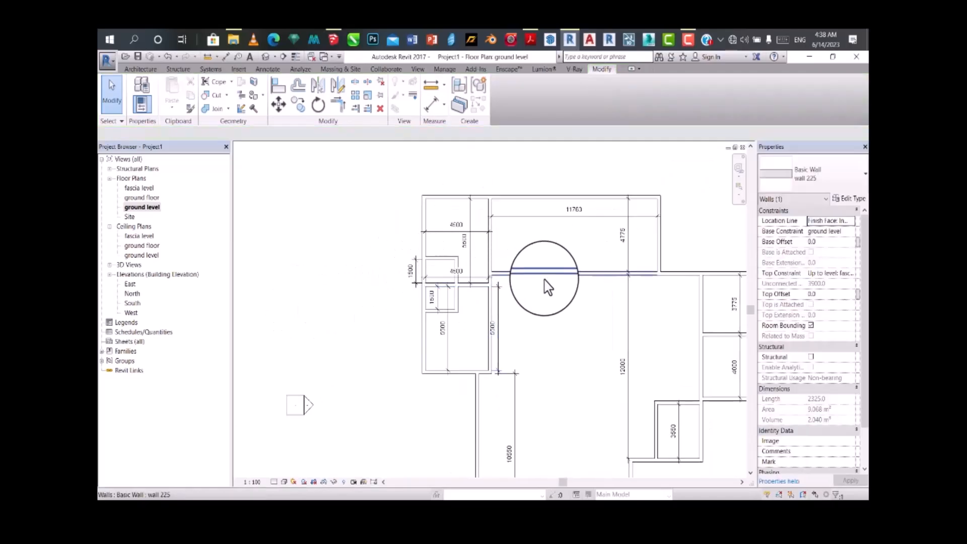
# Step: Set the upper middle room's interior width to 5000 mm by repositioning its right wall
pyautogui.scroll(-1, 546, 280)
pyautogui.scroll(2, 574, 276)
pyautogui.scroll(-2, 574, 282)
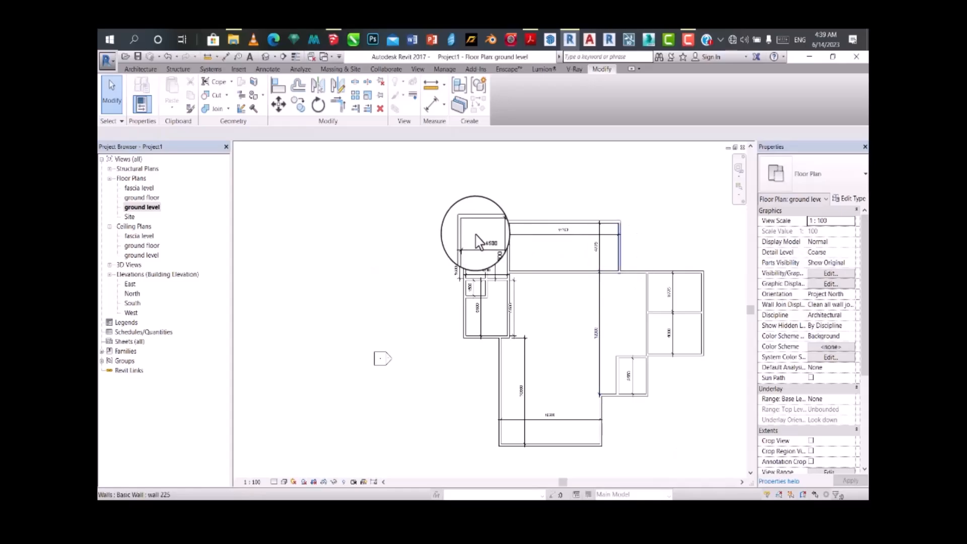
pyautogui.scroll(-1, 615, 251)
pyautogui.scroll(1, 625, 256)
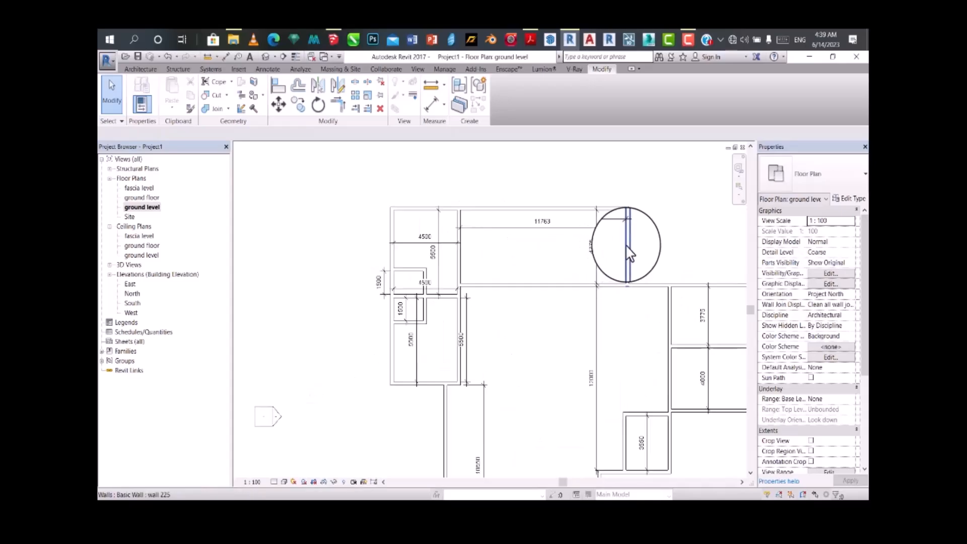
pyautogui.click(628, 254)
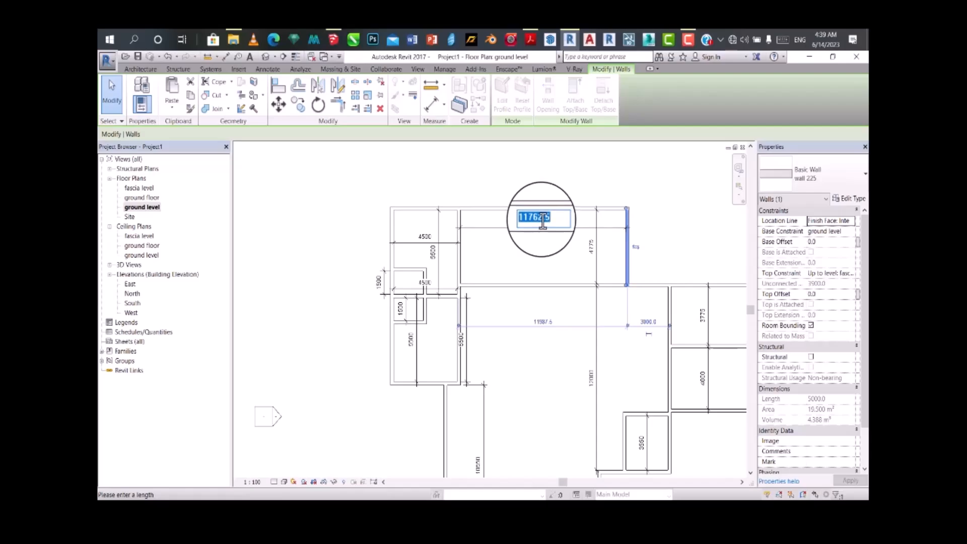
pyautogui.press('Return')
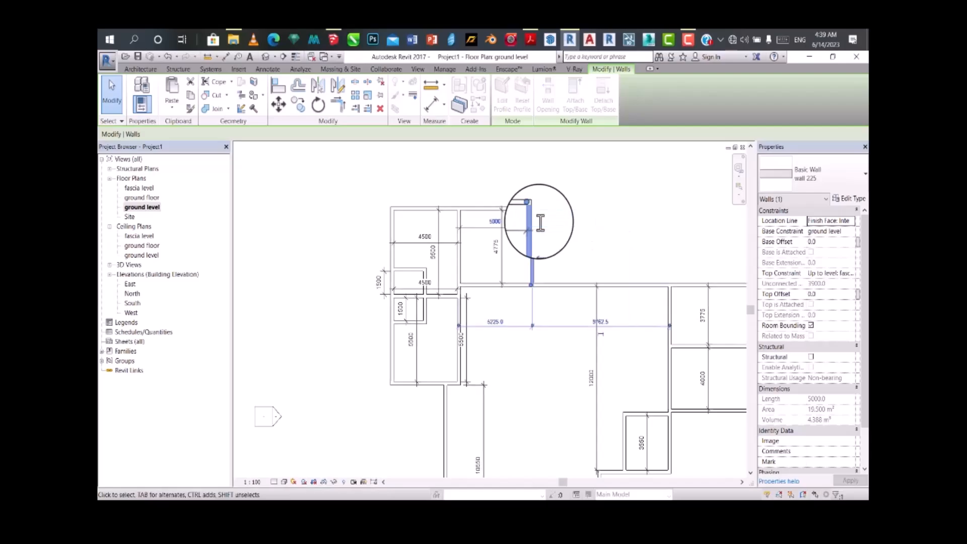
pyautogui.scroll(-3, 599, 315)
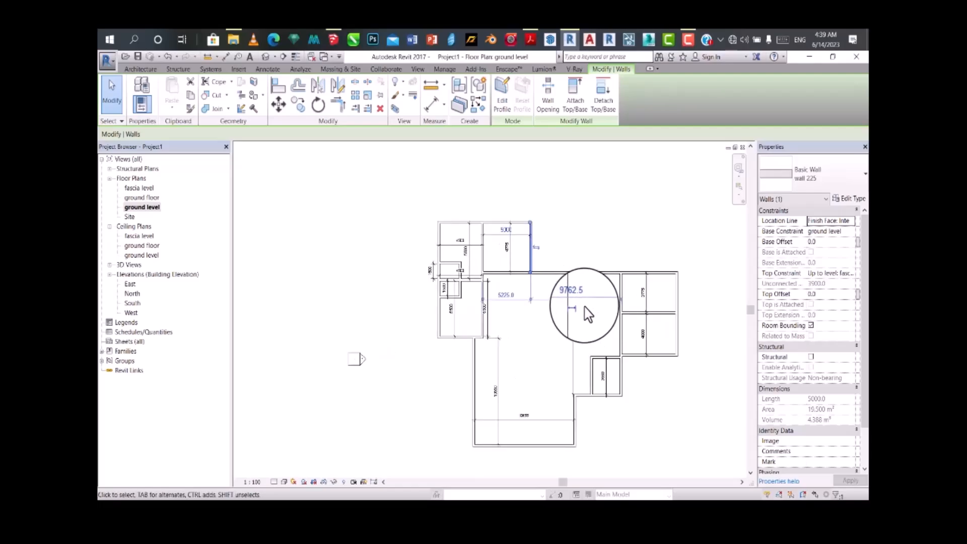
pyautogui.scroll(2, 585, 305)
pyautogui.scroll(-1, 503, 308)
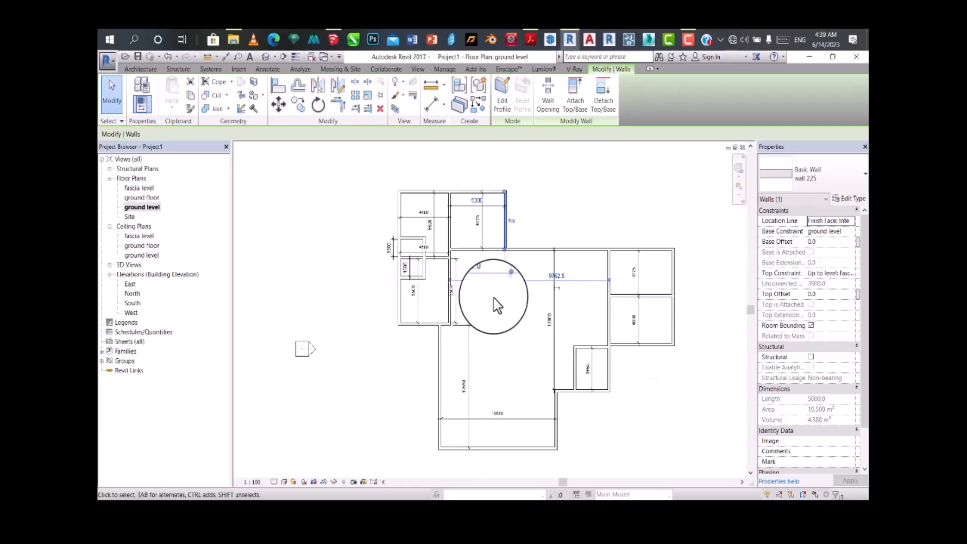
pyautogui.click(517, 313)
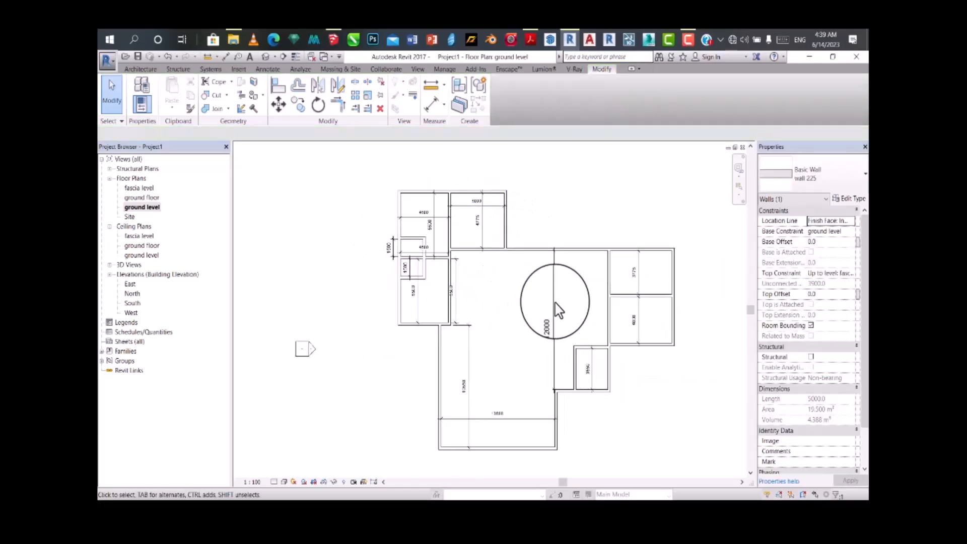
# Step: Dimension the central hall's width between the left rooms' wall and the right rooms' wall
pyautogui.click(433, 107)
pyautogui.scroll(2, 453, 267)
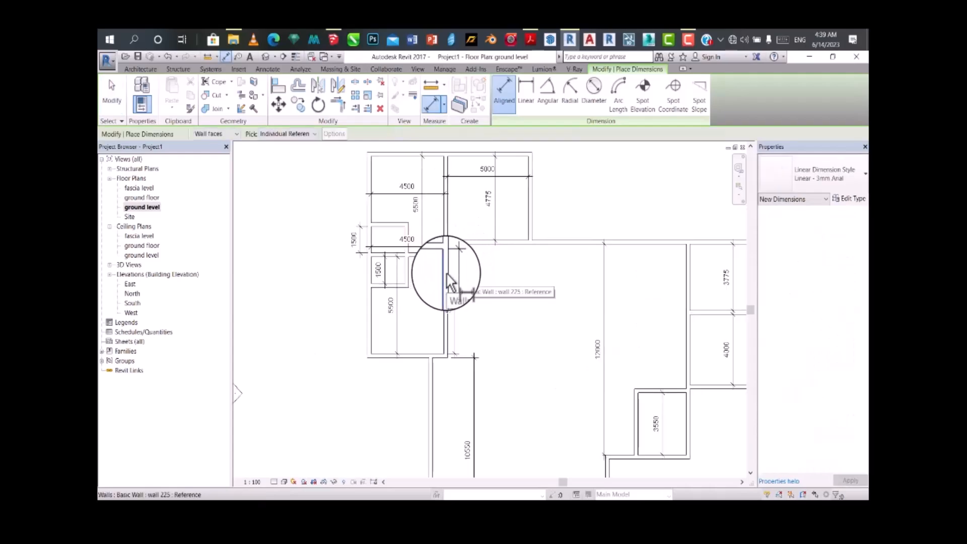
pyautogui.click(446, 274)
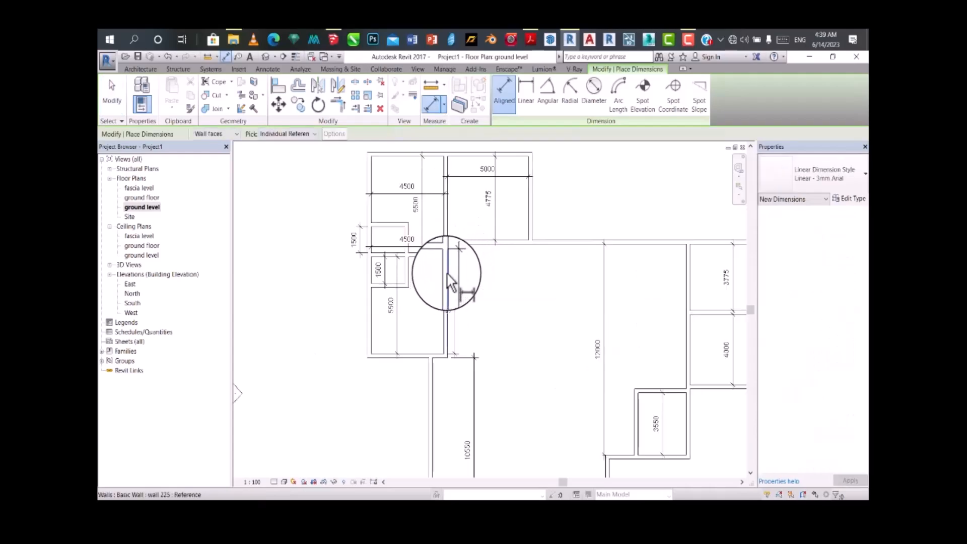
pyautogui.click(673, 295)
pyautogui.click(651, 295)
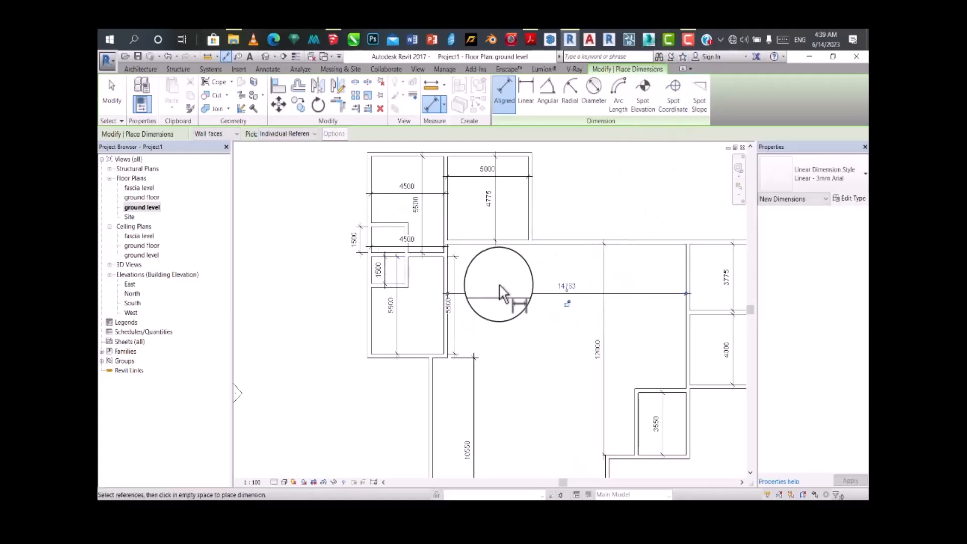
pyautogui.press('Escape')
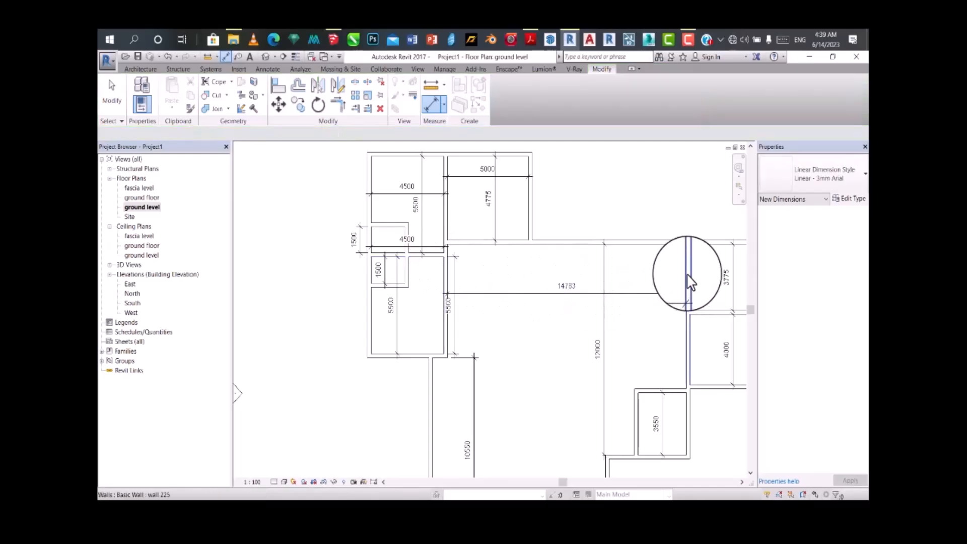
pyautogui.click(688, 275)
pyautogui.scroll(-1, 633, 222)
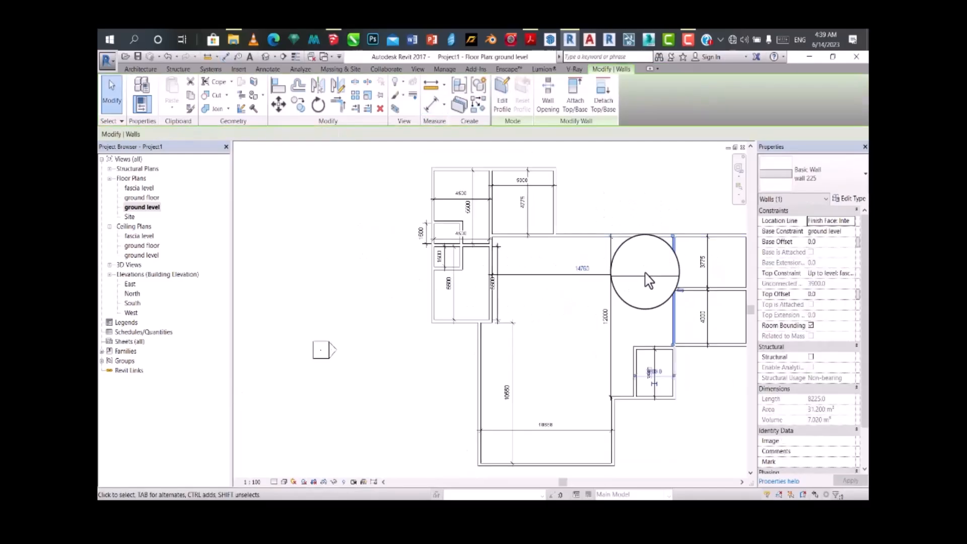
pyautogui.scroll(-1, 588, 270)
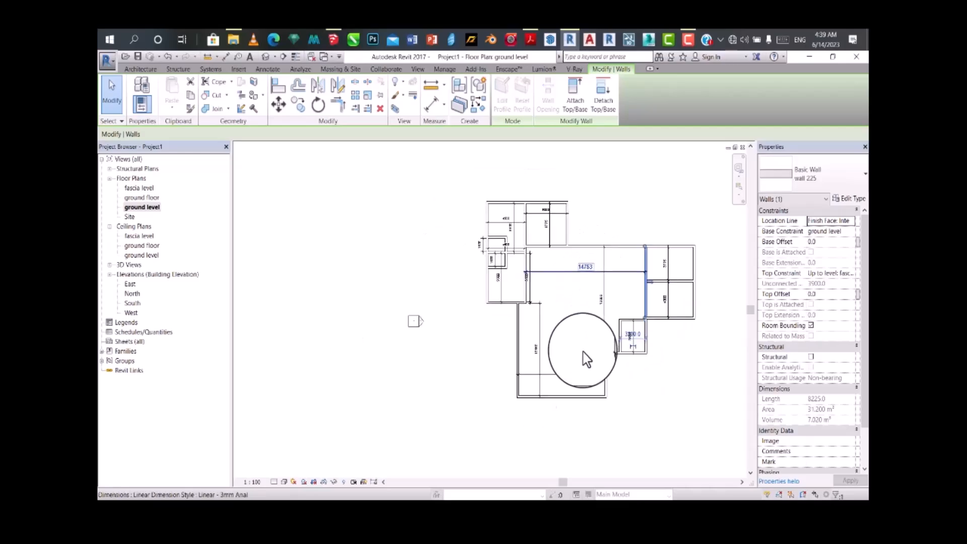
pyautogui.scroll(1, 603, 375)
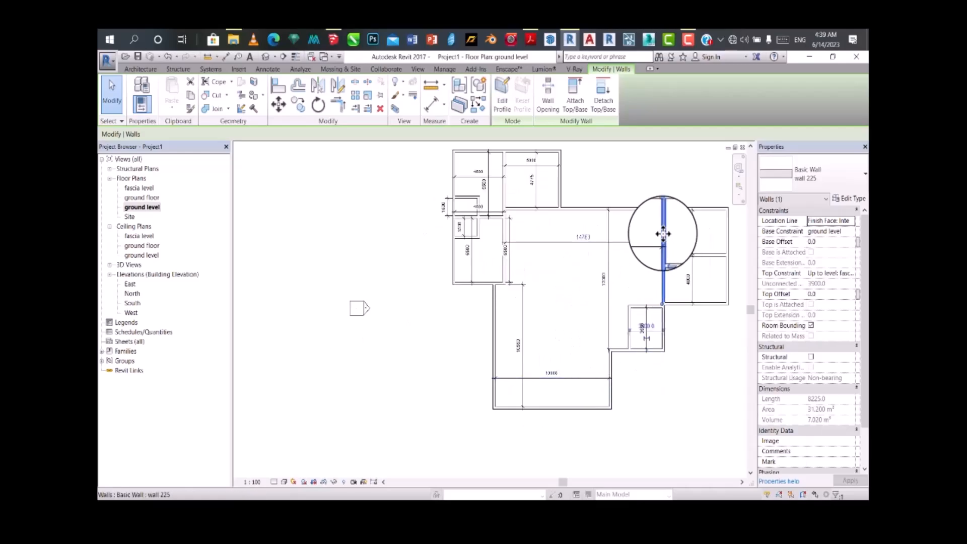
pyautogui.click(650, 263)
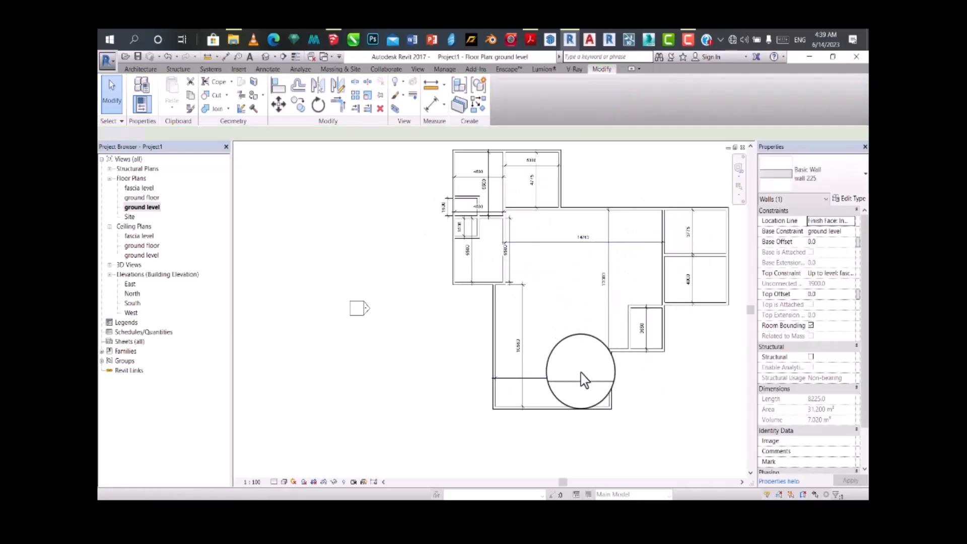
pyautogui.click(611, 395)
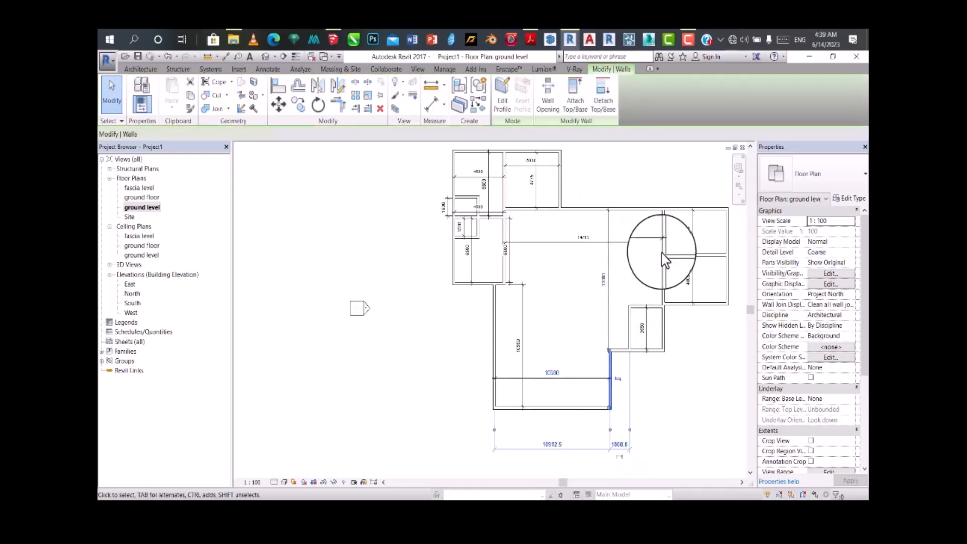
pyautogui.scroll(3, 665, 305)
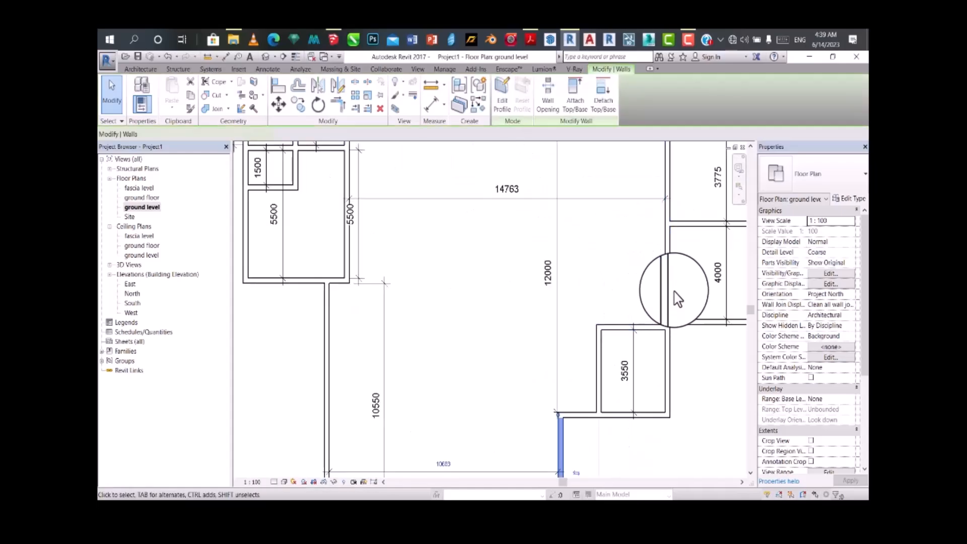
pyautogui.click(663, 327)
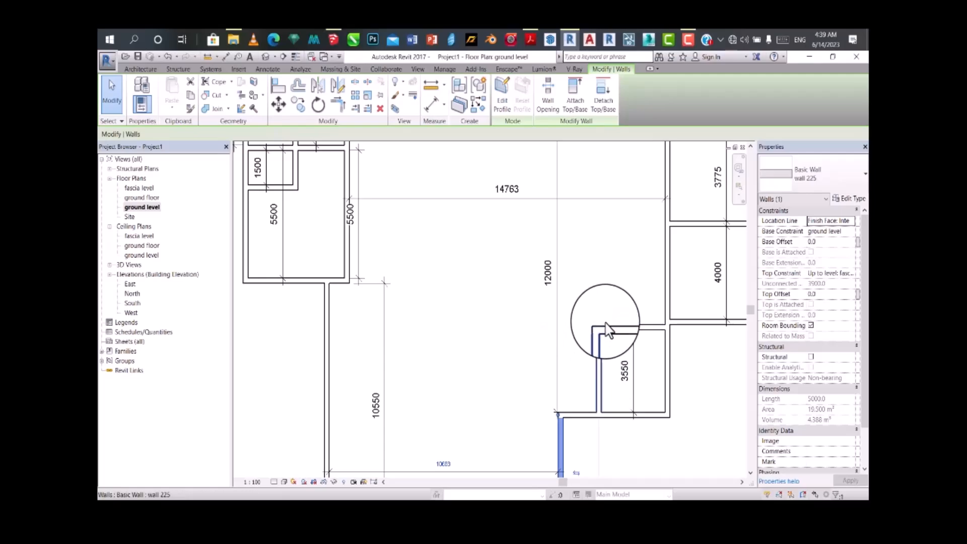
pyautogui.scroll(-2, 614, 305)
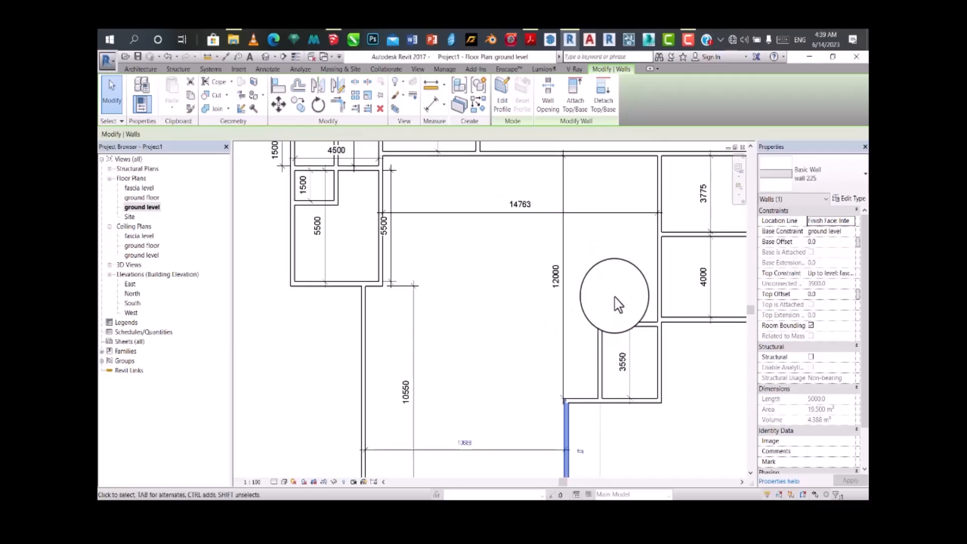
# Step: Try to set the central hall's width to 5000 mm by repositioning its right wall
pyautogui.click(653, 267)
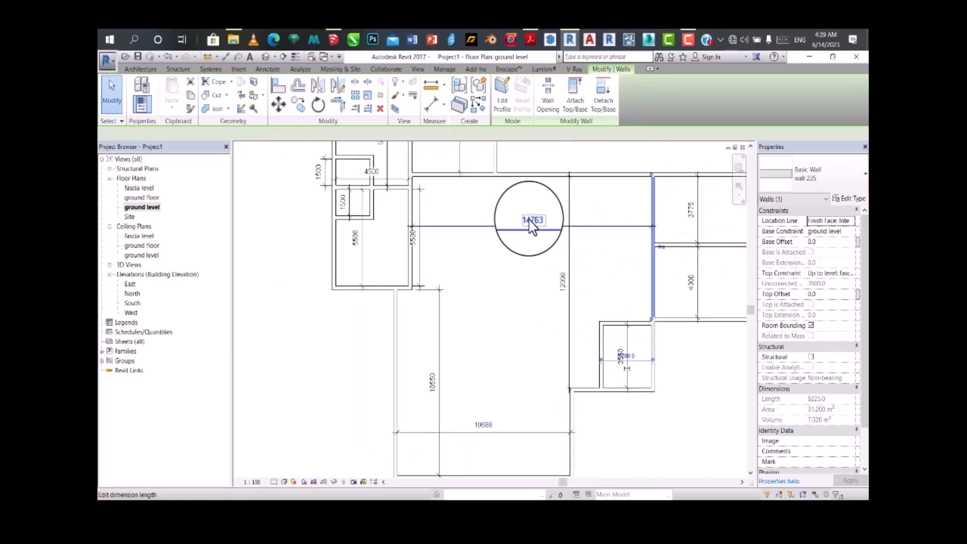
pyautogui.click(533, 218)
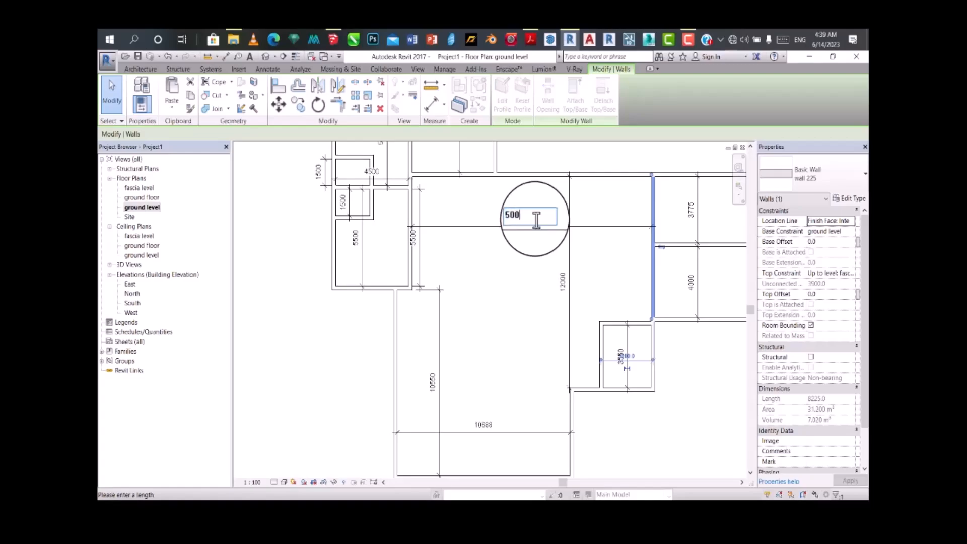
pyautogui.press('Return')
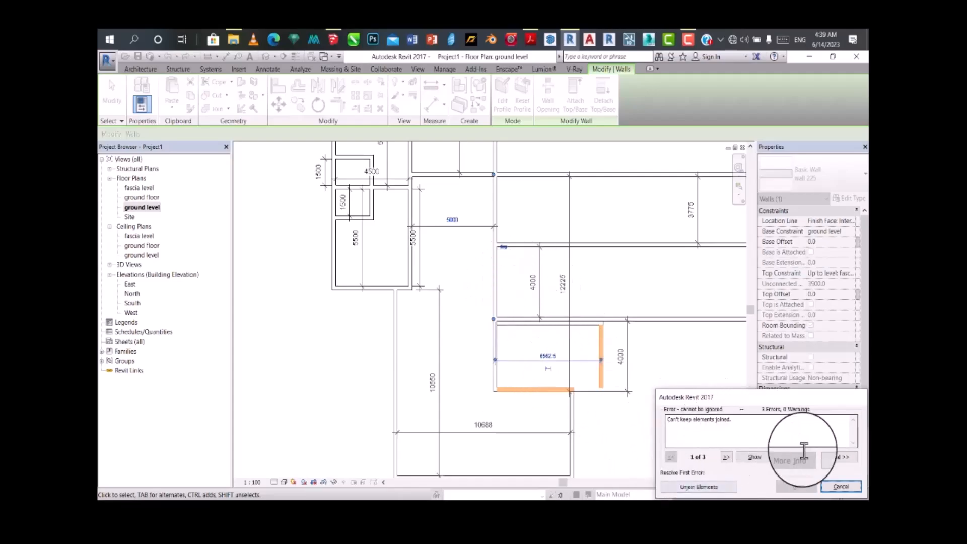
pyautogui.click(841, 485)
# Step: Set the lowest section's interior width to 7000 mm by repositioning its right wall
pyautogui.scroll(-3, 554, 342)
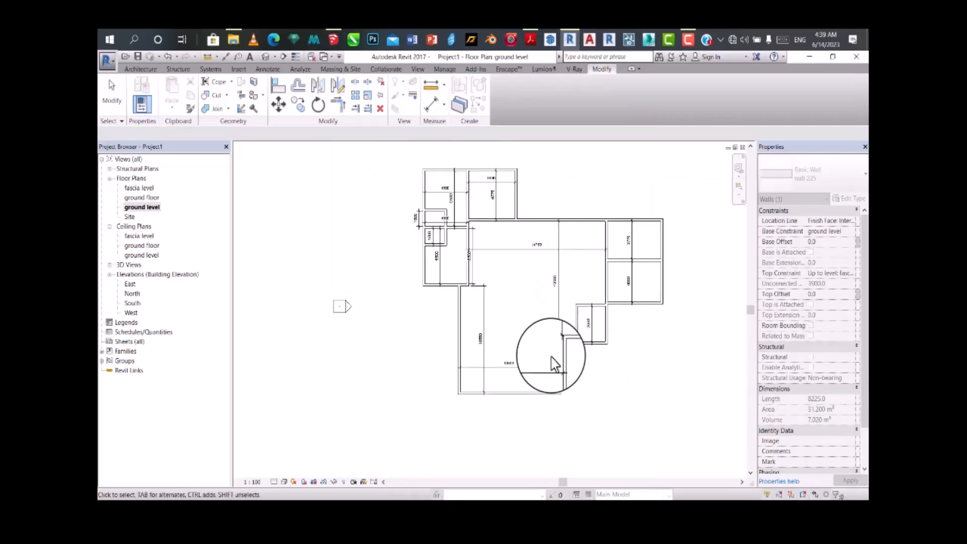
pyautogui.click(562, 390)
pyautogui.click(490, 360)
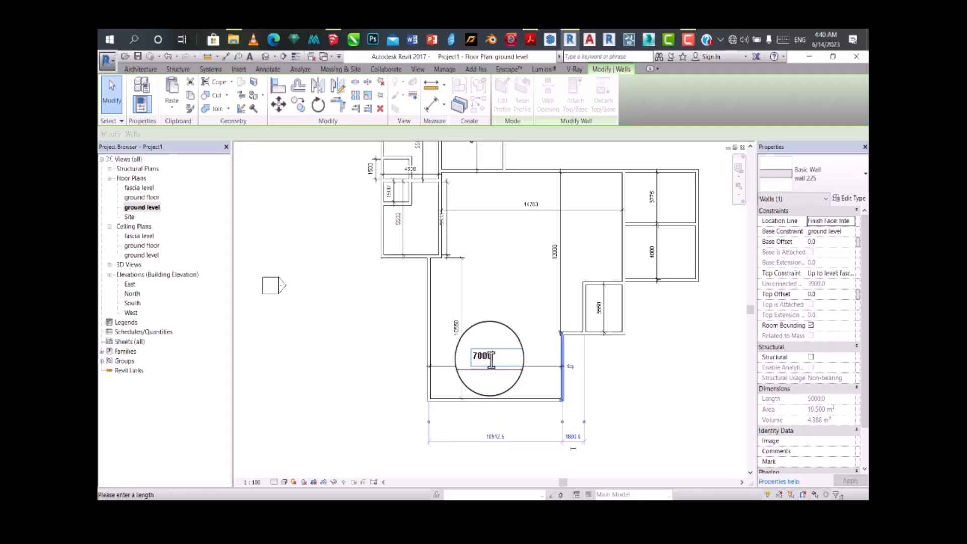
pyautogui.write('7000')
pyautogui.press('Return')
pyautogui.scroll(3, 557, 345)
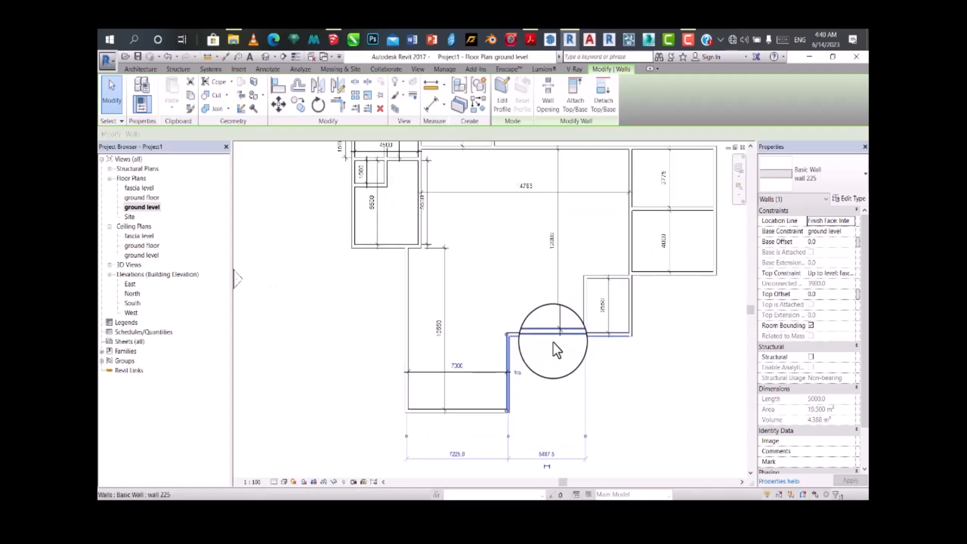
# Step: Dimension the horizontal distance from the lowest section's right wall to the 3550 mm high room's left wall
pyautogui.scroll(2, 579, 327)
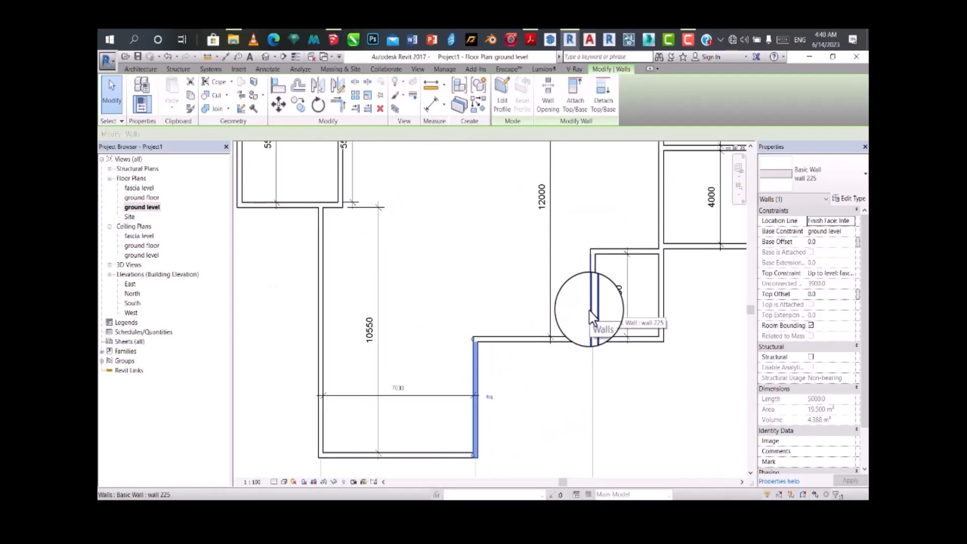
pyautogui.scroll(-2, 602, 326)
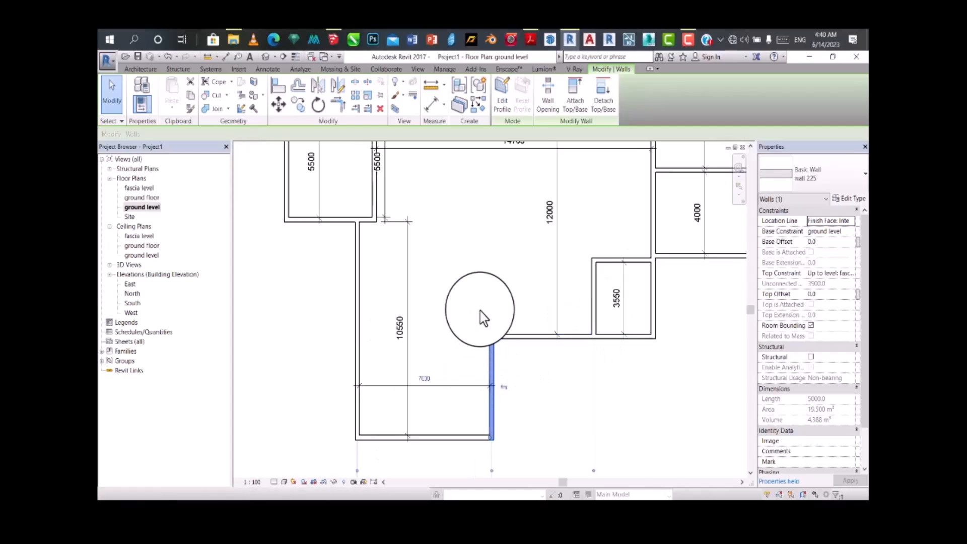
pyautogui.click(427, 108)
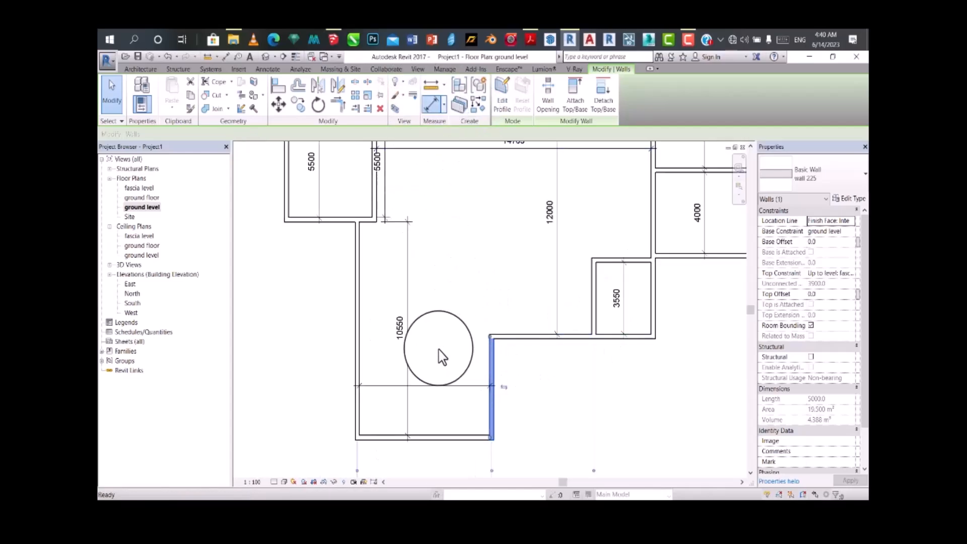
pyautogui.click(487, 365)
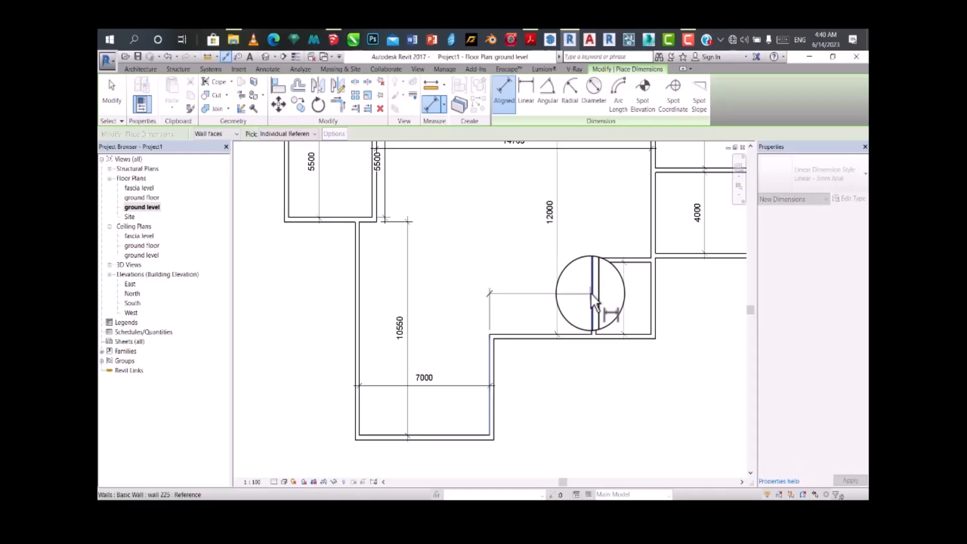
pyautogui.click(540, 319)
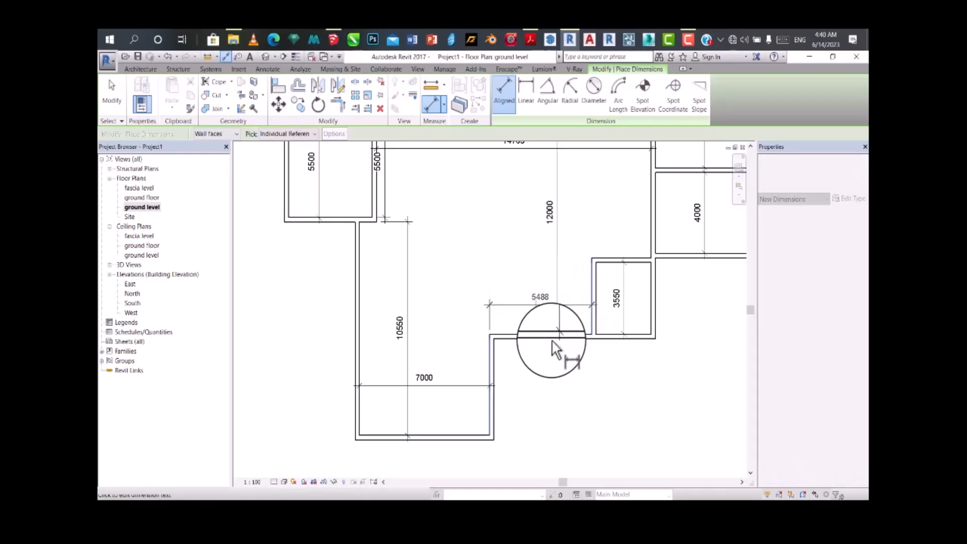
pyautogui.press('Escape')
pyautogui.press('Escape')
# Step: Set the offset from the lowest section's right wall to 3000 mm by repositioning the 3550 mm high room's left wall
pyautogui.click(594, 292)
pyautogui.click(540, 297)
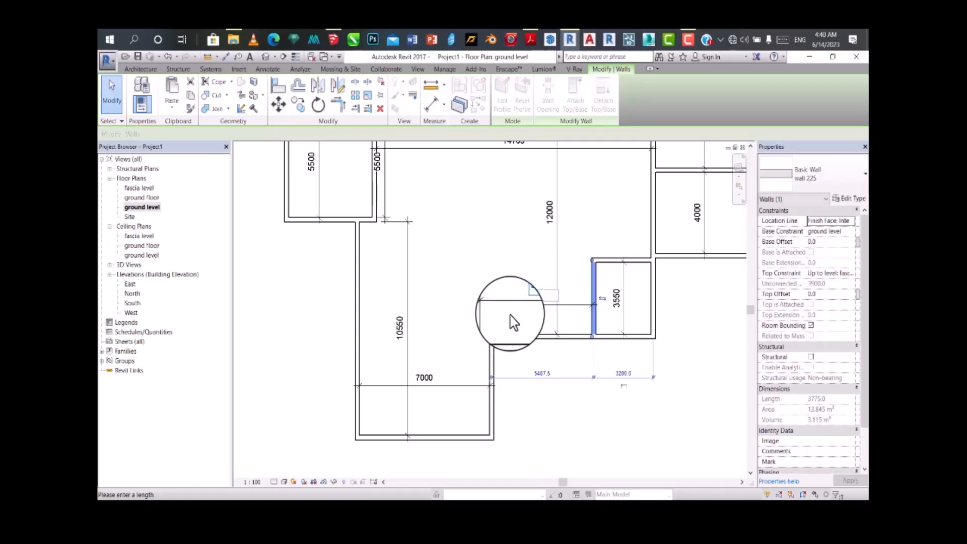
pyautogui.write('3000')
pyautogui.press('Return')
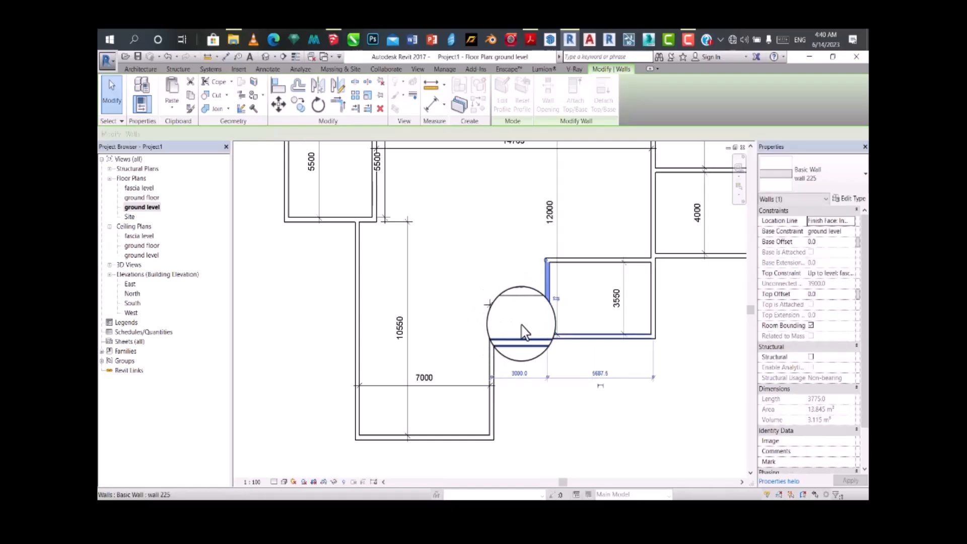
pyautogui.click(520, 374)
pyautogui.click(584, 301)
# Step: Set the central hall's width to 10000 mm by repositioning its right wall
pyautogui.scroll(1, 510, 330)
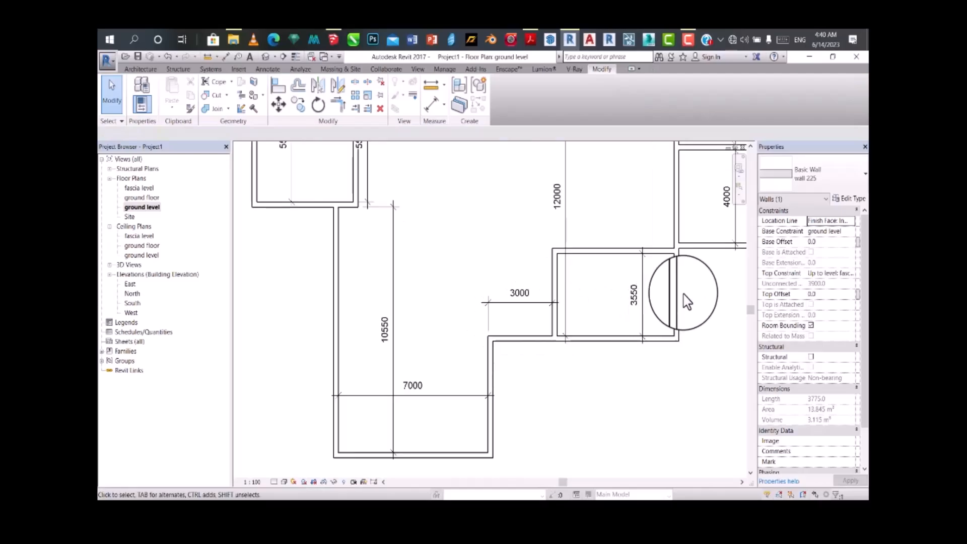
pyautogui.scroll(-4, 607, 342)
pyautogui.scroll(3, 640, 292)
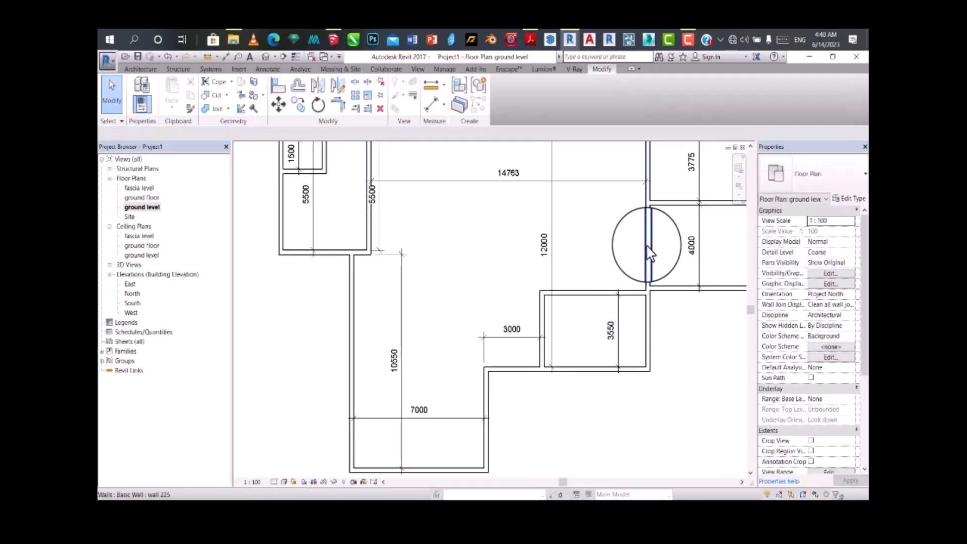
pyautogui.click(649, 254)
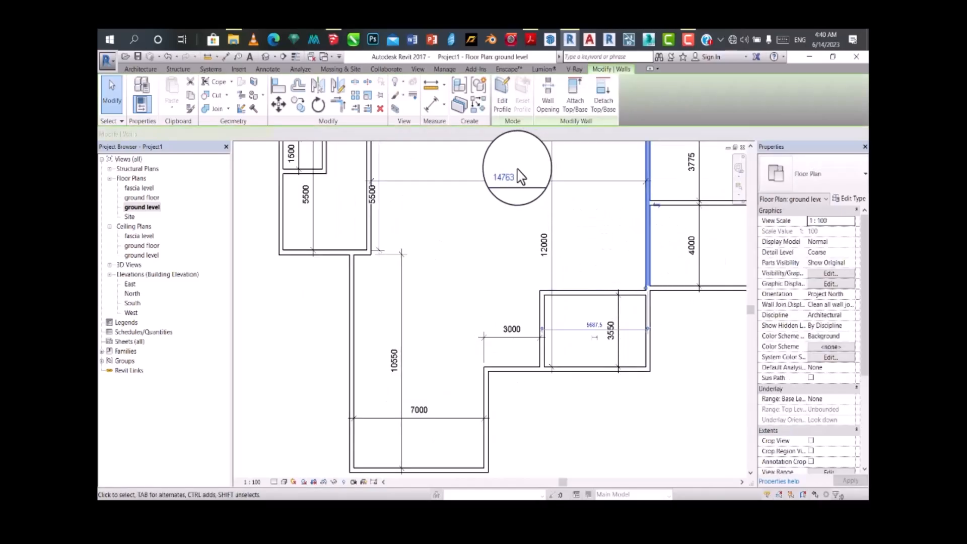
pyautogui.scroll(-1, 561, 297)
pyautogui.scroll(2, 556, 292)
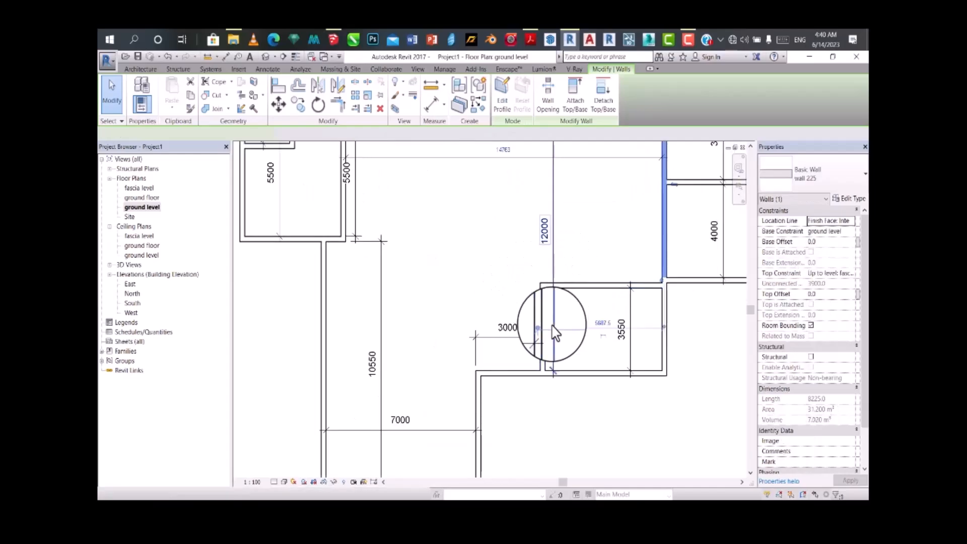
pyautogui.scroll(-1, 549, 328)
pyautogui.click(529, 209)
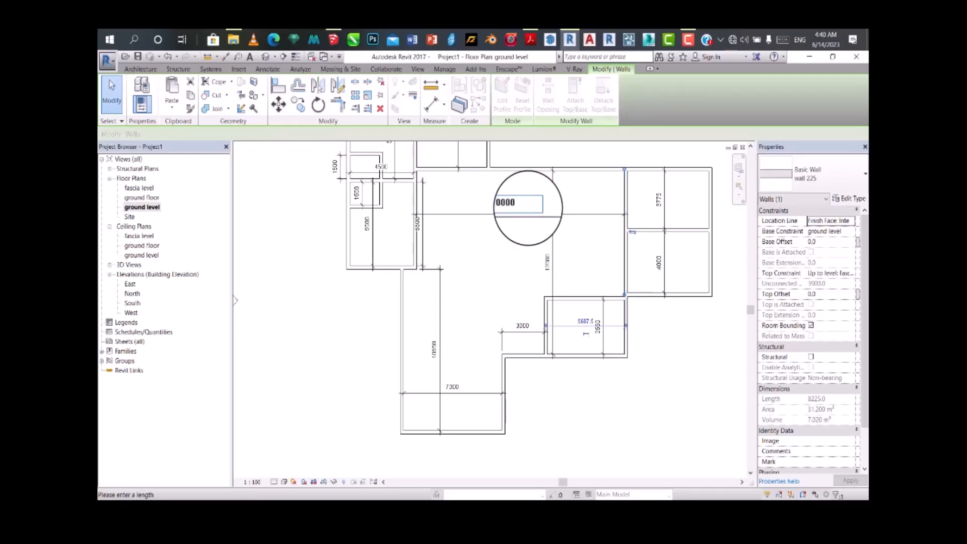
pyautogui.press('Return')
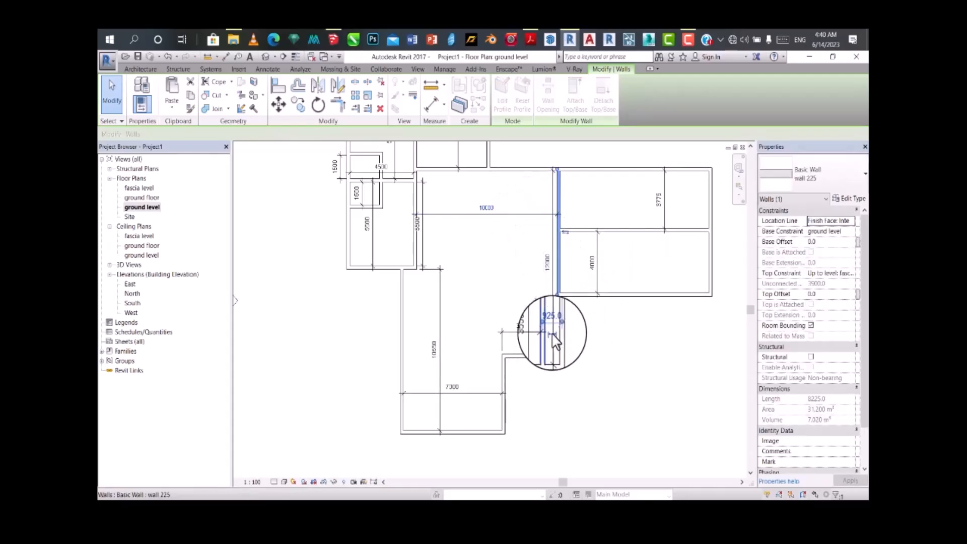
# Step: Dimension the interior width of the narrow 3550 mm high room at the central hall's lower right corner
pyautogui.scroll(3, 564, 328)
pyautogui.scroll(3, 565, 320)
pyautogui.scroll(-4, 534, 210)
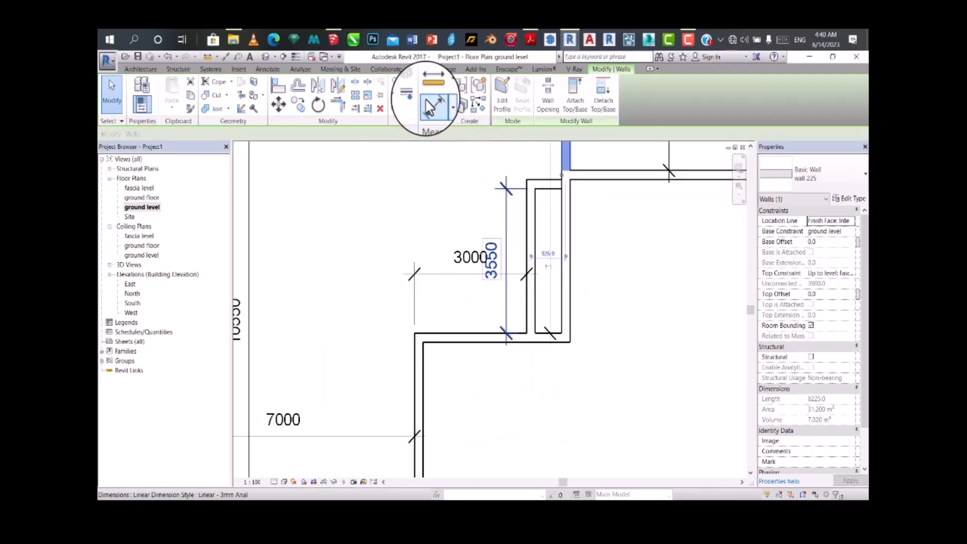
pyautogui.click(434, 103)
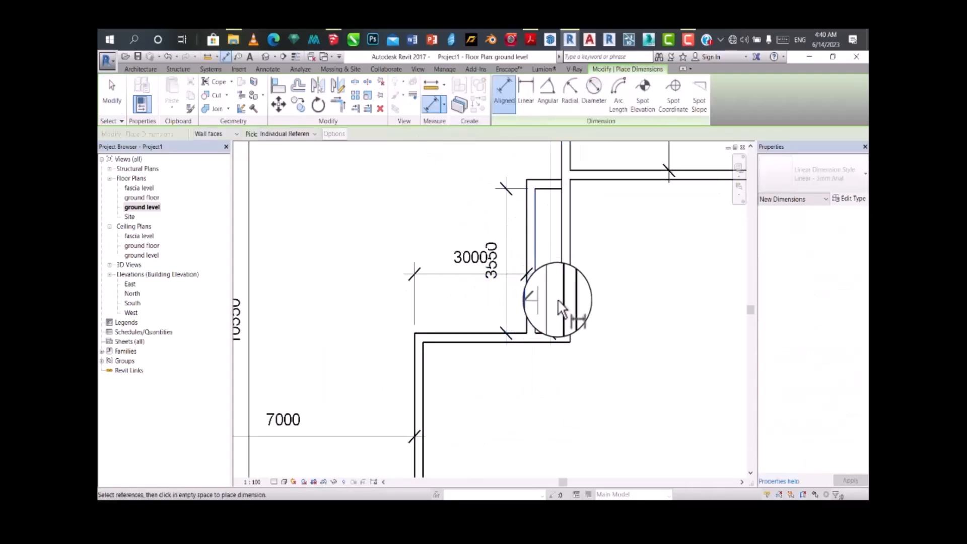
pyautogui.click(560, 300)
pyautogui.click(564, 398)
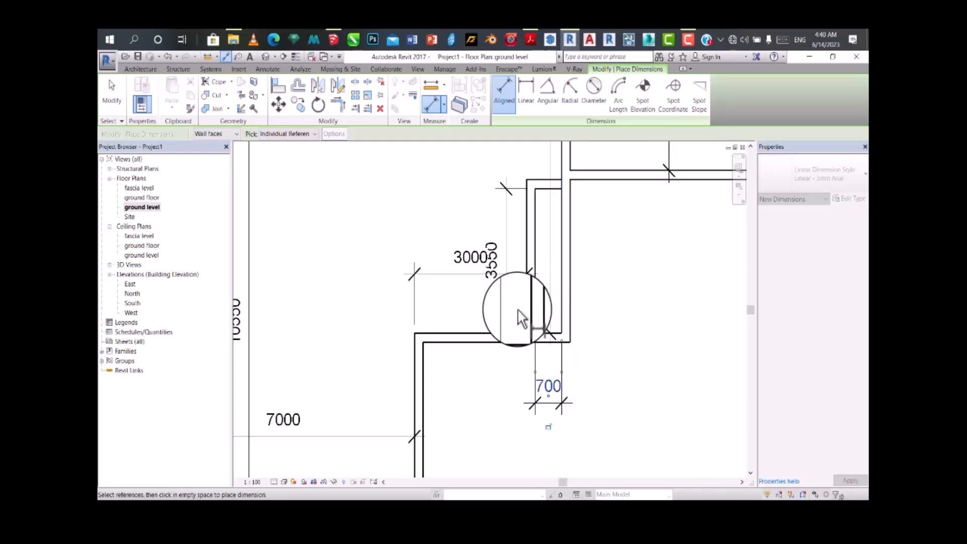
pyautogui.press('Escape')
pyautogui.press('Escape')
pyautogui.click(530, 305)
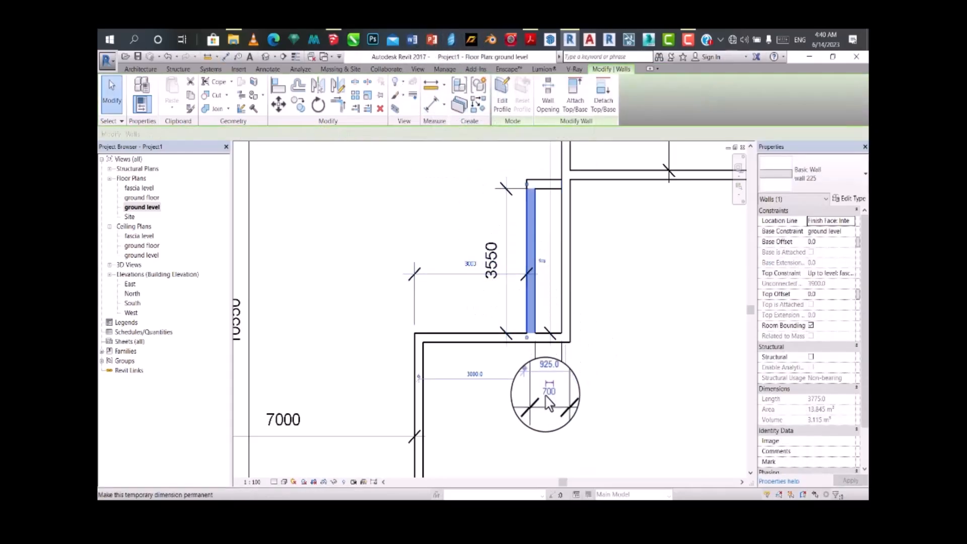
pyautogui.click(546, 375)
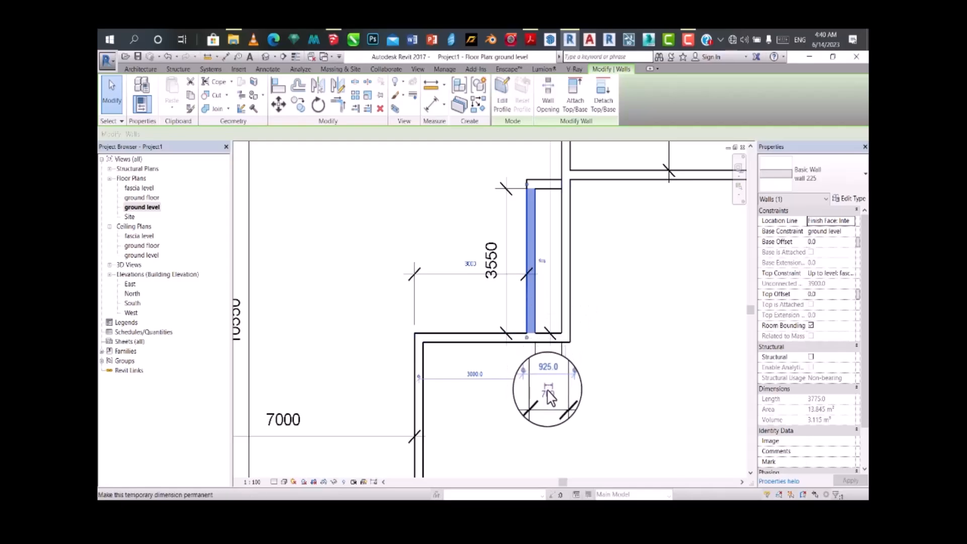
pyautogui.click(549, 372)
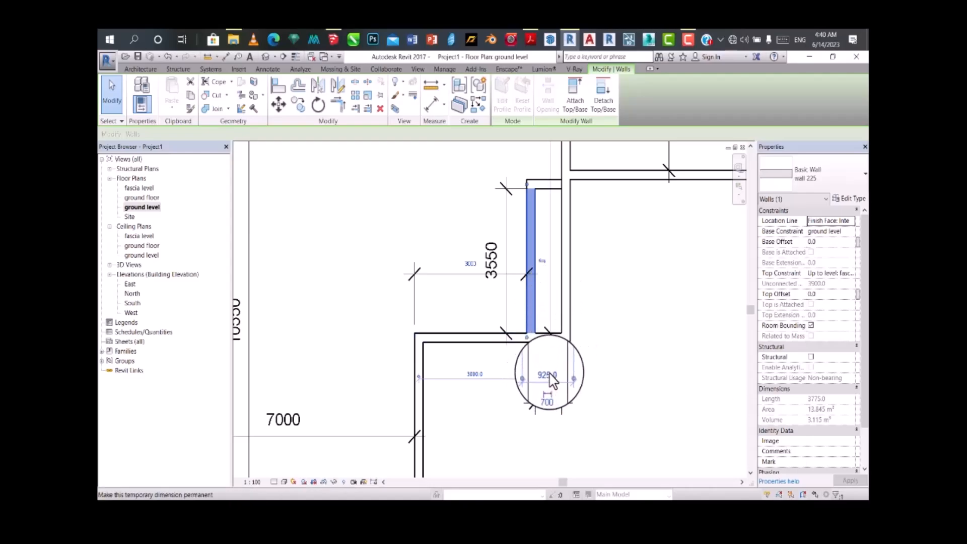
pyautogui.click(582, 274)
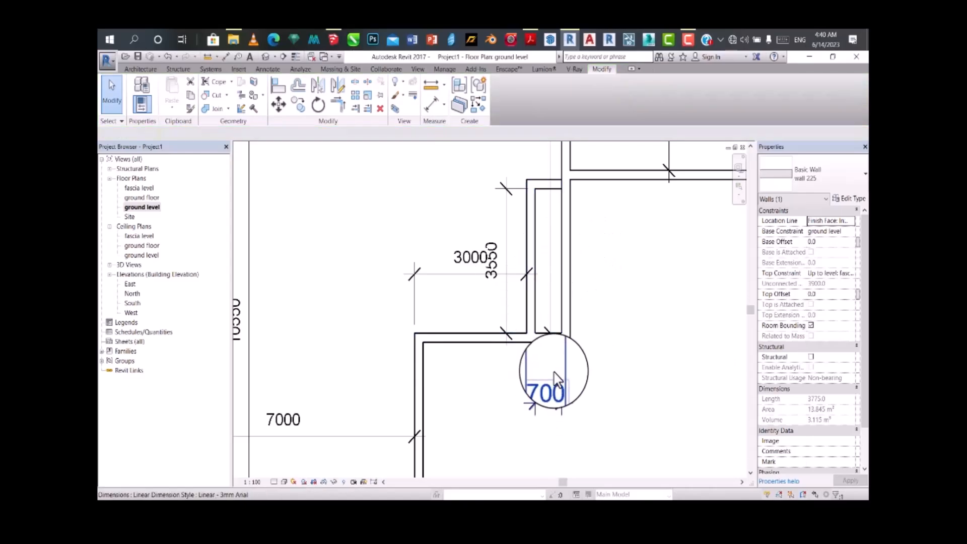
# Step: Set the narrow room's interior width to 1200 mm by repositioning its left wall, making the wall's lower temporary dimensions permanent
pyautogui.click(536, 316)
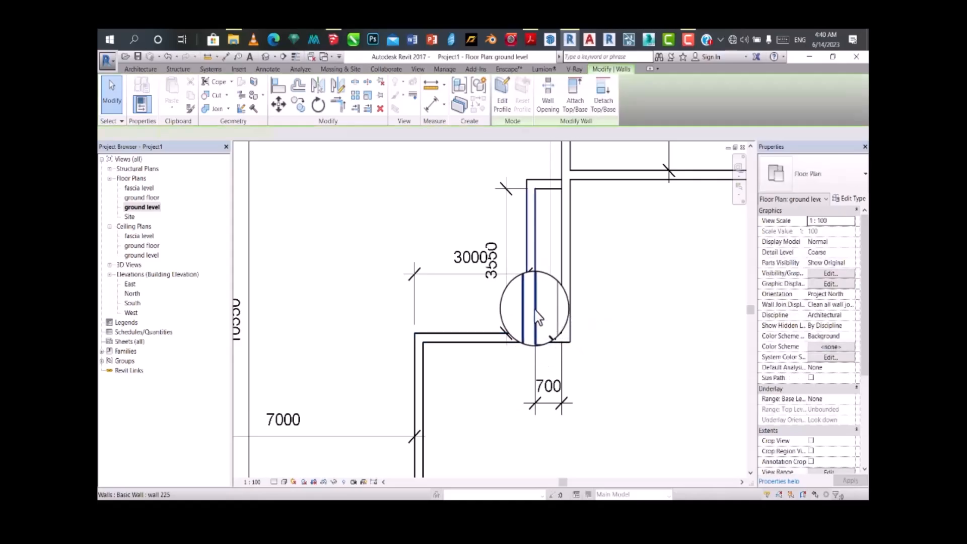
pyautogui.click(545, 376)
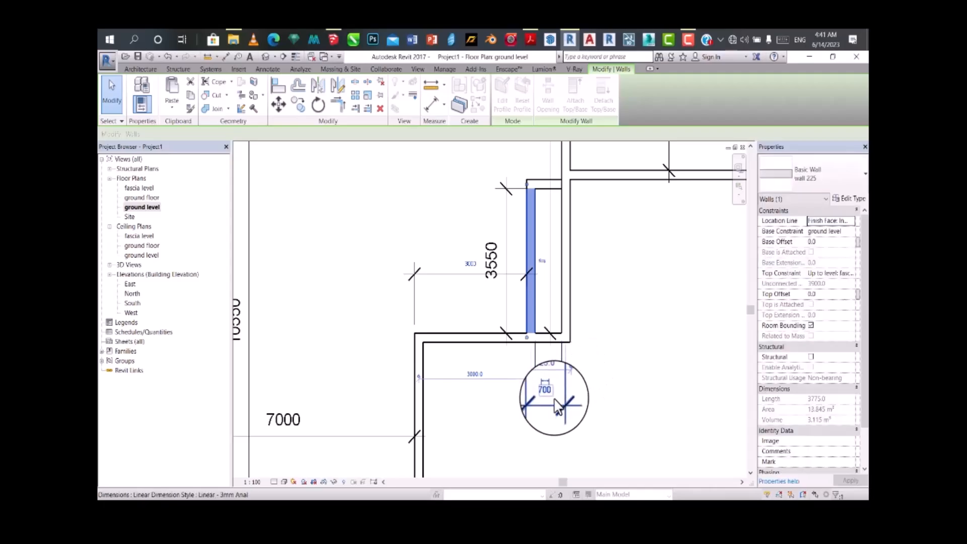
pyautogui.click(551, 392)
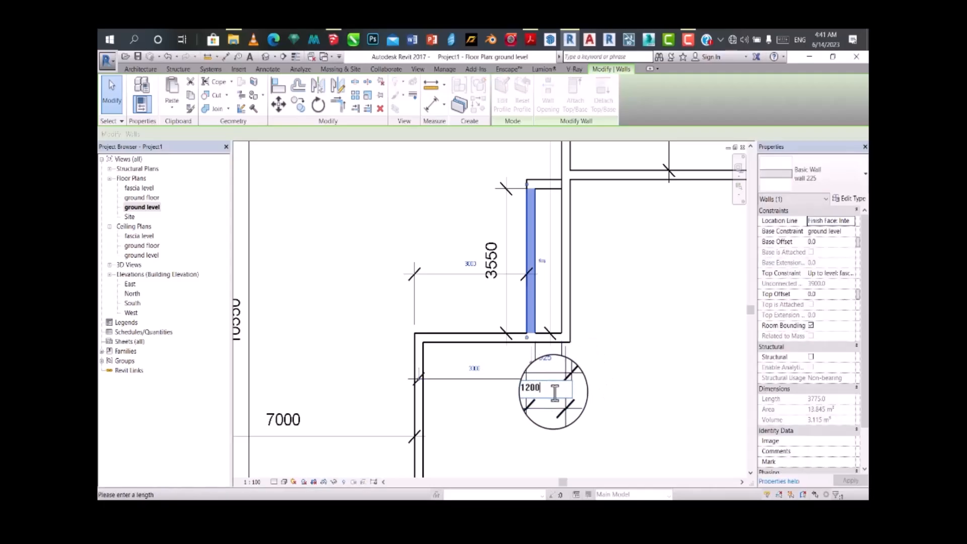
pyautogui.press('Return')
pyautogui.click(589, 354)
pyautogui.scroll(2, 549, 235)
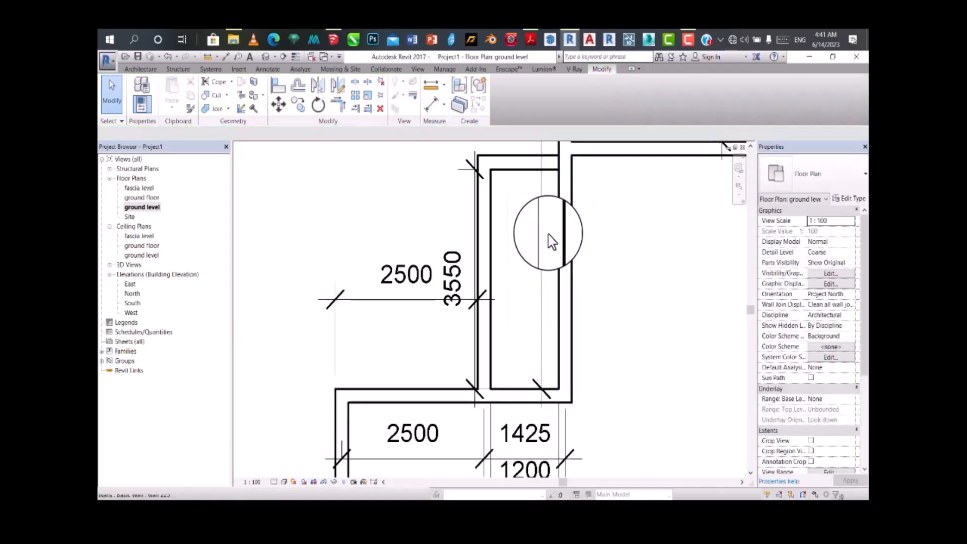
pyautogui.scroll(-3, 552, 242)
pyautogui.click(534, 202)
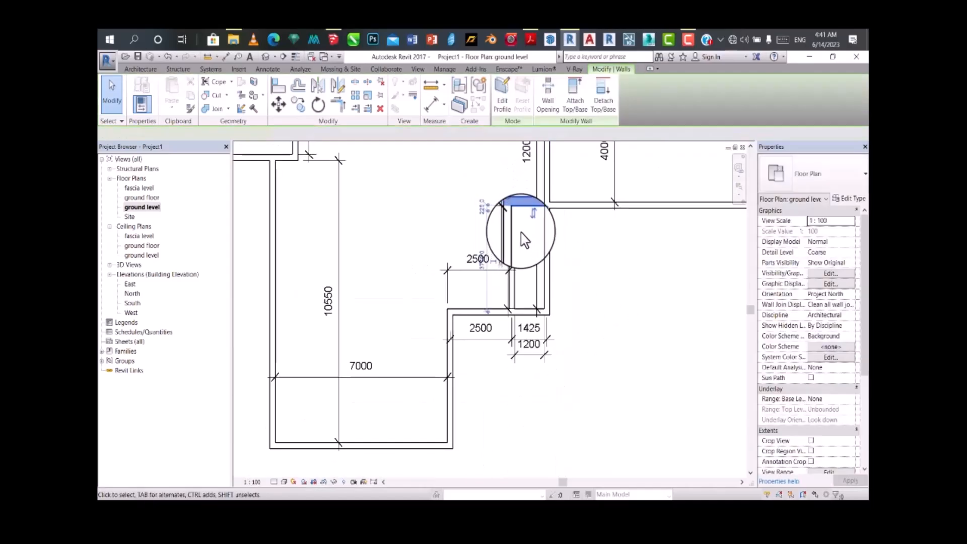
pyautogui.scroll(2, 535, 229)
pyautogui.scroll(-3, 486, 302)
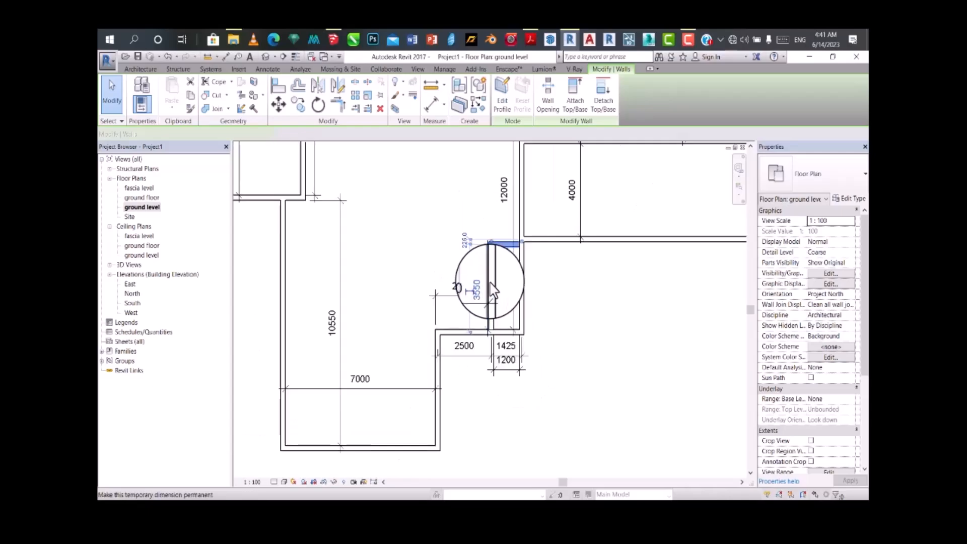
pyautogui.click(576, 292)
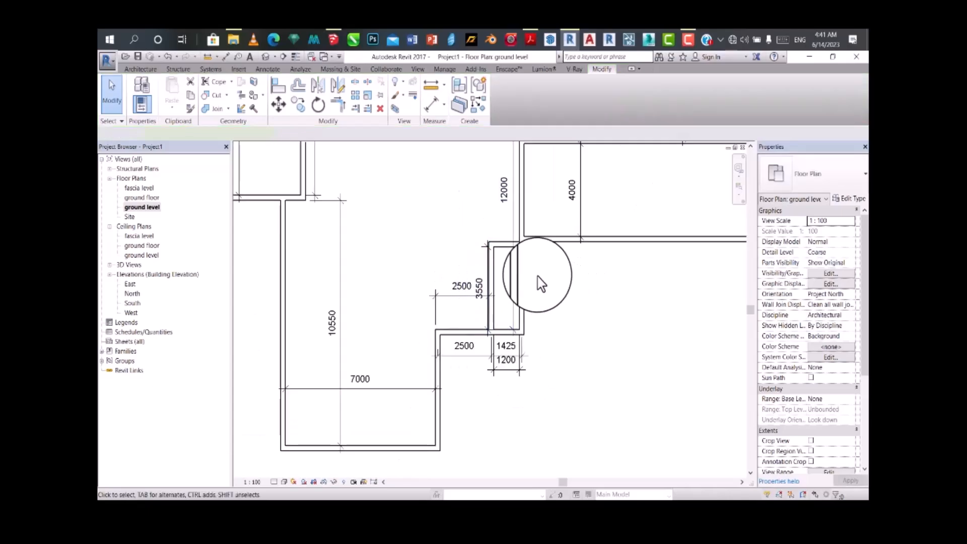
pyautogui.click(503, 249)
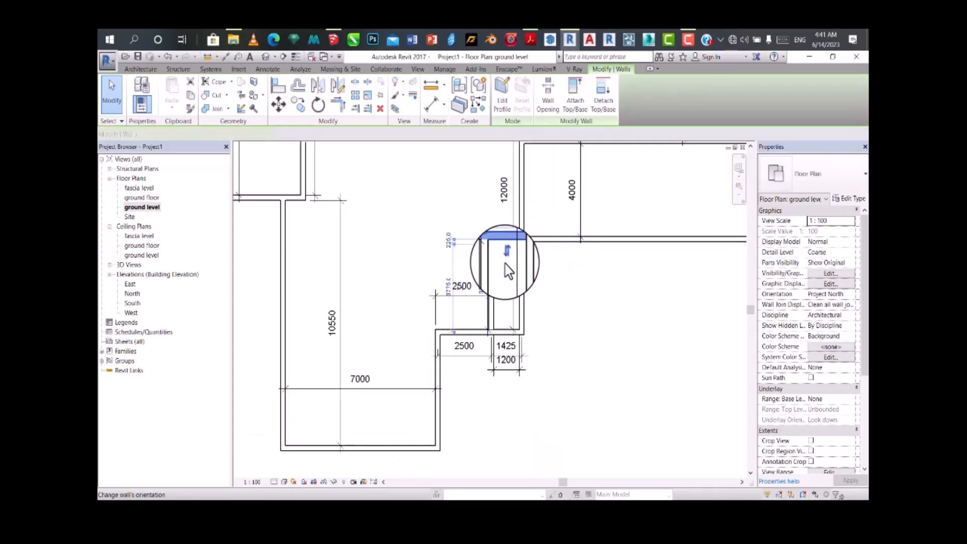
# Step: Dimension the narrow room's interior height between its upper and lower walls, placing the dimension outside its right wall
pyautogui.click(431, 103)
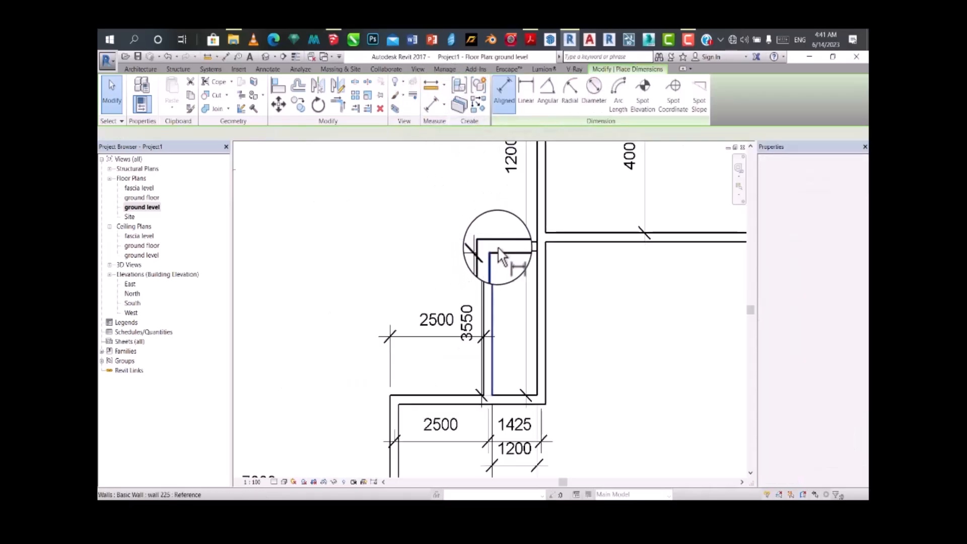
pyautogui.scroll(2, 497, 248)
pyautogui.click(498, 249)
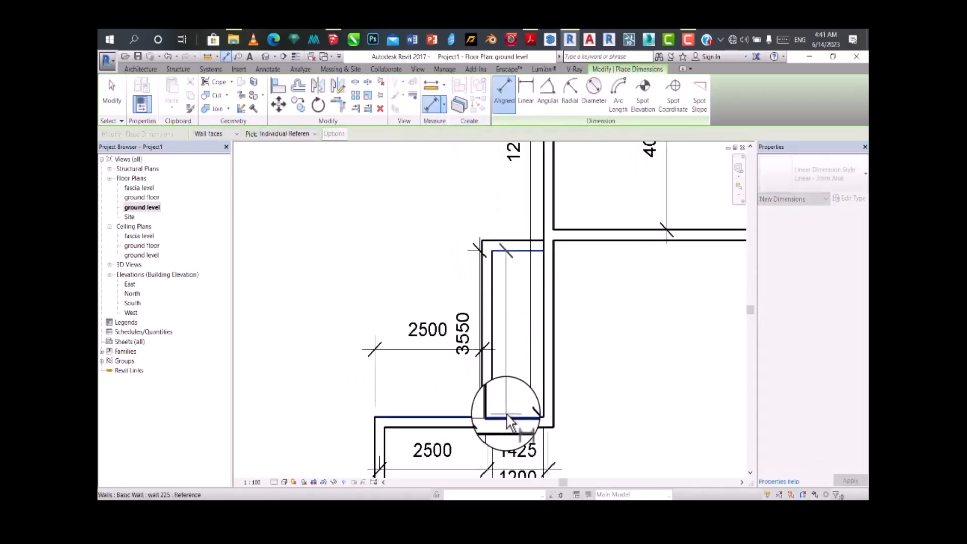
pyautogui.click(524, 399)
pyautogui.click(615, 379)
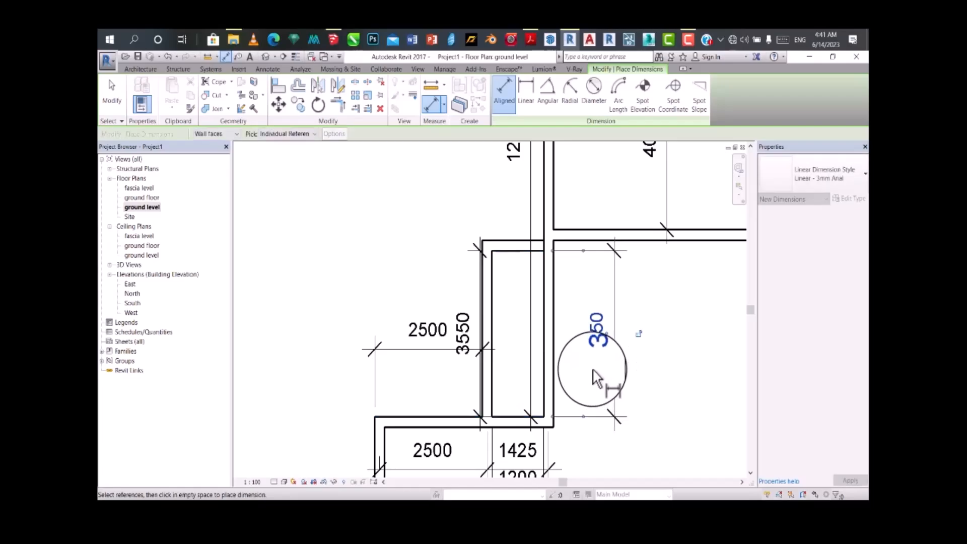
pyautogui.press('Escape')
pyautogui.press('Escape')
# Step: Set the narrow room's interior height to 2100 mm by repositioning its upper wall, and delete the duplicate height dimension outside its right wall
pyautogui.click(504, 245)
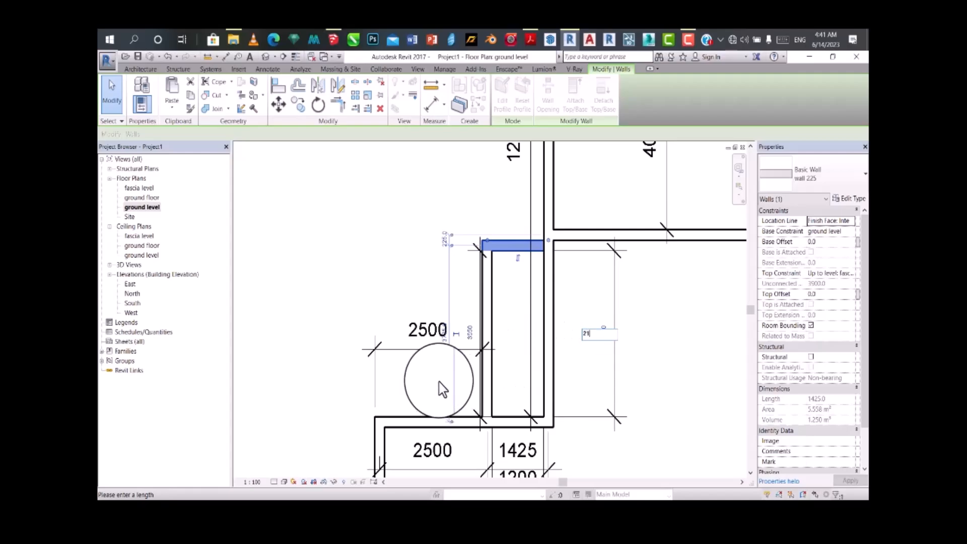
pyautogui.press('Return')
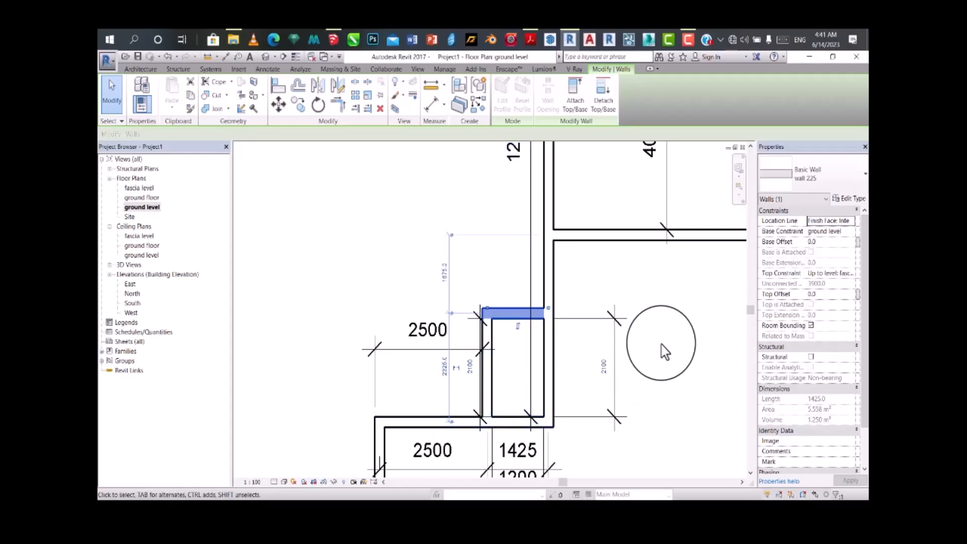
pyautogui.click(663, 349)
pyautogui.click(615, 347)
pyautogui.press('Delete')
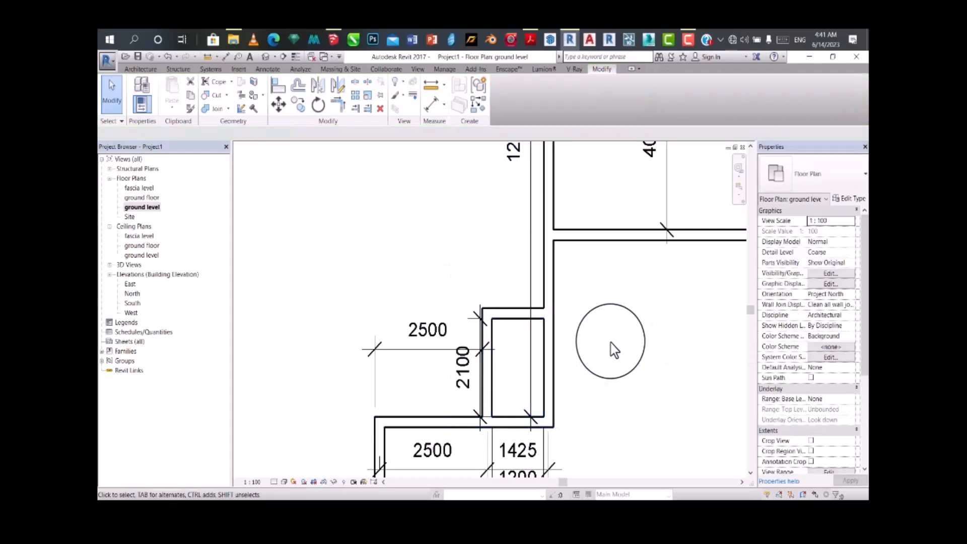
# Step: Examine the overall floor plan layout and the dimensions of its rooms
pyautogui.scroll(-3, 561, 364)
pyautogui.scroll(2, 554, 318)
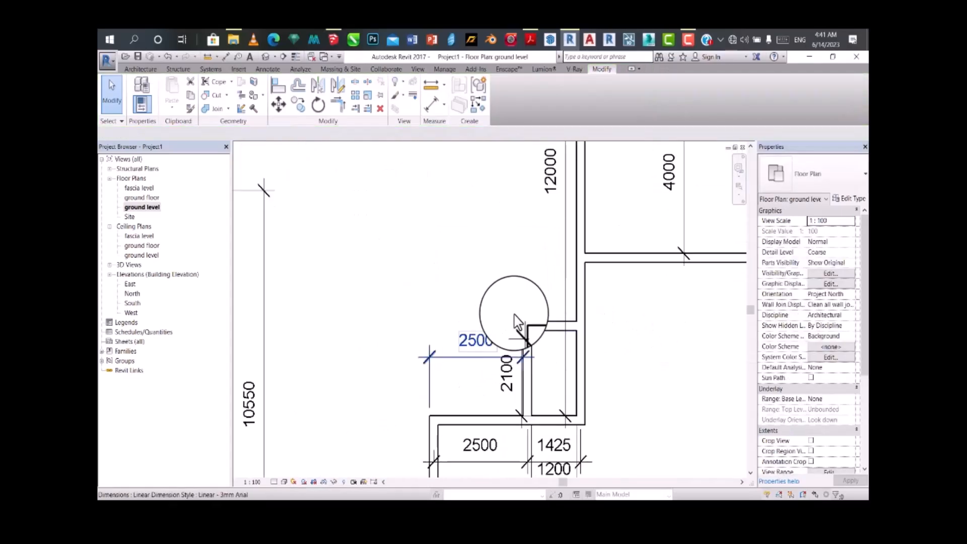
pyautogui.scroll(-2, 522, 317)
pyautogui.scroll(-2, 523, 322)
pyautogui.scroll(2, 517, 334)
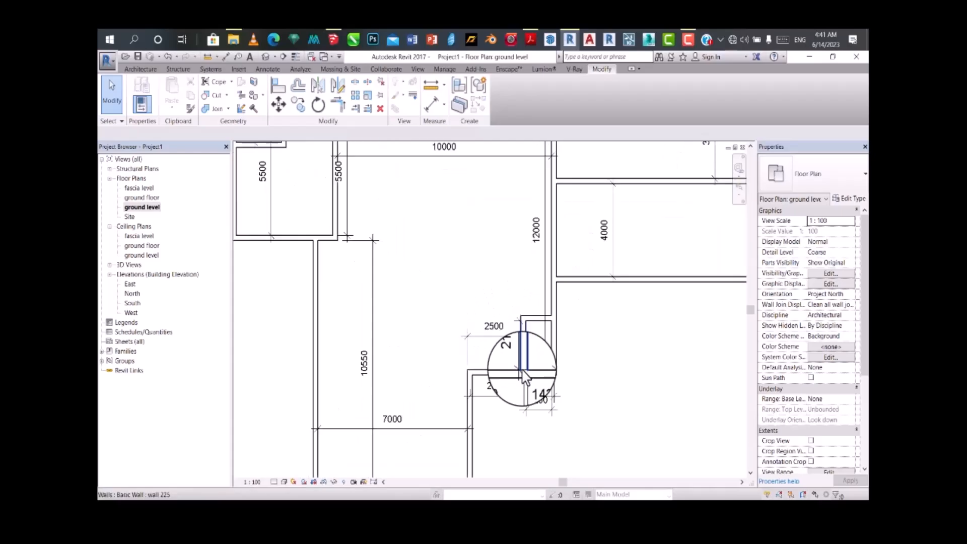
pyautogui.scroll(-2, 483, 315)
pyautogui.scroll(2, 480, 321)
pyautogui.scroll(-3, 451, 328)
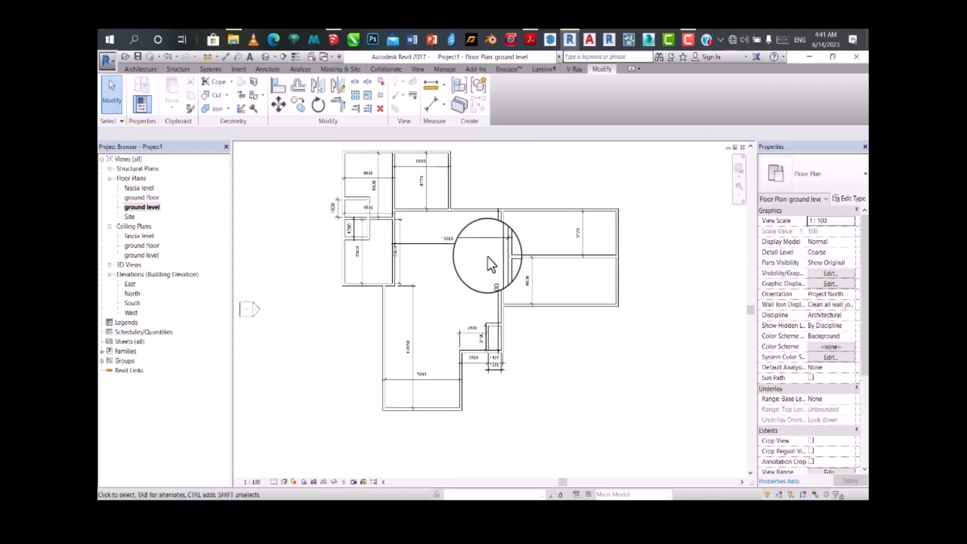
pyautogui.scroll(1, 496, 259)
pyautogui.scroll(-2, 505, 265)
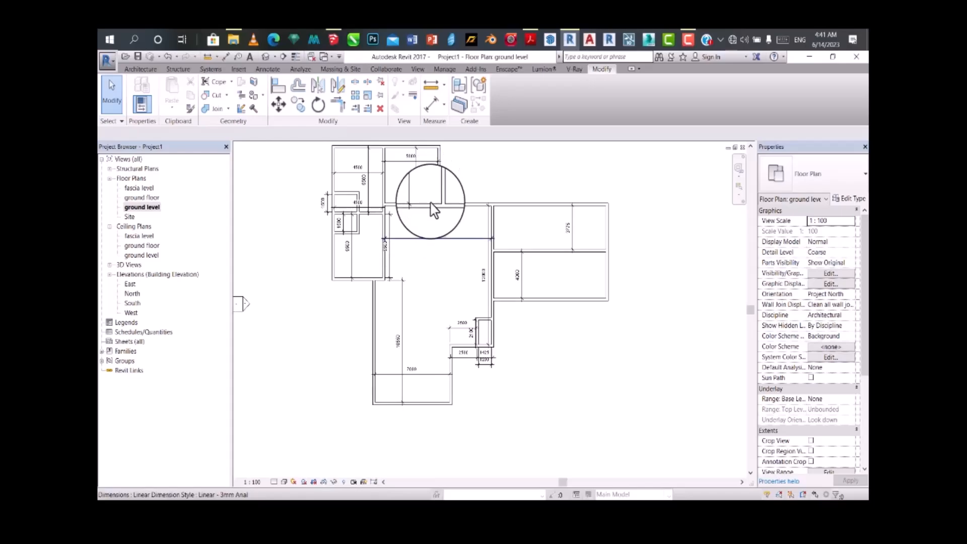
pyautogui.scroll(2, 436, 237)
pyautogui.scroll(2, 452, 248)
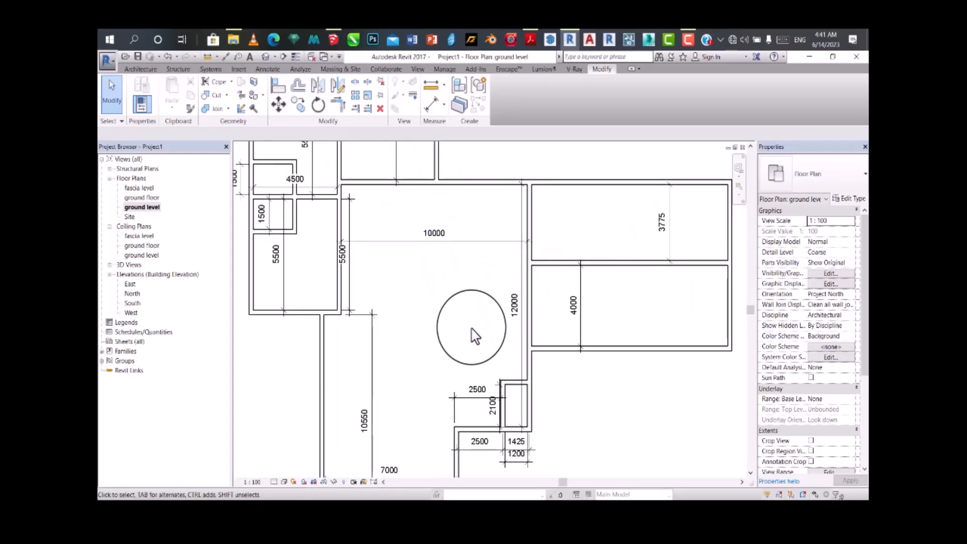
# Step: Set the interior width of the 4775 mm high upper room to 4000 mm by repositioning its right wall
pyautogui.scroll(-3, 473, 328)
pyautogui.scroll(2, 439, 224)
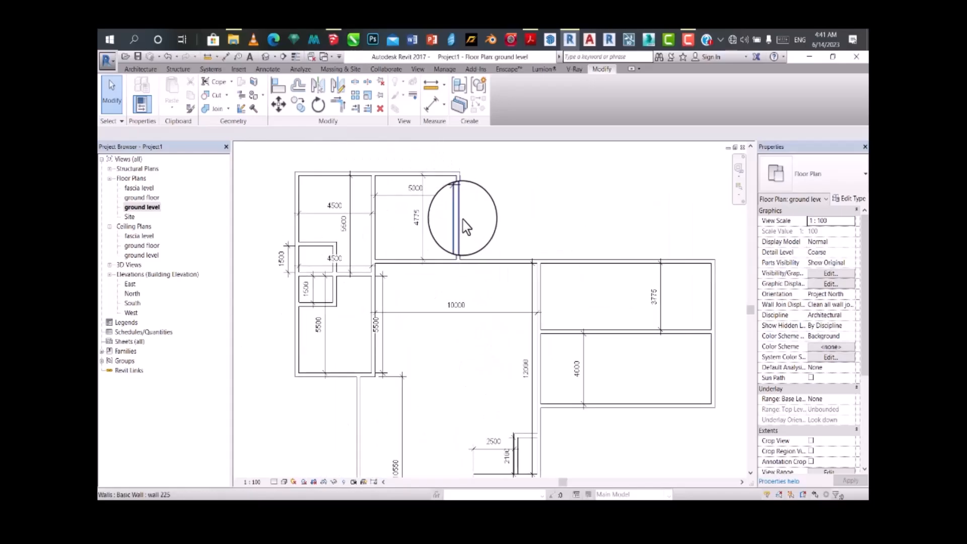
pyautogui.click(464, 220)
pyautogui.click(416, 187)
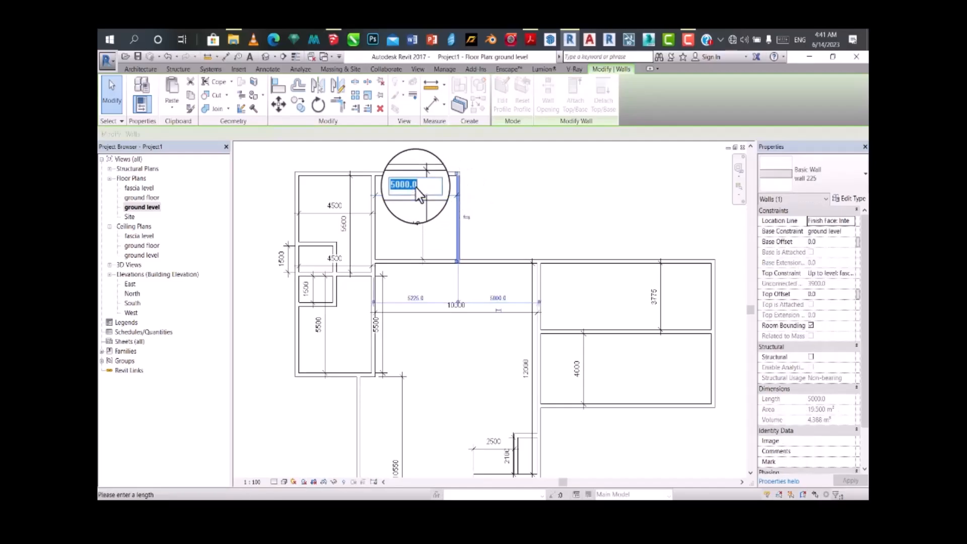
pyautogui.press('Return')
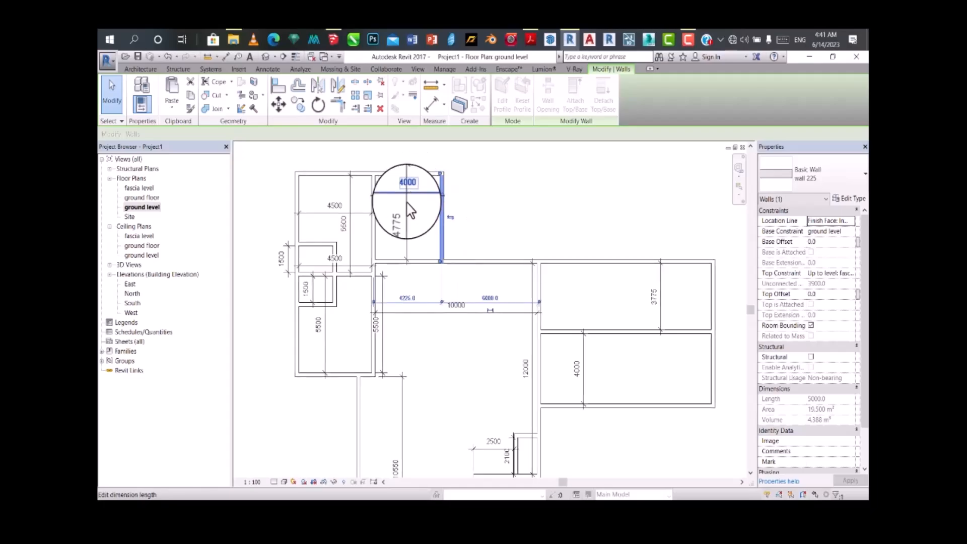
# Step: Set the interior height of the 4000 mm wide upper room to 4000 mm by repositioning its lower wall
pyautogui.click(425, 261)
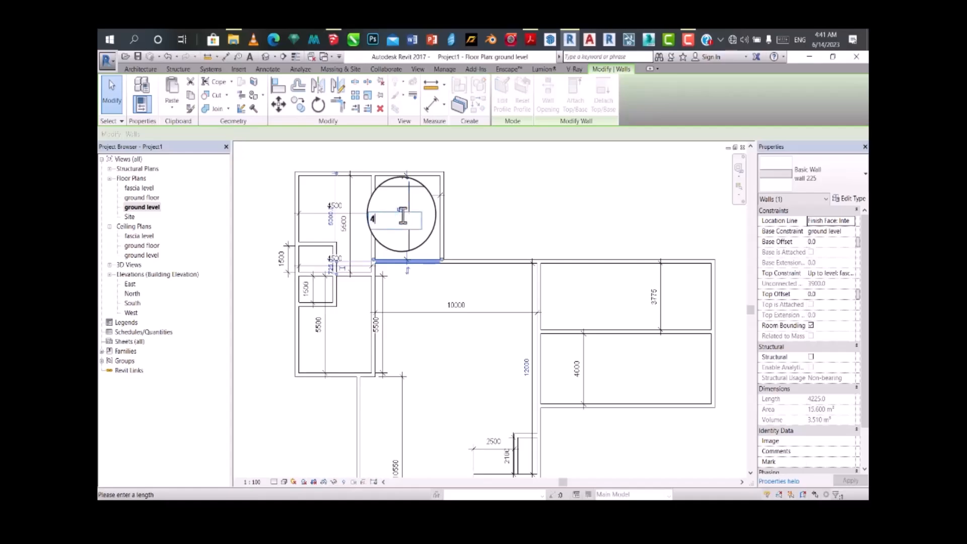
pyautogui.press('Return')
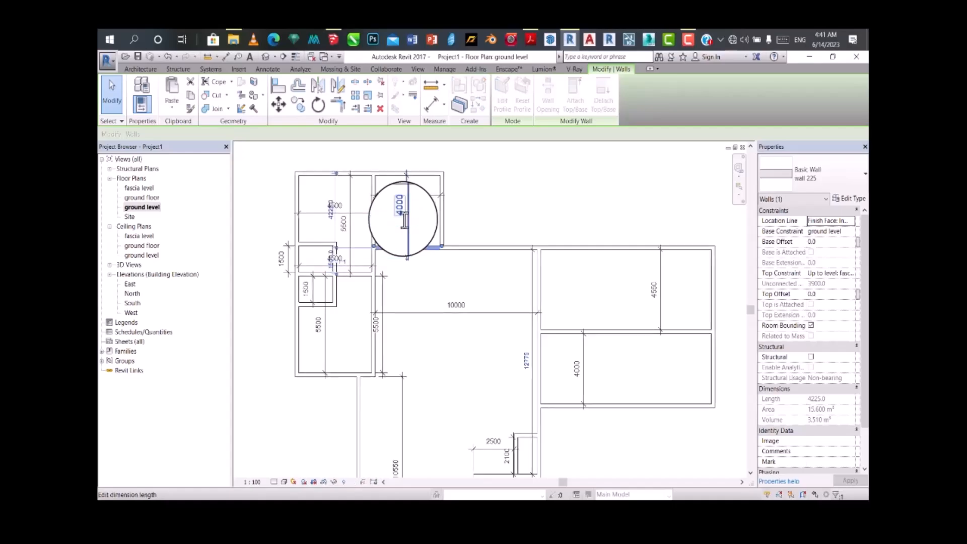
pyautogui.click(436, 289)
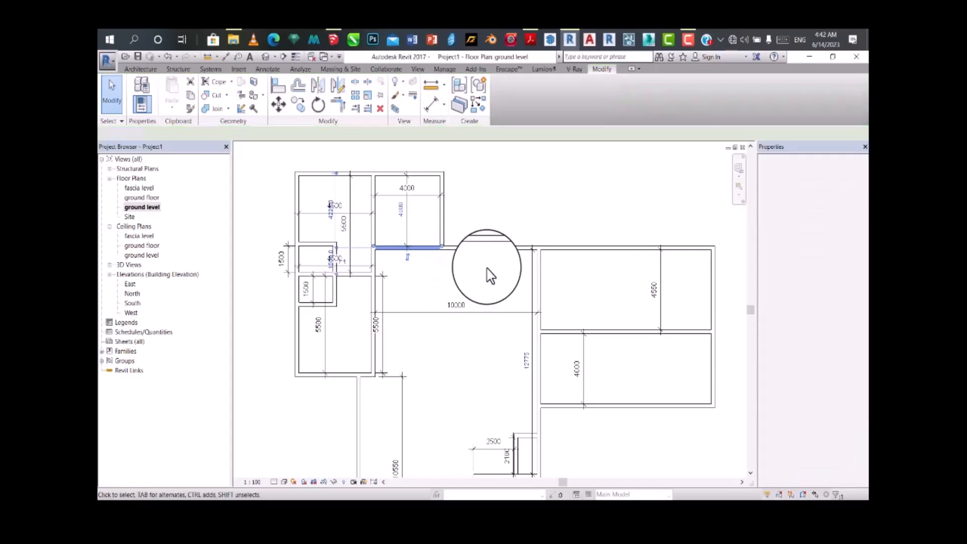
# Step: Try to set the large central space's interior width to 7000 mm by repositioning its right wall
pyautogui.scroll(-3, 448, 226)
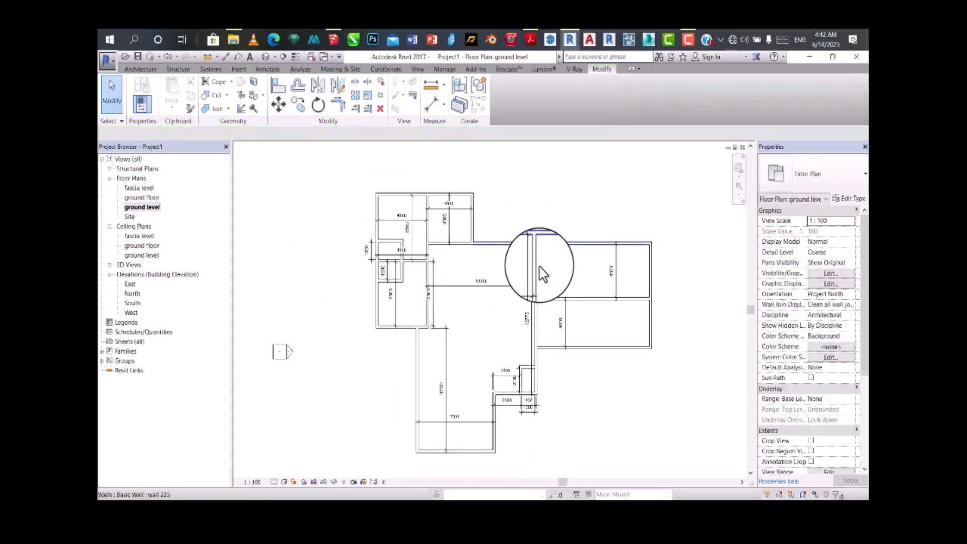
pyautogui.scroll(2, 528, 373)
pyautogui.scroll(-3, 519, 282)
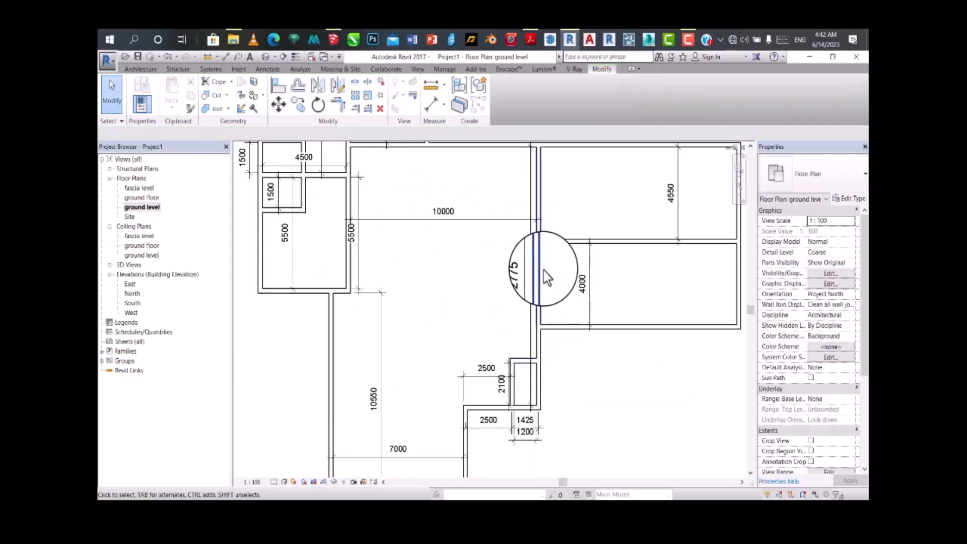
pyautogui.scroll(2, 489, 393)
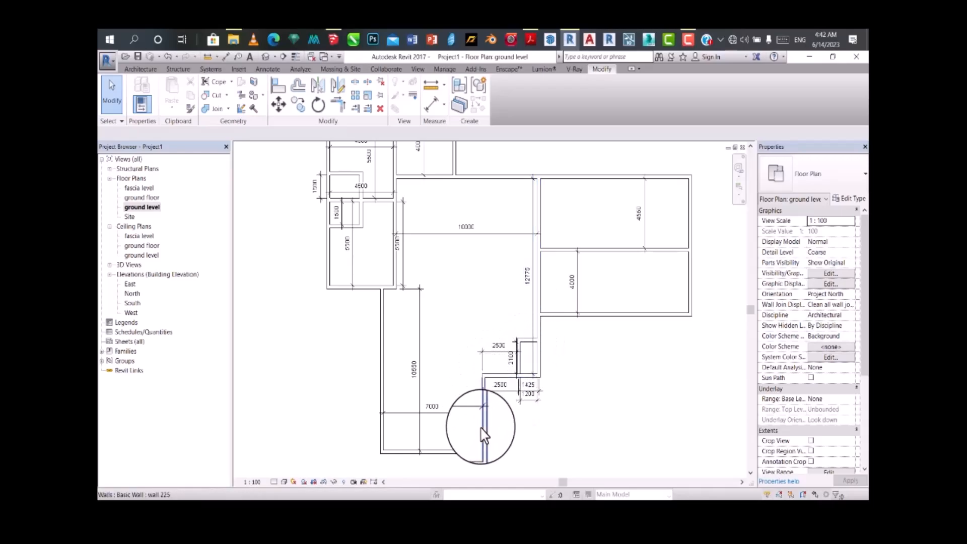
pyautogui.click(541, 237)
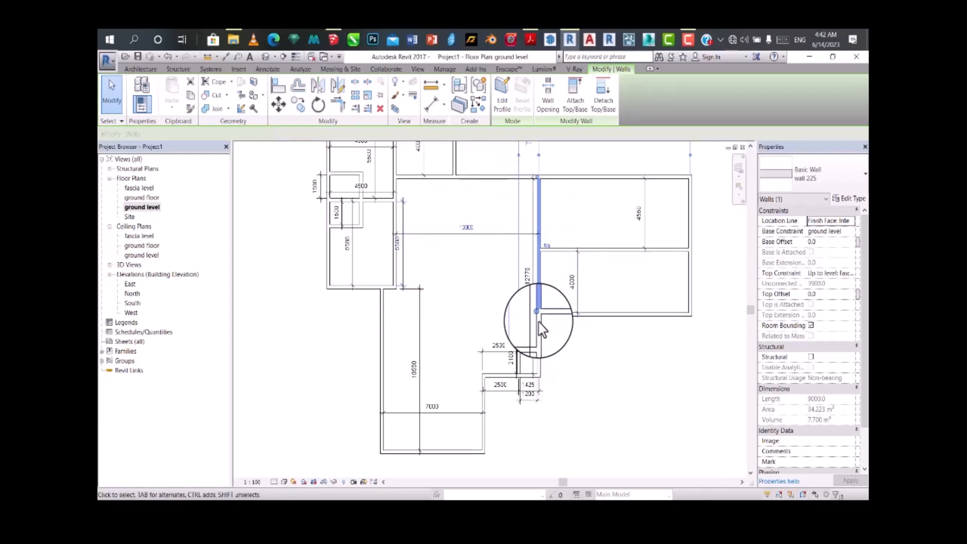
pyautogui.click(467, 230)
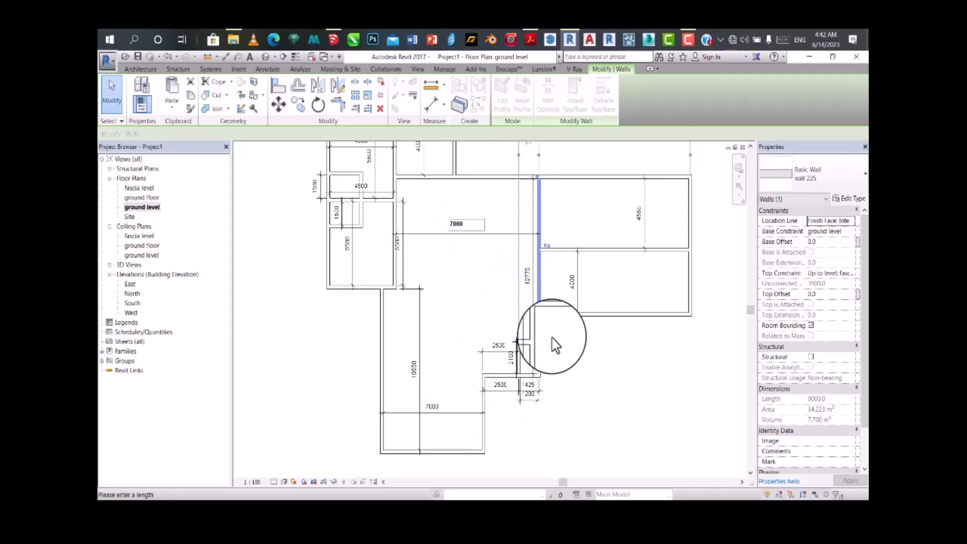
pyautogui.scroll(3, 528, 353)
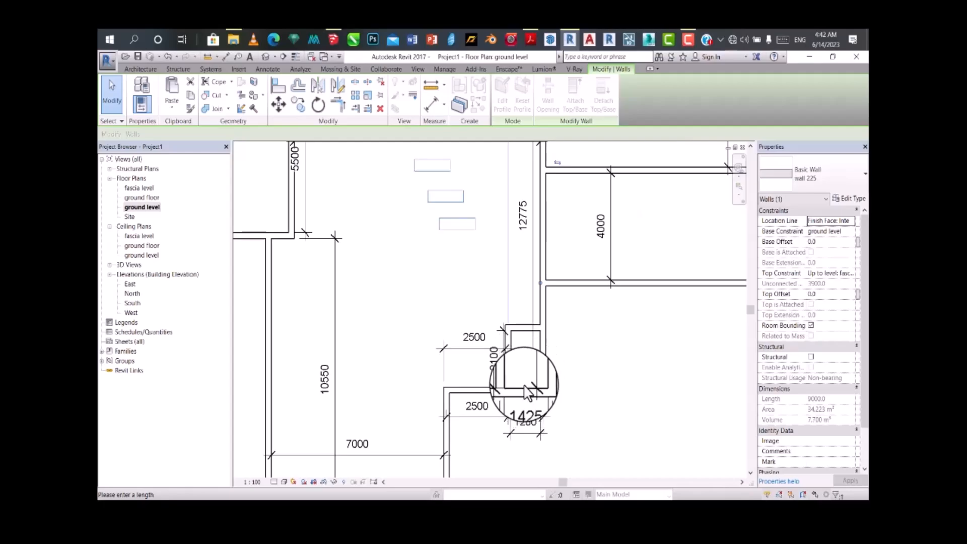
pyautogui.scroll(-2, 527, 393)
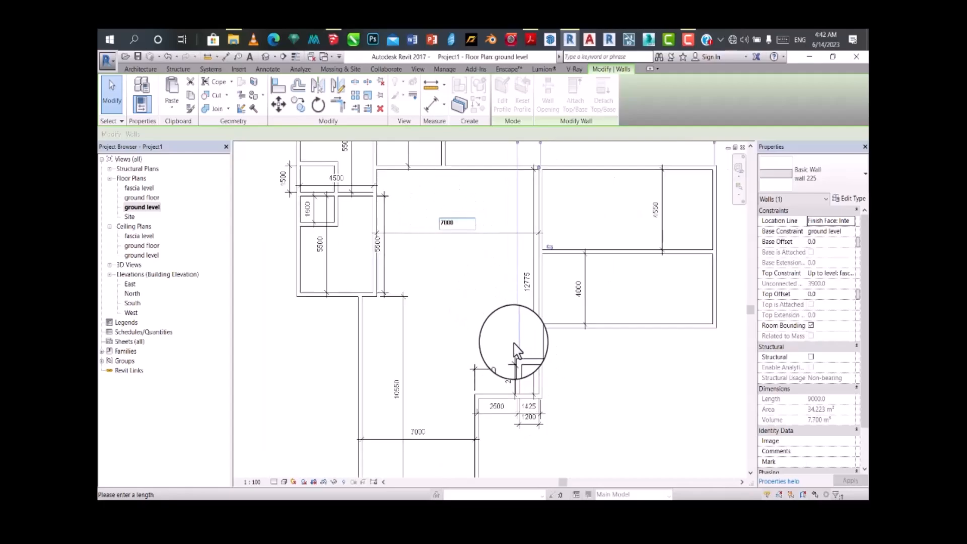
pyautogui.press('Return')
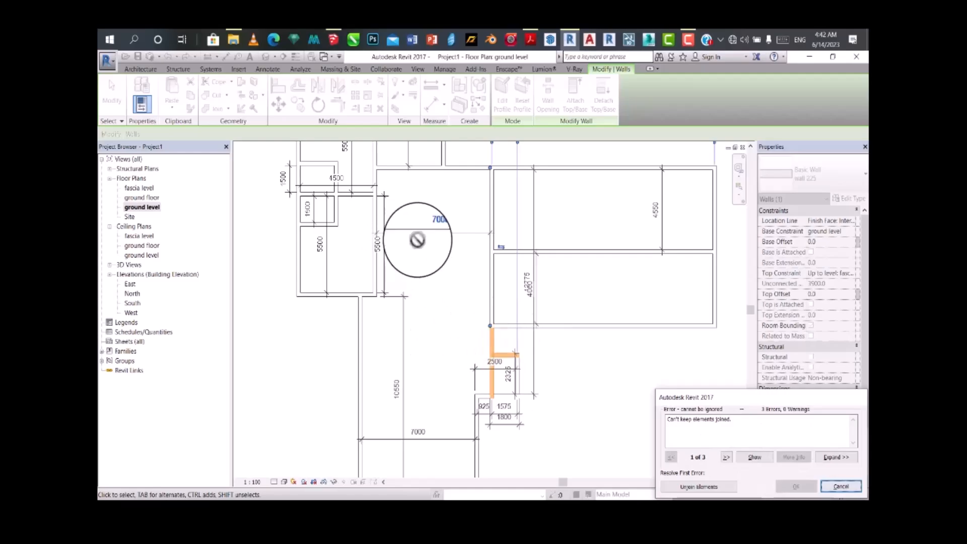
pyautogui.click(838, 486)
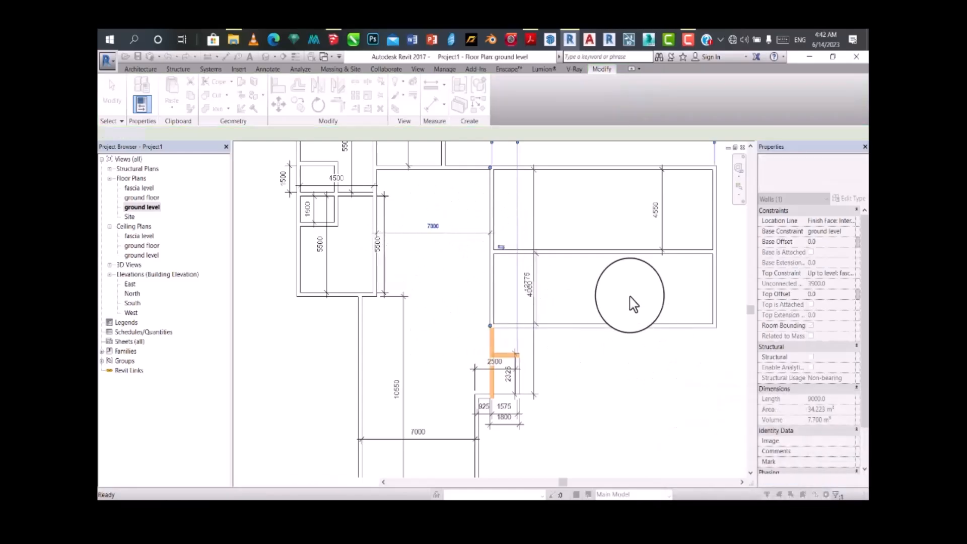
# Step: Set the interior width of the plan's lowest section to 6000 mm by repositioning its right wall
pyautogui.scroll(-1, 524, 320)
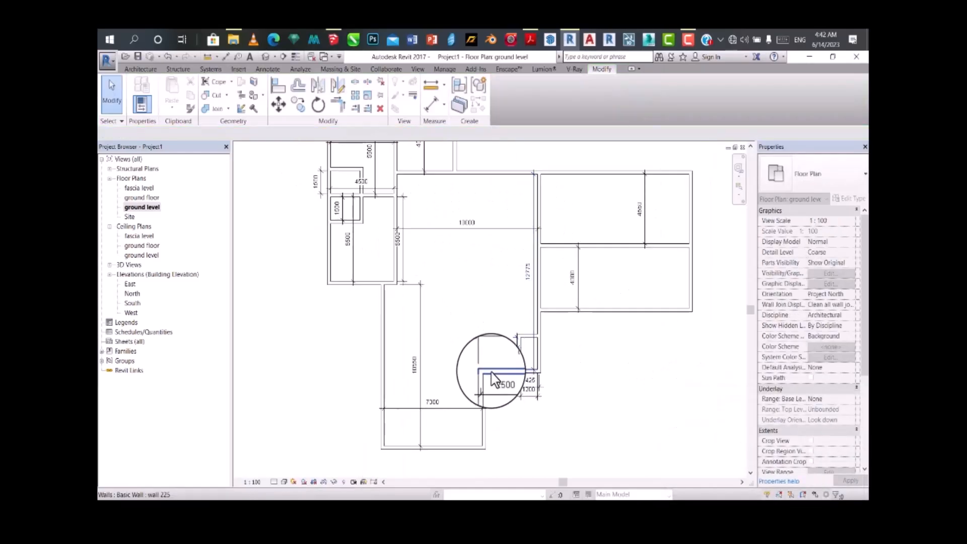
pyautogui.scroll(4, 491, 377)
pyautogui.scroll(-3, 493, 295)
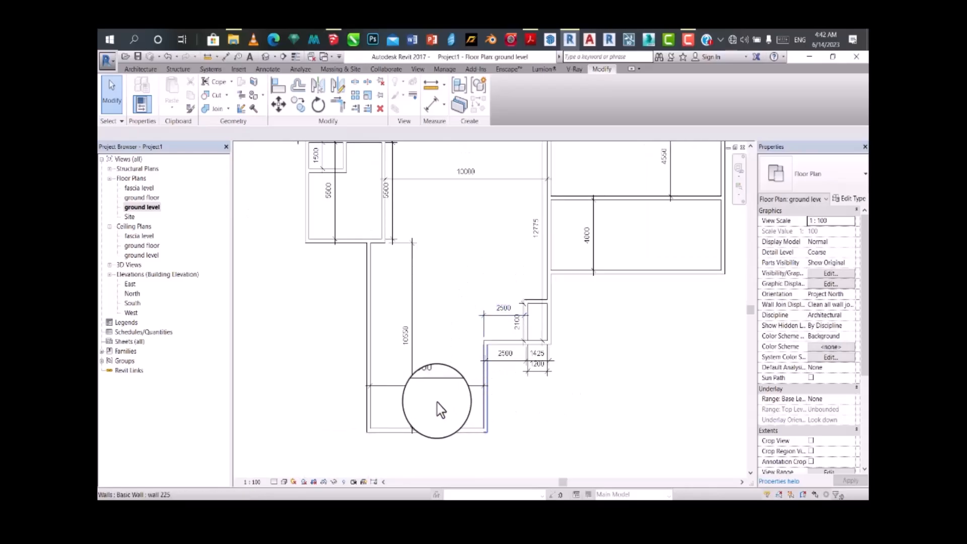
pyautogui.click(487, 410)
pyautogui.scroll(2, 432, 384)
pyautogui.click(426, 378)
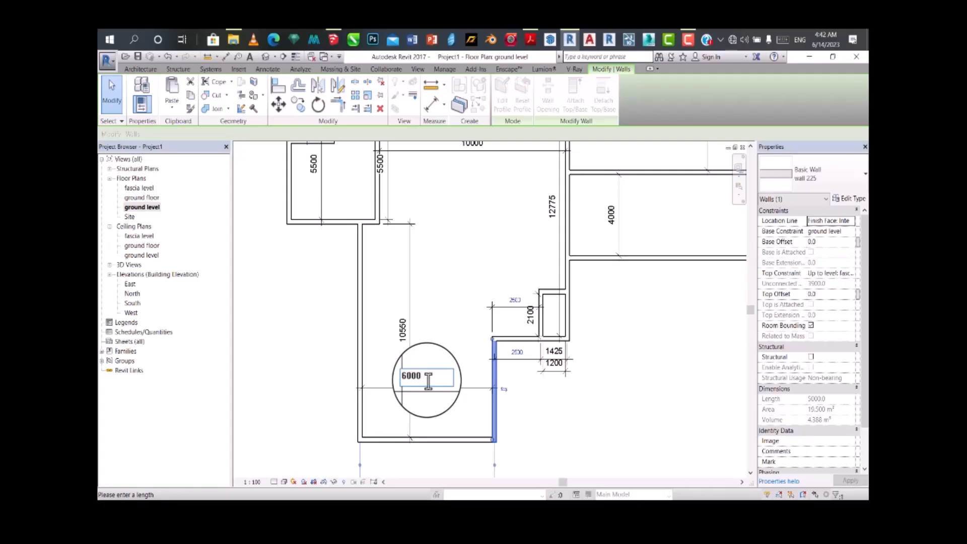
pyautogui.write('6000')
pyautogui.press('Return')
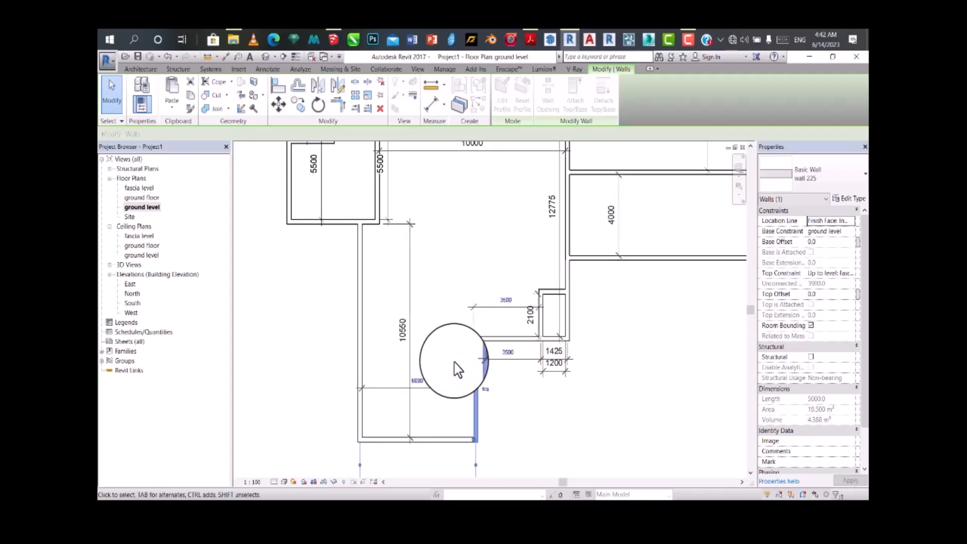
# Step: Set the distance from the lowest section's right wall to the narrow room's left wall to 2000 mm by moving the narrow room's wall
pyautogui.click(540, 327)
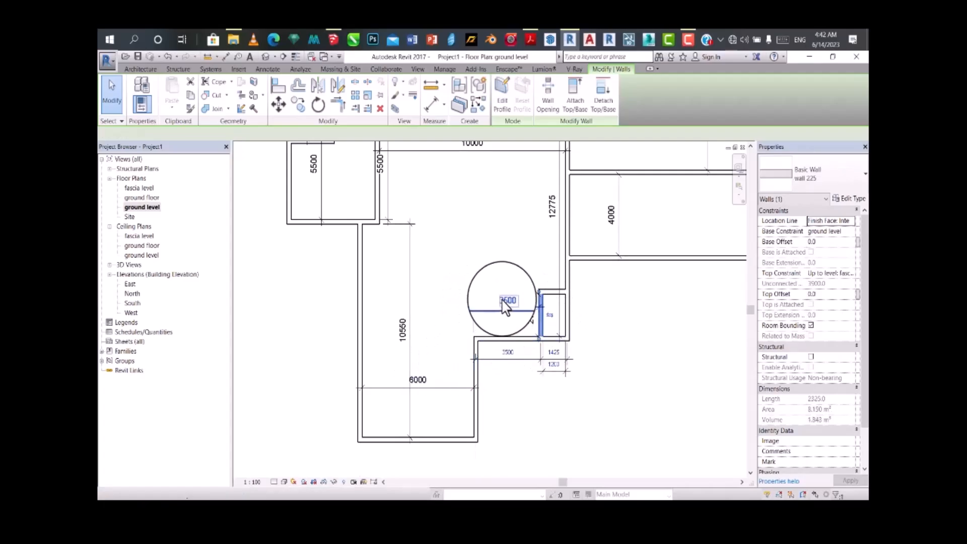
pyautogui.click(506, 301)
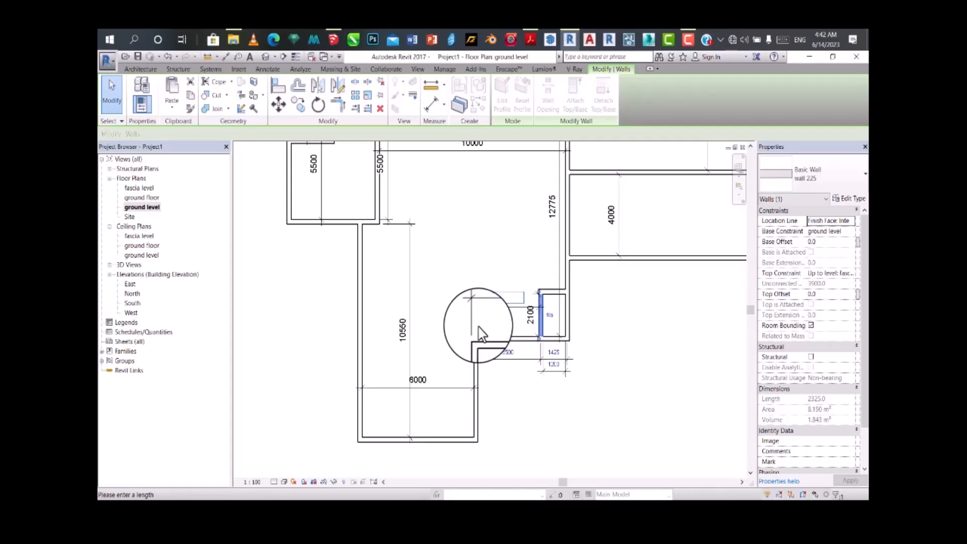
pyautogui.press('Return')
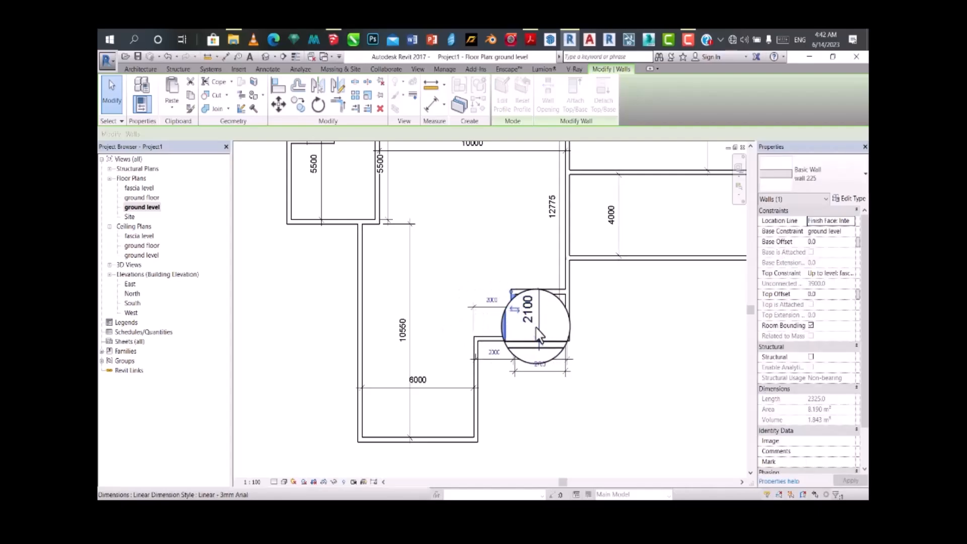
# Step: Set the narrow room's interior width to 1200 mm by repositioning its right wall
pyautogui.scroll(1, 549, 330)
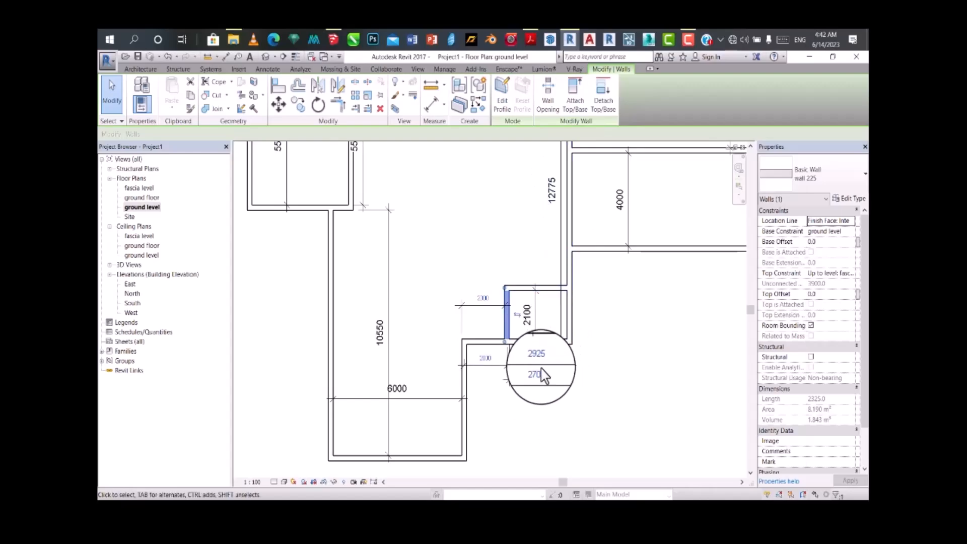
pyautogui.scroll(1, 535, 379)
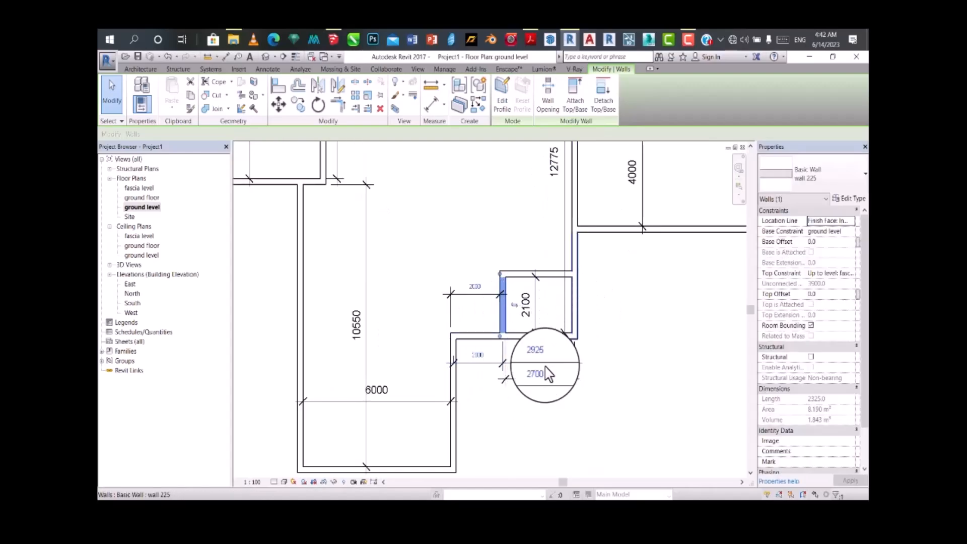
pyautogui.click(537, 374)
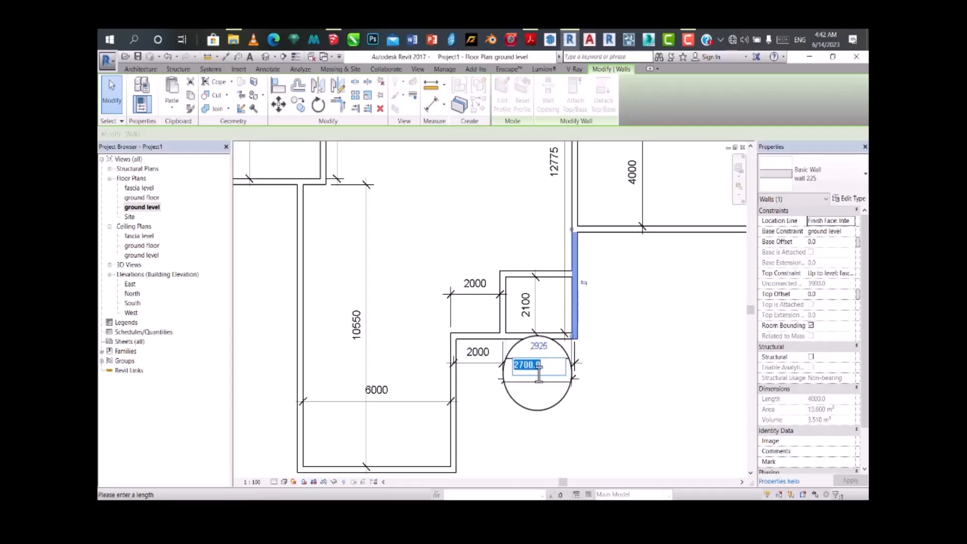
pyautogui.write('1200')
pyautogui.press('Return')
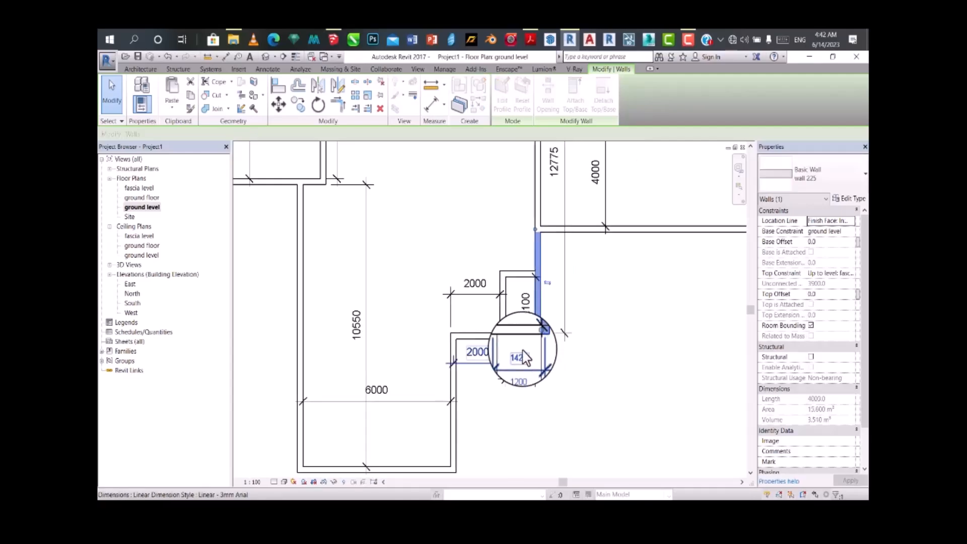
# Step: Add an aligned dimension across the width of the upper of the two right-hand rooms, between its left and right walls
pyautogui.scroll(-2, 534, 312)
pyautogui.scroll(-4, 535, 267)
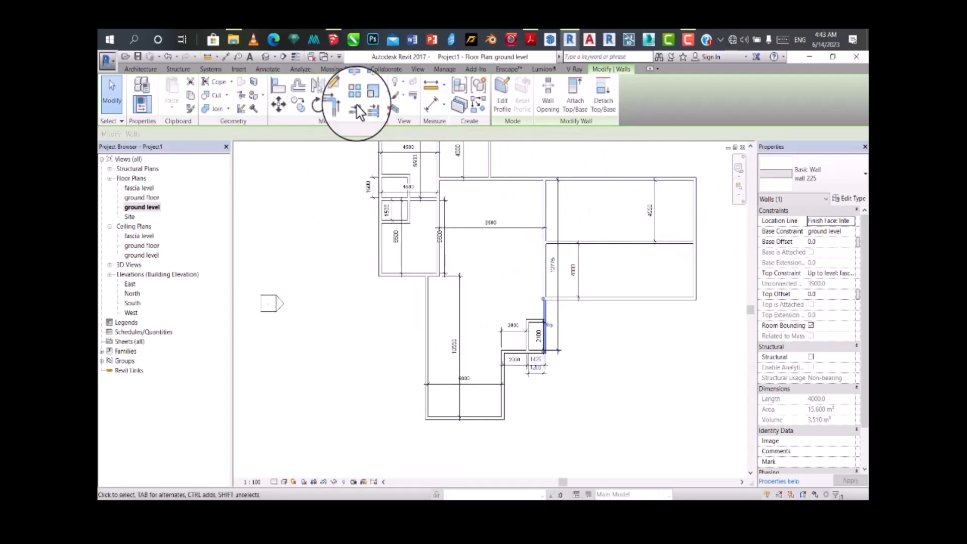
pyautogui.click(431, 103)
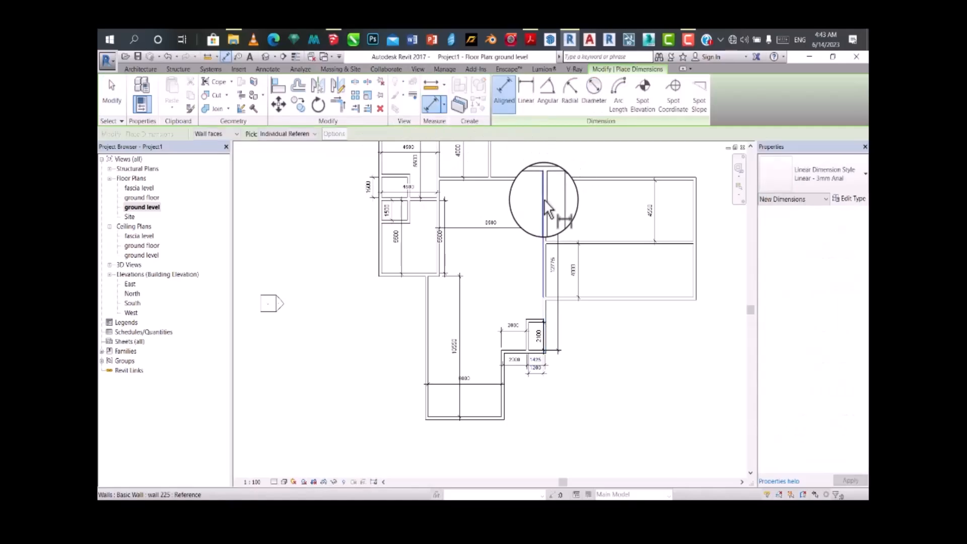
pyautogui.click(543, 199)
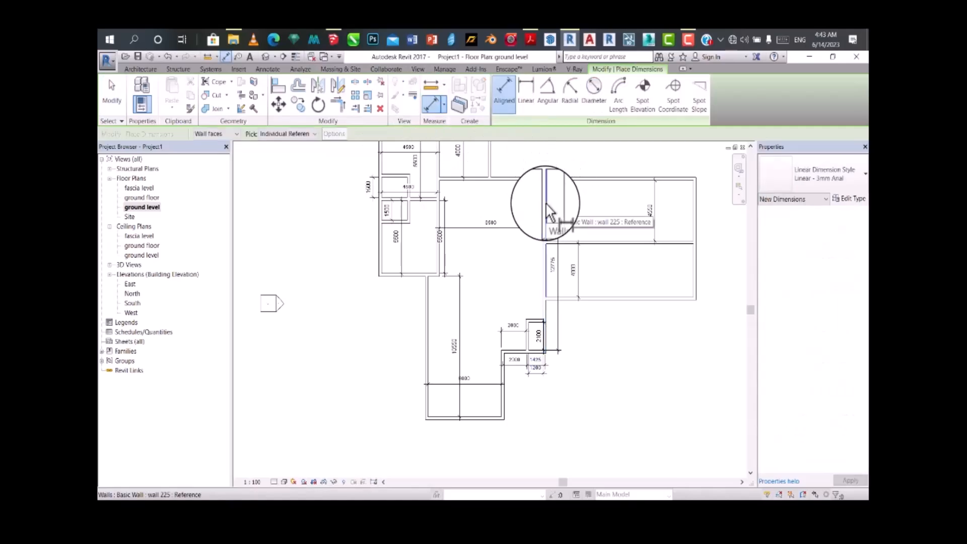
pyautogui.click(691, 202)
pyautogui.click(686, 205)
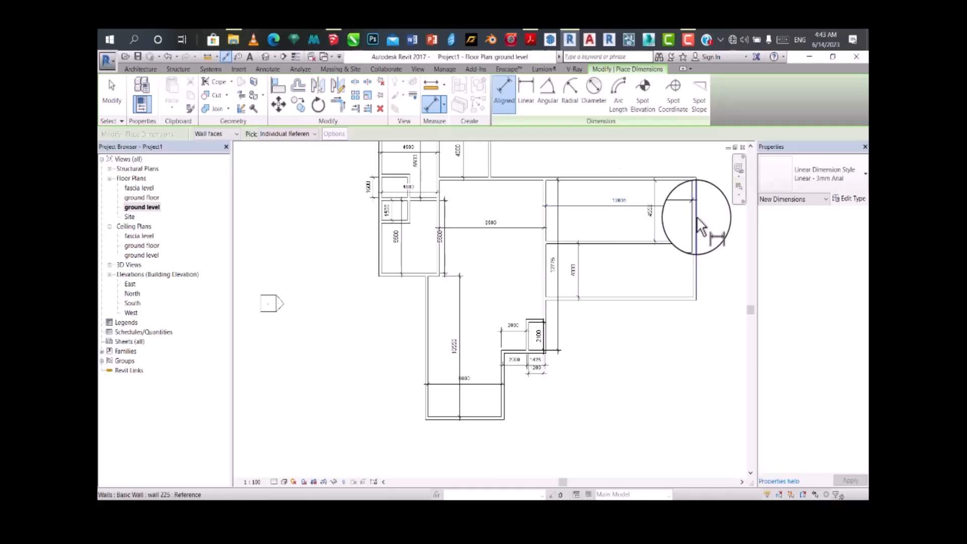
pyautogui.press('Escape')
pyautogui.press('Escape')
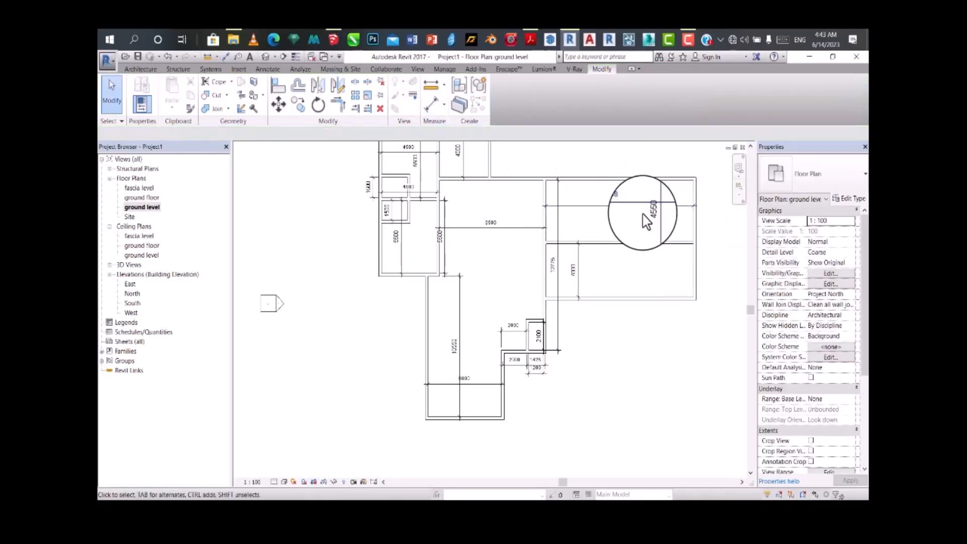
# Step: Set the interior width of the two right-hand rooms to 3500 mm by repositioning their shared outer right wall
pyautogui.click(544, 220)
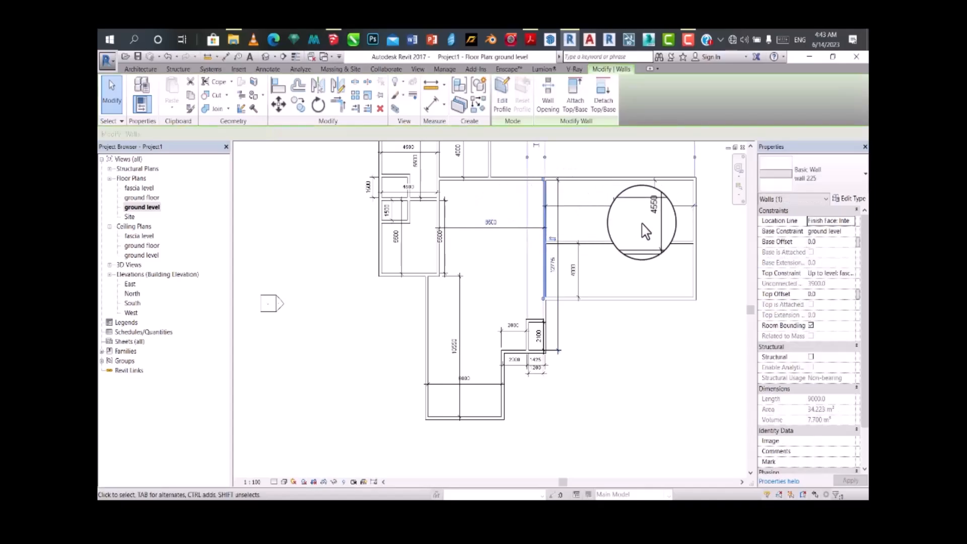
pyautogui.click(695, 225)
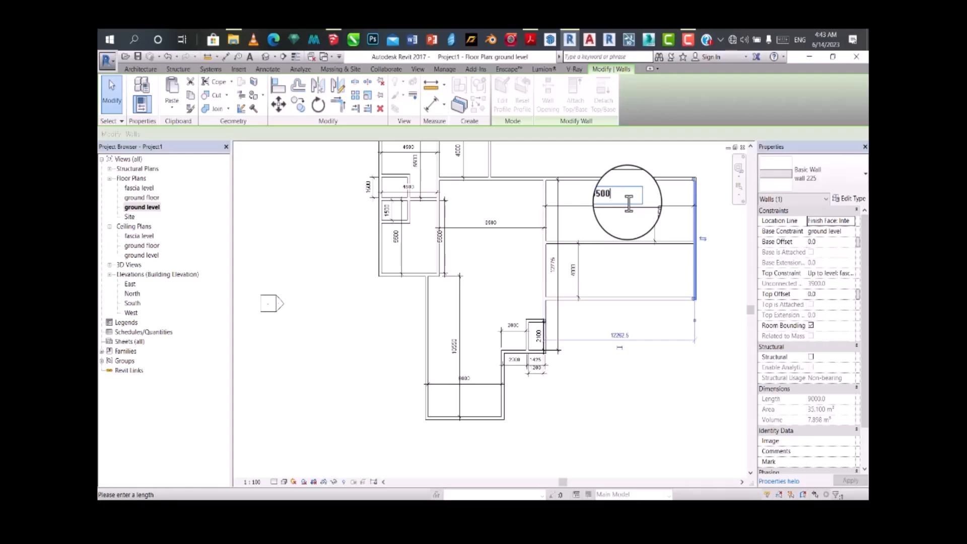
pyautogui.press('Return')
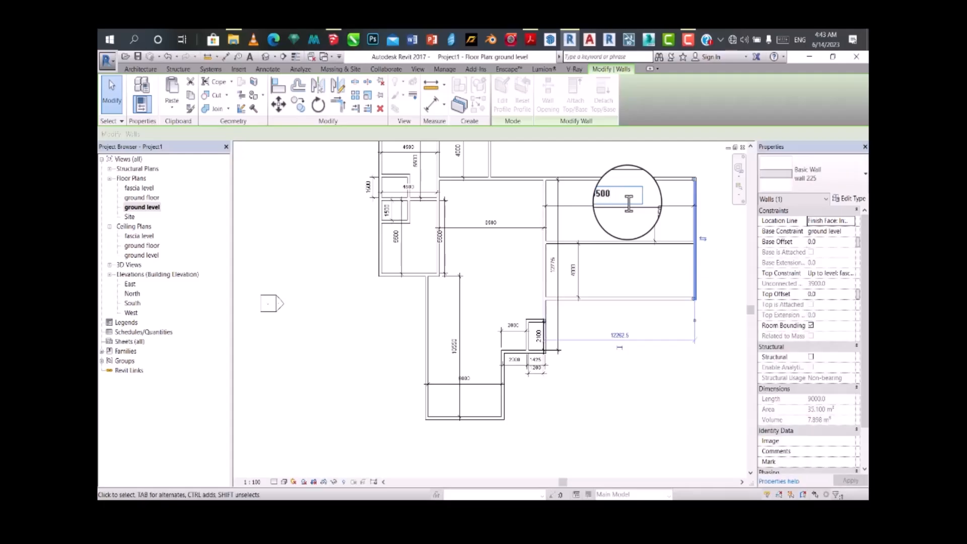
pyautogui.click(644, 249)
# Step: Set the lowest section's interior length to 9000 mm by moving its bottom wall
pyautogui.scroll(-1, 567, 285)
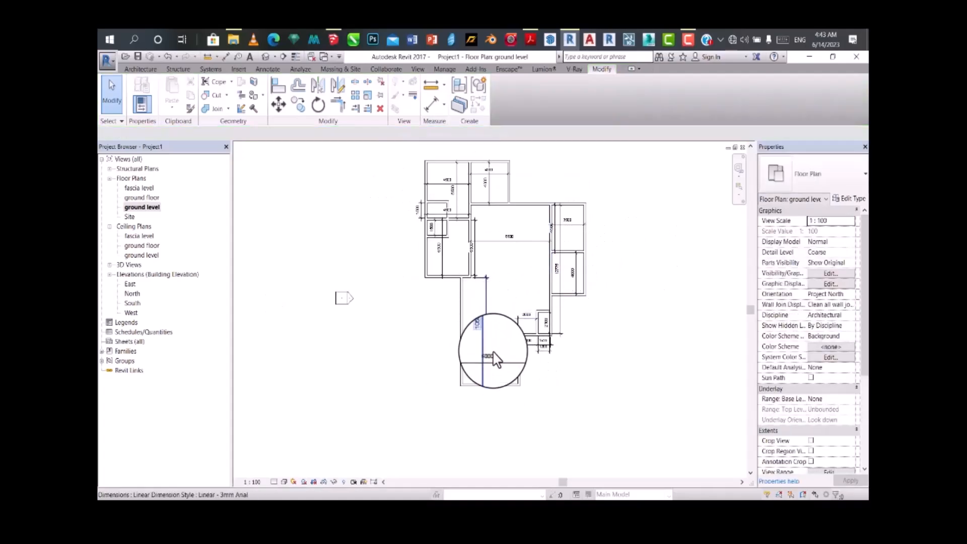
pyautogui.scroll(3, 491, 326)
pyautogui.scroll(-2, 485, 333)
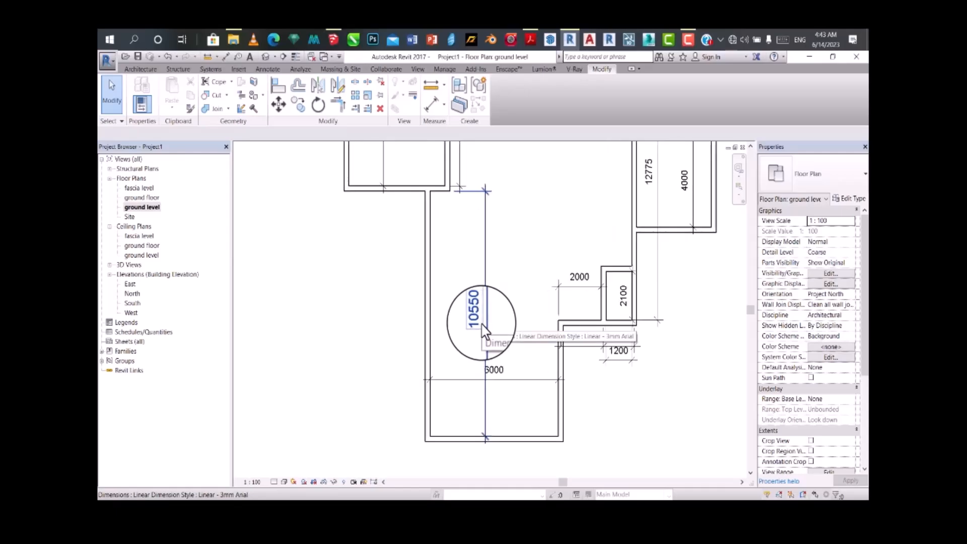
pyautogui.click(477, 321)
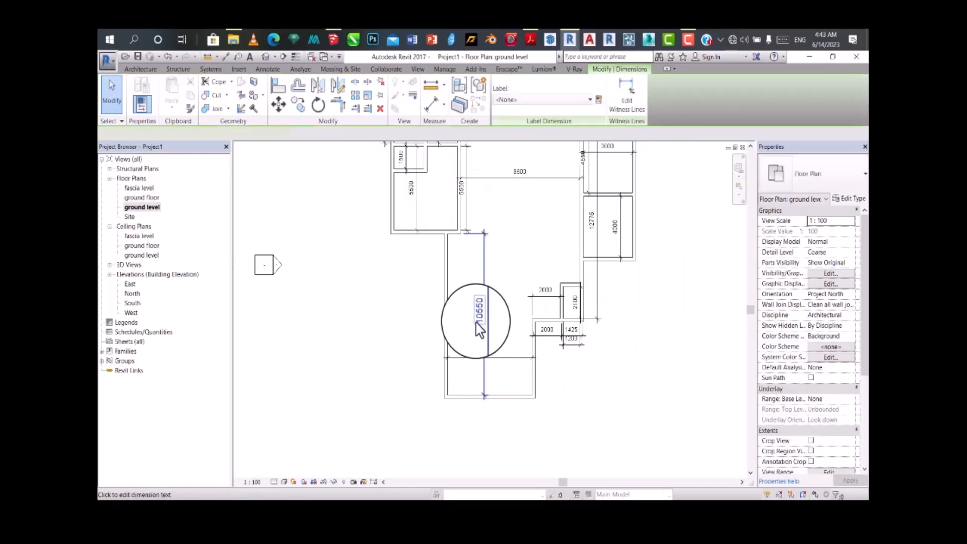
pyautogui.click(461, 398)
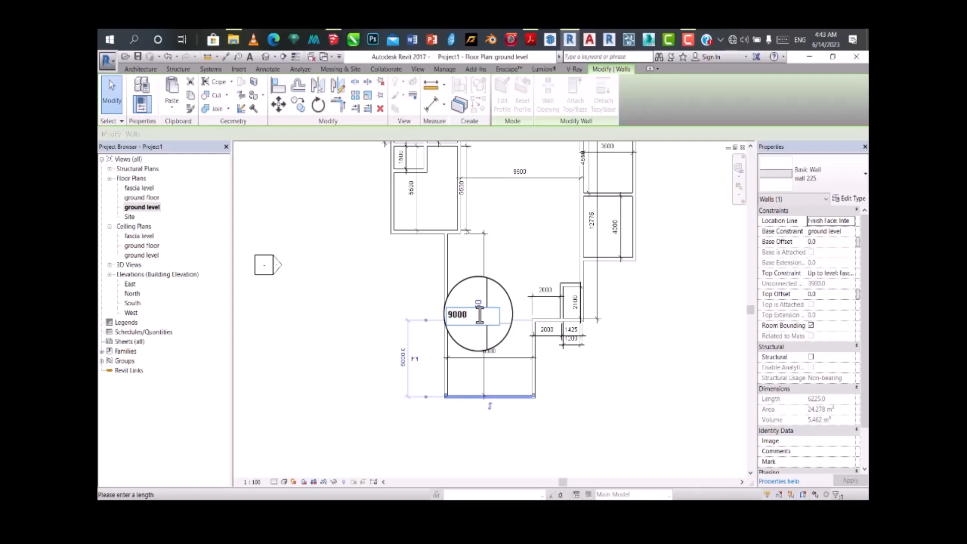
pyautogui.press('Return')
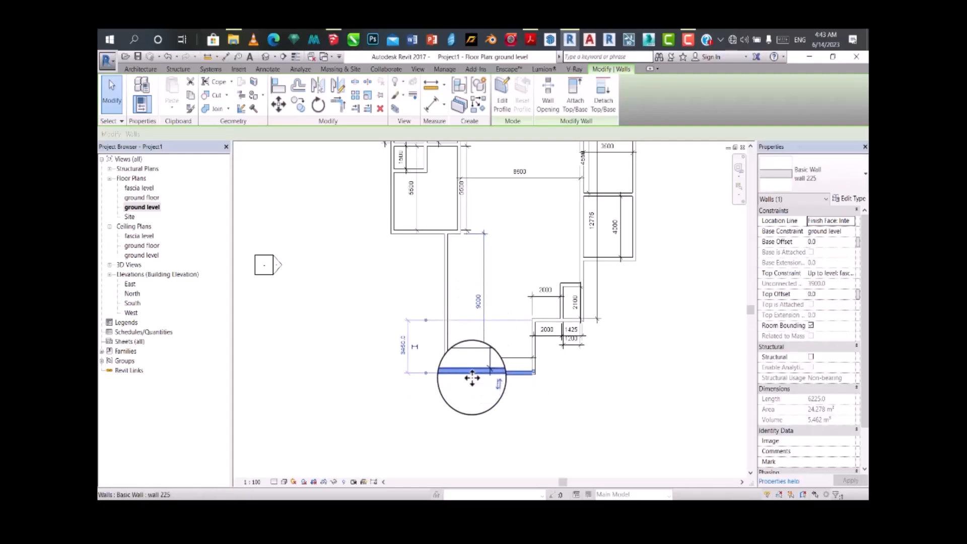
# Step: Set the lowest section's interior length to 7000 mm by repositioning its bottom wall
pyautogui.click(478, 301)
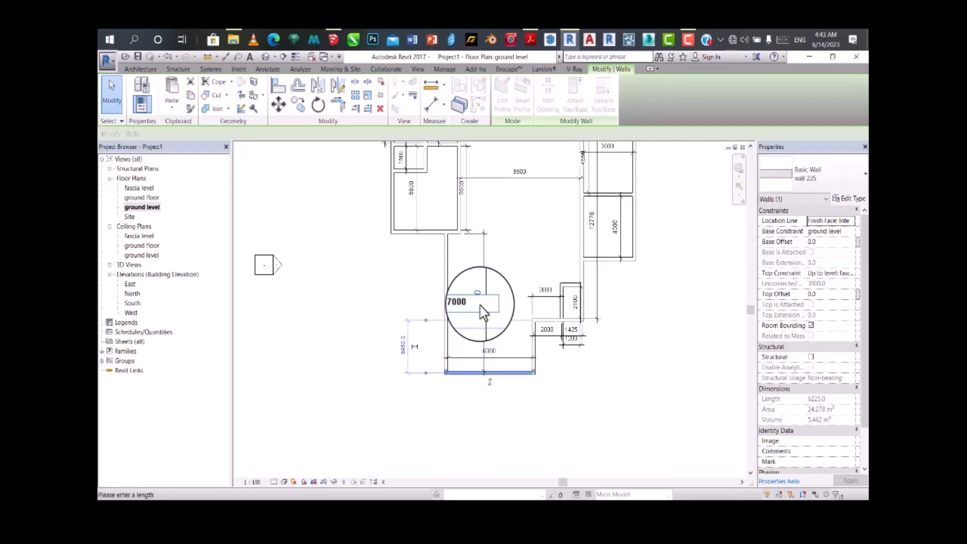
pyautogui.write('7000')
pyautogui.press('Return')
pyautogui.scroll(2, 554, 324)
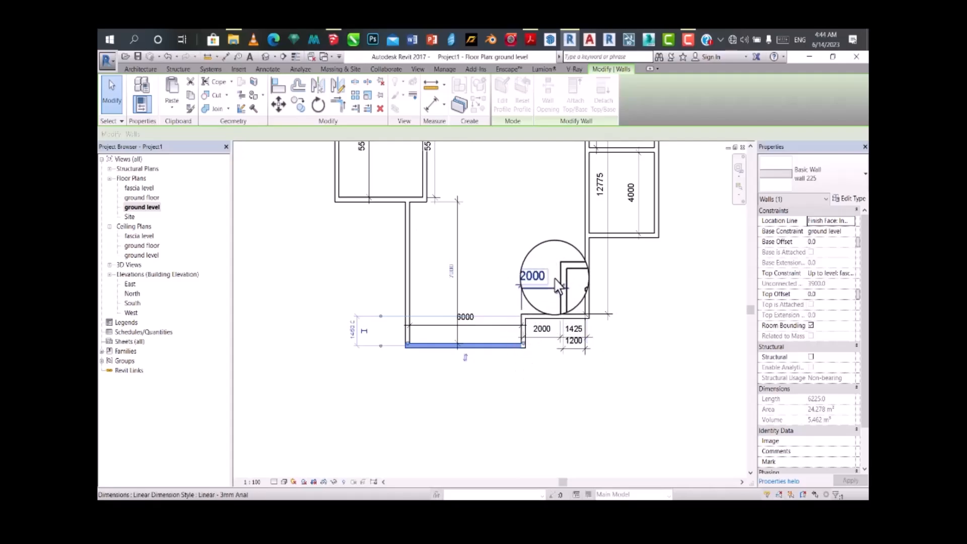
pyautogui.scroll(2, 556, 287)
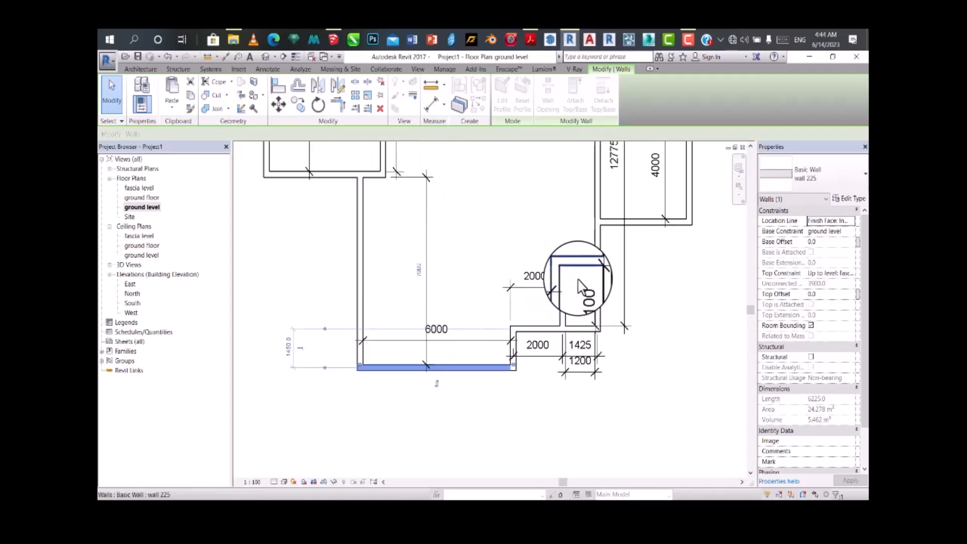
pyautogui.click(436, 112)
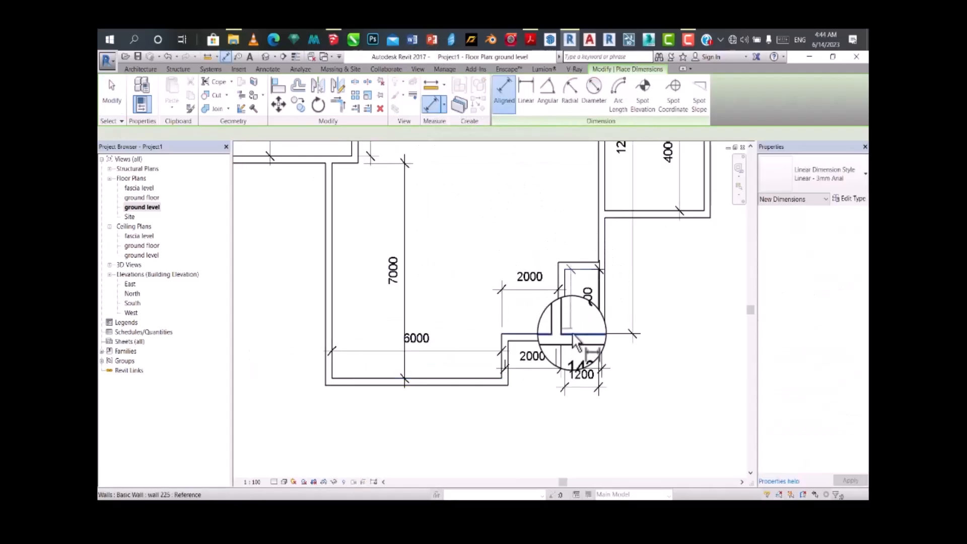
pyautogui.press('Escape')
pyautogui.press('Escape')
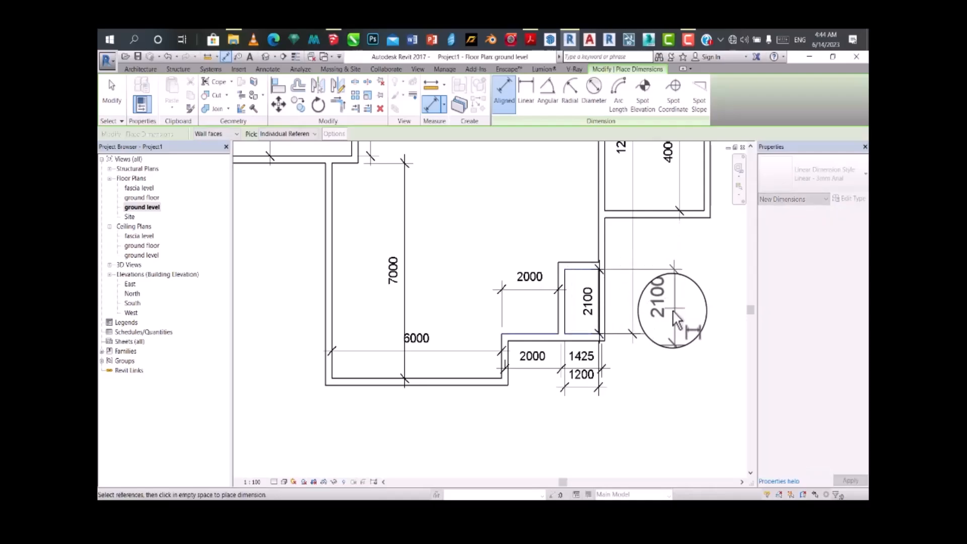
pyautogui.click(571, 266)
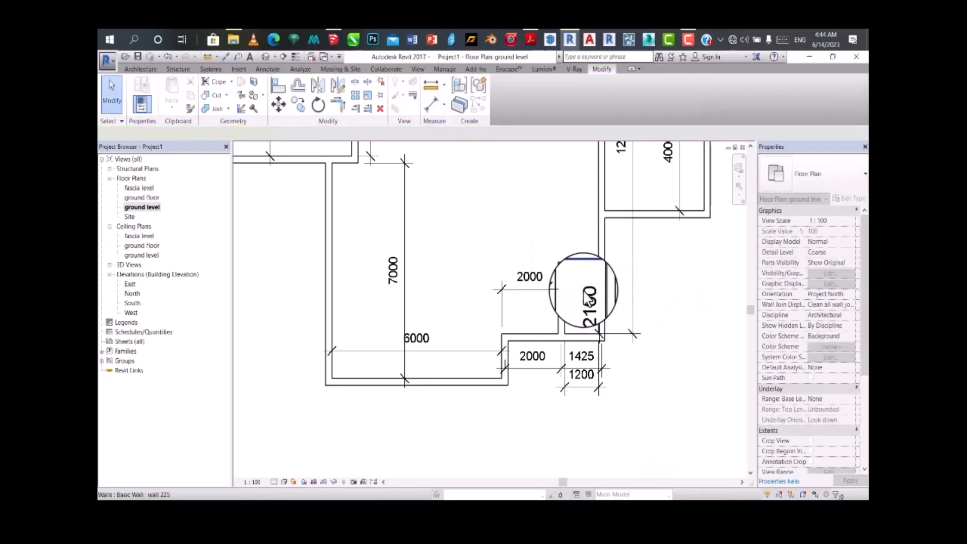
pyautogui.click(546, 322)
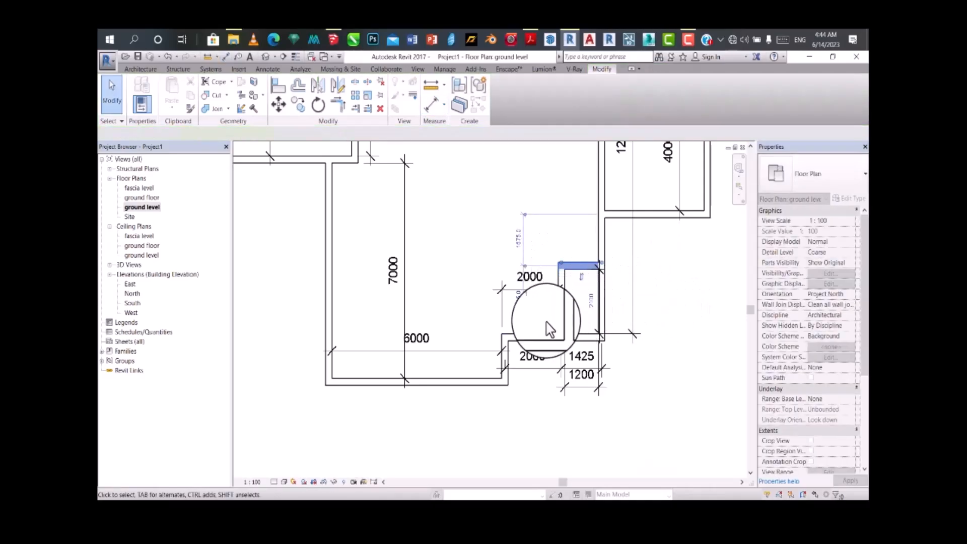
pyautogui.click(579, 266)
pyautogui.press('Escape')
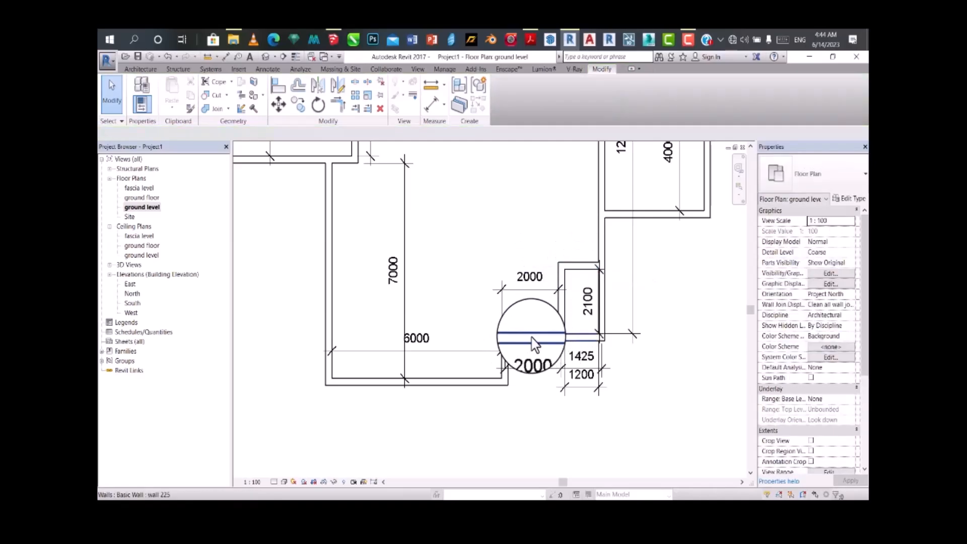
# Step: Delete the 2000, 1425 and 1200 mm dimensions below the narrow room's bottom wall
pyautogui.click(539, 344)
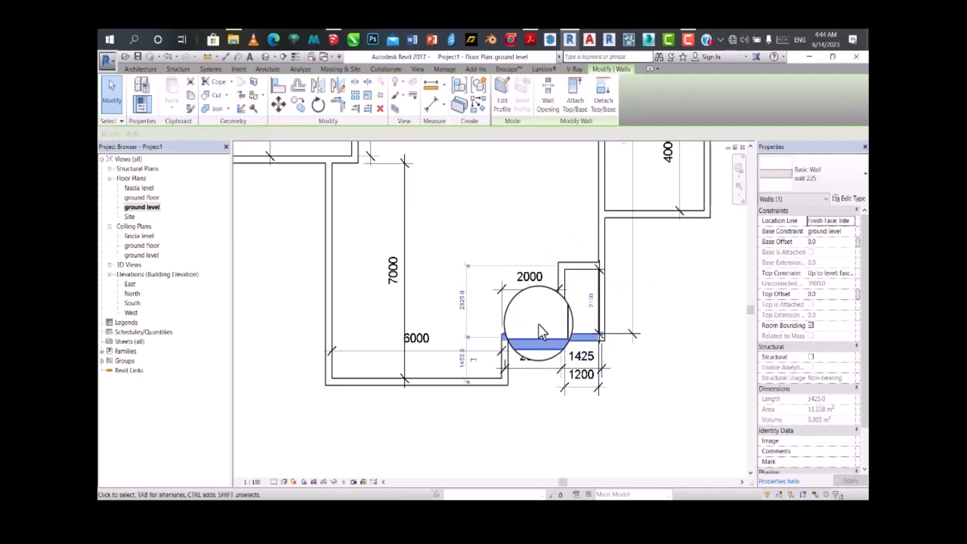
pyautogui.click(648, 412)
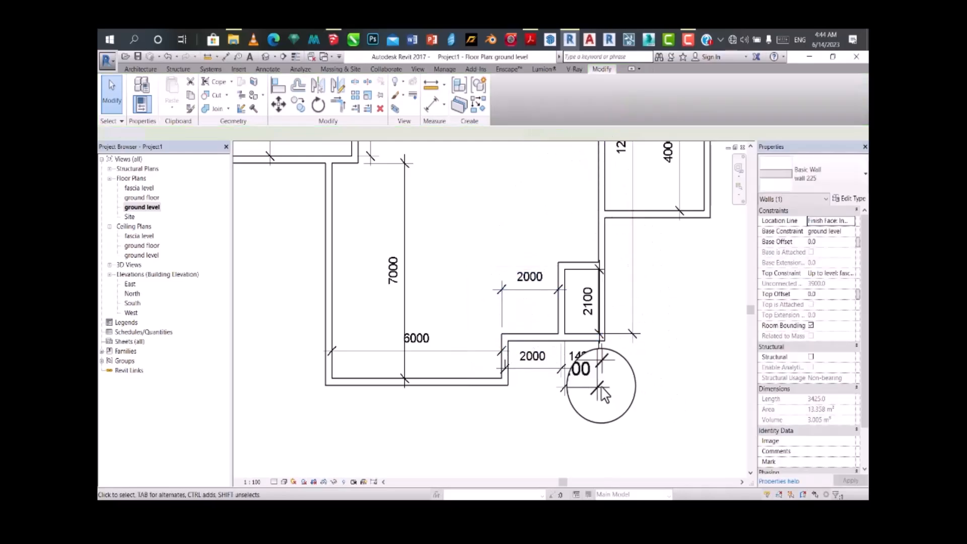
pyautogui.moveTo(665, 366); pyautogui.dragTo(560, 386)
pyautogui.press('Delete')
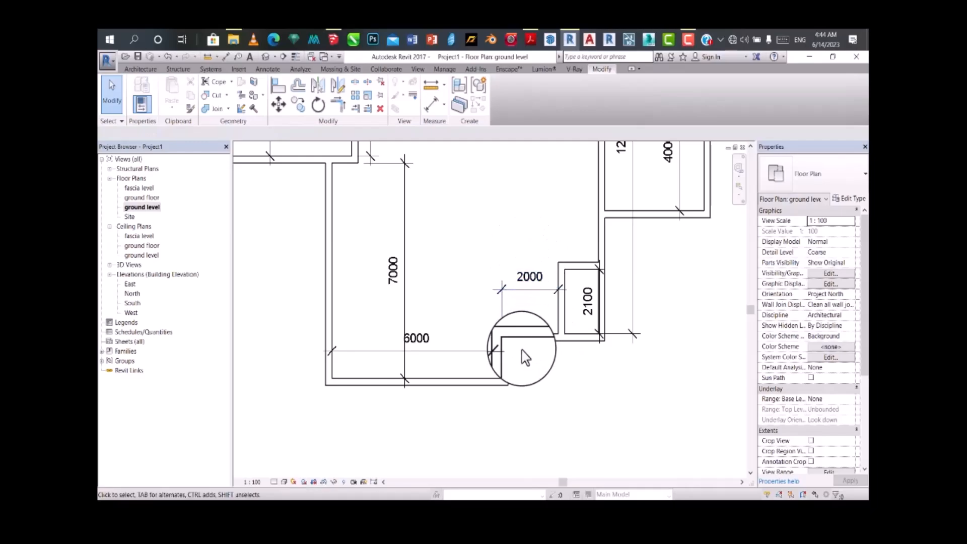
# Step: Add an aligned dimension between the lowest section's bottom wall and the horizontal wall running under the narrow room
pyautogui.click(434, 108)
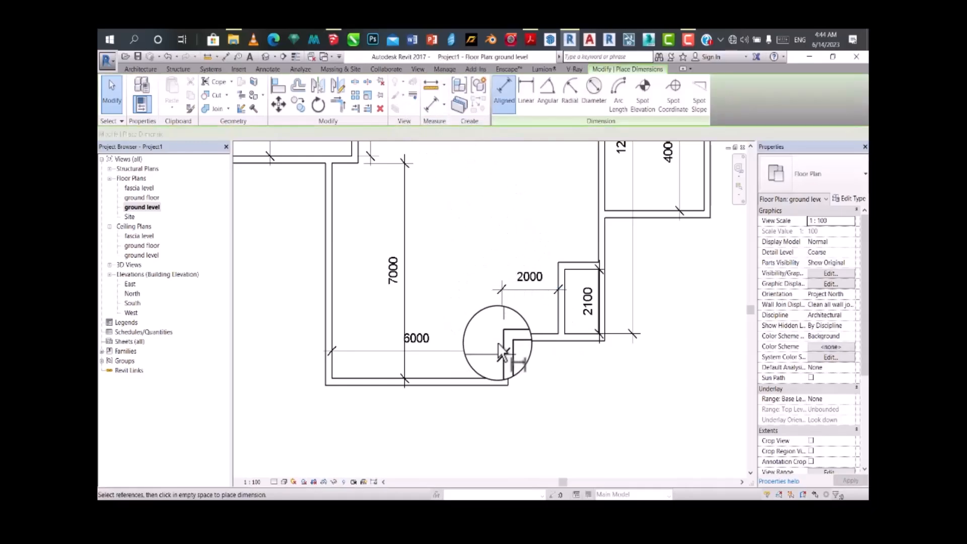
pyautogui.click(472, 375)
pyautogui.click(475, 377)
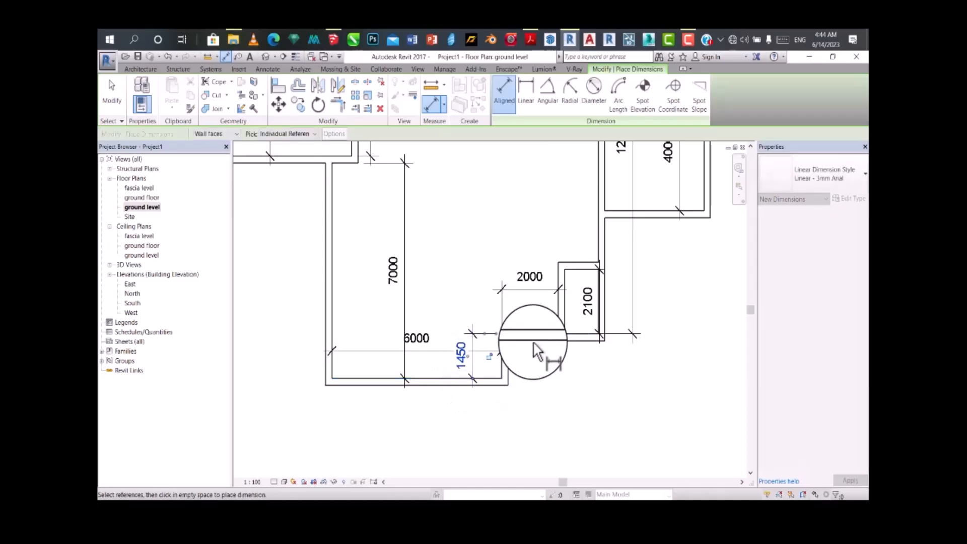
pyautogui.press('Escape')
pyautogui.press('Escape')
# Step: Set the distance from the lowest section's bottom wall to the narrow room's bottom wall to 2000 mm by moving the narrow room's wall
pyautogui.click(523, 352)
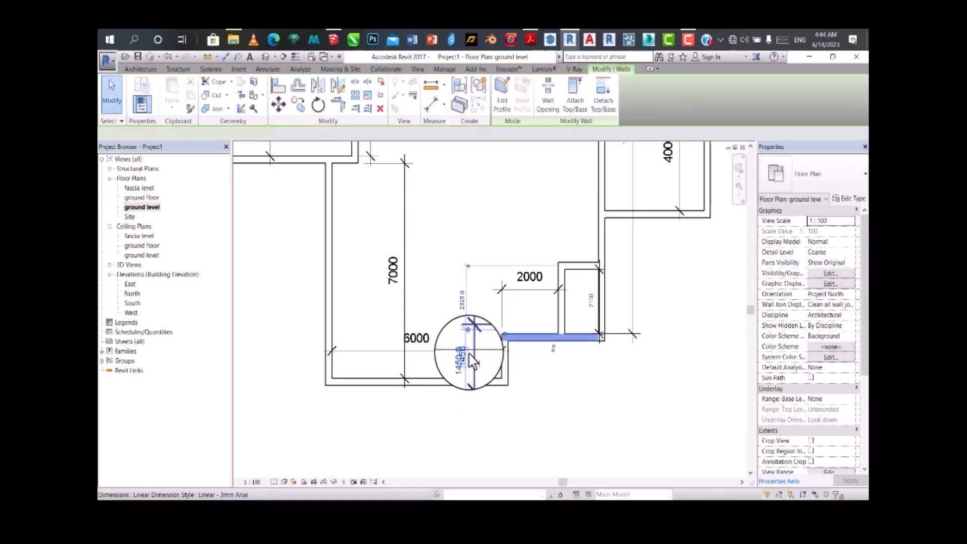
pyautogui.scroll(3, 460, 353)
pyautogui.scroll(2, 461, 365)
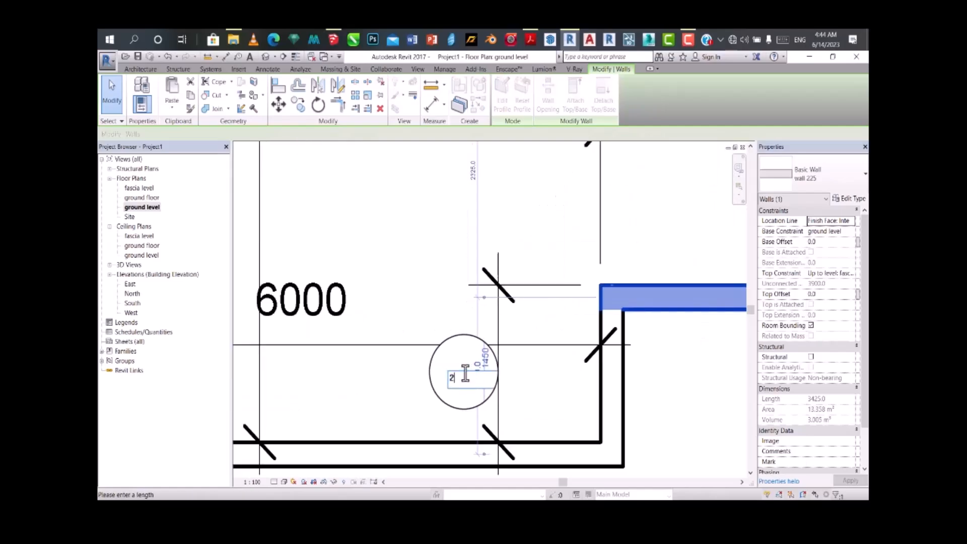
pyautogui.press('Return')
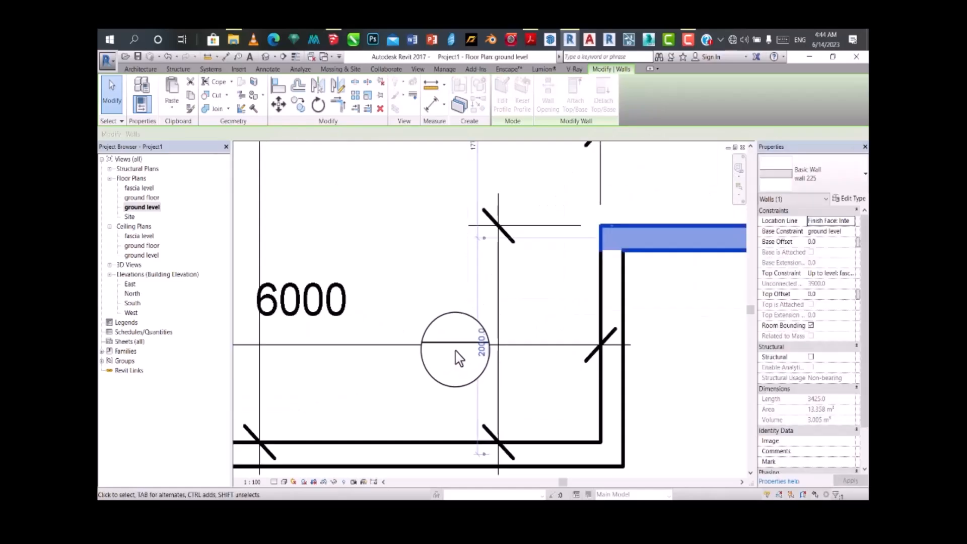
pyautogui.scroll(-4, 456, 360)
pyautogui.press('Escape')
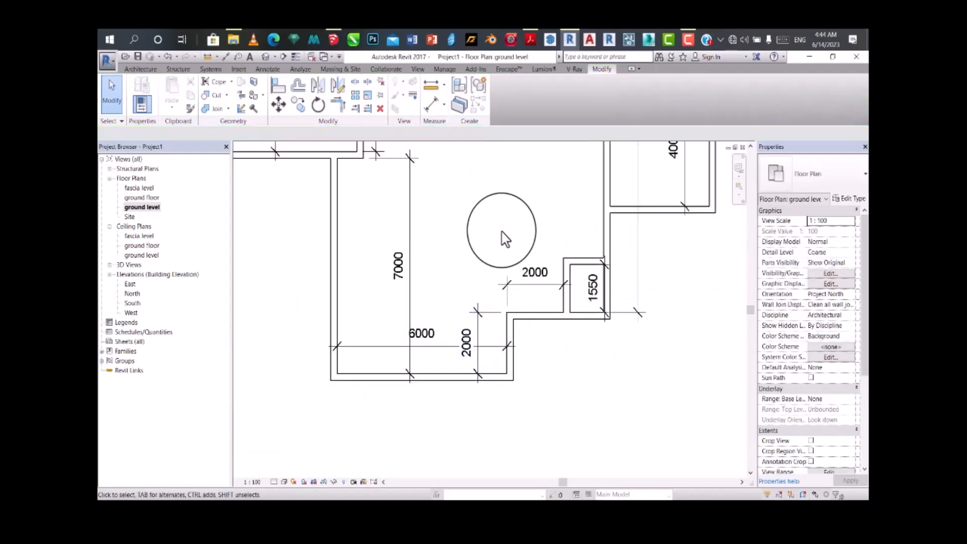
pyautogui.click(688, 40)
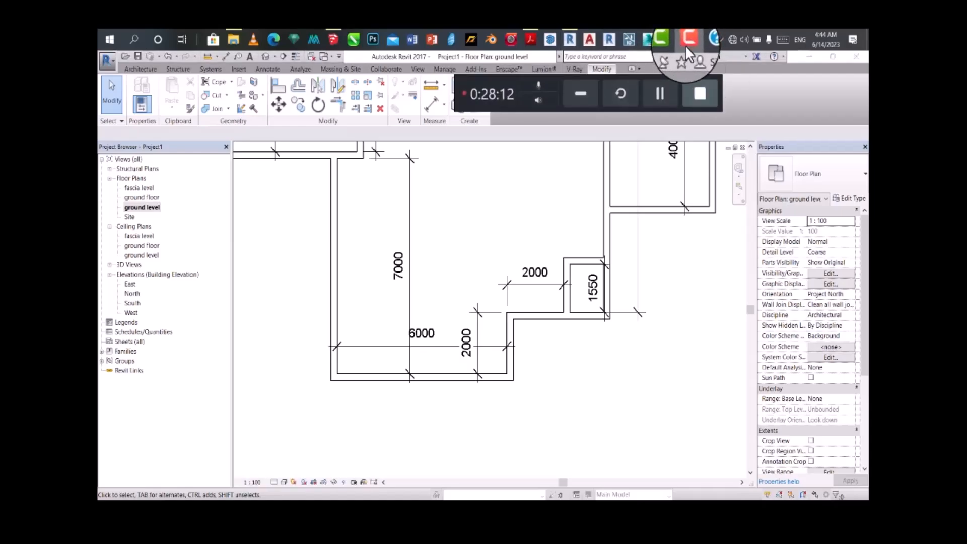
pyautogui.click(574, 93)
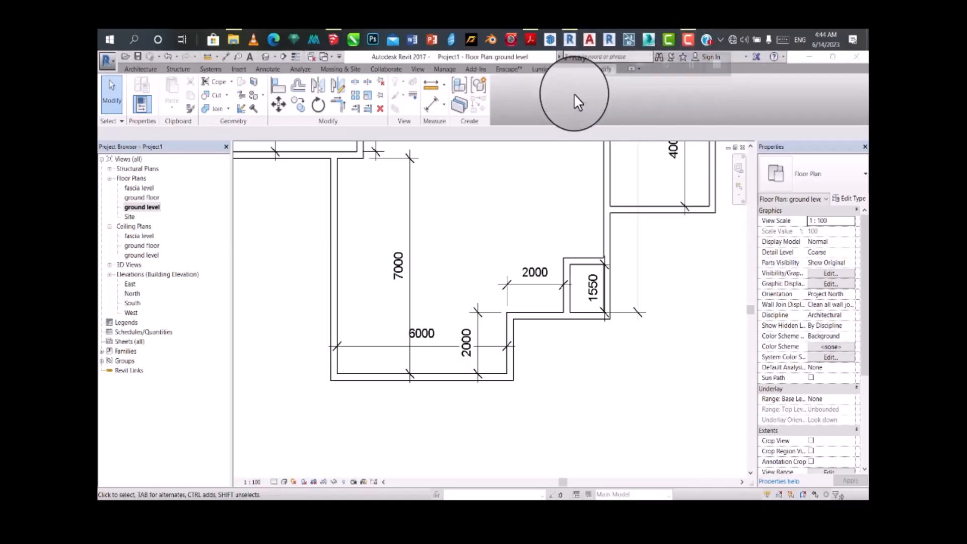
pyautogui.scroll(-4, 536, 376)
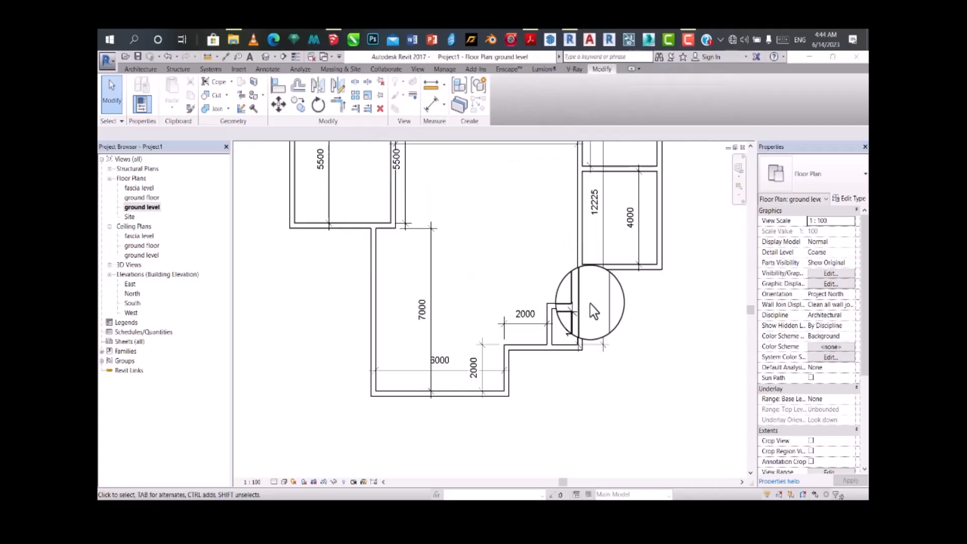
pyautogui.scroll(-4, 605, 297)
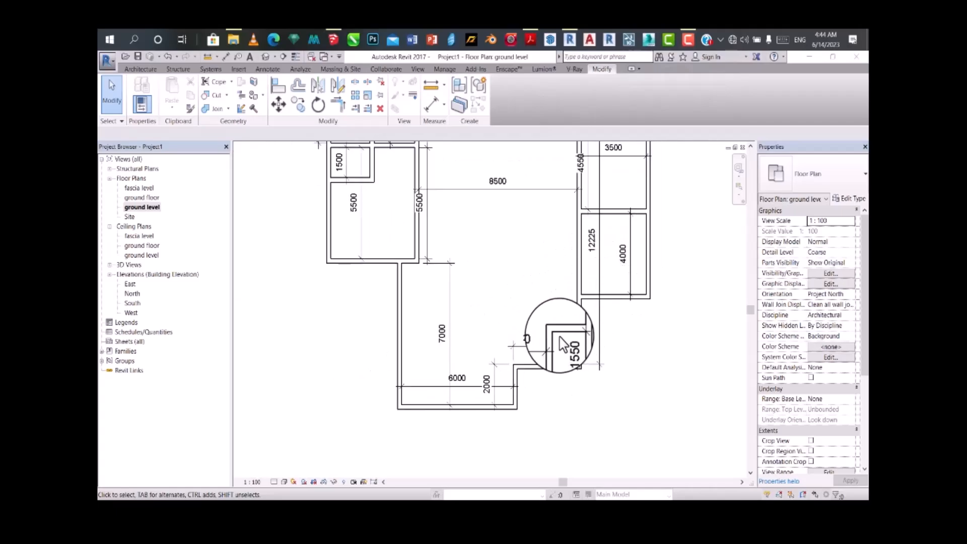
pyautogui.scroll(3, 570, 214)
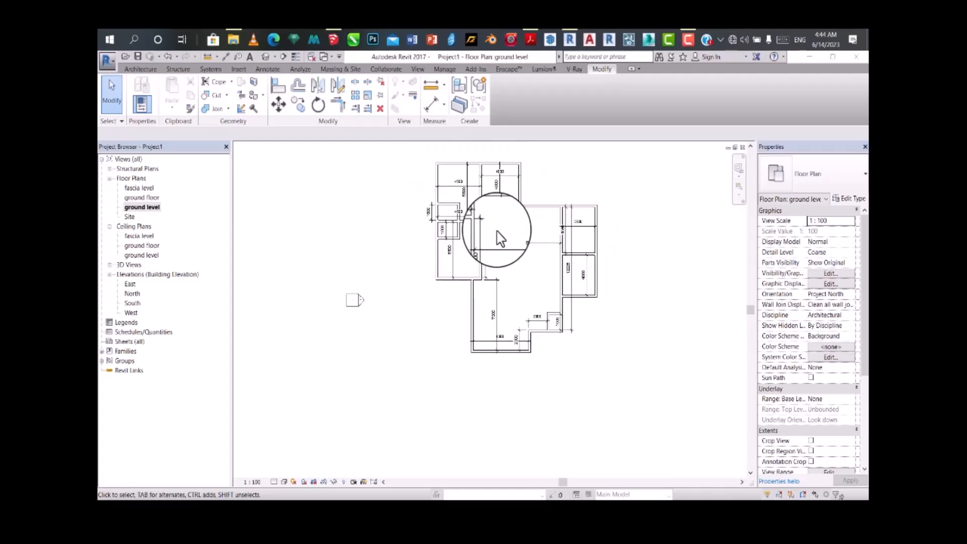
pyautogui.scroll(1, 510, 177)
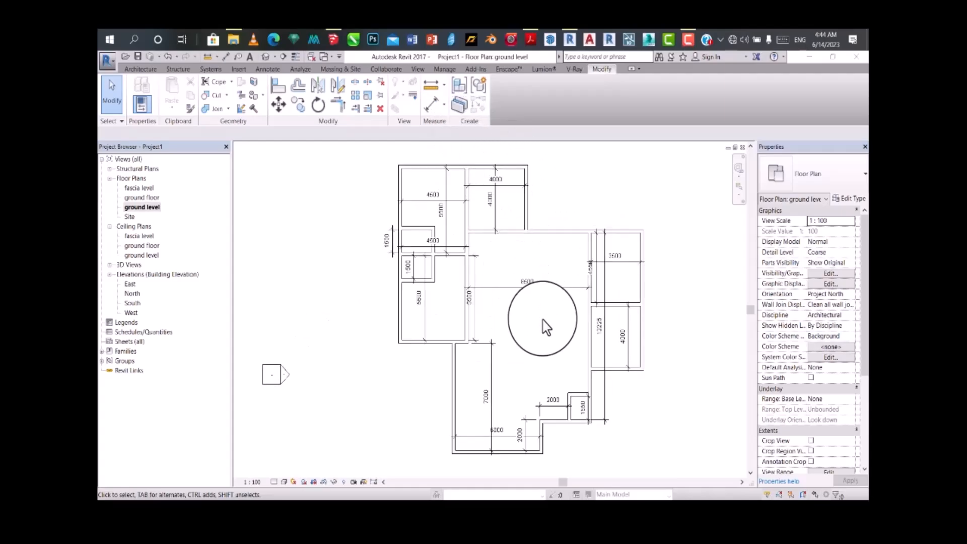
pyautogui.scroll(1, 564, 353)
pyautogui.scroll(-1, 524, 400)
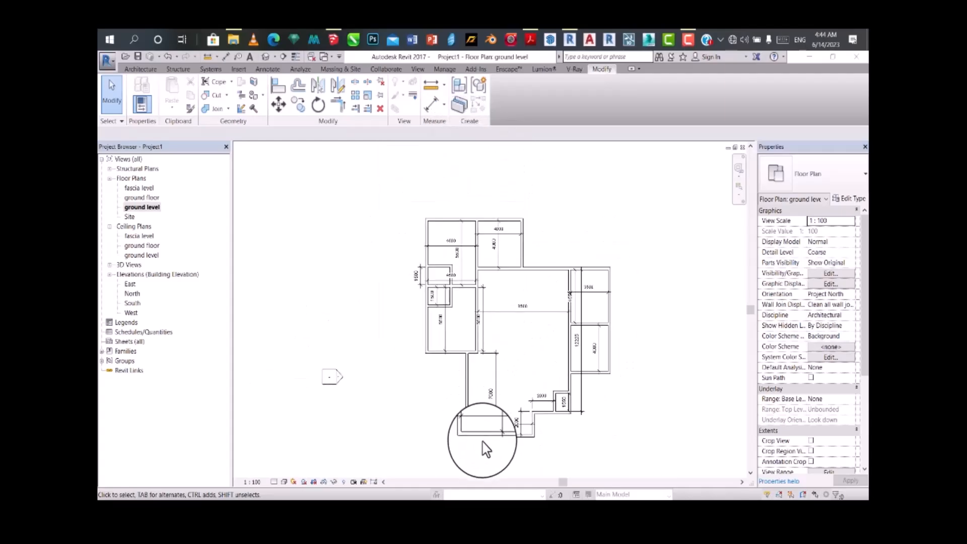
# Step: Set the narrow room's interior length to 2100 mm by repositioning its upper wall
pyautogui.scroll(2, 503, 454)
pyautogui.scroll(1, 595, 416)
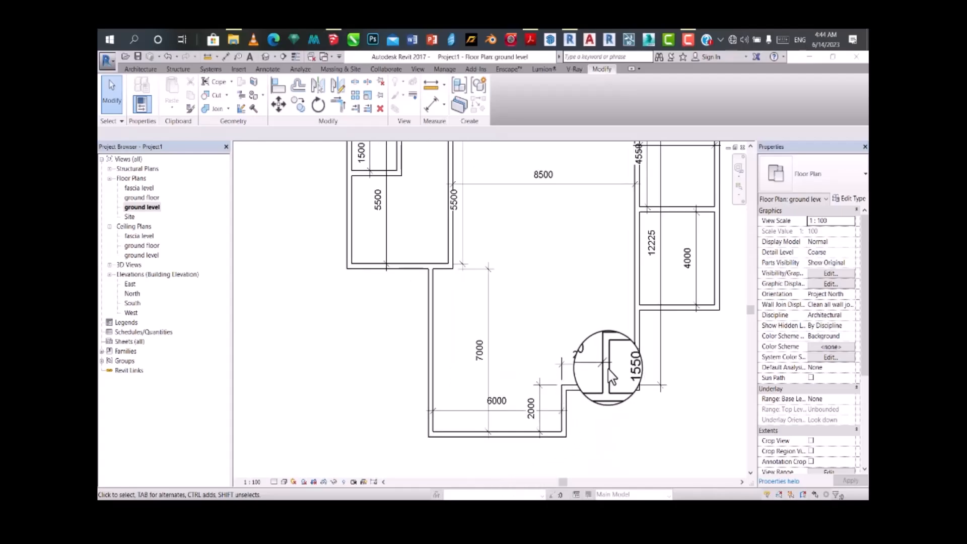
pyautogui.scroll(1, 623, 352)
pyautogui.scroll(1, 624, 358)
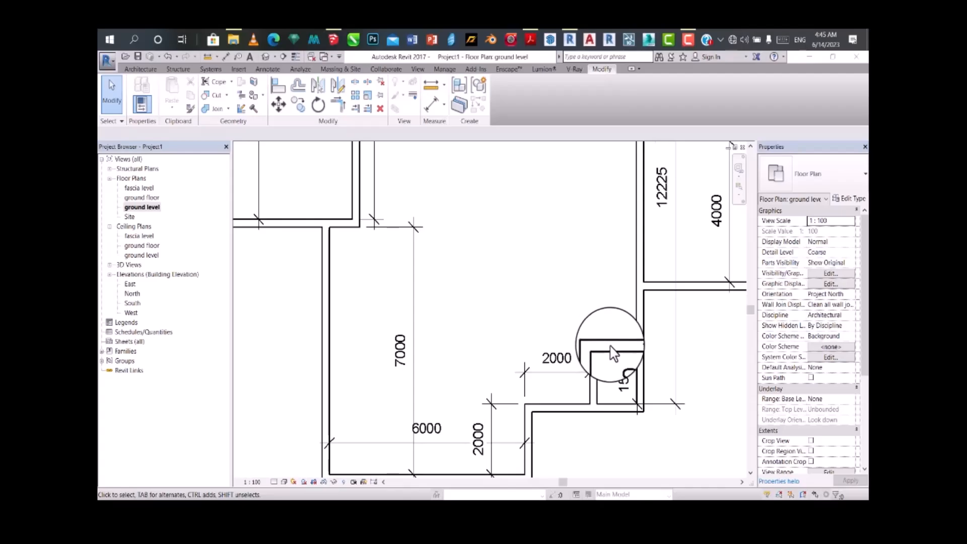
pyautogui.click(612, 358)
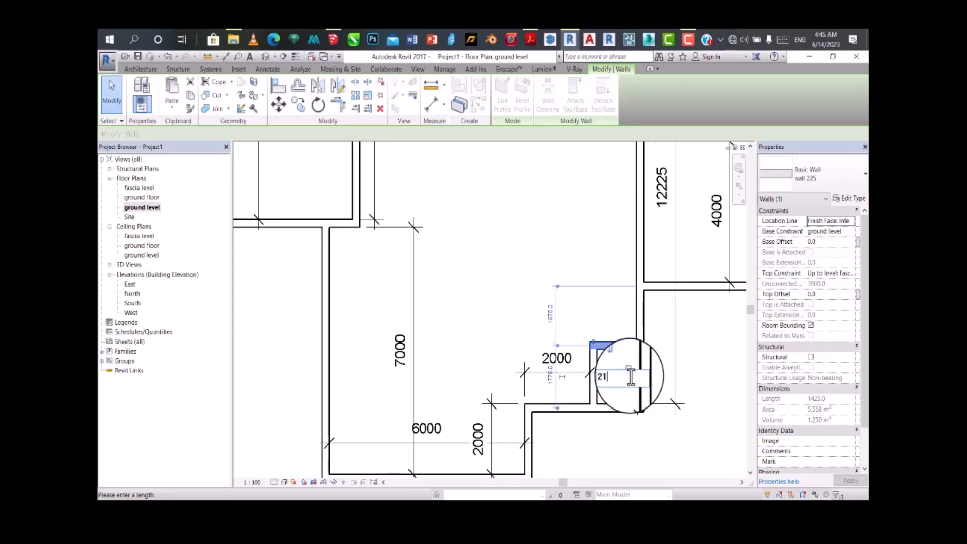
pyautogui.write('00')
pyautogui.press('Return')
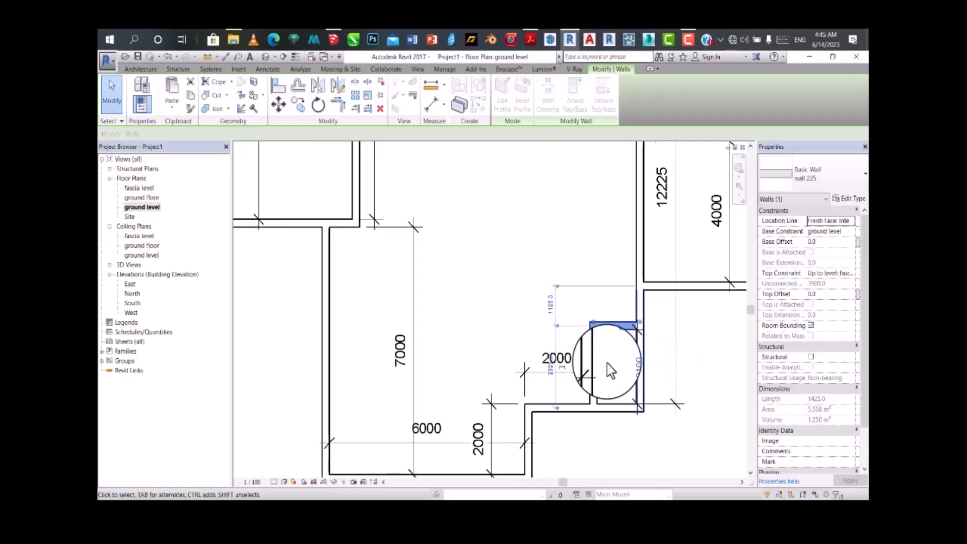
pyautogui.click(521, 358)
pyautogui.scroll(-2, 534, 353)
pyautogui.scroll(-2, 504, 353)
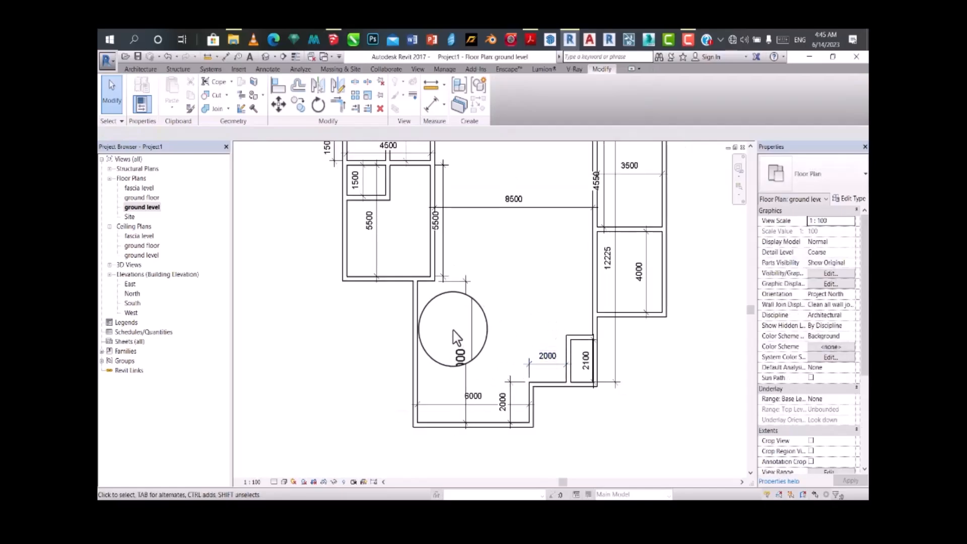
pyautogui.scroll(-1, 500, 233)
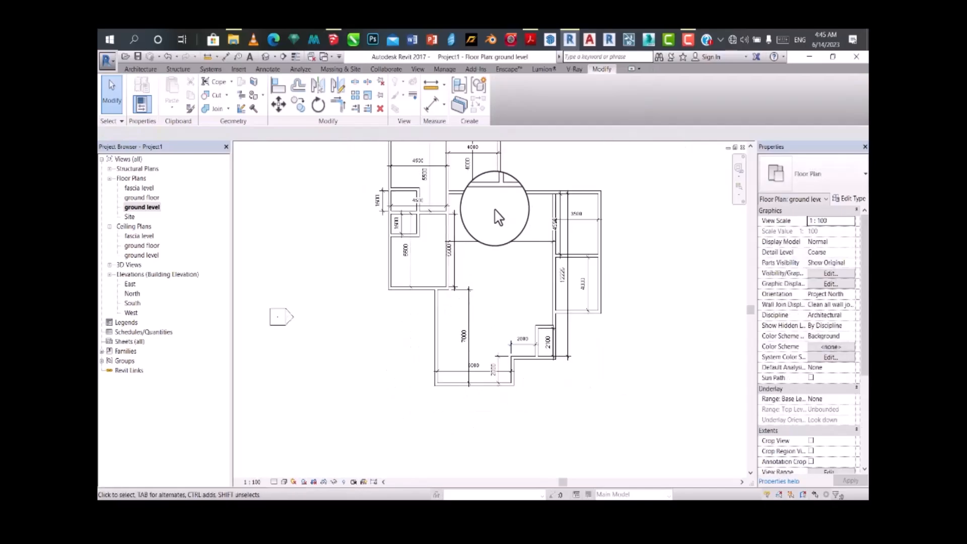
# Step: Delete the two walls that enclose the narrow room beside the lower end of the long vertical wall
pyautogui.scroll(1, 491, 204)
pyautogui.scroll(-3, 486, 227)
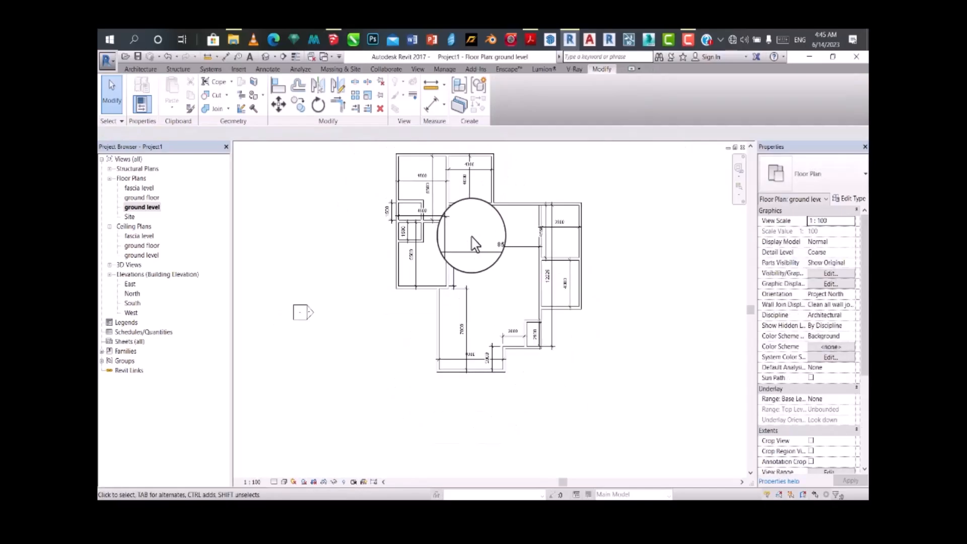
pyautogui.scroll(1, 488, 218)
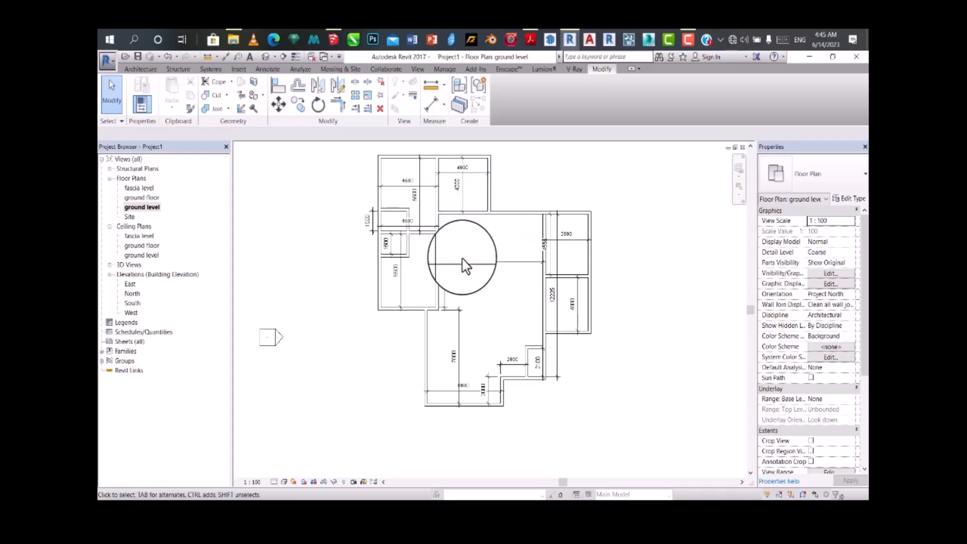
pyautogui.scroll(1, 460, 264)
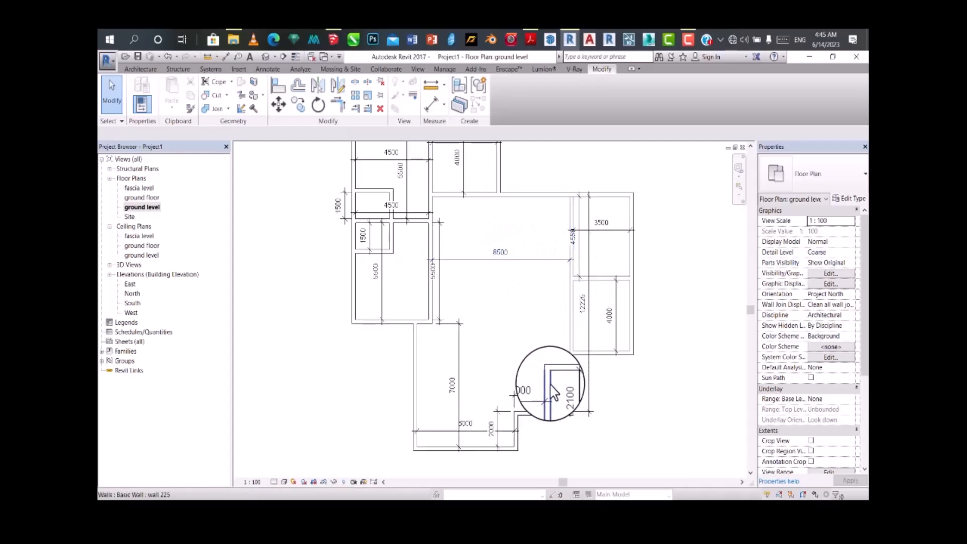
pyautogui.scroll(2, 559, 392)
pyautogui.moveTo(570, 376); pyautogui.dragTo(533, 351)
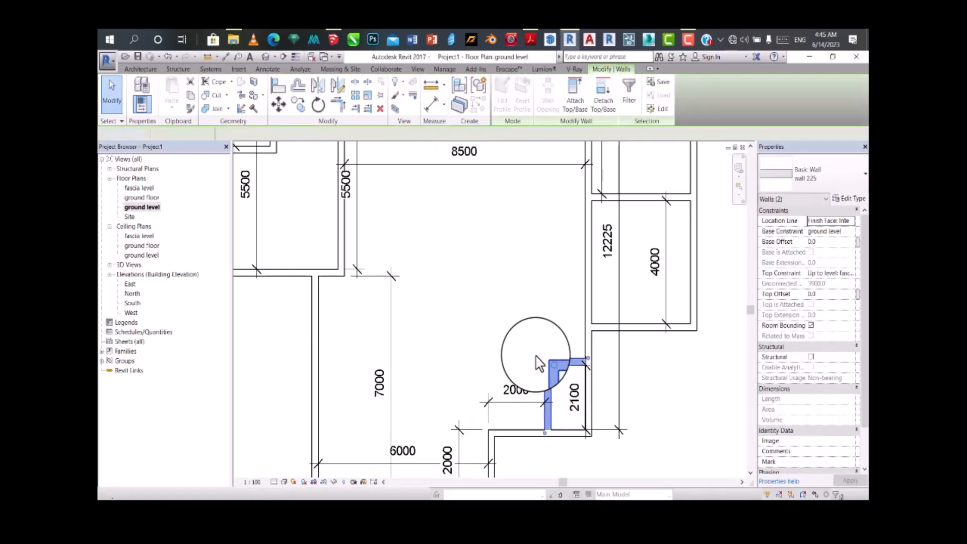
pyautogui.press('Delete')
pyautogui.scroll(-3, 548, 384)
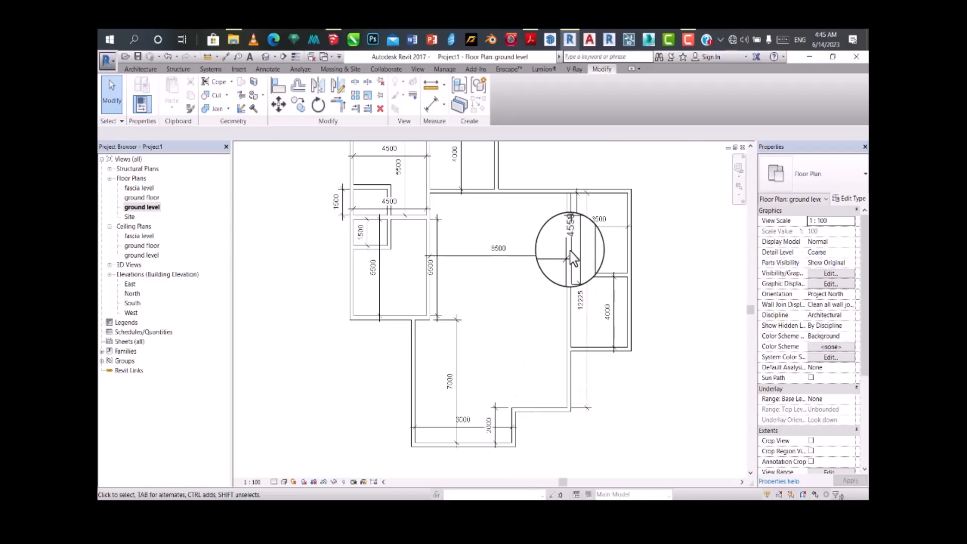
# Step: Try to set the large central room's width to 5000 mm by moving the wall it shares with the two eastern rooms
pyautogui.click(569, 379)
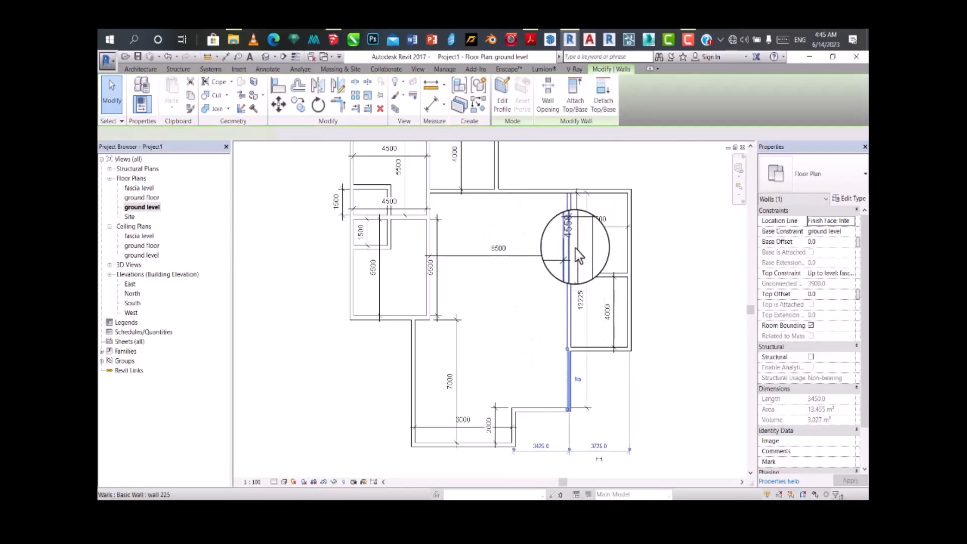
pyautogui.click(569, 208)
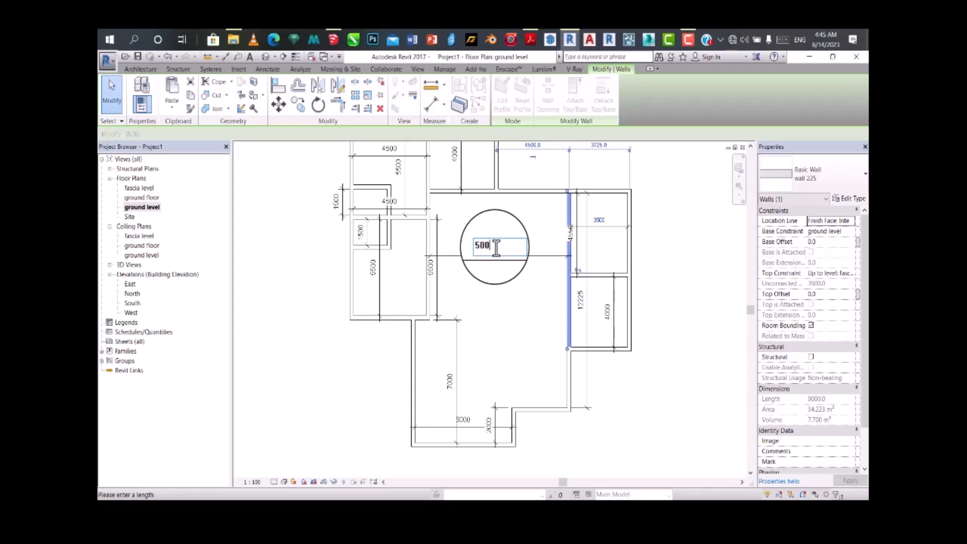
pyautogui.press('Return')
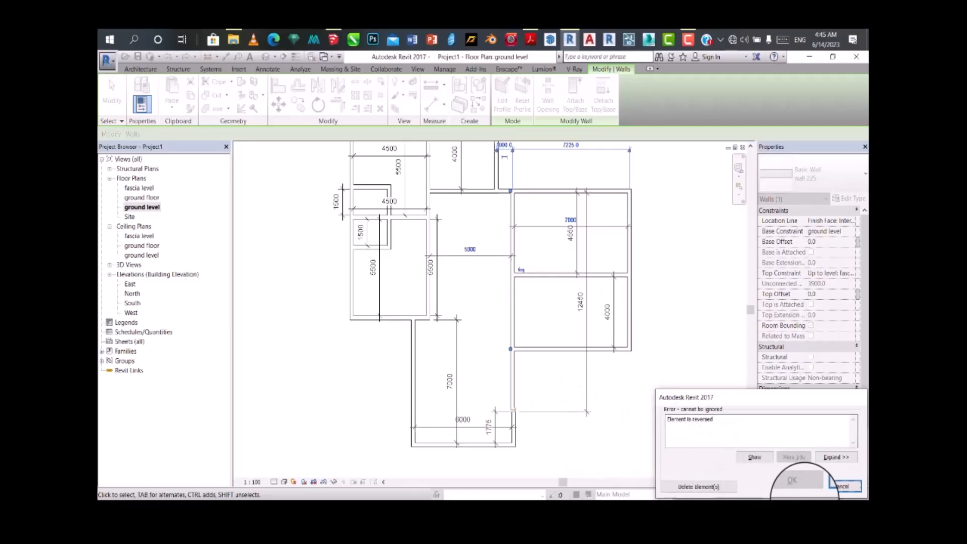
pyautogui.click(841, 486)
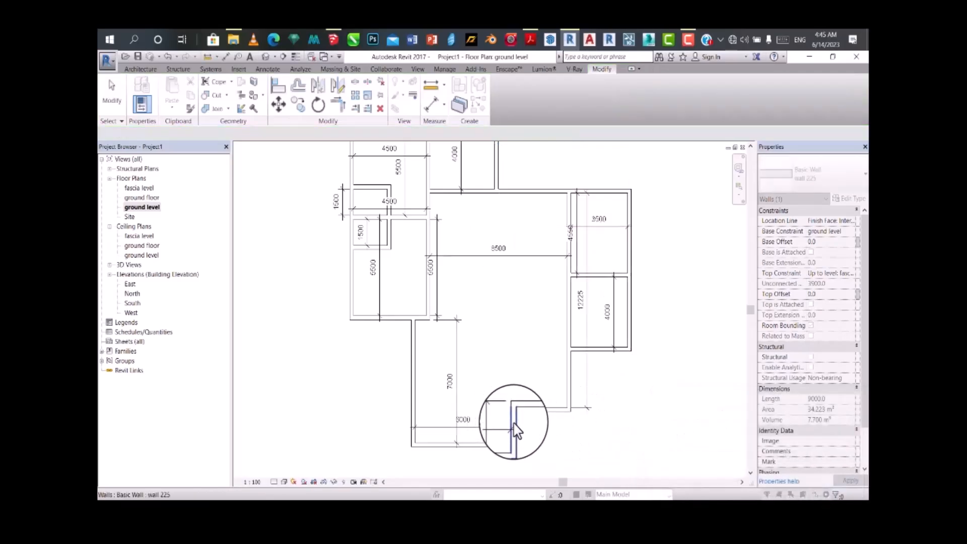
pyautogui.click(513, 444)
pyautogui.scroll(2, 512, 444)
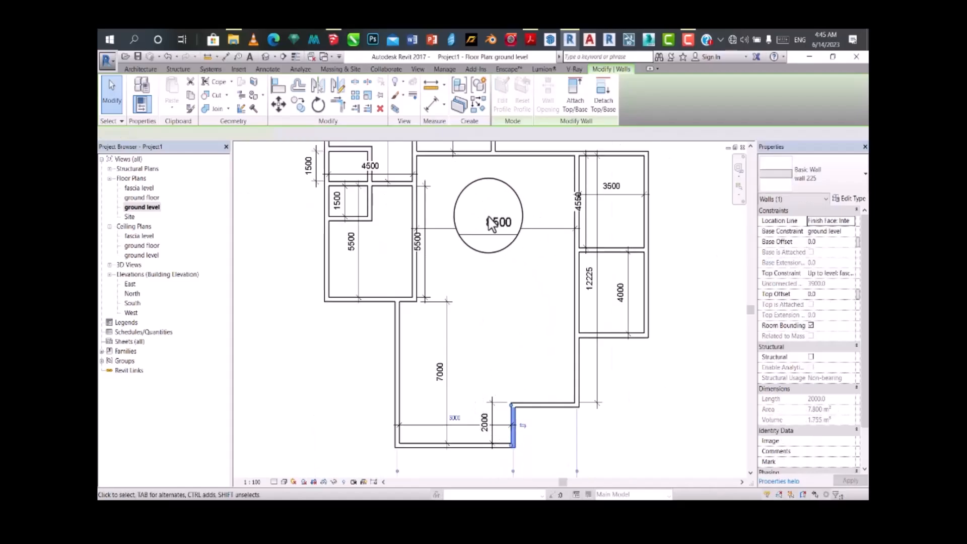
pyautogui.click(491, 221)
pyautogui.click(493, 222)
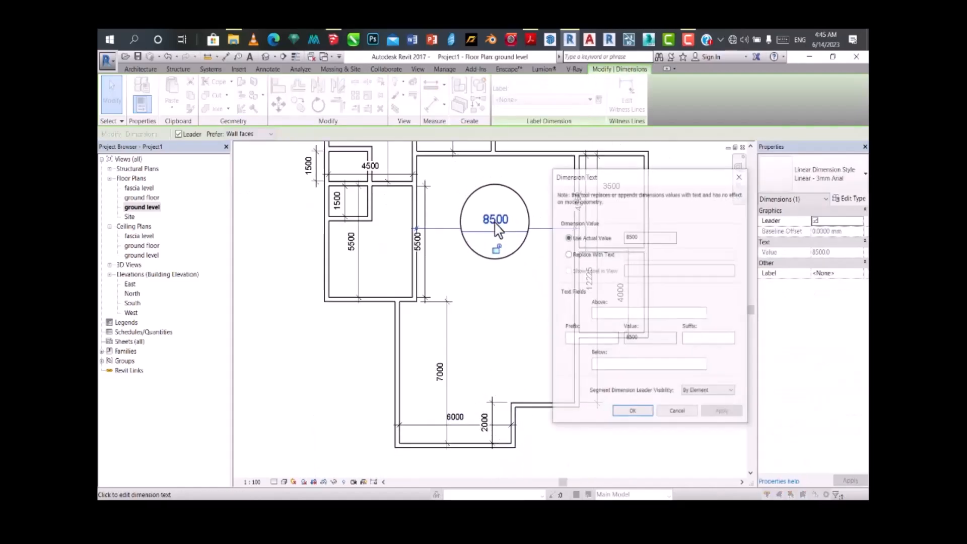
pyautogui.click(737, 177)
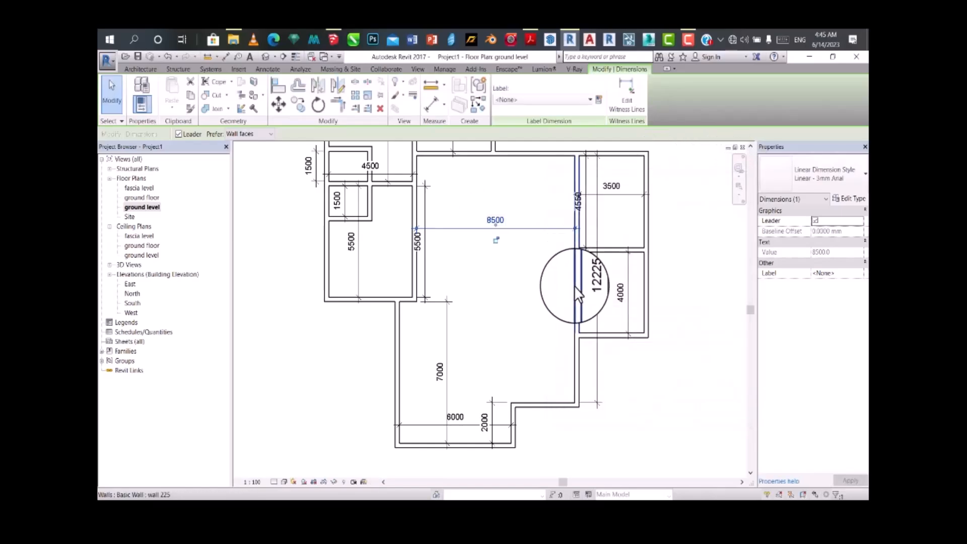
# Step: Set the large central room's width to 6000 mm by moving the wall it shares with the two eastern rooms
pyautogui.click(575, 275)
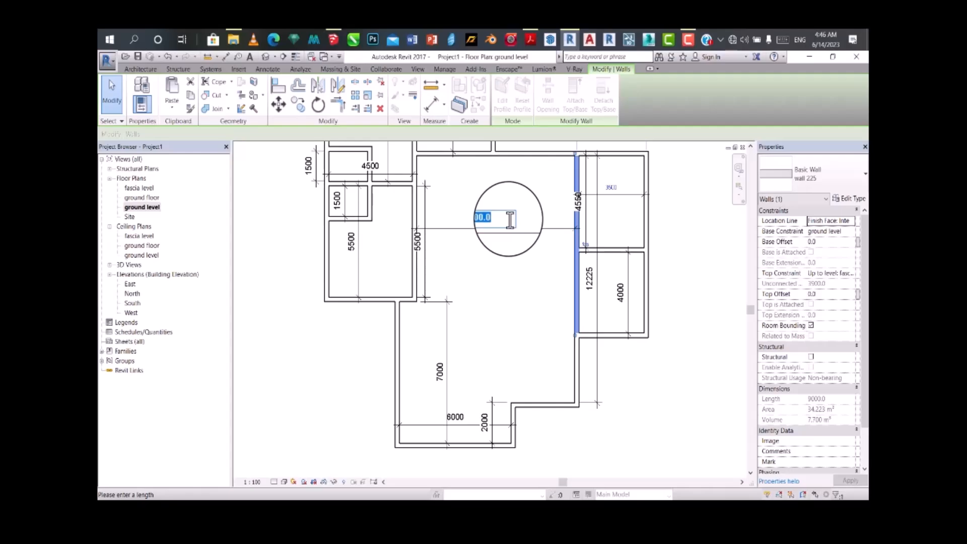
pyautogui.press('Return')
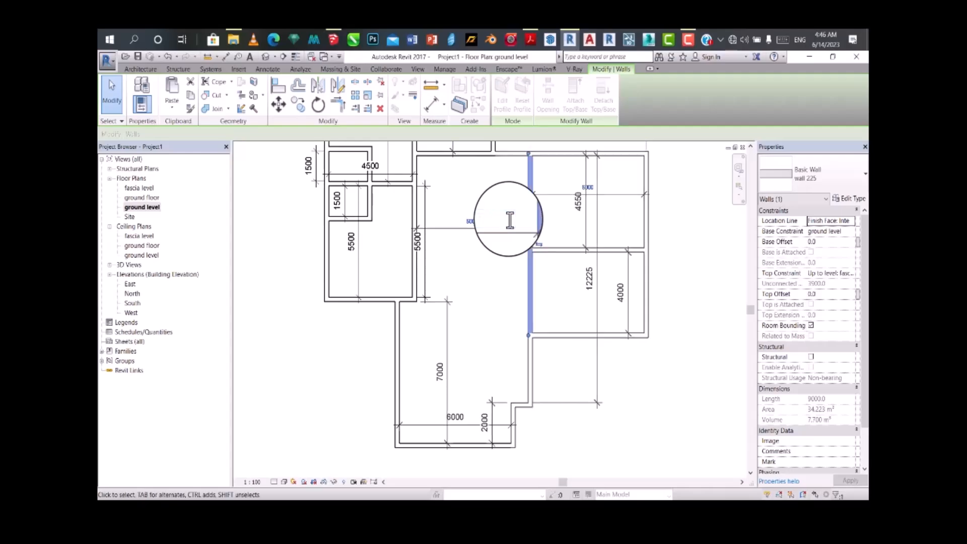
pyautogui.scroll(-2, 568, 298)
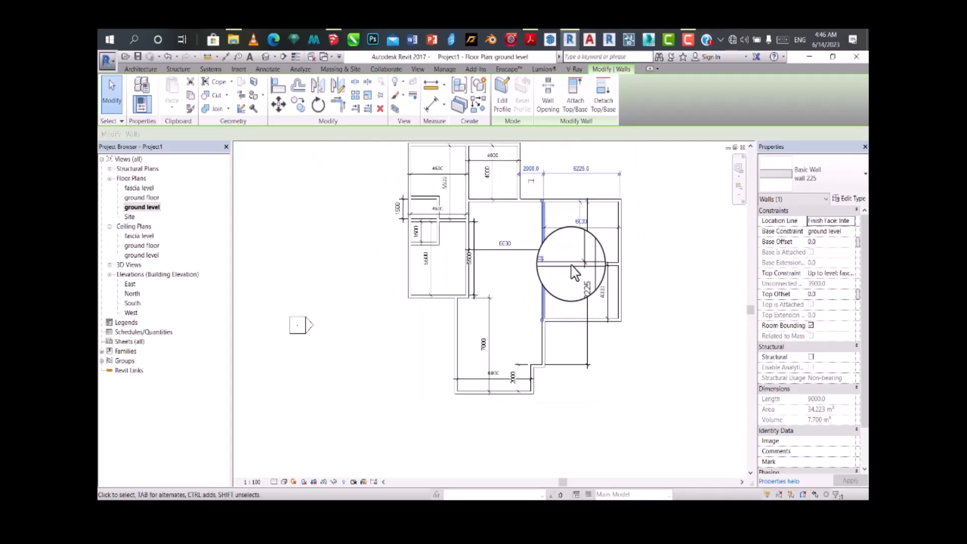
# Step: Set the two eastern rooms' interior width to 3500 mm by moving their outer wall
pyautogui.scroll(2, 620, 250)
pyautogui.click(640, 247)
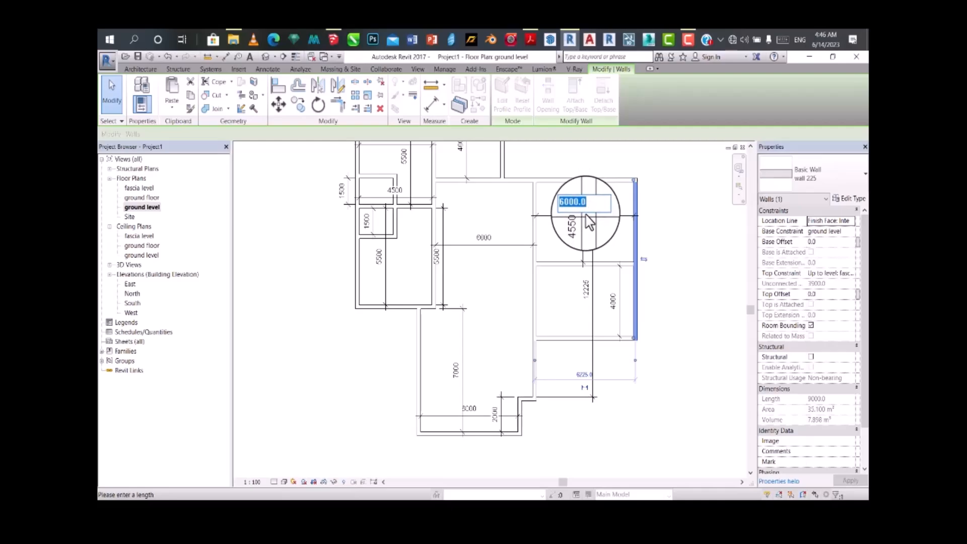
pyautogui.write('0')
pyautogui.press('Return')
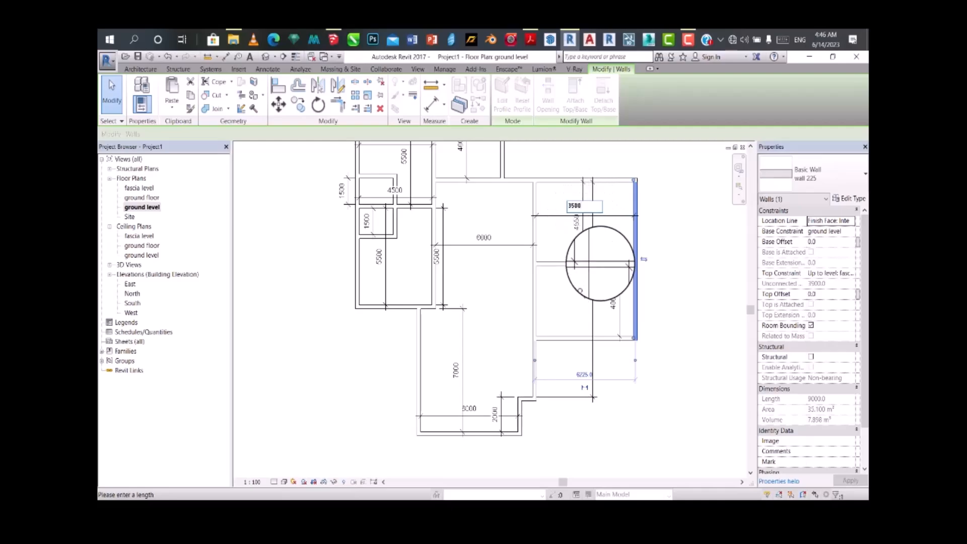
pyautogui.scroll(-2, 574, 279)
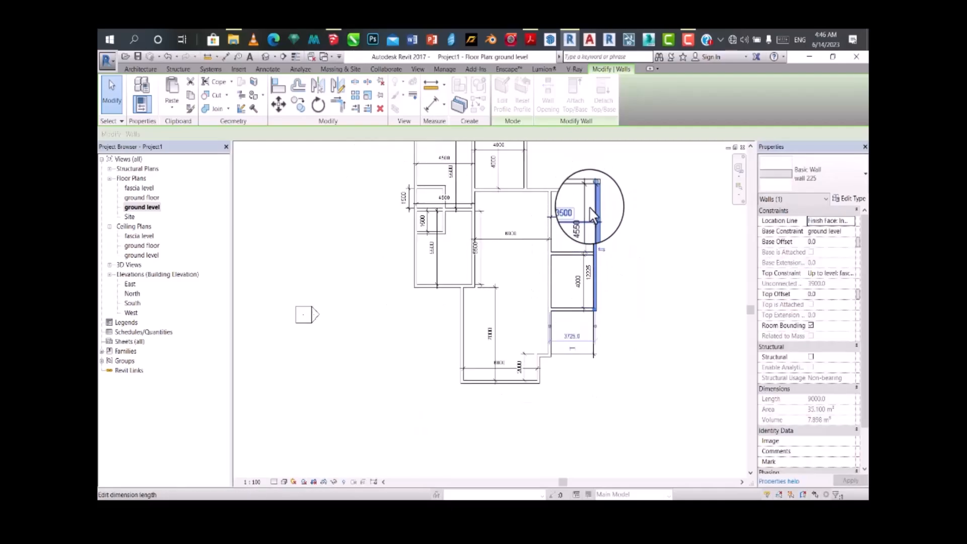
# Step: Set the upper eastern room's interior length to 4000 mm by moving the partition between the two eastern rooms
pyautogui.scroll(2, 580, 252)
pyautogui.click(574, 261)
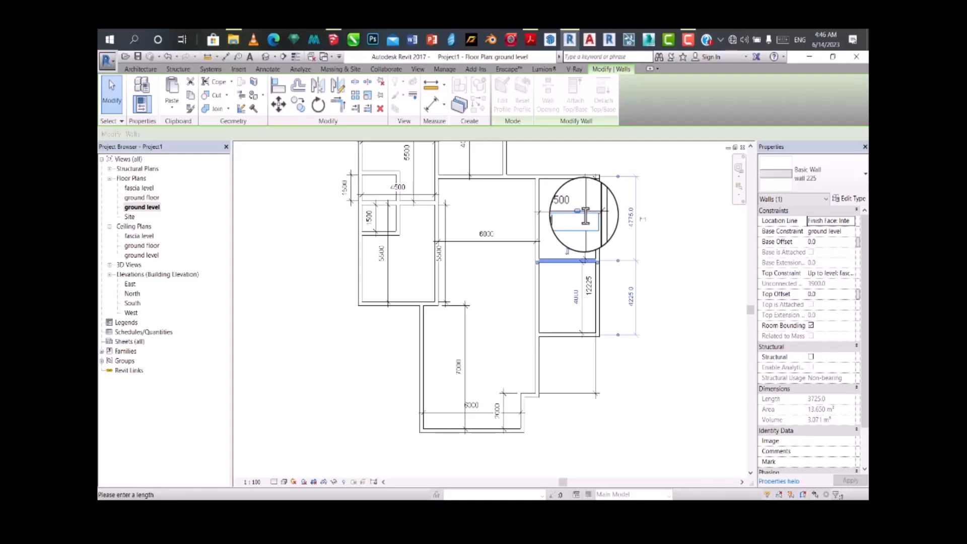
pyautogui.press('Return')
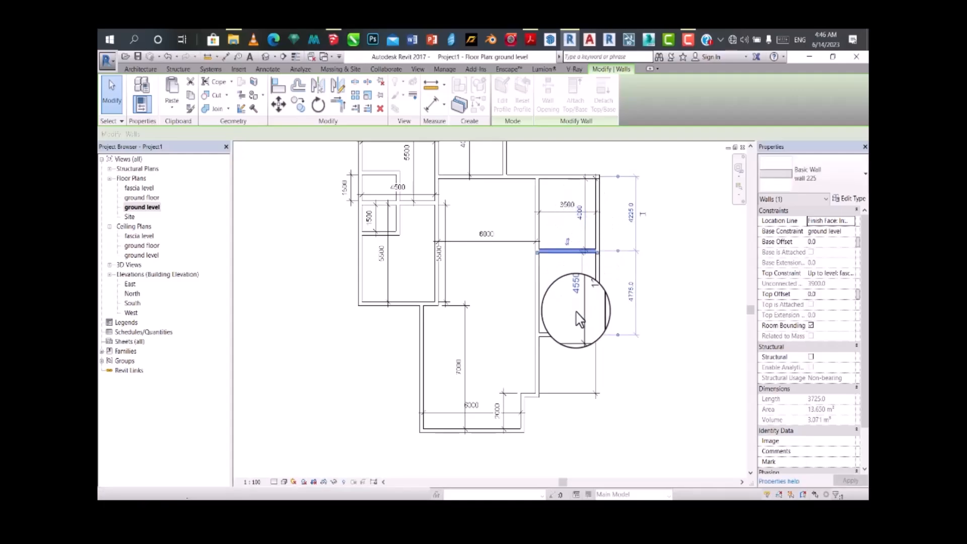
# Step: Set the lower eastern room's interior length to 4000 mm by moving its bottom wall, and delete the long 12225 mm dimension
pyautogui.click(574, 337)
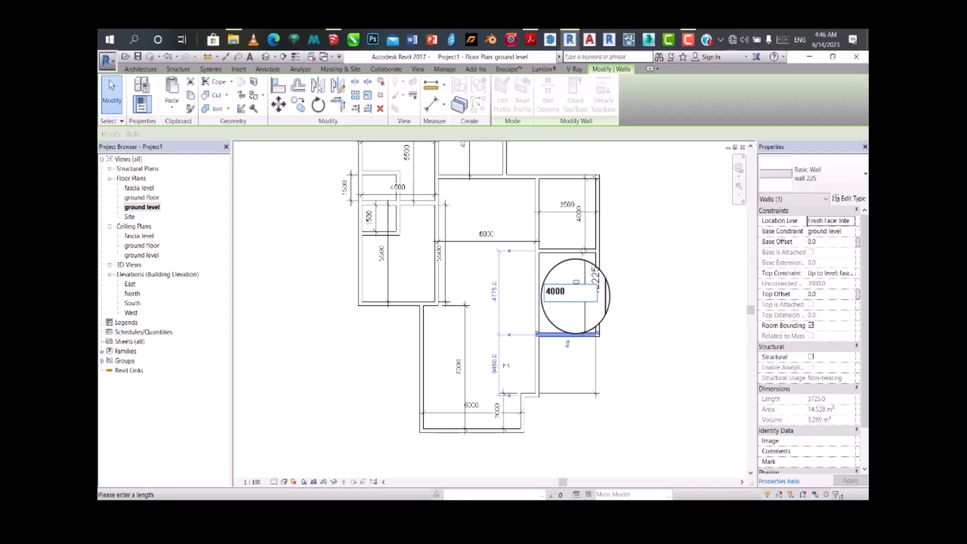
pyautogui.click(626, 403)
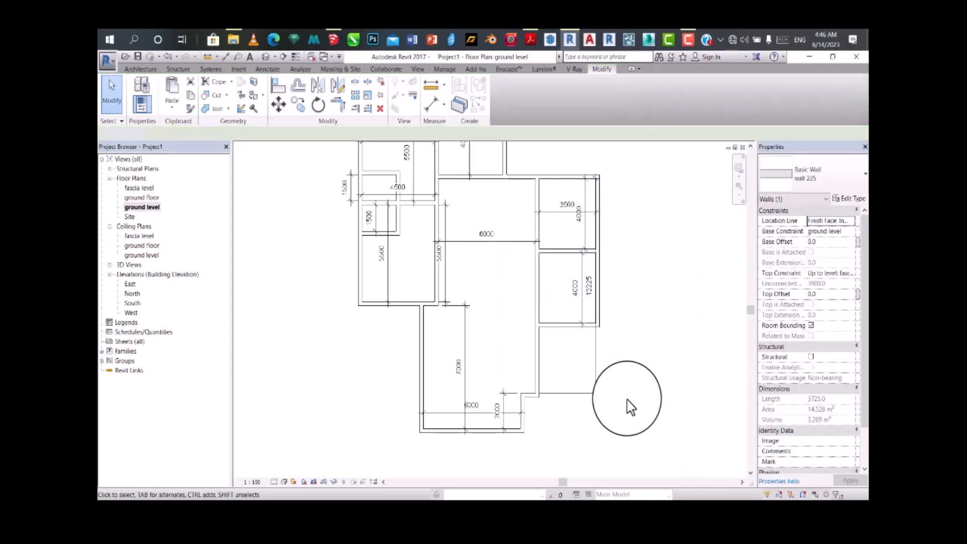
pyautogui.click(594, 392)
pyautogui.press('Delete')
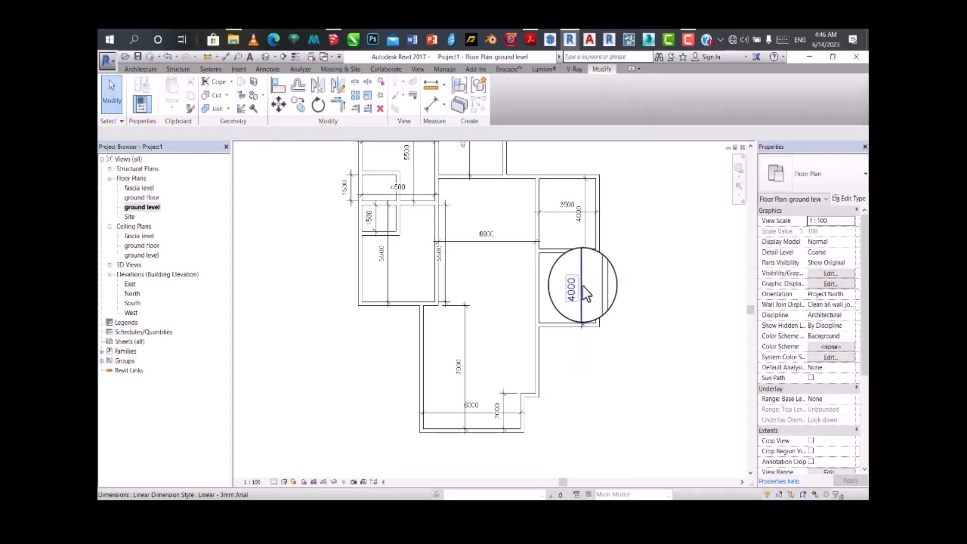
# Step: Add an aligned dimension between the lower eastern room's bottom wall and the short horizontal wall at the step below it
pyautogui.scroll(-3, 582, 288)
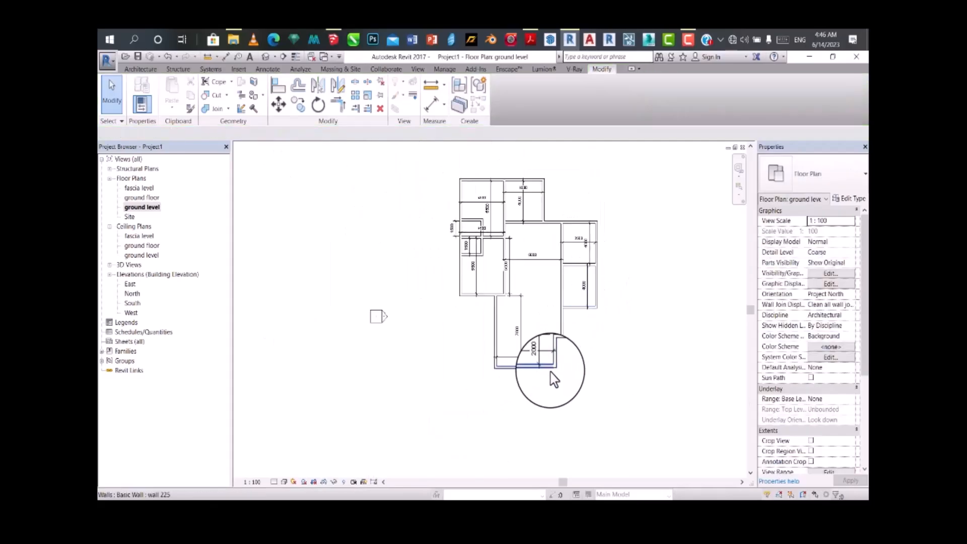
pyautogui.scroll(4, 554, 378)
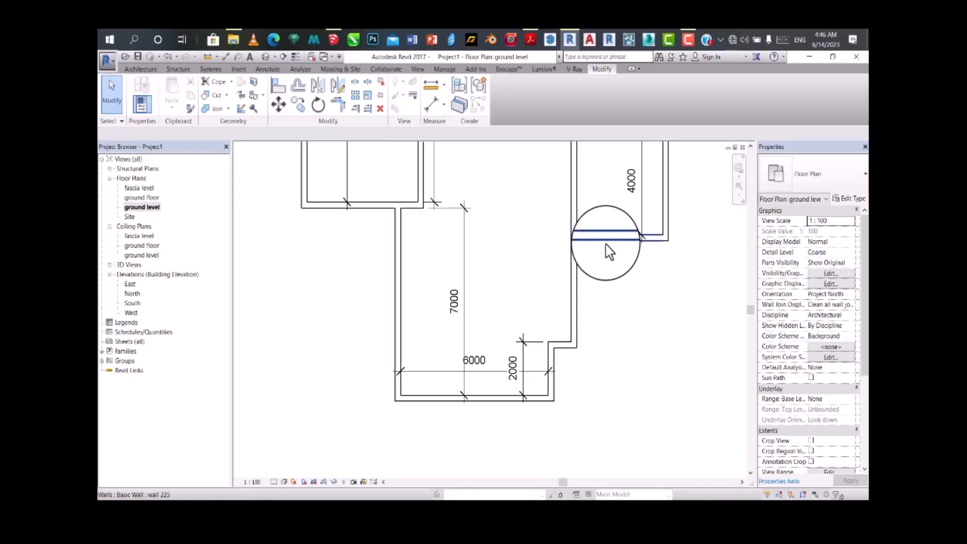
pyautogui.click(432, 104)
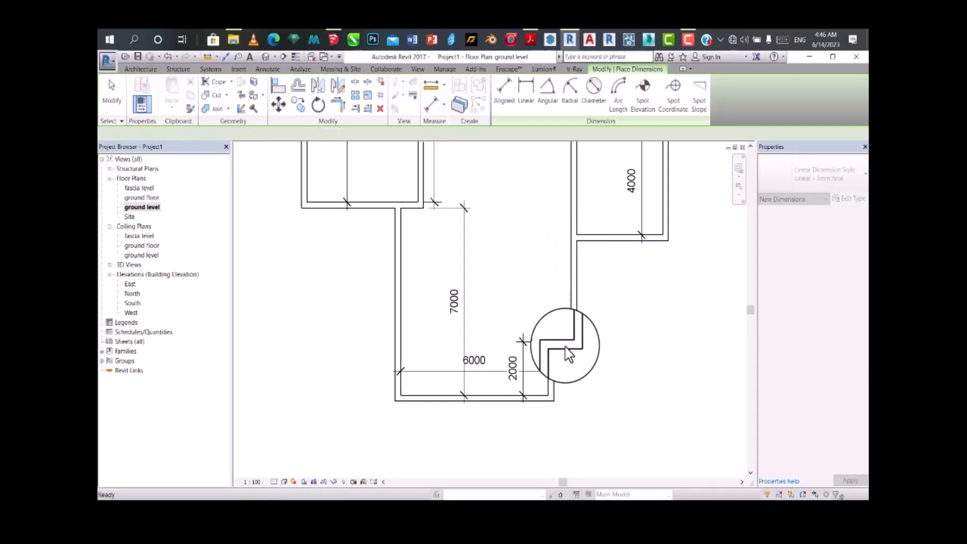
pyautogui.click(594, 238)
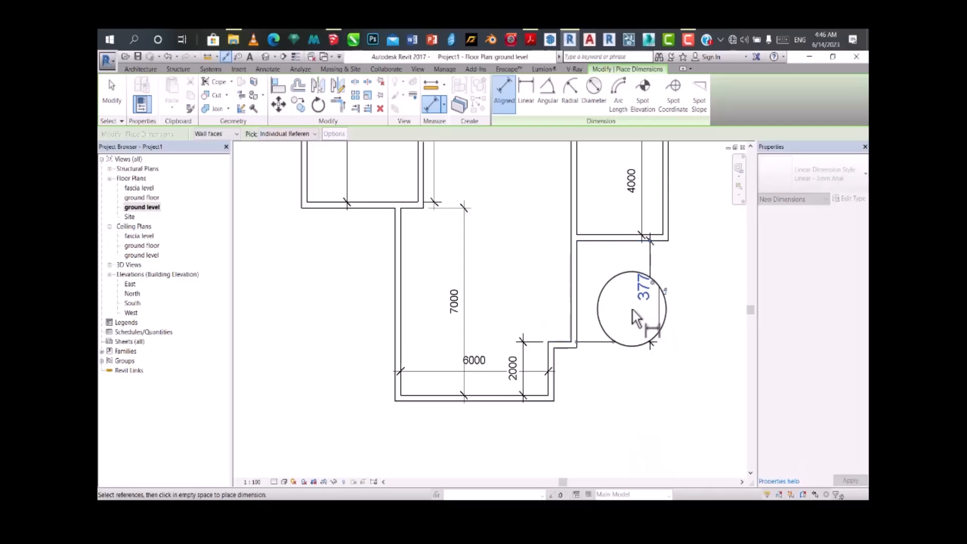
pyautogui.press('Escape')
pyautogui.press('Escape')
# Step: Set the distance from the lower eastern room's bottom wall to the short step wall to 2500 mm
pyautogui.click(560, 354)
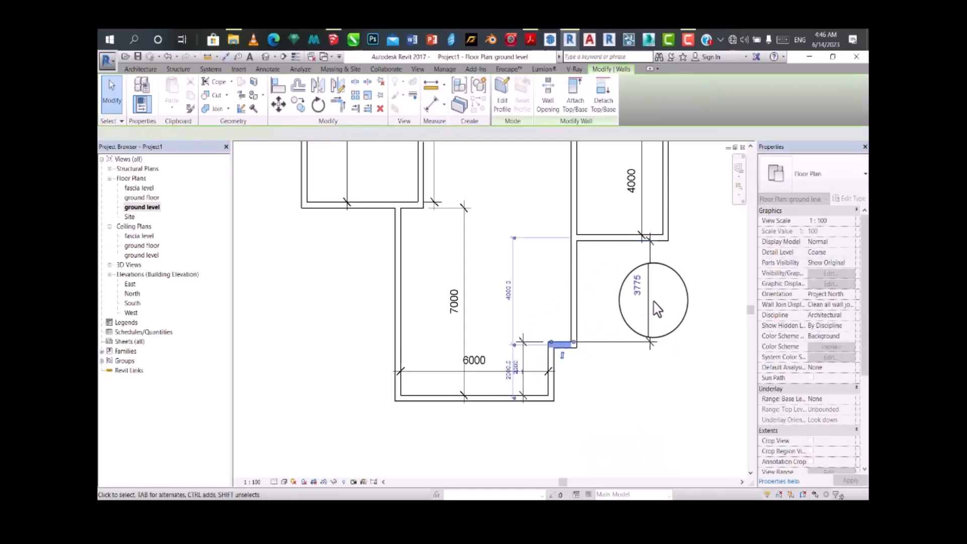
pyautogui.click(642, 296)
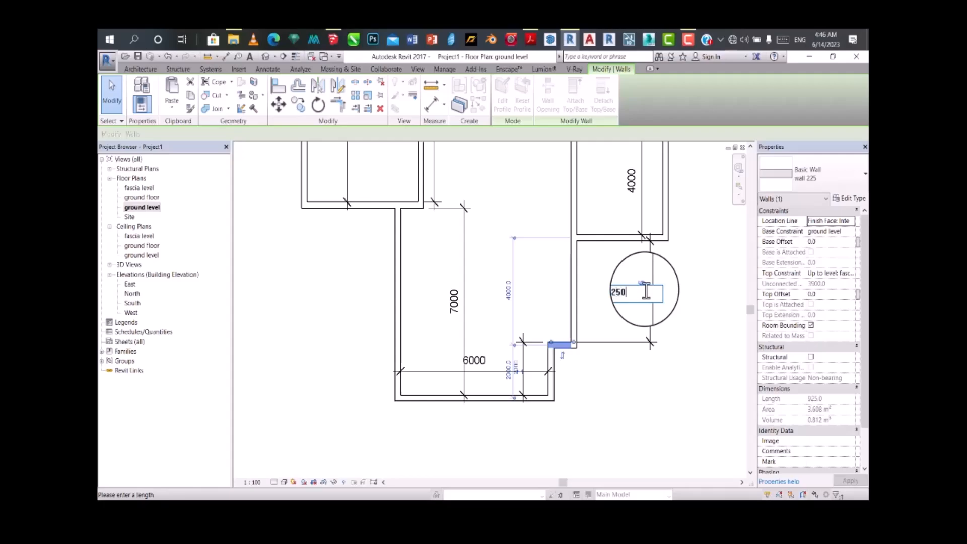
pyautogui.press('Return')
pyautogui.click(633, 360)
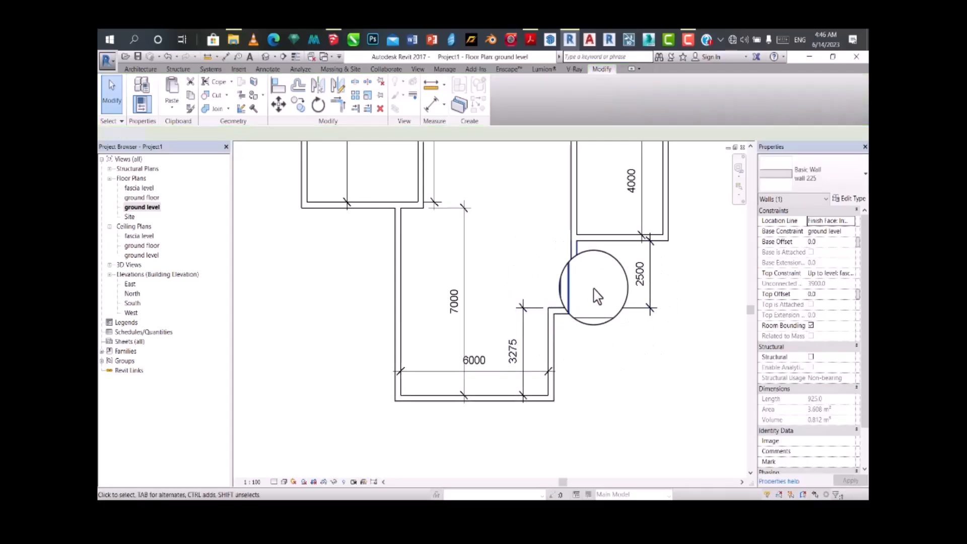
# Step: Set the distance from the lower eastern room's bottom wall to the short step wall to 1900 mm by moving the step wall
pyautogui.scroll(-2, 565, 321)
pyautogui.scroll(3, 555, 353)
pyautogui.scroll(-4, 563, 319)
pyautogui.scroll(3, 572, 267)
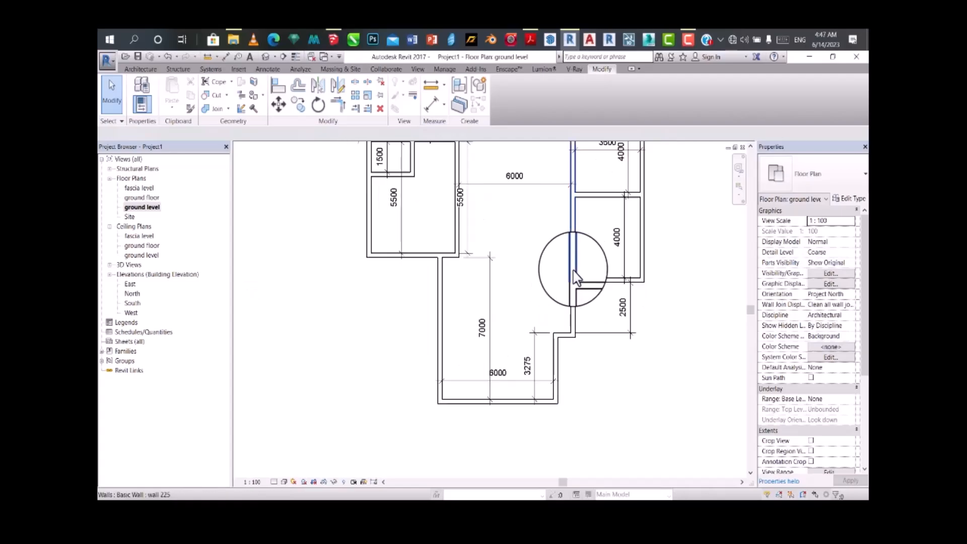
pyautogui.scroll(1, 571, 353)
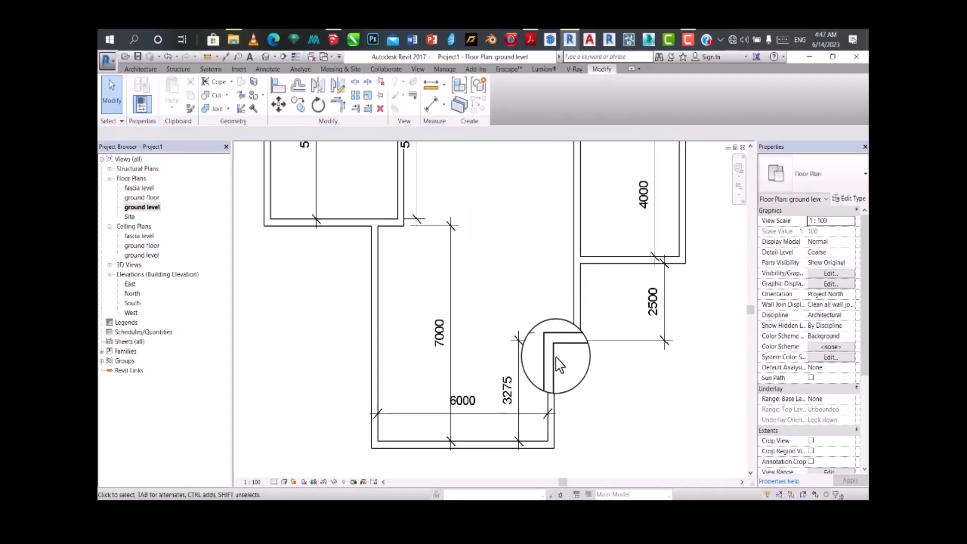
pyautogui.click(569, 348)
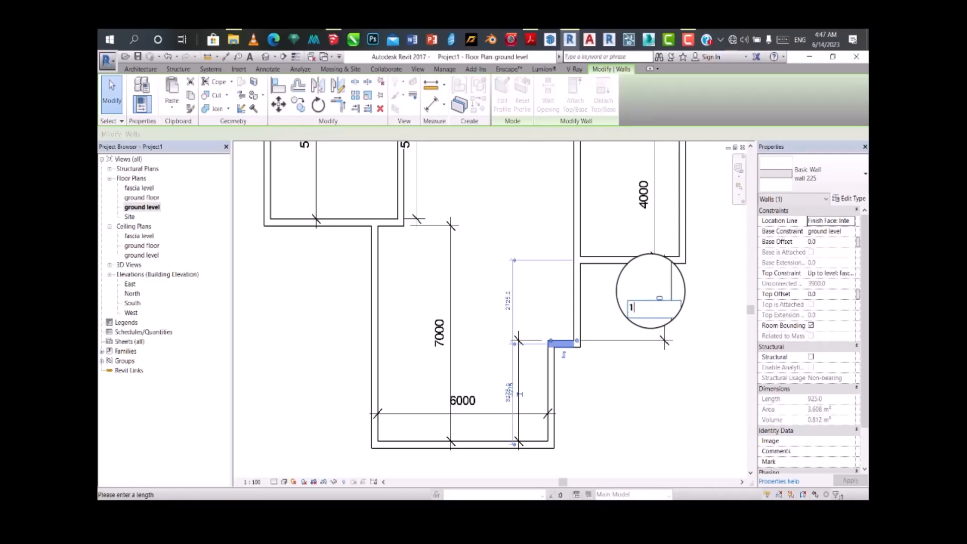
pyautogui.press('Return')
pyautogui.click(615, 384)
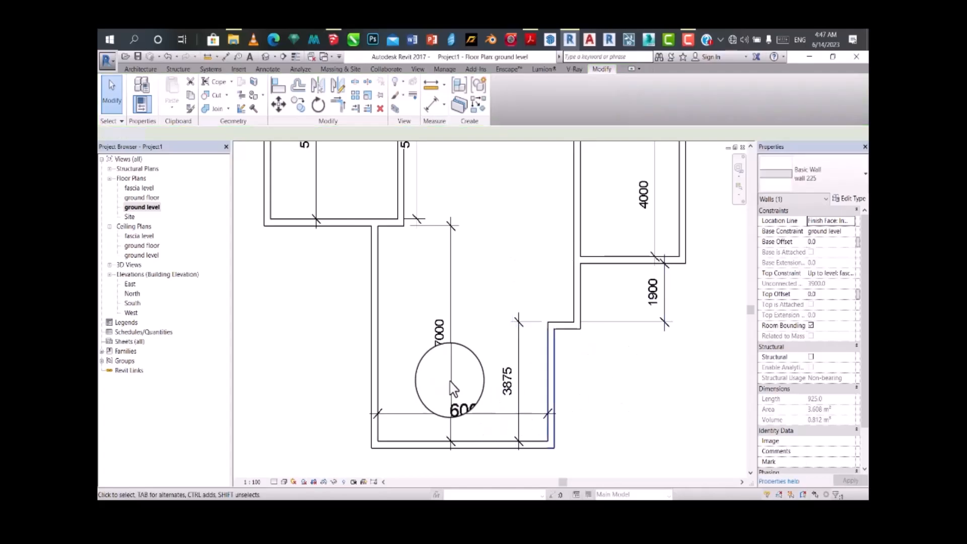
# Step: Set the distance from the short step wall to the bottom wall of the lower 6000 mm wide room to 2500 mm by moving the bottom wall
pyautogui.click(463, 444)
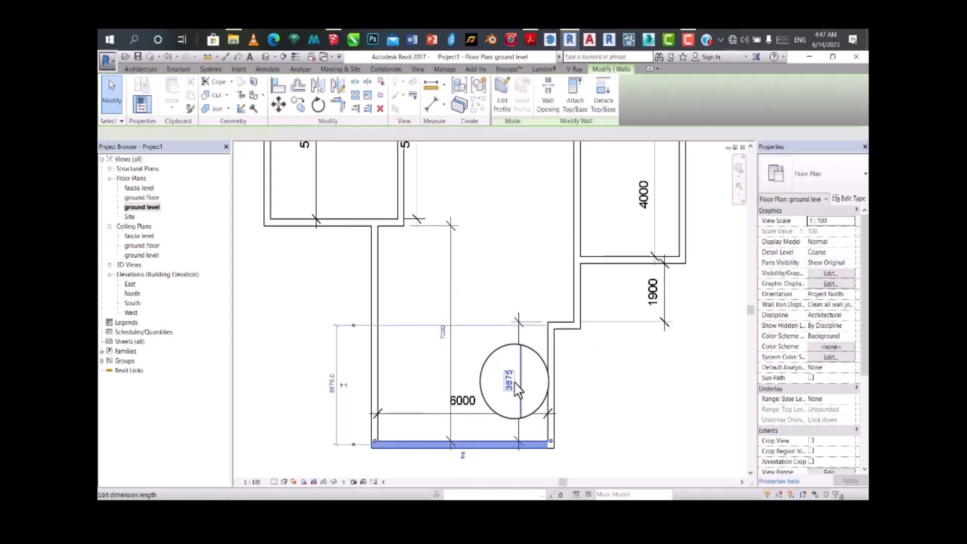
pyautogui.click(512, 382)
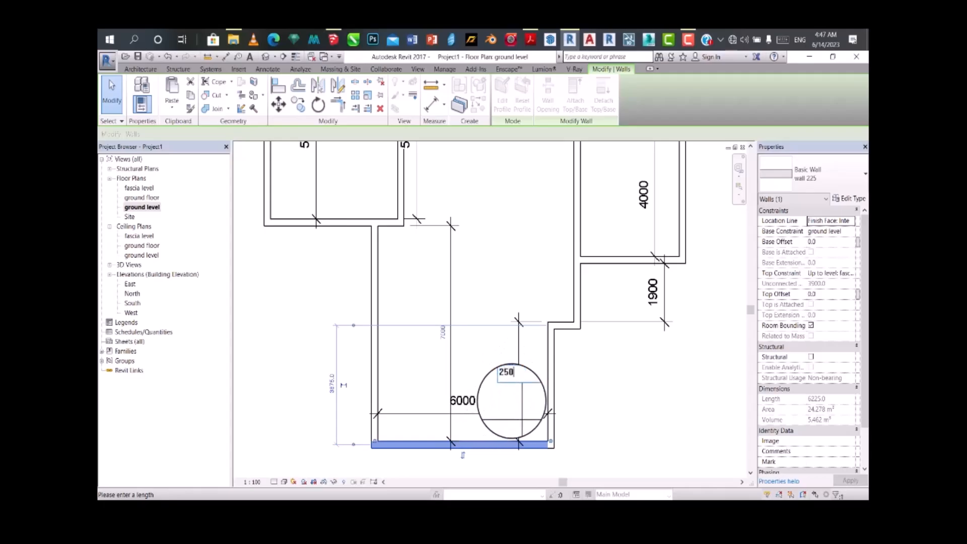
pyautogui.press('Return')
pyautogui.click(619, 442)
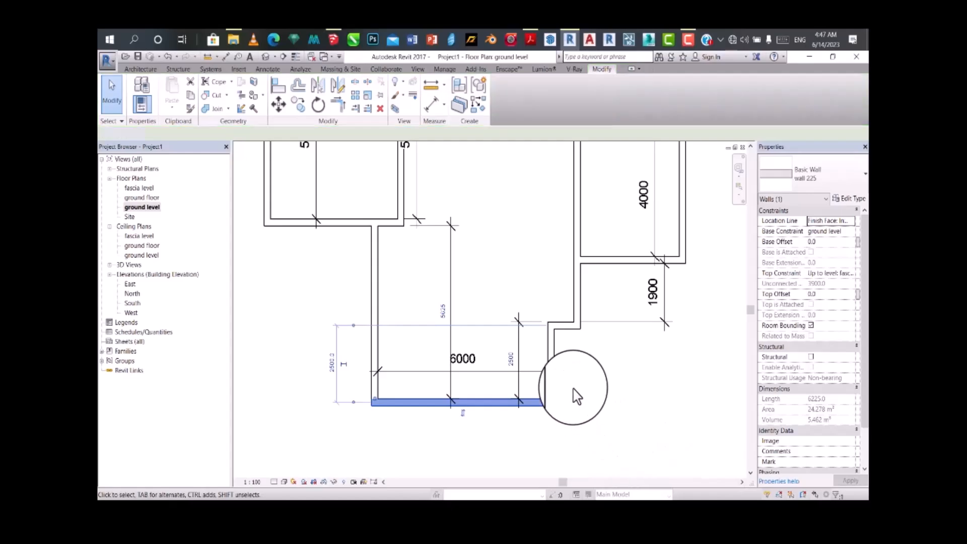
# Step: Examine the resized walls and dimensions around the lower central room, the eastern rooms and the step wall
pyautogui.scroll(-2, 574, 388)
pyautogui.scroll(1, 539, 296)
pyautogui.scroll(-4, 489, 296)
pyautogui.scroll(3, 514, 272)
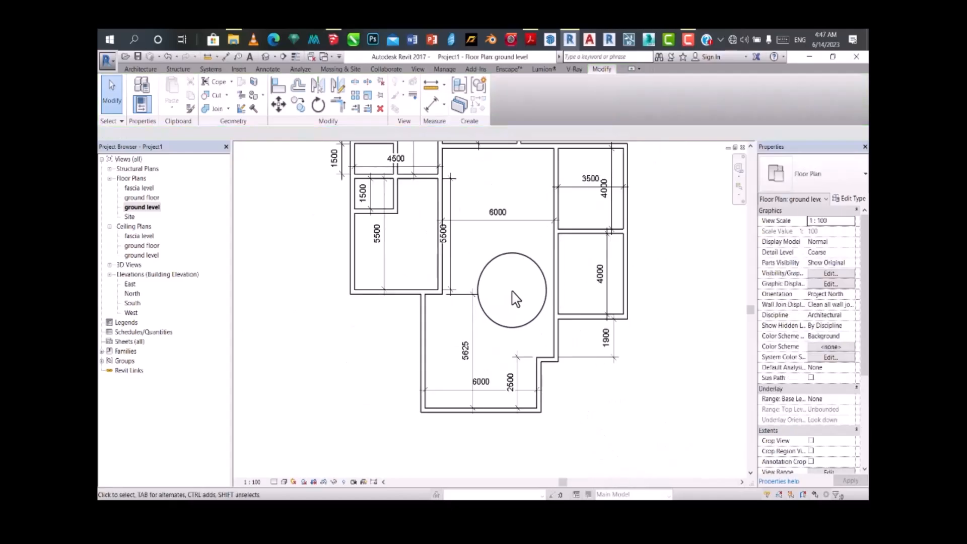
pyautogui.scroll(-1, 513, 282)
pyautogui.scroll(3, 504, 335)
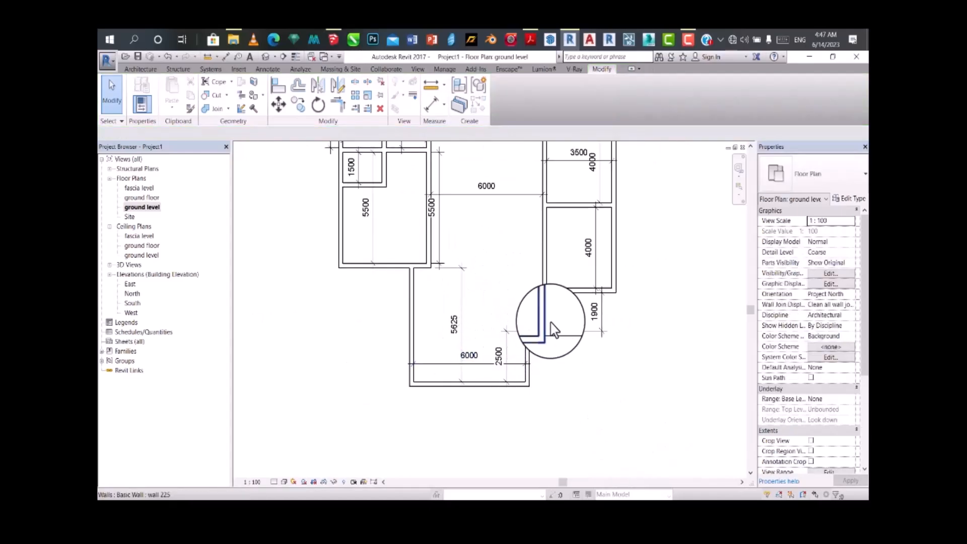
pyautogui.scroll(1, 560, 338)
pyautogui.scroll(1, 560, 338)
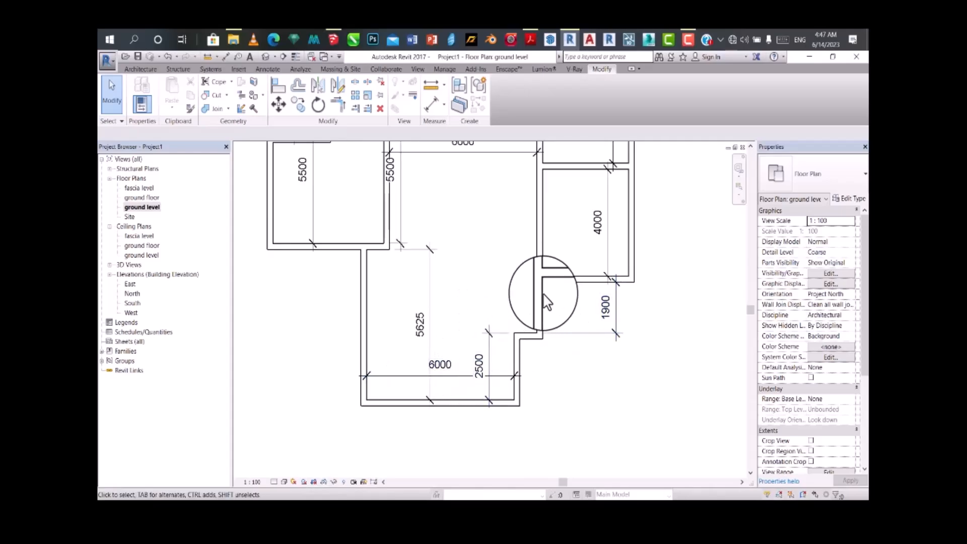
pyautogui.scroll(-1, 525, 339)
pyautogui.moveTo(555, 333); pyautogui.dragTo(545, 344, button='middle')
pyautogui.scroll(1, 544, 341)
pyautogui.scroll(-3, 481, 325)
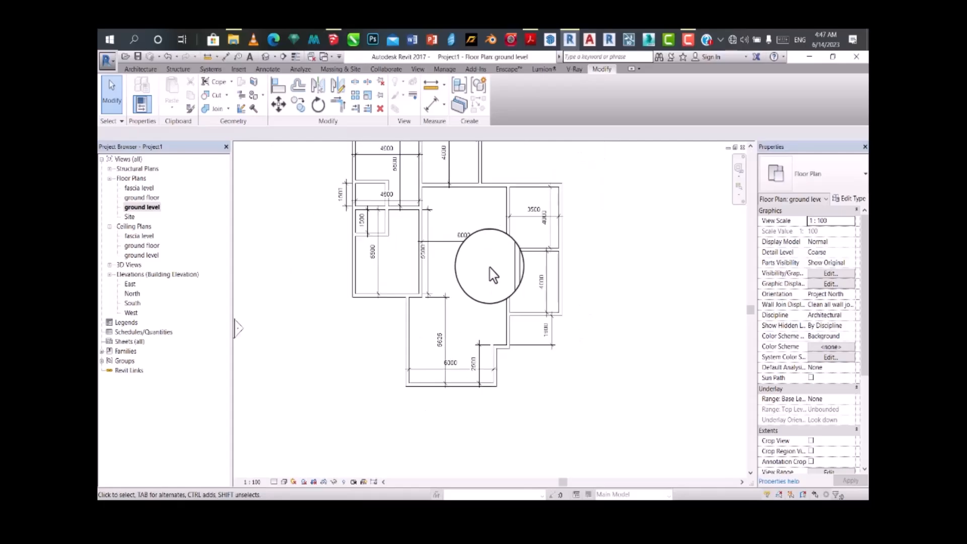
pyautogui.scroll(1, 509, 267)
pyautogui.moveTo(509, 273)
pyautogui.mouseDown(button='middle')
pyautogui.moveTo(495, 329)
pyautogui.moveTo(498, 283)
pyautogui.mouseUp(button='middle')
pyautogui.scroll(1, 494, 327)
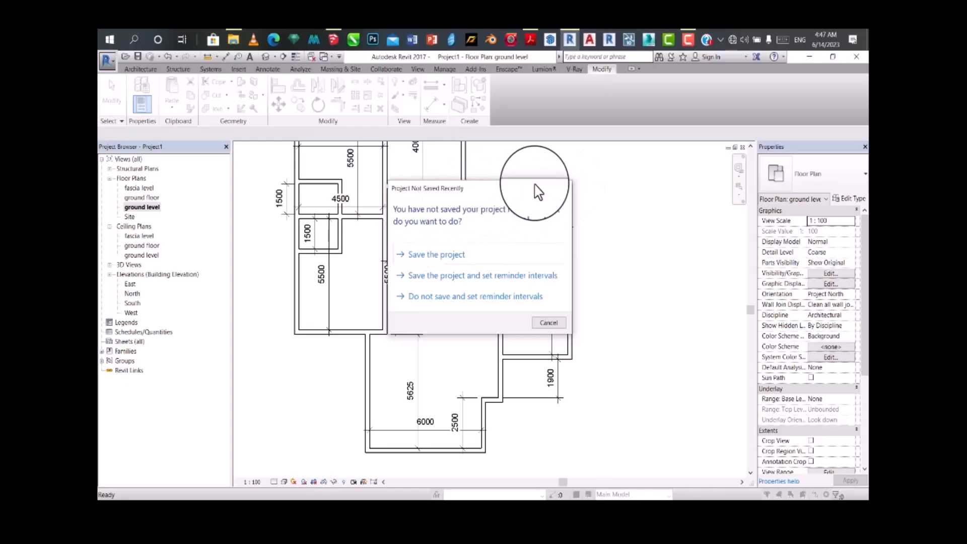
# Step: Save the project in response to the save reminder
pyautogui.click(435, 258)
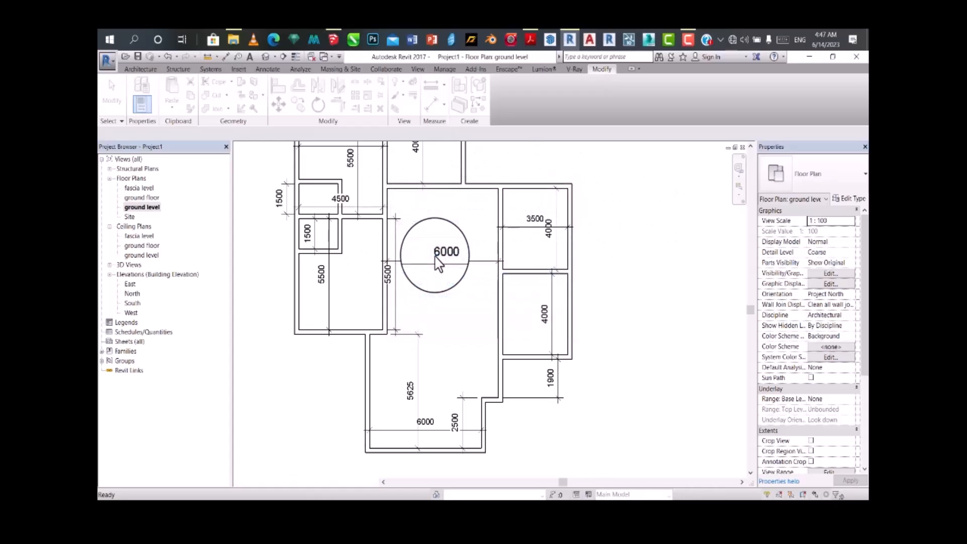
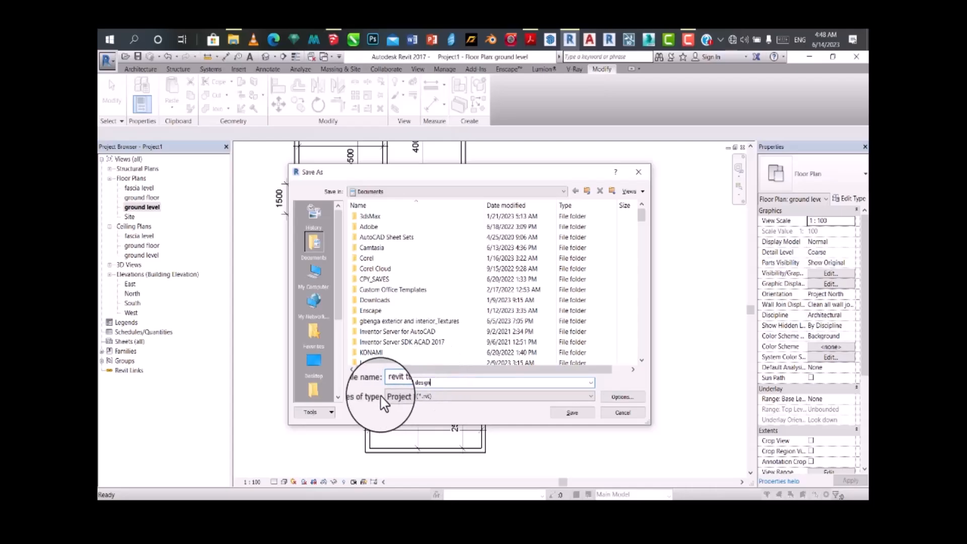
# Step: Save the project in the Documents folder under the file name "revit tutorial design"
pyautogui.click(572, 416)
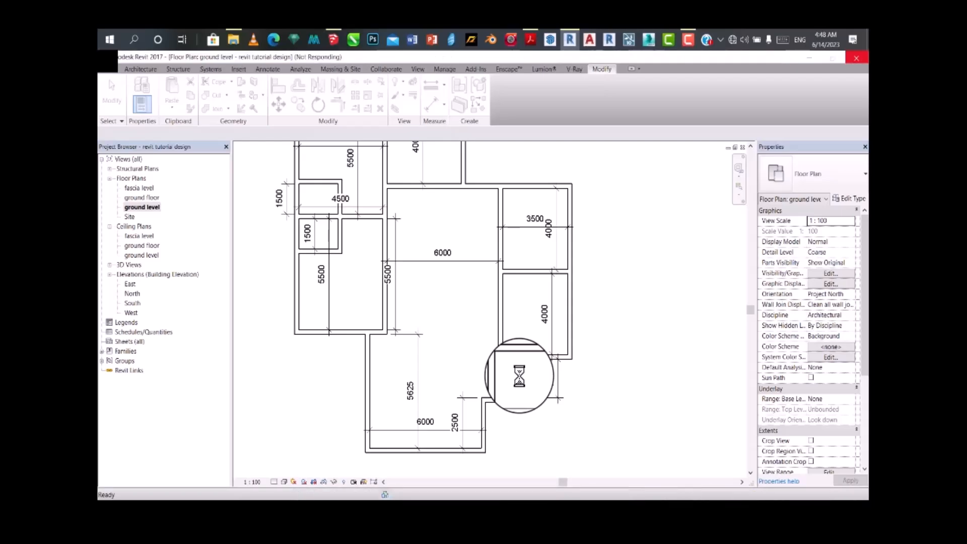
pyautogui.scroll(-4, 520, 375)
pyautogui.scroll(6, 531, 353)
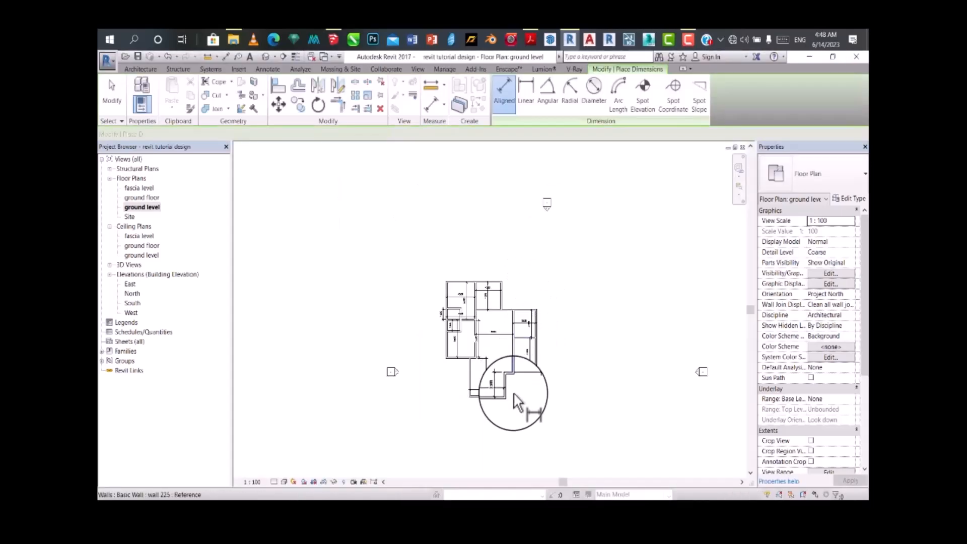
# Step: Select all instances of the linear dimensions in the entire project and delete them
pyautogui.scroll(-5, 526, 372)
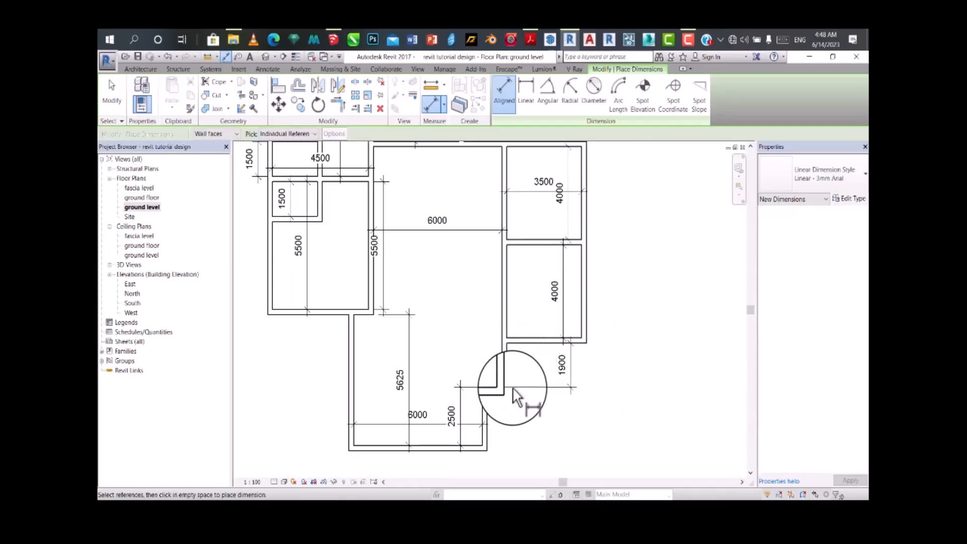
pyautogui.moveTo(518, 376)
pyautogui.mouseDown(button='middle')
pyautogui.moveTo(529, 362)
pyautogui.moveTo(532, 382)
pyautogui.mouseUp(button='middle')
pyautogui.scroll(1, 532, 364)
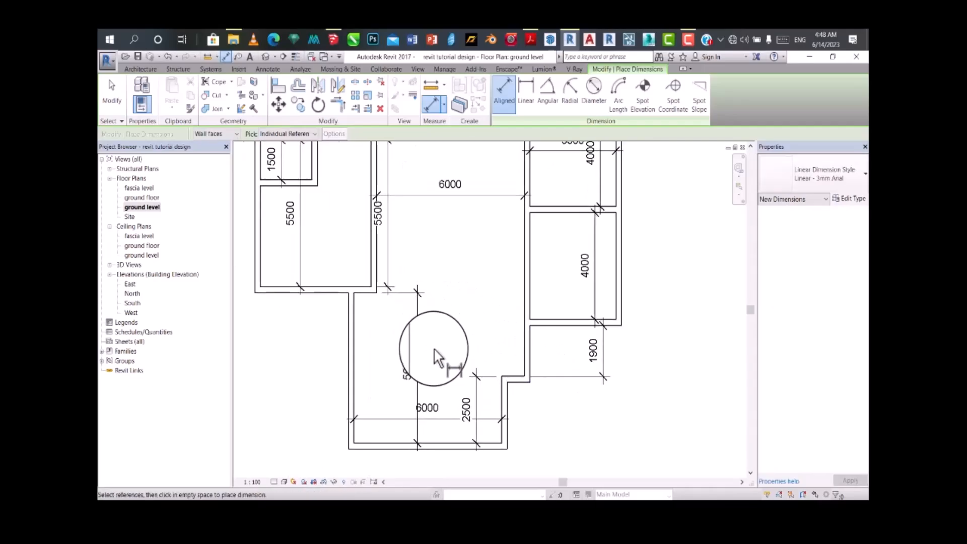
pyautogui.scroll(-2, 434, 349)
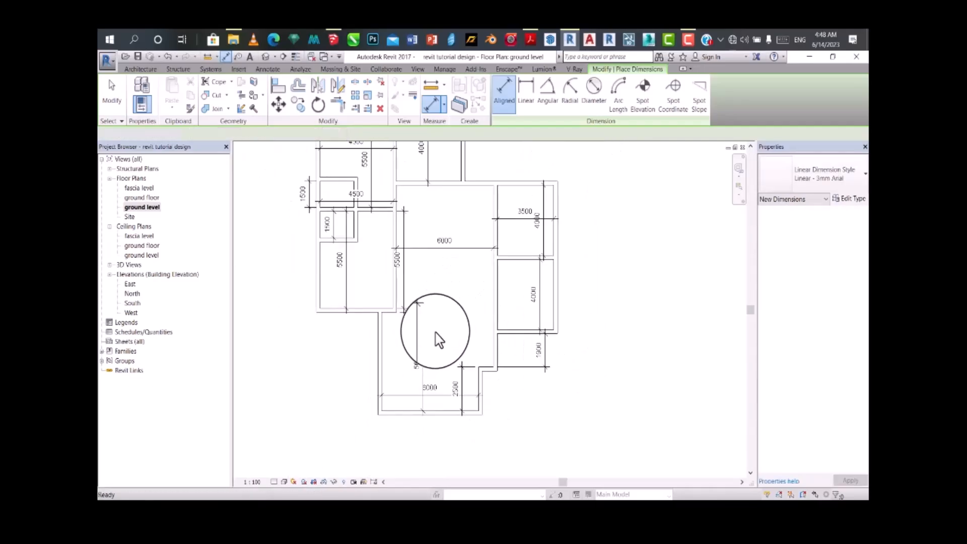
pyautogui.press('Escape')
pyautogui.press('Escape')
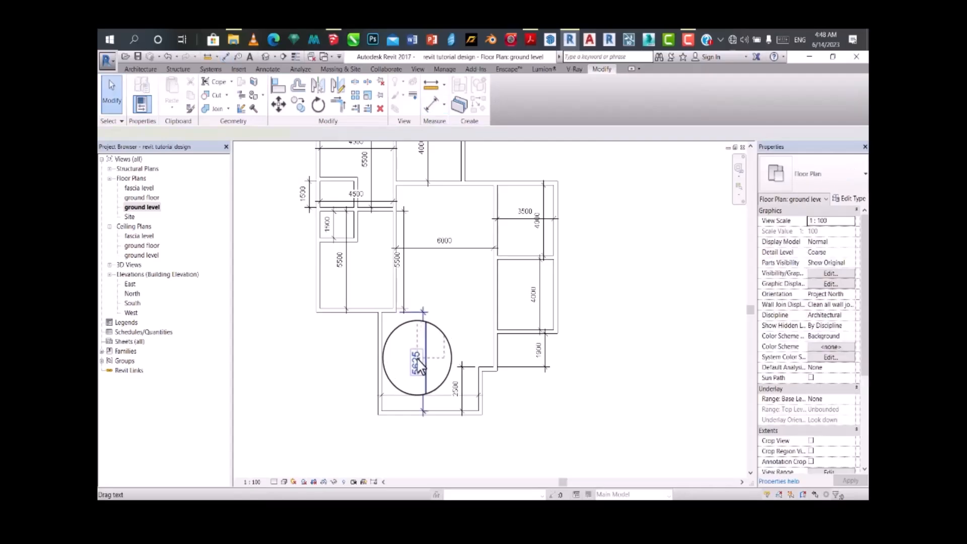
pyautogui.click(420, 365)
pyautogui.rightClick(422, 358)
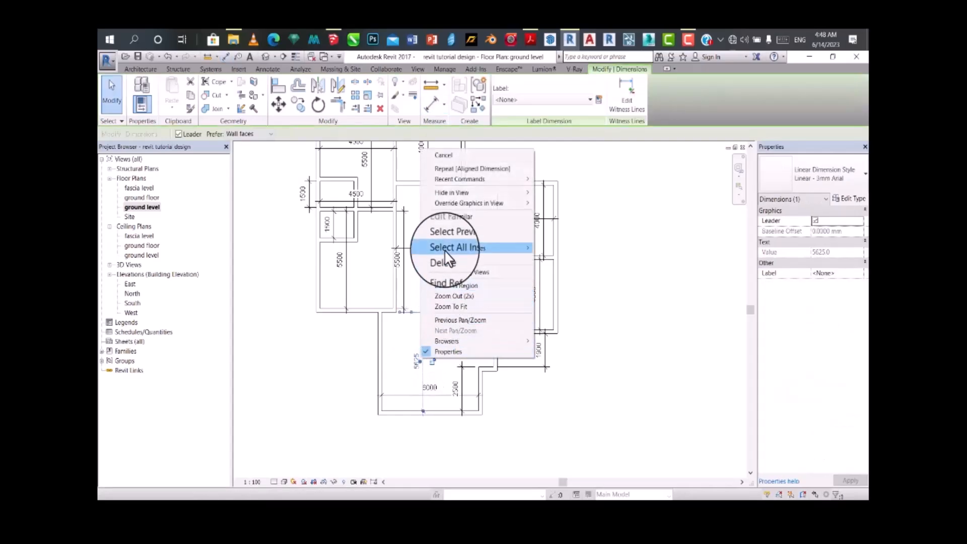
pyautogui.moveTo(444, 252)
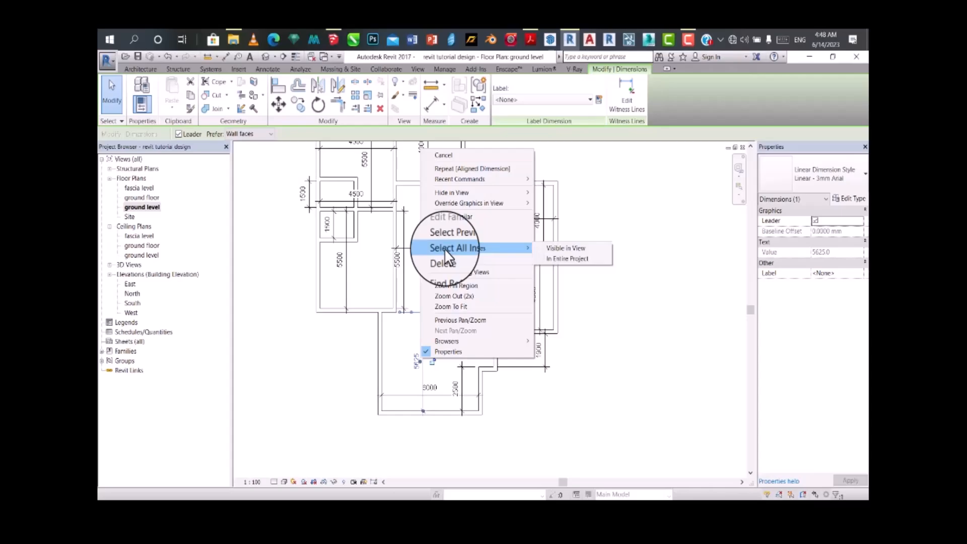
pyautogui.click(571, 259)
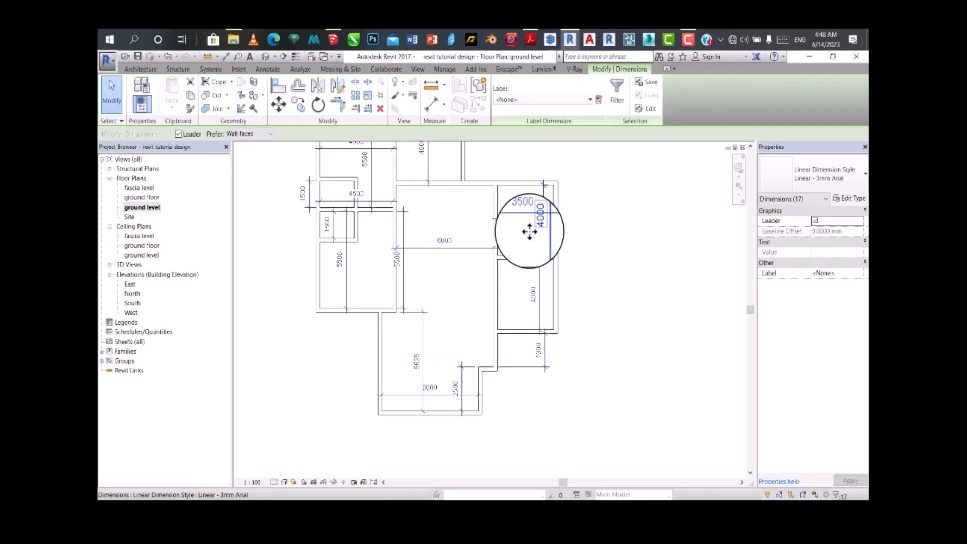
pyautogui.press('Delete')
# Step: Place an aligned dimension across the inside width of the small upper middle room
pyautogui.scroll(-4, 509, 328)
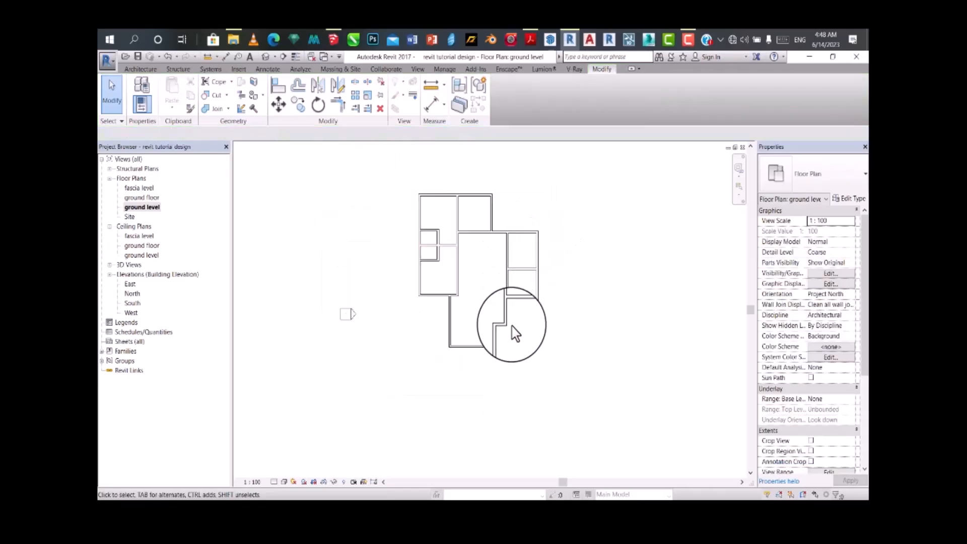
pyautogui.scroll(2, 478, 274)
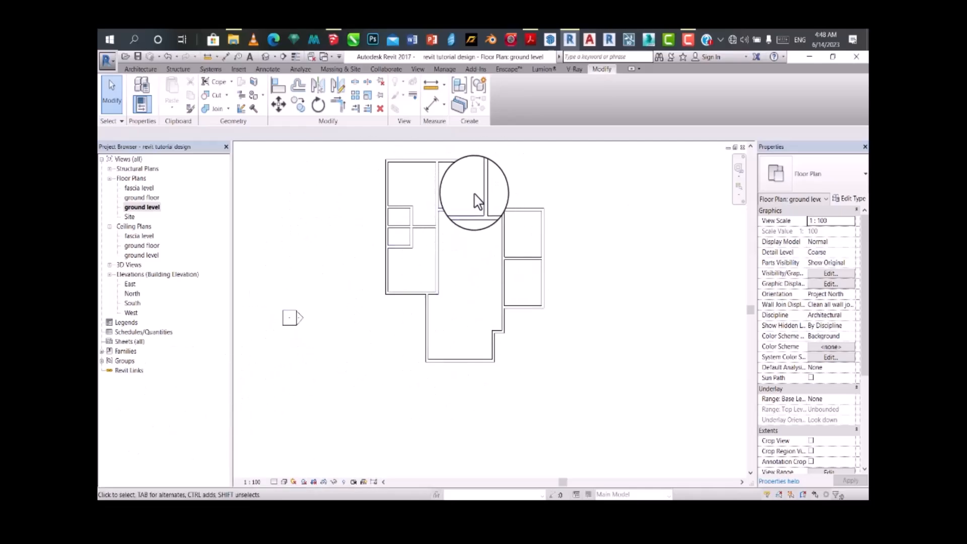
pyautogui.scroll(-1, 470, 224)
pyautogui.scroll(2, 470, 222)
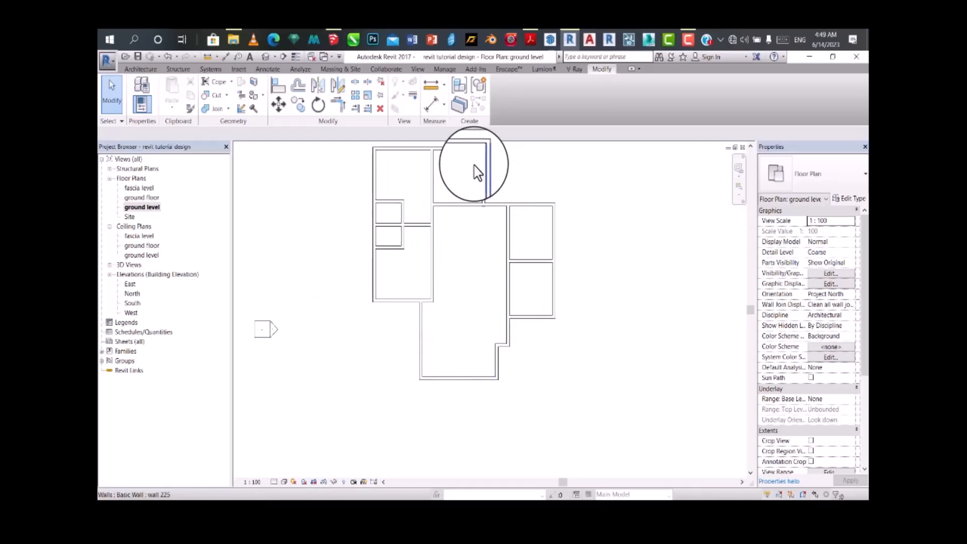
pyautogui.click(492, 179)
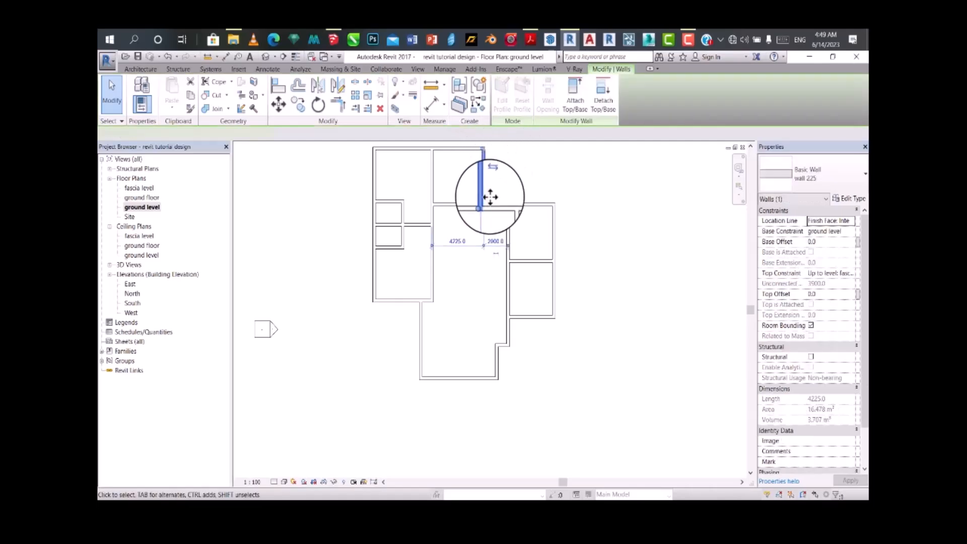
pyautogui.scroll(1, 491, 198)
pyautogui.click(431, 105)
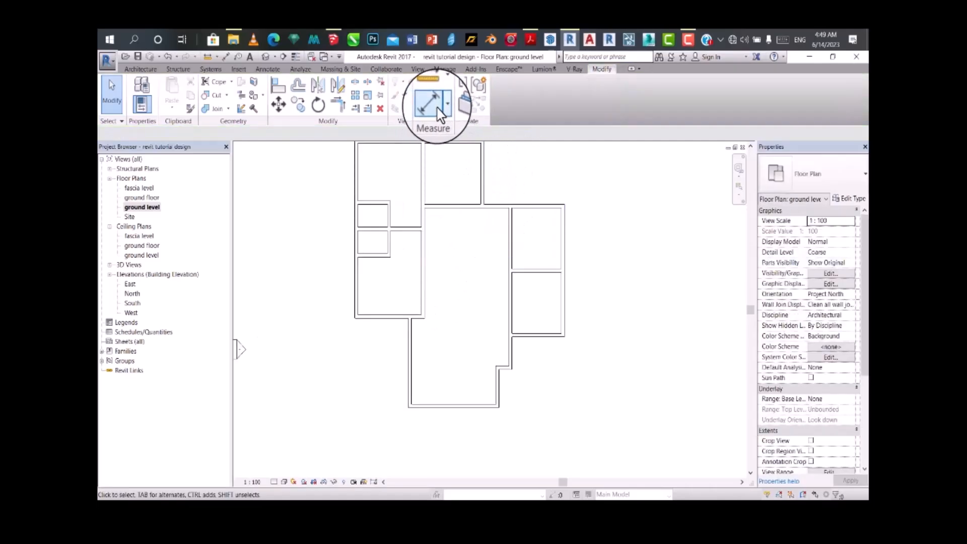
pyautogui.click(423, 177)
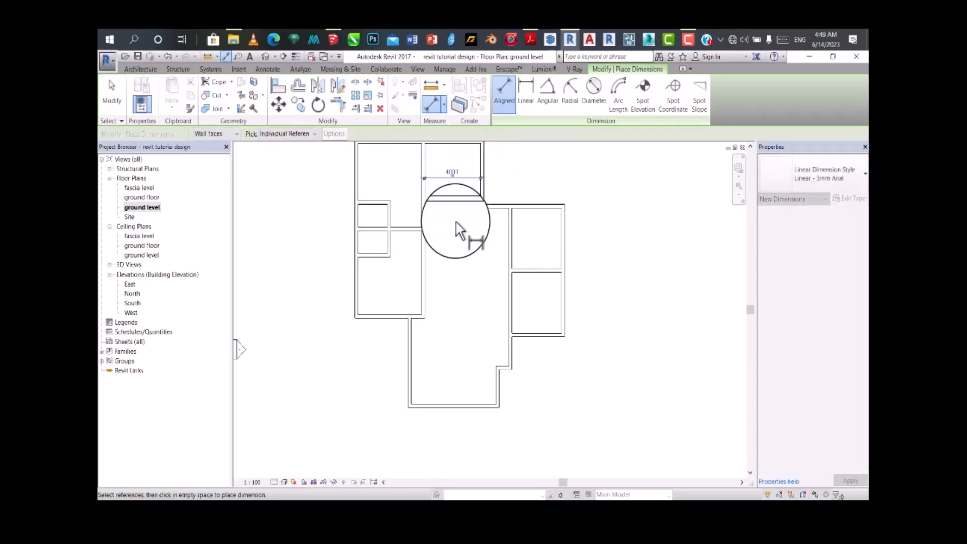
pyautogui.scroll(-1, 444, 352)
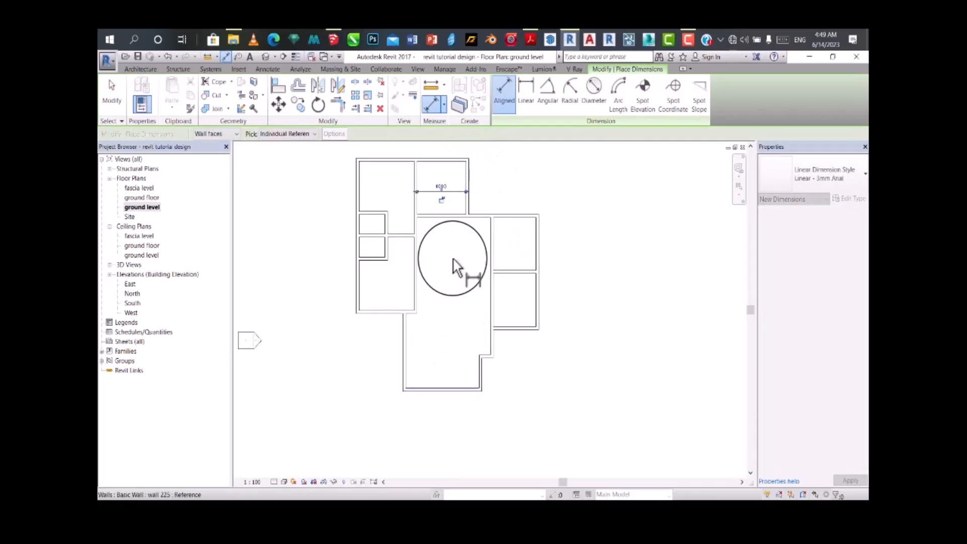
pyautogui.scroll(2, 452, 183)
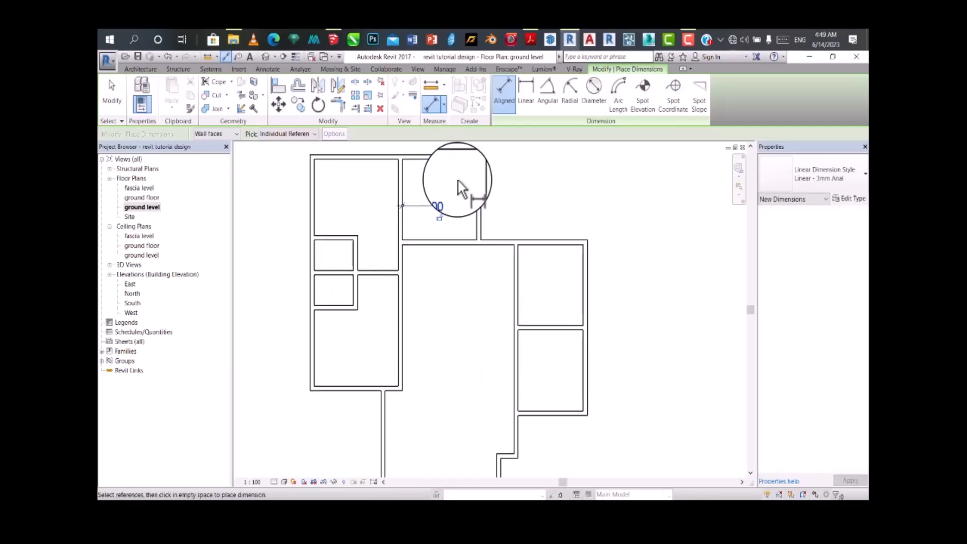
pyautogui.click(462, 199)
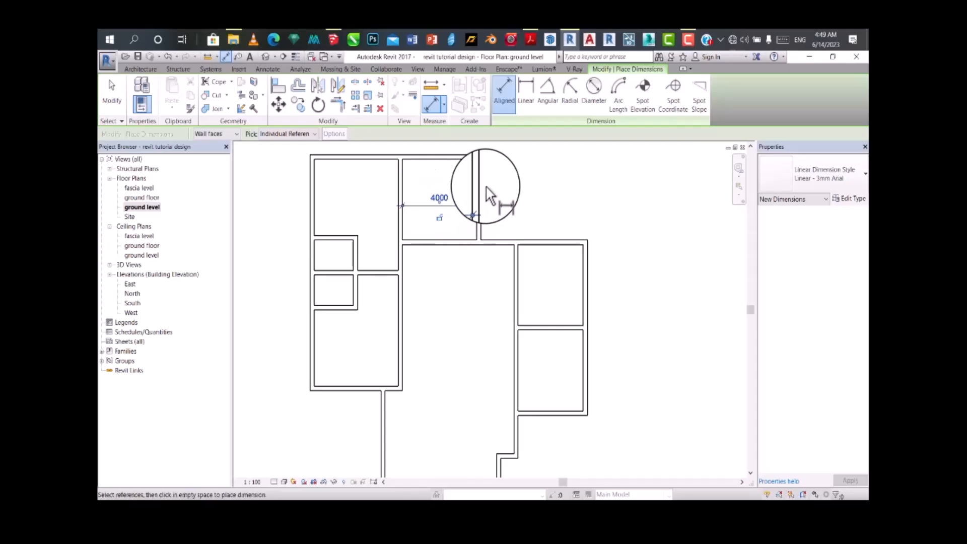
pyautogui.press('Escape')
pyautogui.press('Escape')
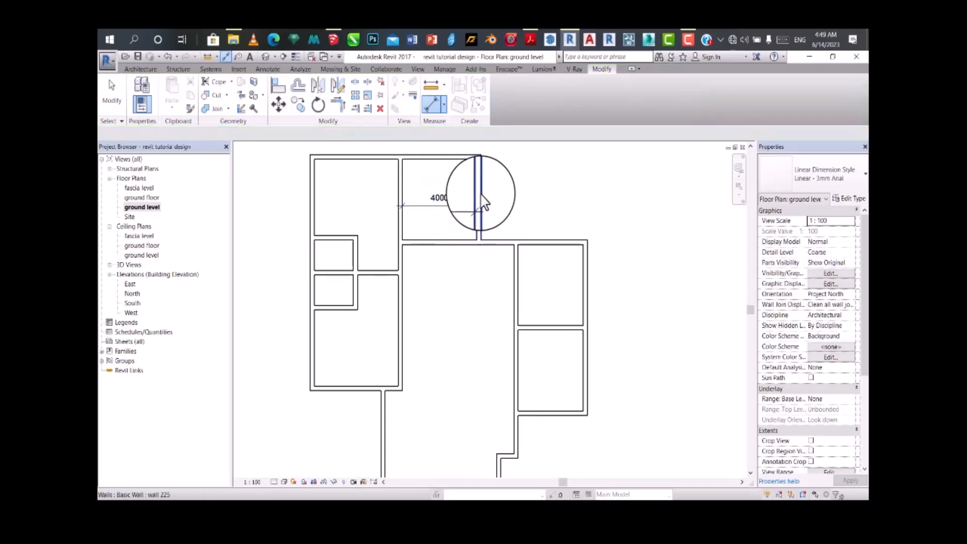
# Step: Set the upper middle room's inside width to 3500 mm by moving its east wall
pyautogui.click(480, 204)
pyautogui.click(438, 202)
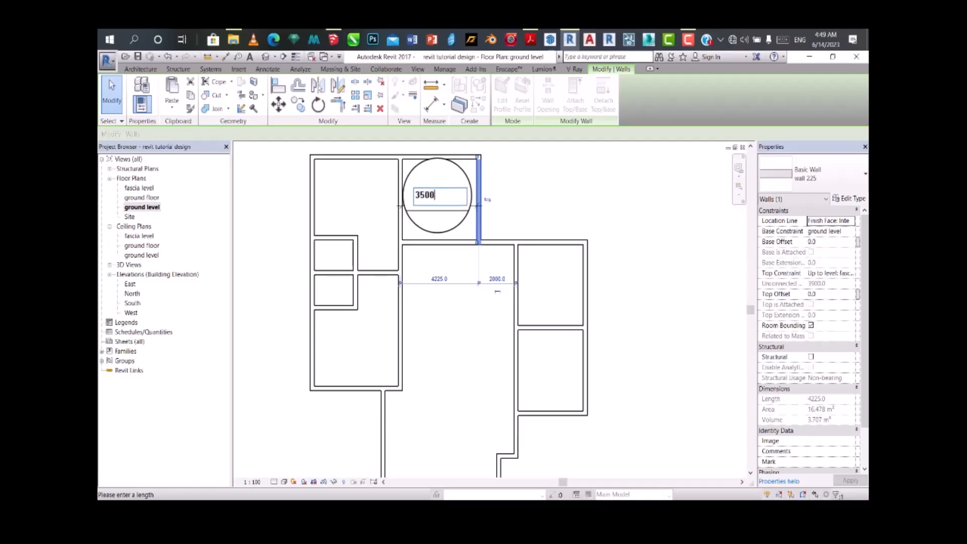
pyautogui.press('Return')
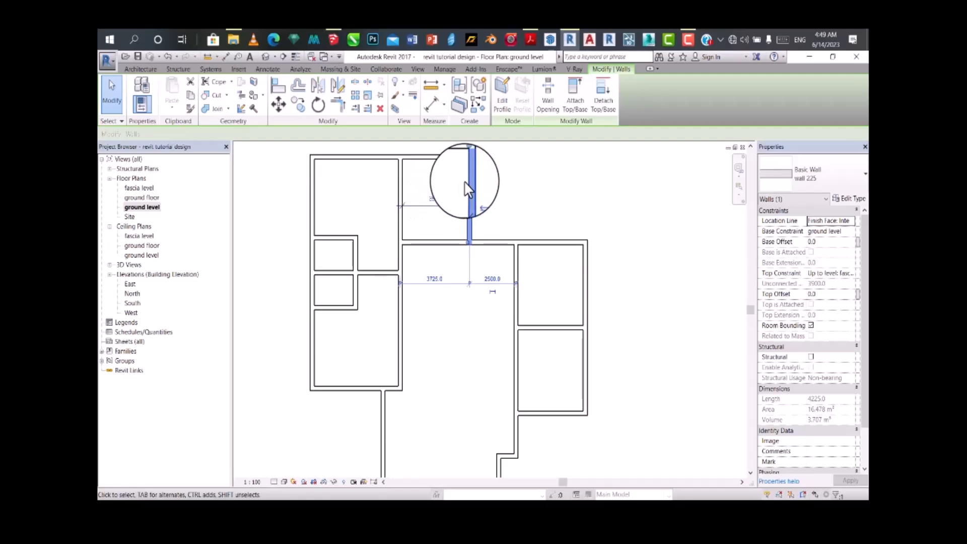
# Step: Set the upper middle room's inside width to 3000 mm by moving its east wall, and clear the selection
pyautogui.click(435, 200)
pyautogui.click(435, 200)
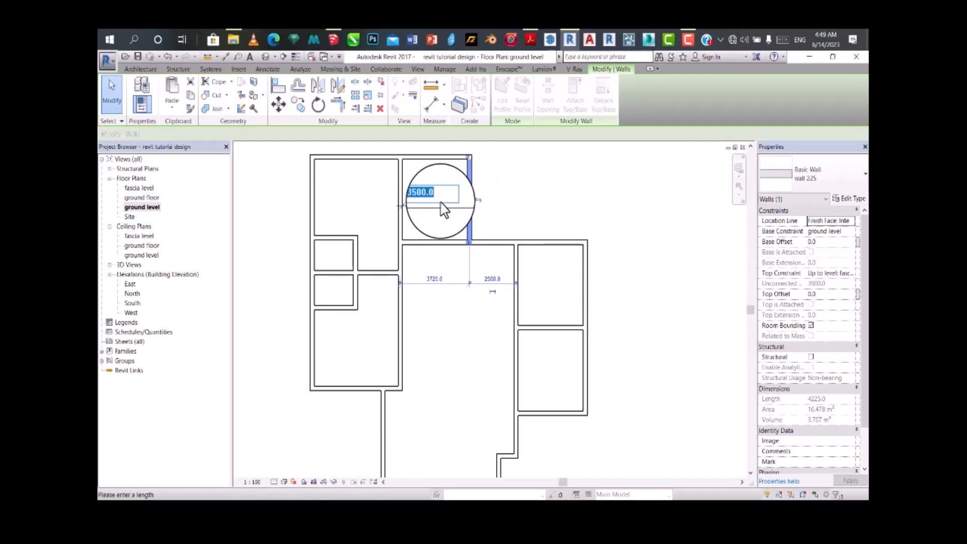
pyautogui.write('3000')
pyautogui.press('Return')
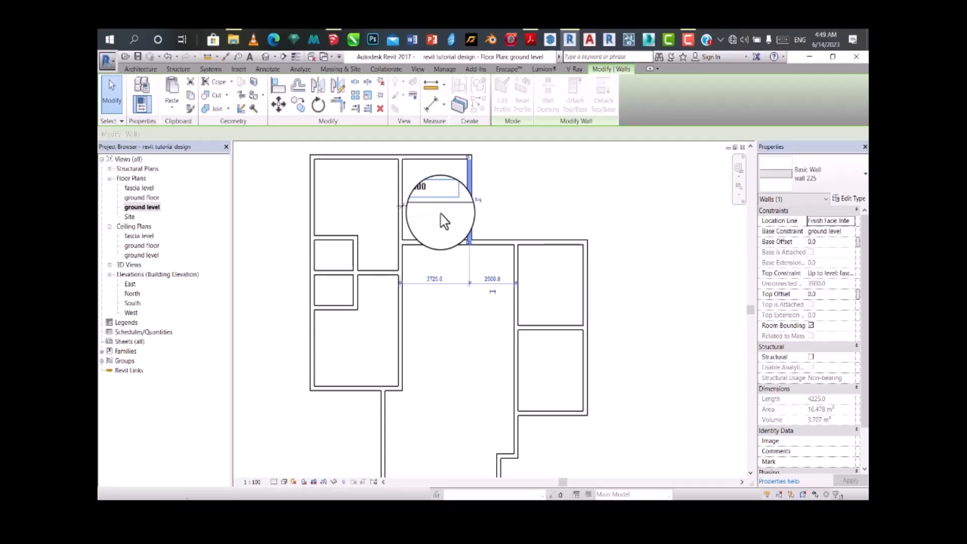
pyautogui.scroll(-3, 475, 281)
pyautogui.scroll(3, 496, 220)
pyautogui.click(495, 219)
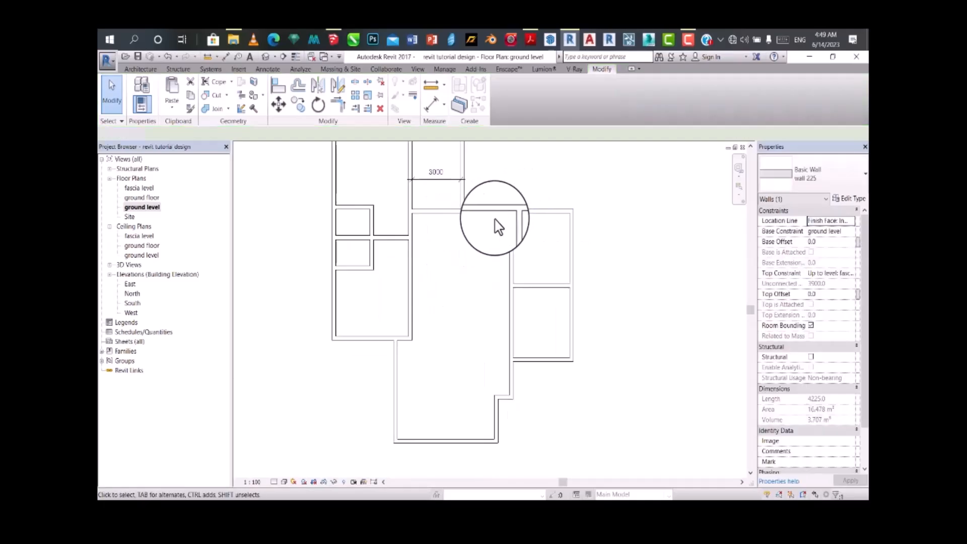
pyautogui.click(464, 221)
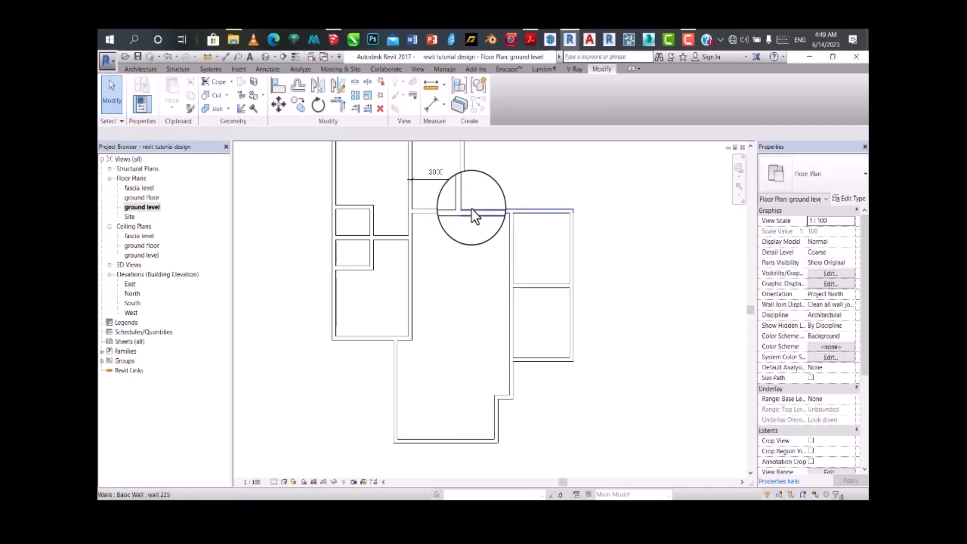
# Step: Place an aligned dimension along the lower western room, from the dividing wall to the bottom wall
pyautogui.scroll(-3, 462, 244)
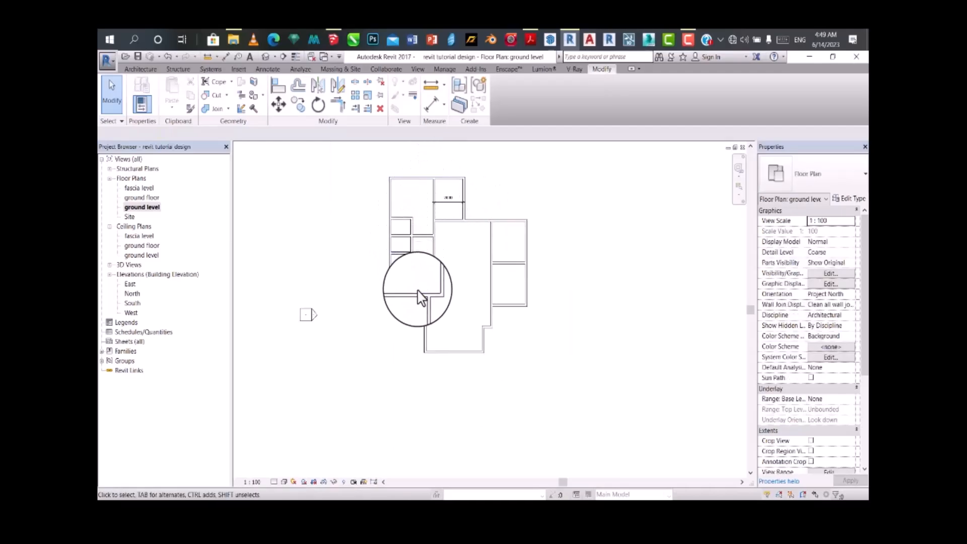
pyautogui.scroll(1, 416, 292)
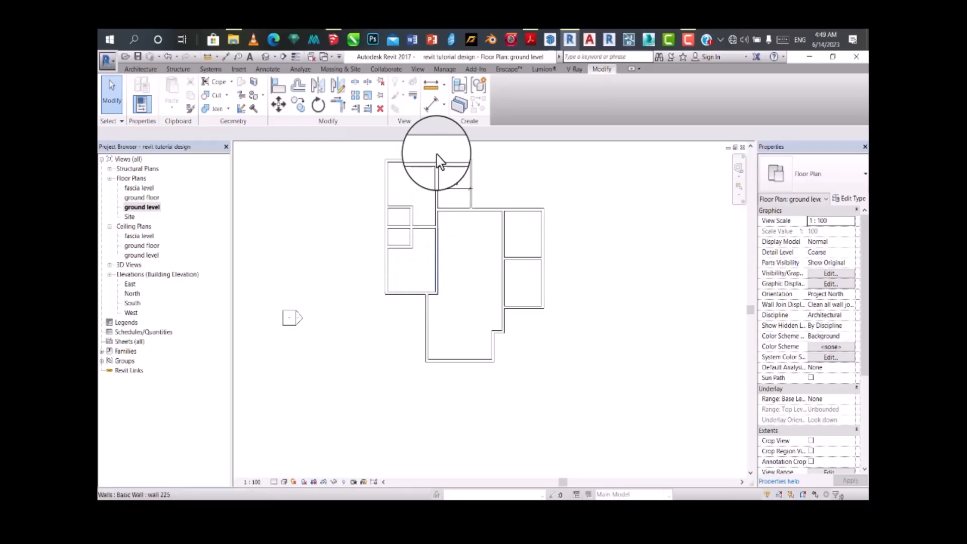
pyautogui.click(431, 84)
pyautogui.scroll(1, 402, 318)
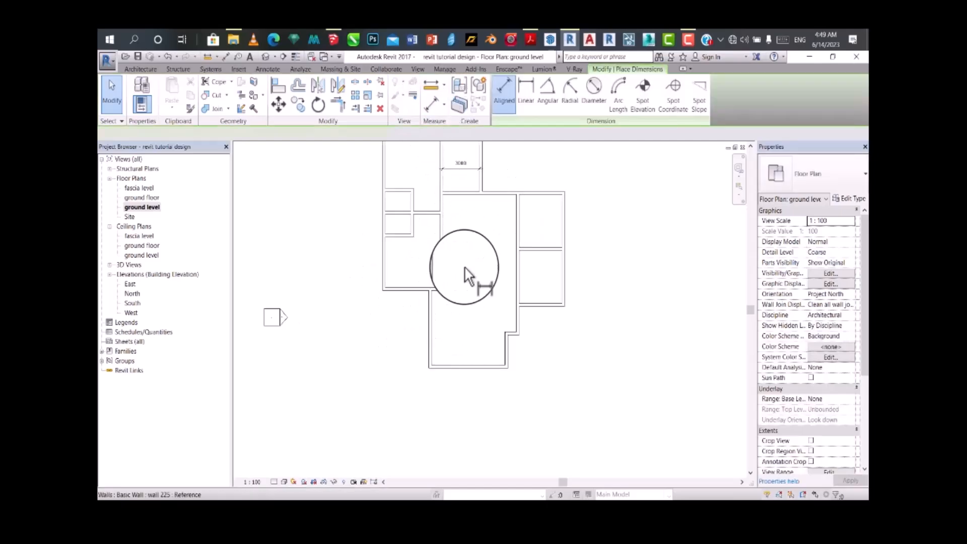
pyautogui.scroll(2, 431, 222)
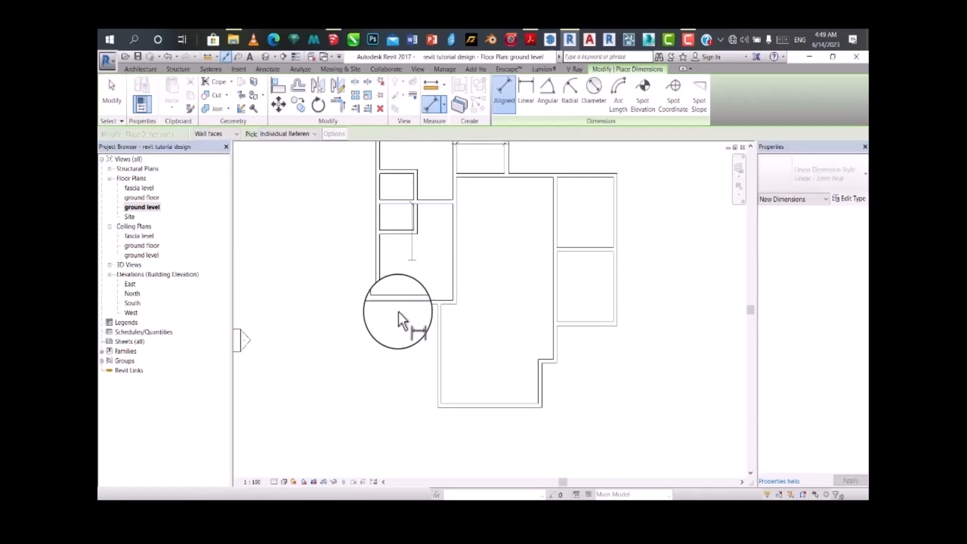
pyautogui.scroll(-1, 413, 307)
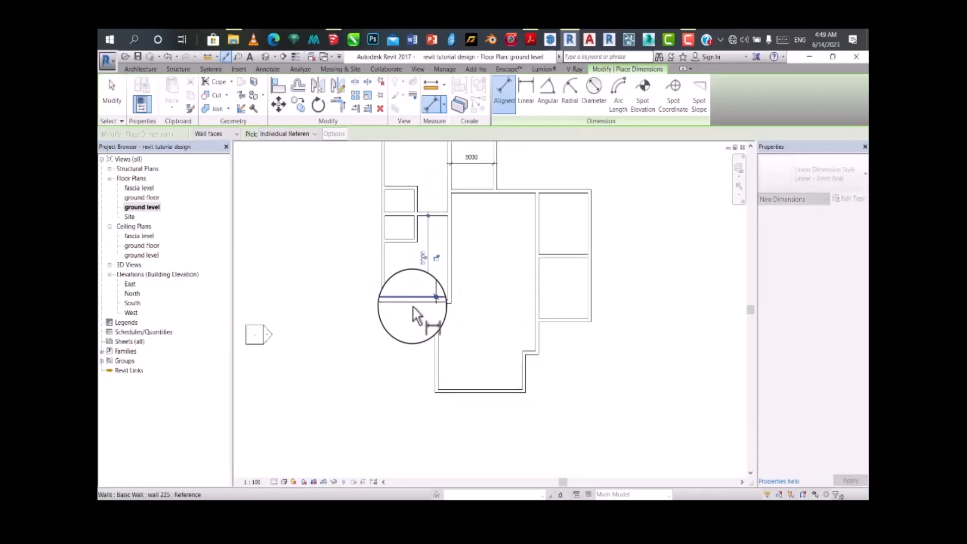
pyautogui.scroll(-2, 428, 231)
pyautogui.scroll(3, 423, 222)
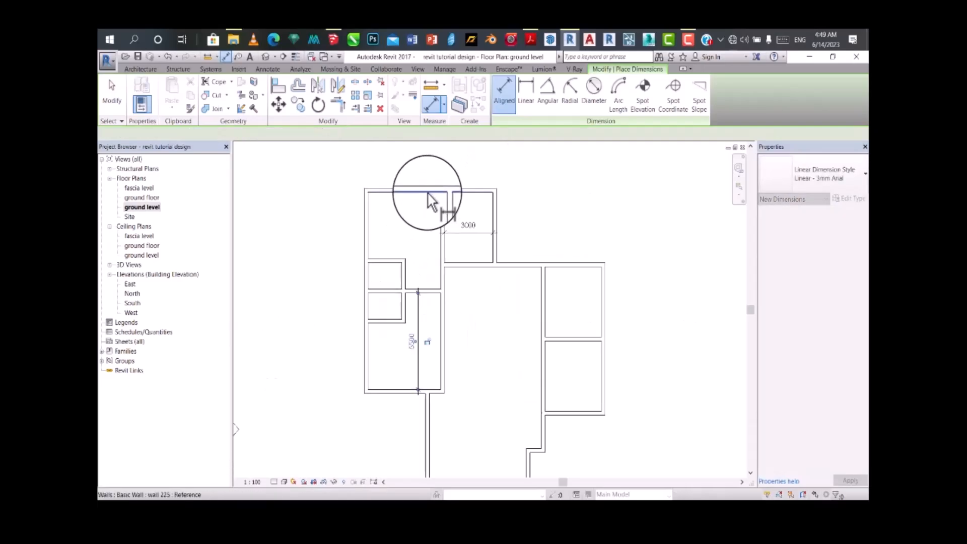
# Step: Place an aligned dimension along the upper western room, from the top wall to the dividing wall
pyautogui.click(428, 191)
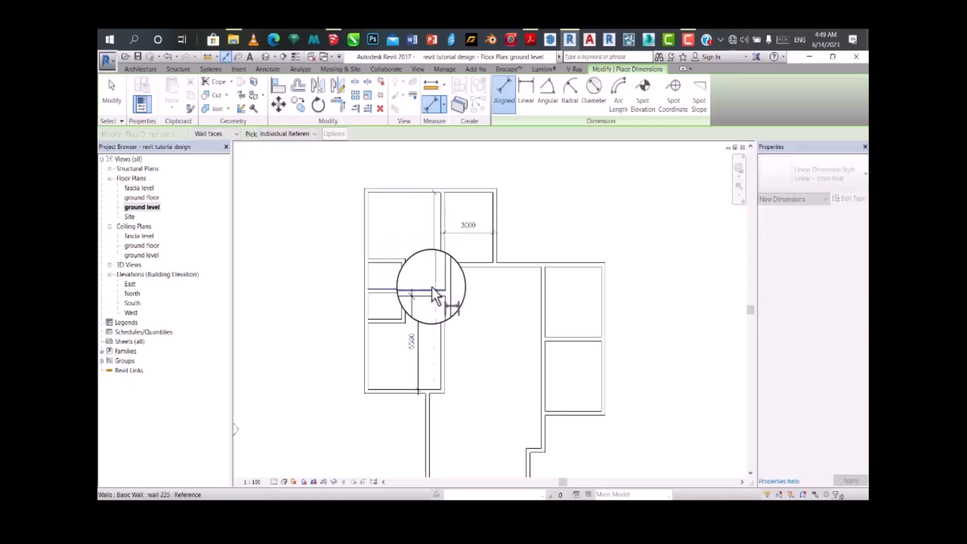
pyautogui.moveTo(421, 282); pyautogui.dragTo(454, 270, button='middle')
pyautogui.scroll(-2, 432, 356)
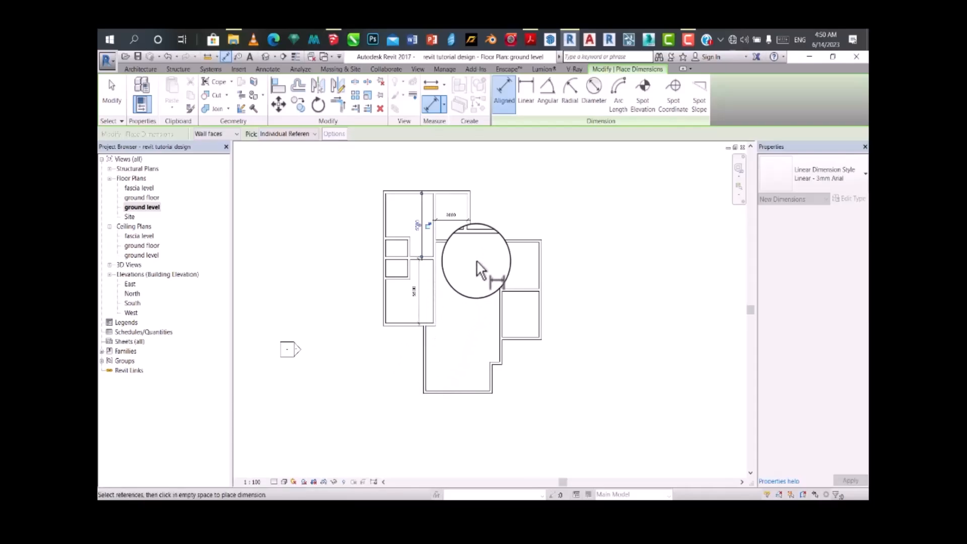
pyautogui.scroll(1, 468, 252)
pyautogui.scroll(2, 459, 253)
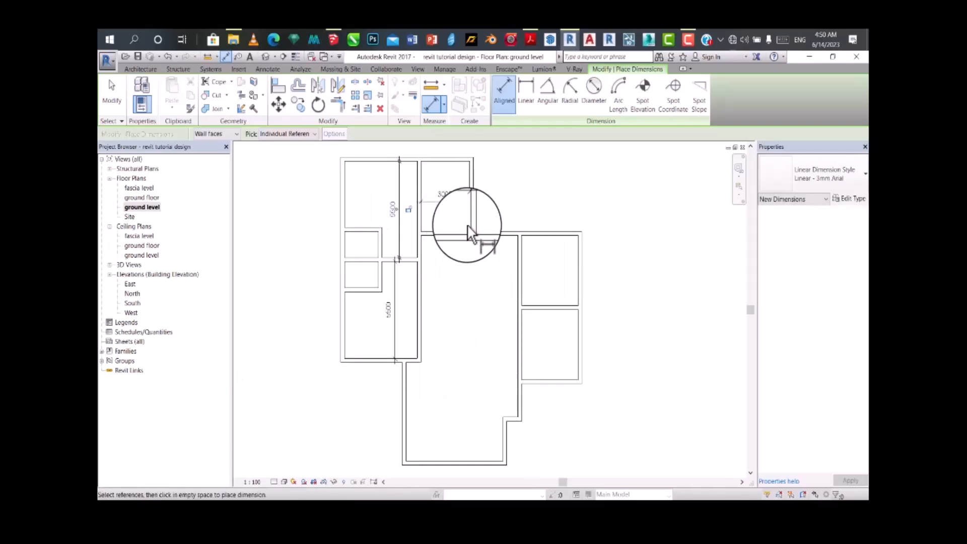
pyautogui.scroll(-3, 466, 224)
pyautogui.scroll(2, 443, 376)
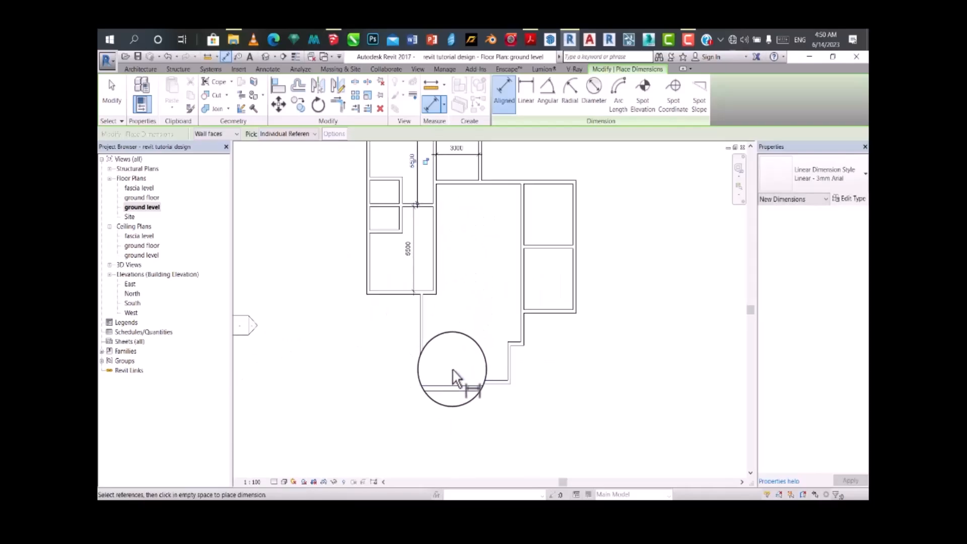
# Step: Place an aligned dimension west of the central hall, from the lower western room's bottom wall to the hall's bottom wall
pyautogui.scroll(-2, 452, 370)
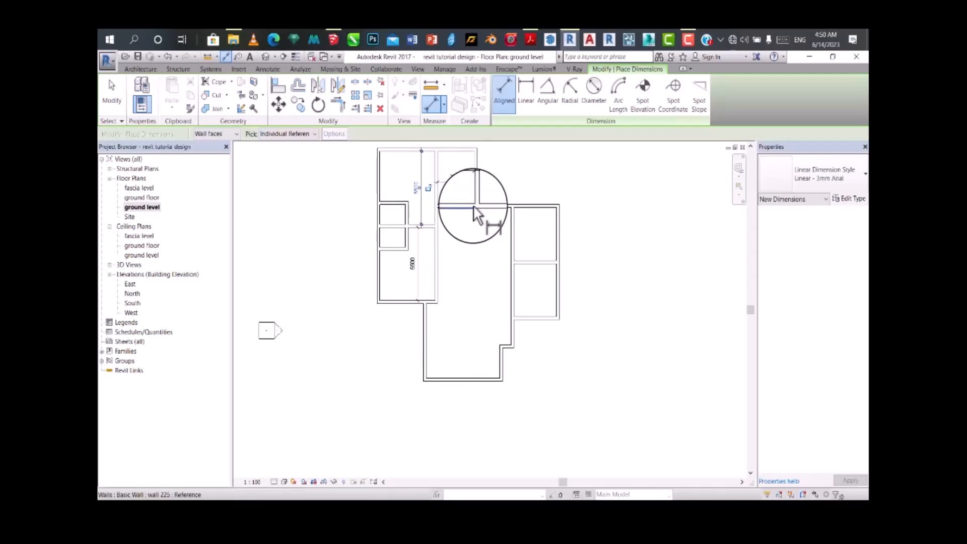
pyautogui.scroll(2, 474, 206)
pyautogui.scroll(-2, 472, 212)
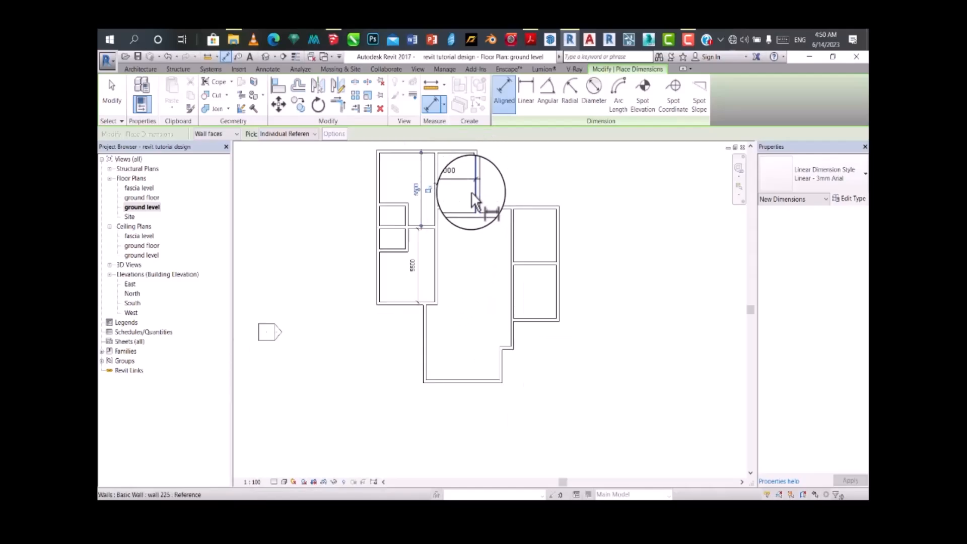
pyautogui.scroll(-1, 453, 334)
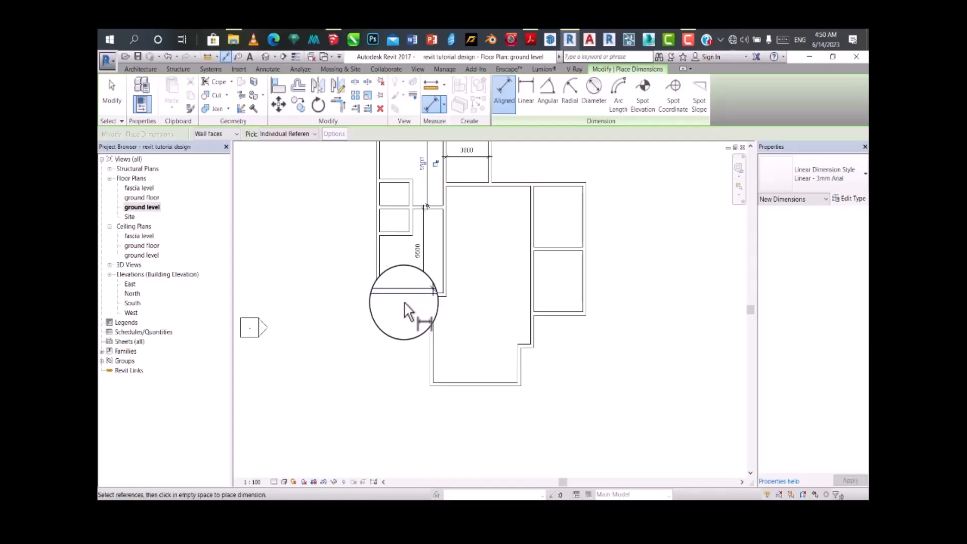
pyautogui.scroll(2, 449, 384)
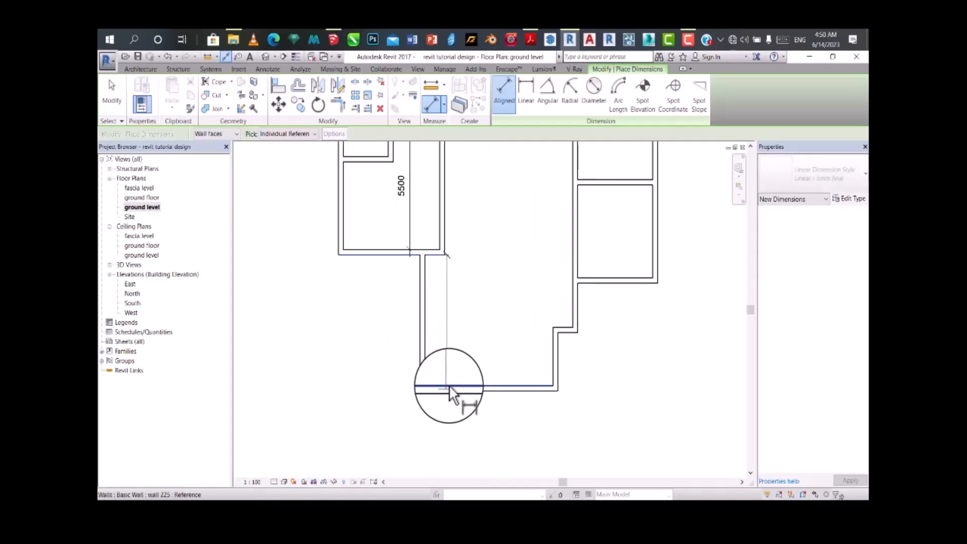
pyautogui.click(449, 385)
pyautogui.scroll(-5, 374, 389)
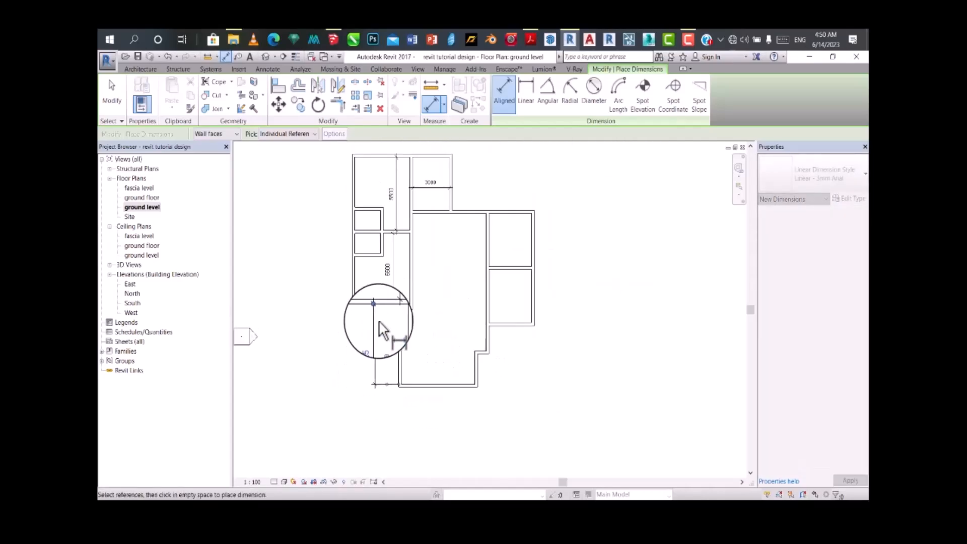
pyautogui.scroll(2, 415, 352)
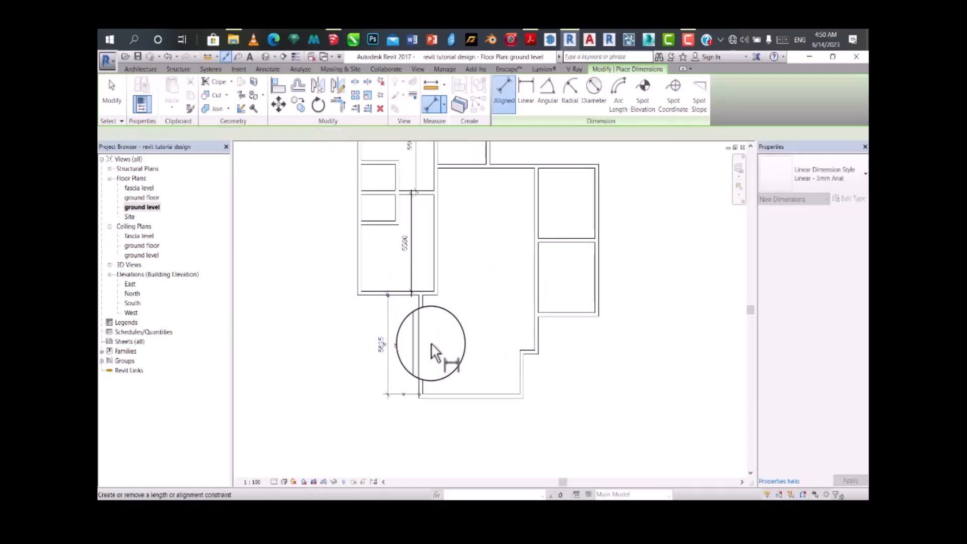
pyautogui.scroll(-2, 435, 334)
pyautogui.scroll(2, 373, 351)
pyautogui.scroll(-2, 403, 350)
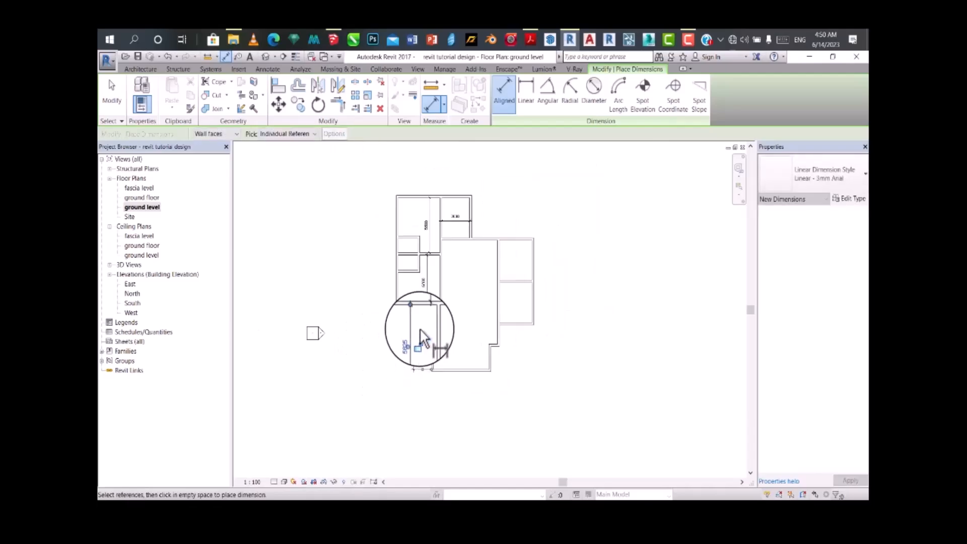
pyautogui.scroll(2, 443, 345)
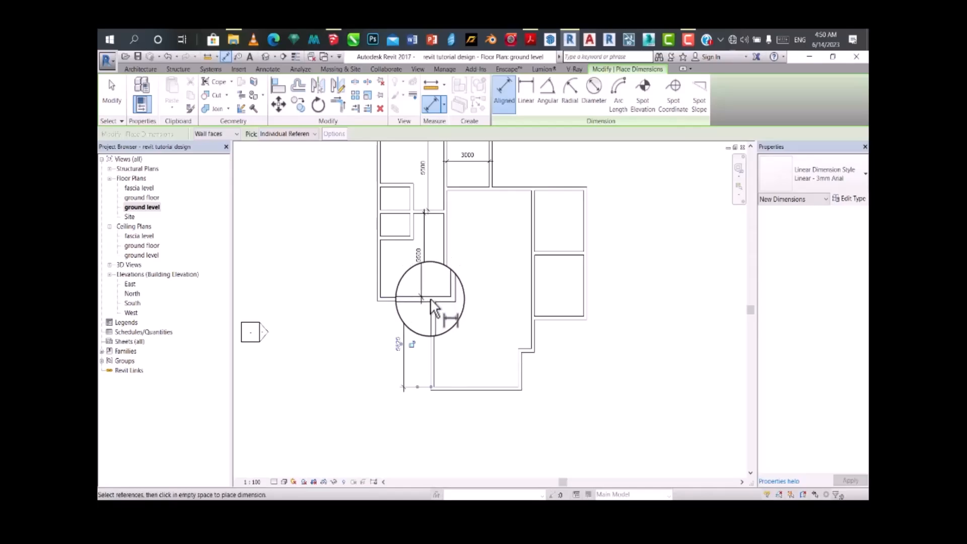
pyautogui.scroll(2, 423, 305)
pyautogui.press('Escape')
pyautogui.press('Escape')
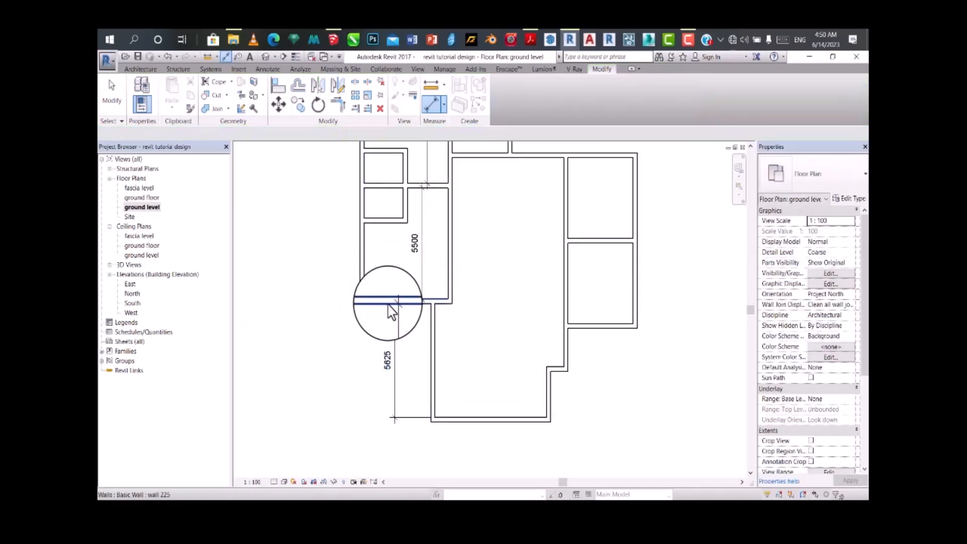
# Step: Place an aligned dimension along the central hall, from its top wall to its bottom wall
pyautogui.scroll(-3, 391, 312)
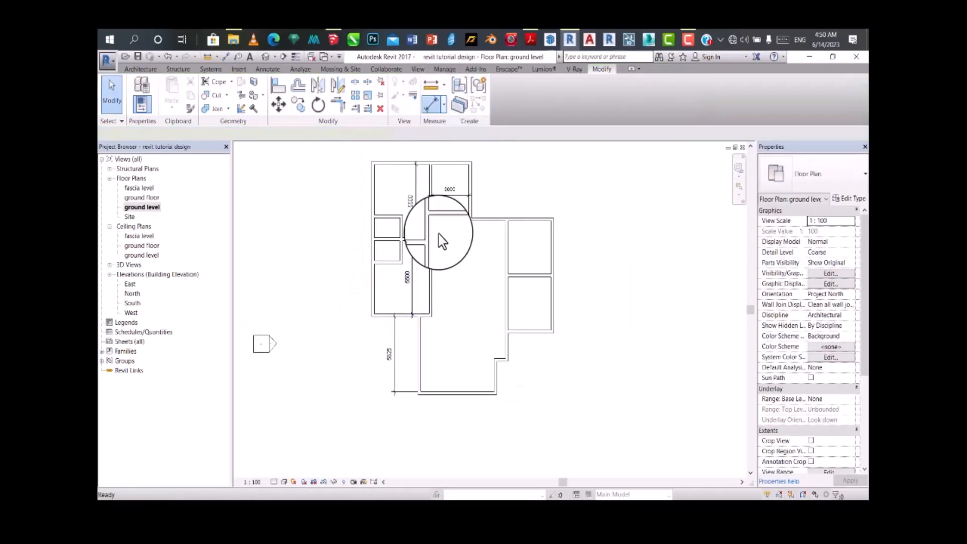
pyautogui.press('d')
pyautogui.press('i')
pyautogui.click(446, 221)
pyautogui.click(443, 393)
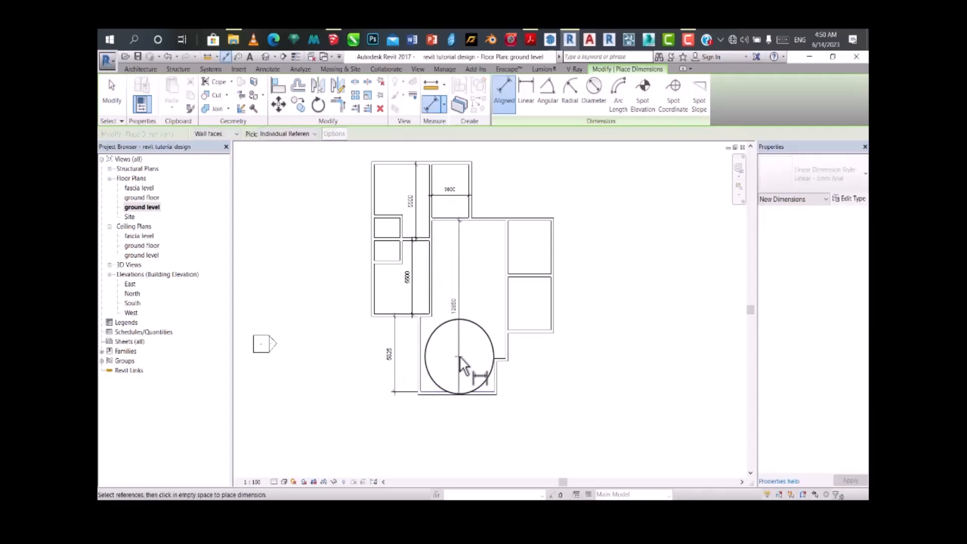
pyautogui.click(459, 355)
# Step: Place an aligned dimension along the upper middle room, from its top wall to its bottom wall
pyautogui.scroll(1, 455, 164)
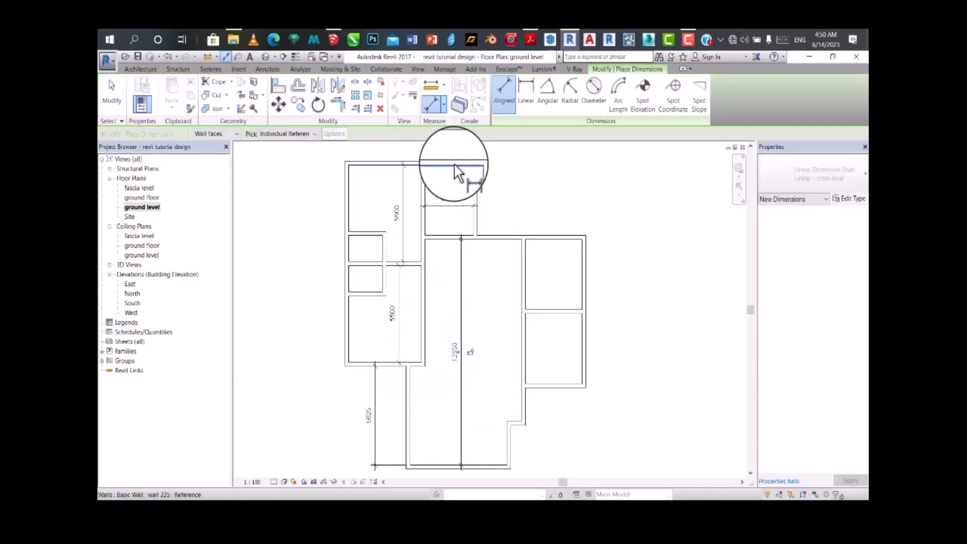
pyautogui.scroll(1, 437, 235)
pyautogui.click(444, 232)
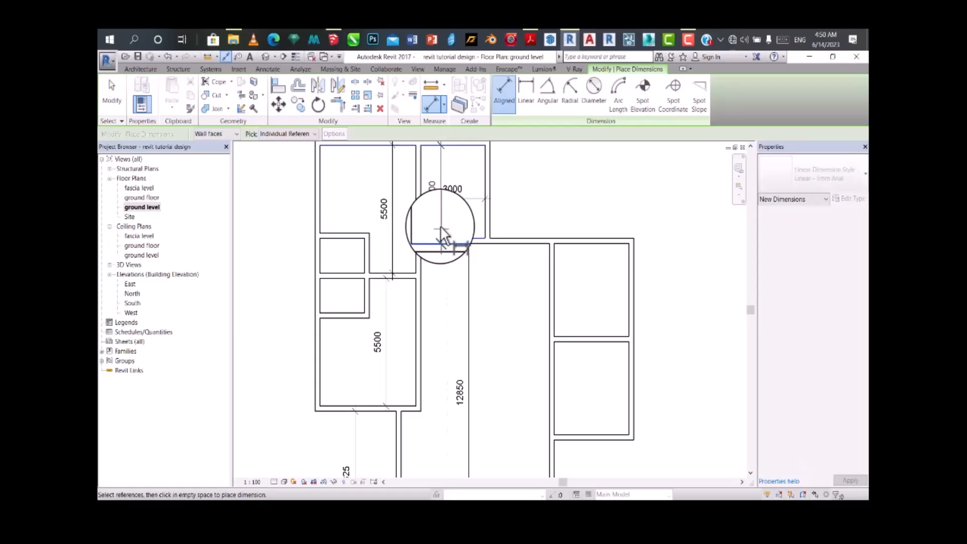
pyautogui.scroll(-2, 443, 222)
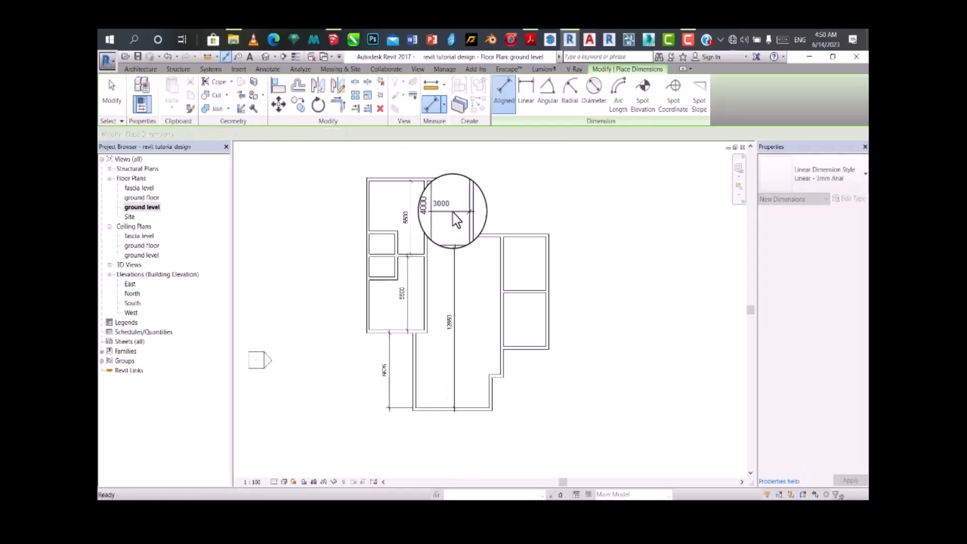
pyautogui.press('Escape')
pyautogui.press('Escape')
# Step: Delete the upper middle room's east wall
pyautogui.scroll(1, 452, 193)
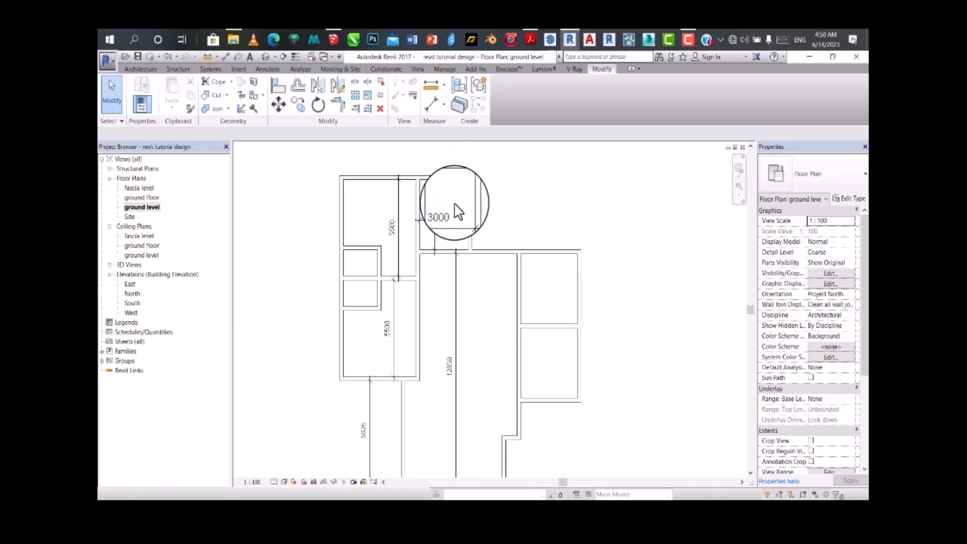
pyautogui.click(469, 197)
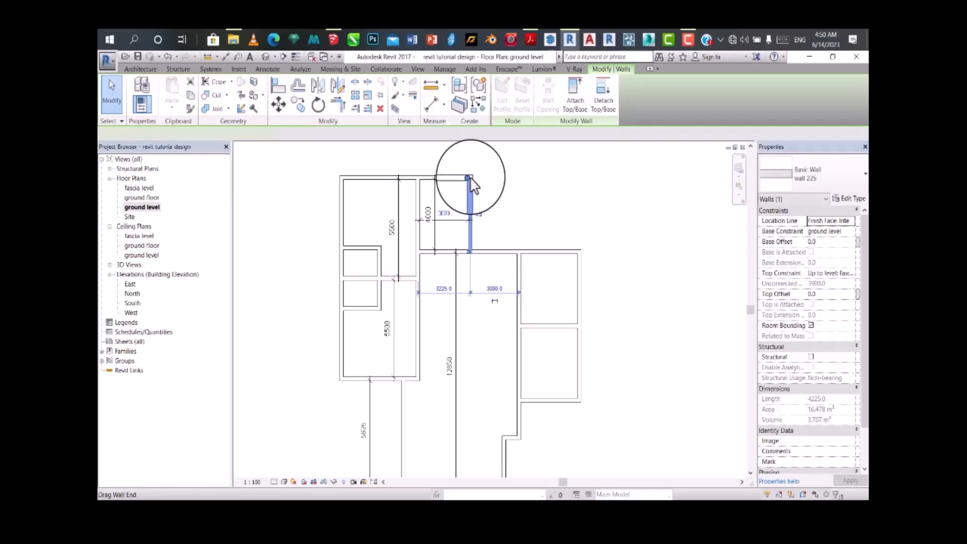
pyautogui.moveTo(475, 174); pyautogui.dragTo(474, 175)
pyautogui.press('Delete')
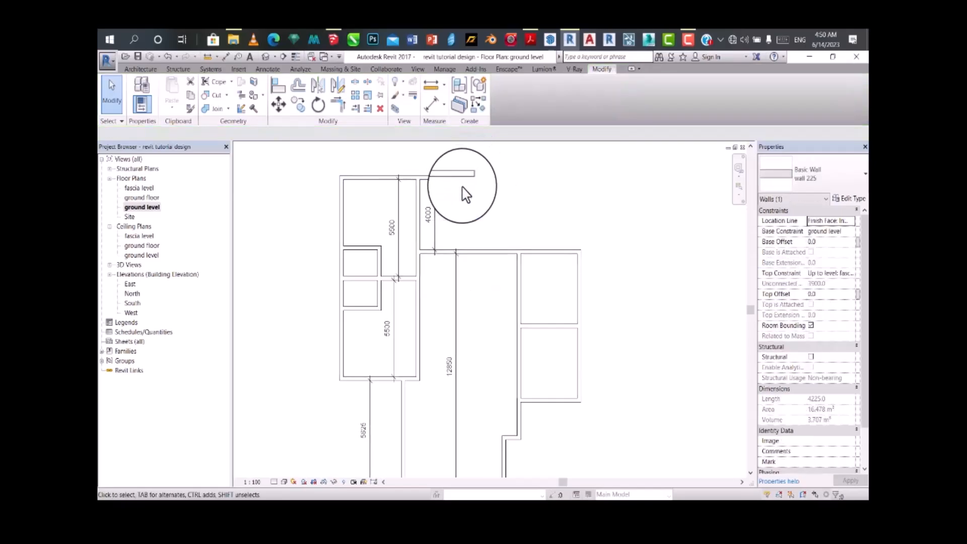
# Step: Try deleting the long top wall across the upper rooms, and undo the deletion
pyautogui.click(452, 181)
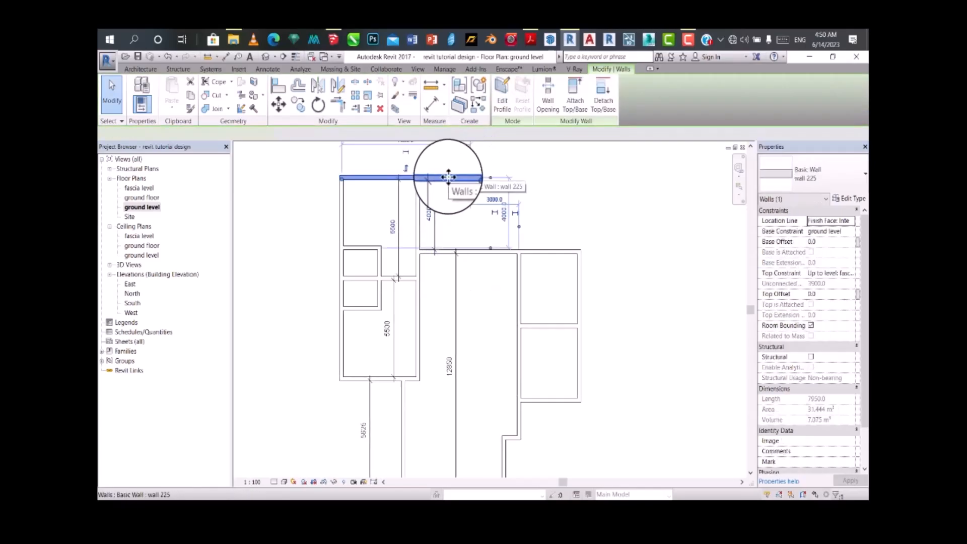
pyautogui.press('Delete')
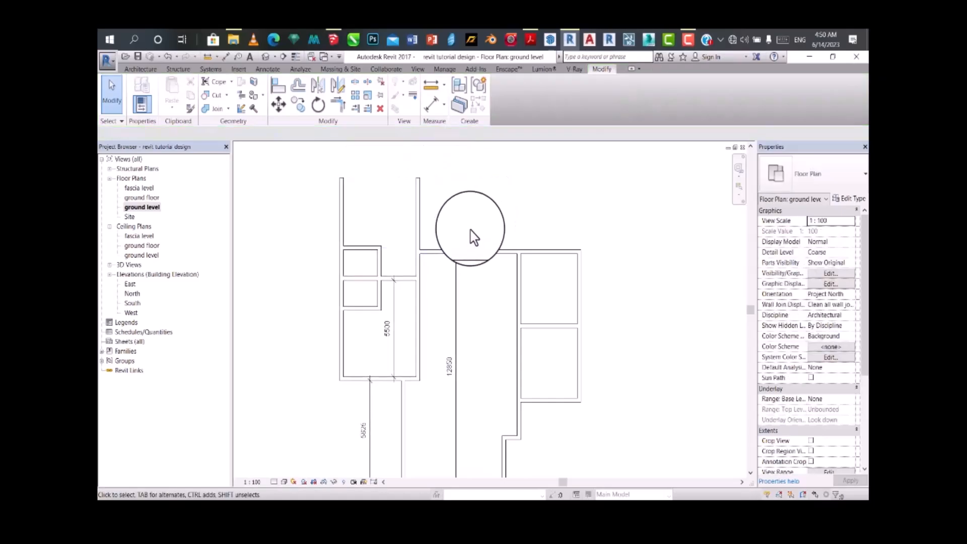
pyautogui.hotkey('ctrl', 'z')
pyautogui.hotkey('ctrl', 'z')
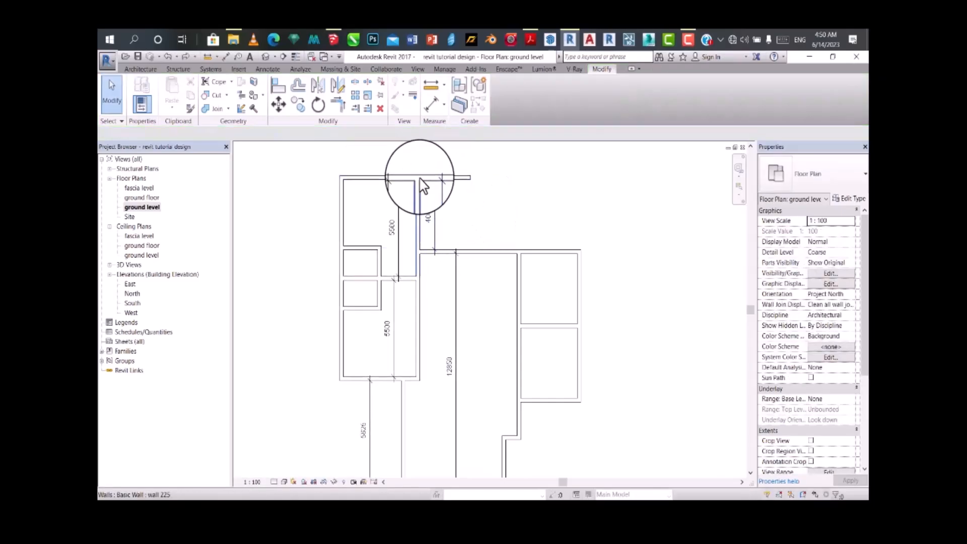
# Step: Trim the overhanging top wall to a corner with the upper western room's east wall
pyautogui.scroll(2, 422, 189)
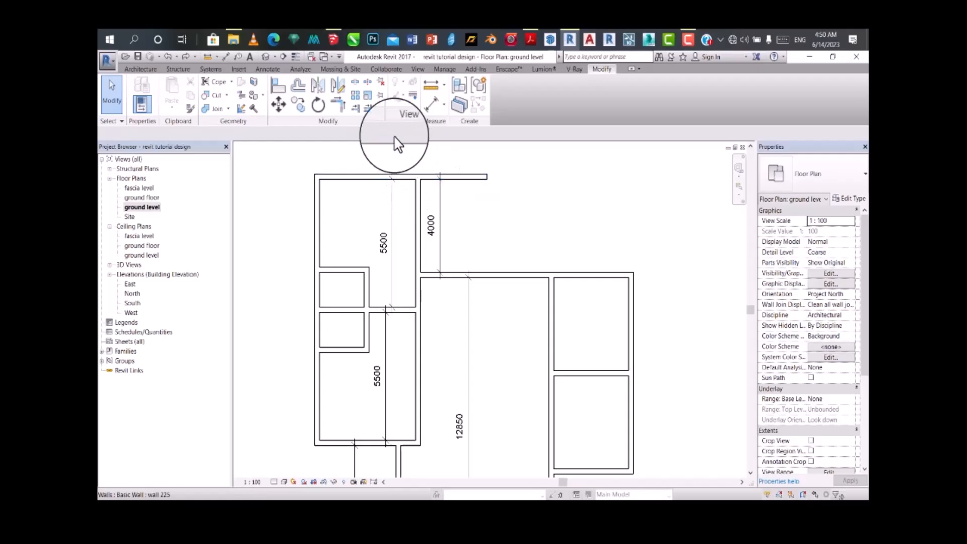
pyautogui.click(341, 102)
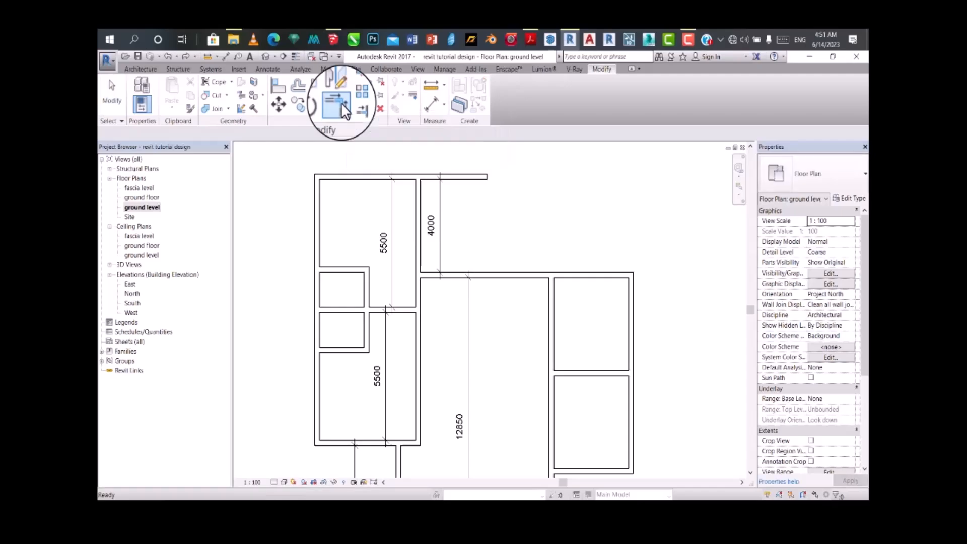
pyautogui.click(381, 181)
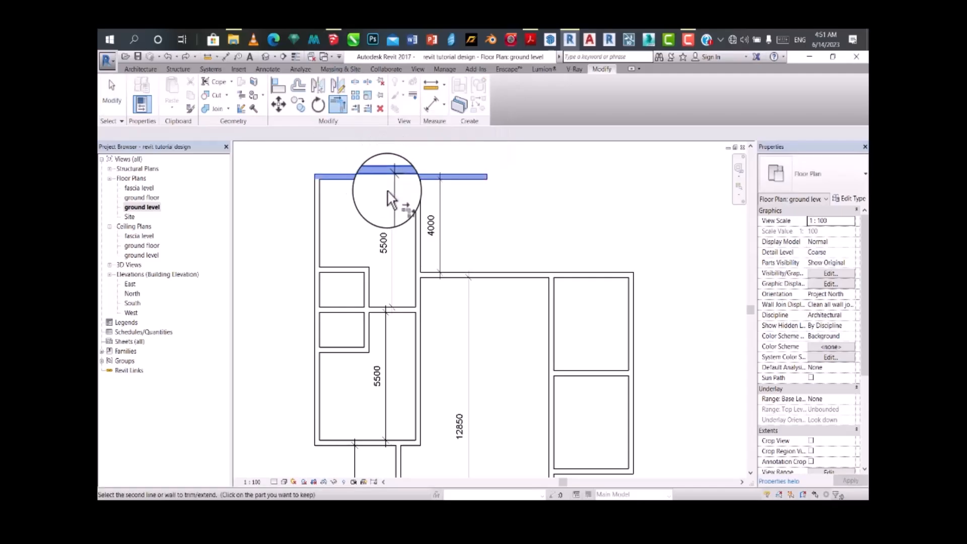
pyautogui.click(422, 216)
pyautogui.scroll(-2, 431, 215)
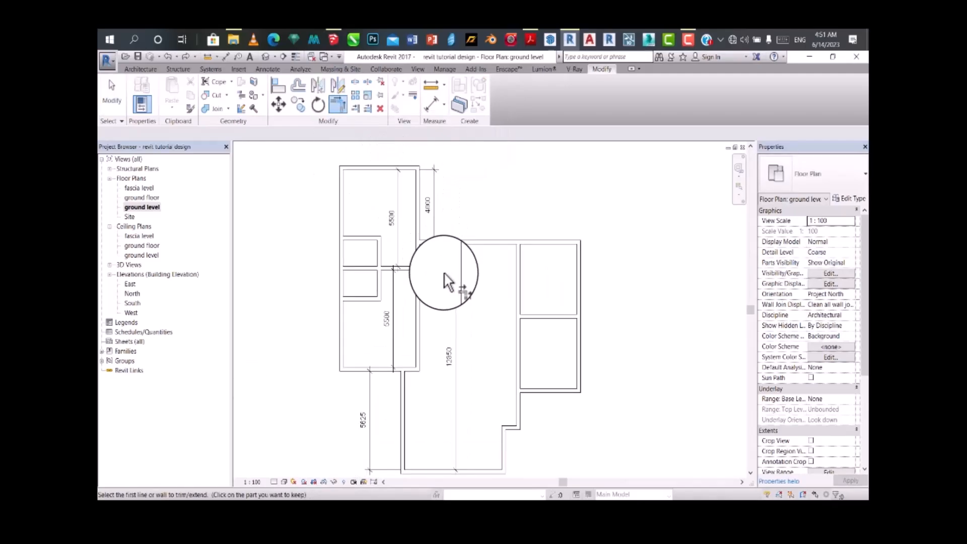
pyautogui.scroll(-2, 473, 228)
pyautogui.press('Escape')
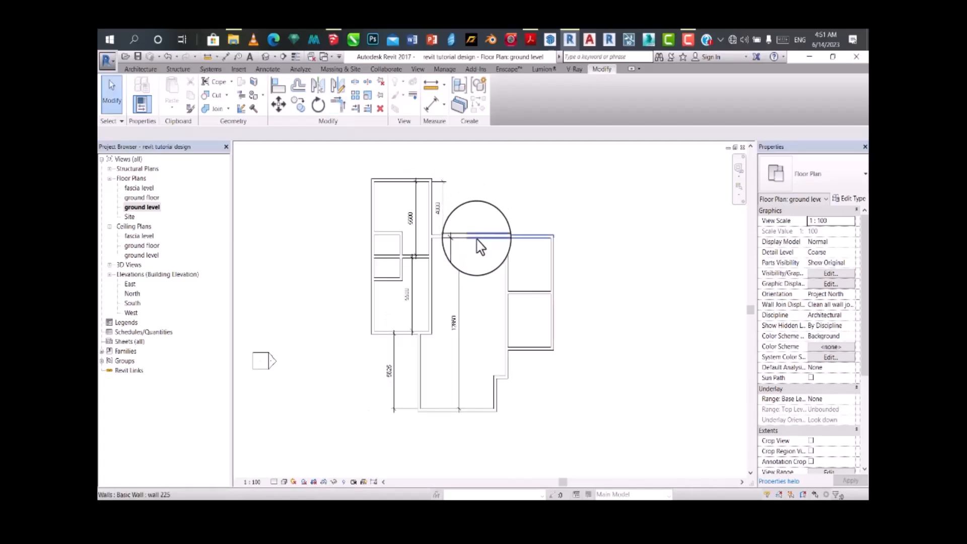
# Step: Place an aligned dimension along the upper eastern room, from its top wall to the dividing wall
pyautogui.click(432, 110)
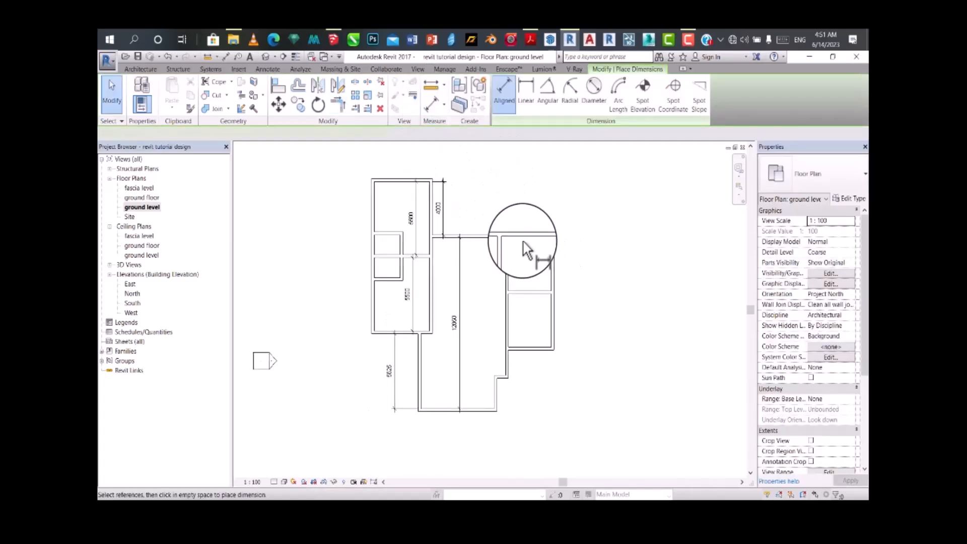
pyautogui.scroll(2, 524, 247)
pyautogui.click(527, 303)
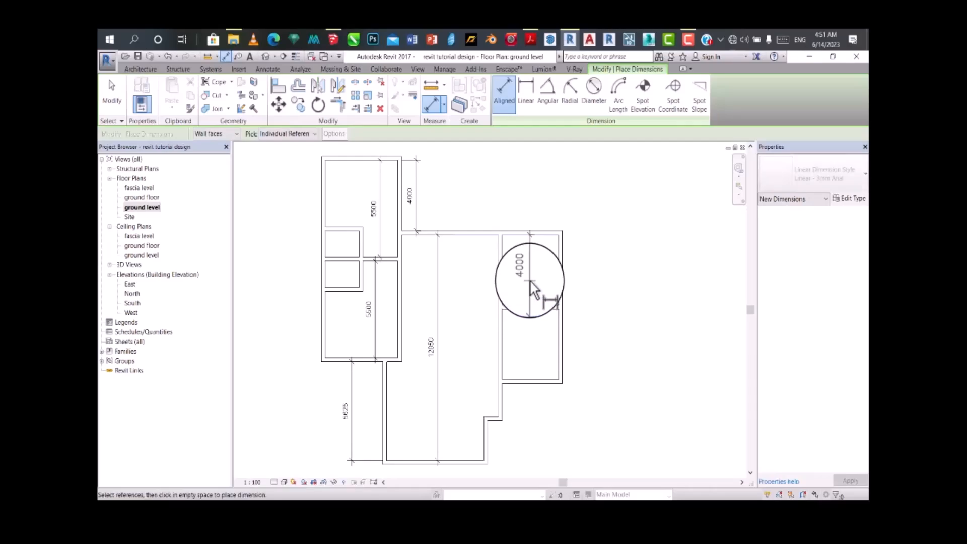
pyautogui.click(530, 282)
# Step: Place an aligned dimension along the lower eastern room, from the dividing wall to its bottom wall
pyautogui.click(517, 309)
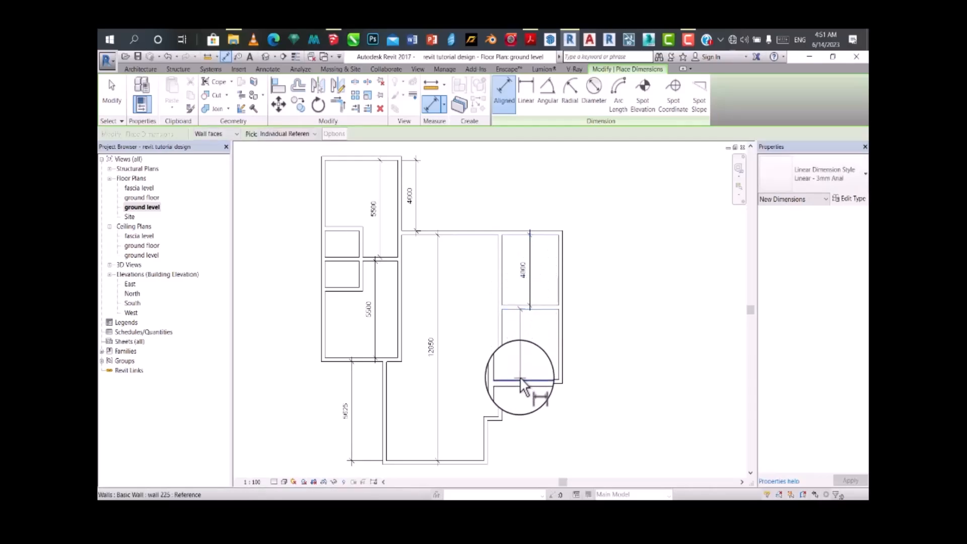
pyautogui.click(521, 380)
pyautogui.click(527, 346)
pyautogui.scroll(2, 531, 323)
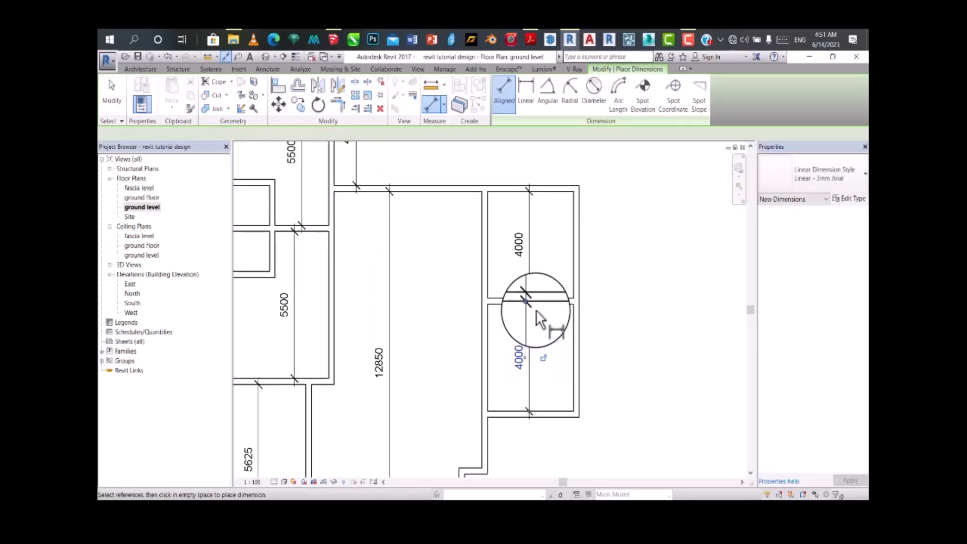
pyautogui.scroll(-2, 508, 227)
pyautogui.press('Escape')
pyautogui.press('Escape')
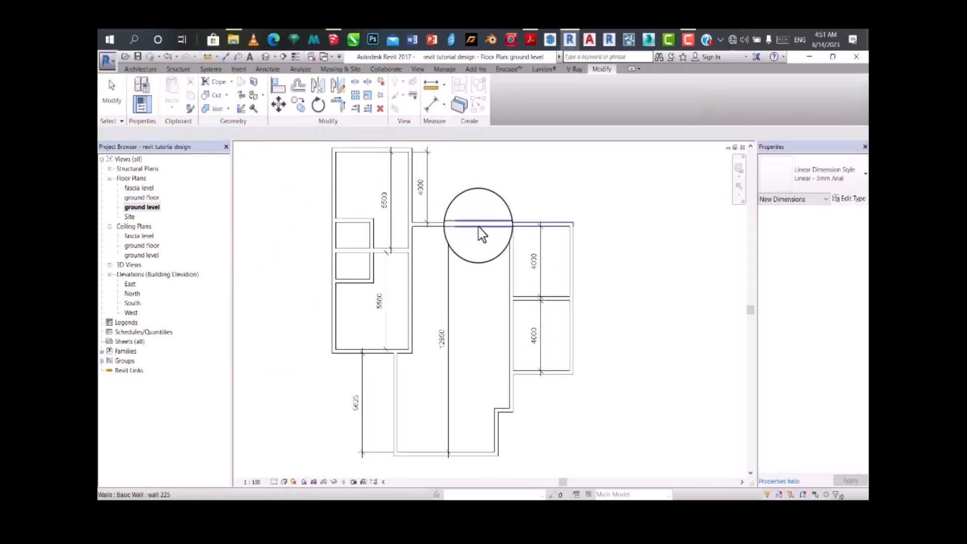
pyautogui.click(466, 228)
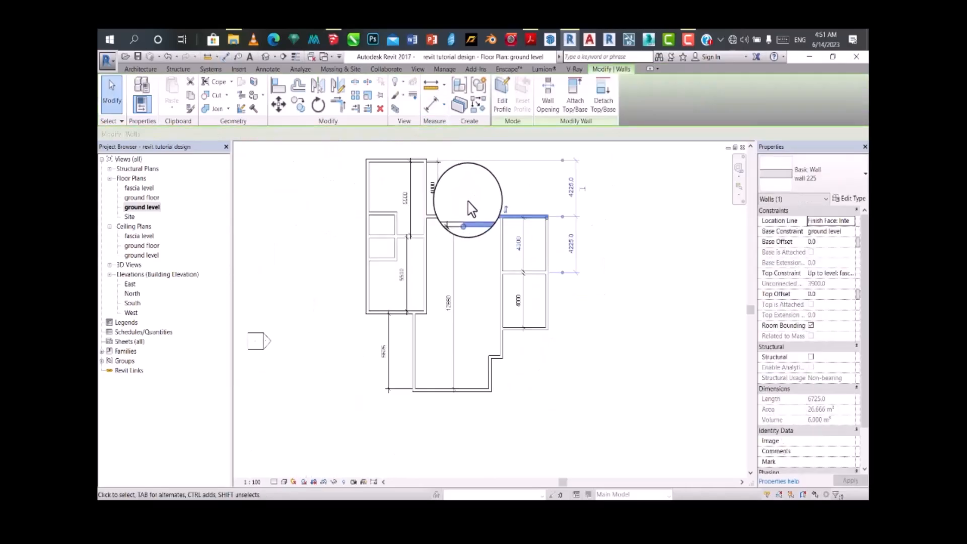
pyautogui.scroll(-1, 471, 209)
pyautogui.scroll(1, 453, 226)
pyautogui.press('Escape')
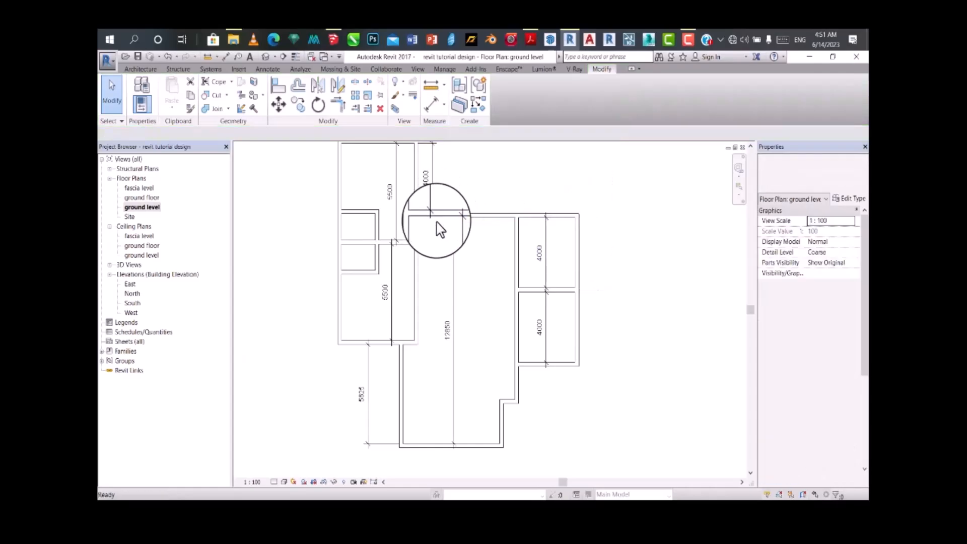
# Step: Set the central hall's inside length to 10000 mm by moving its top wall
pyautogui.click(439, 217)
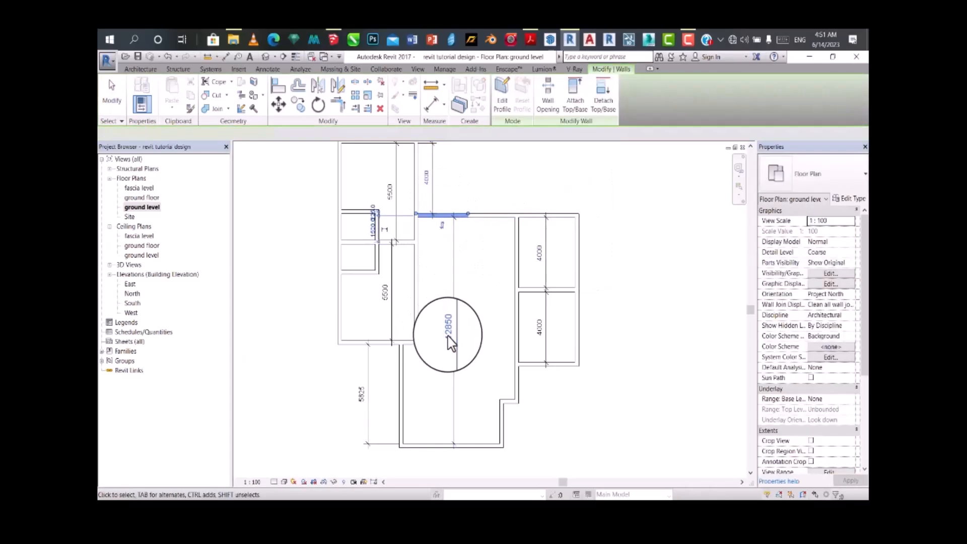
pyautogui.click(448, 332)
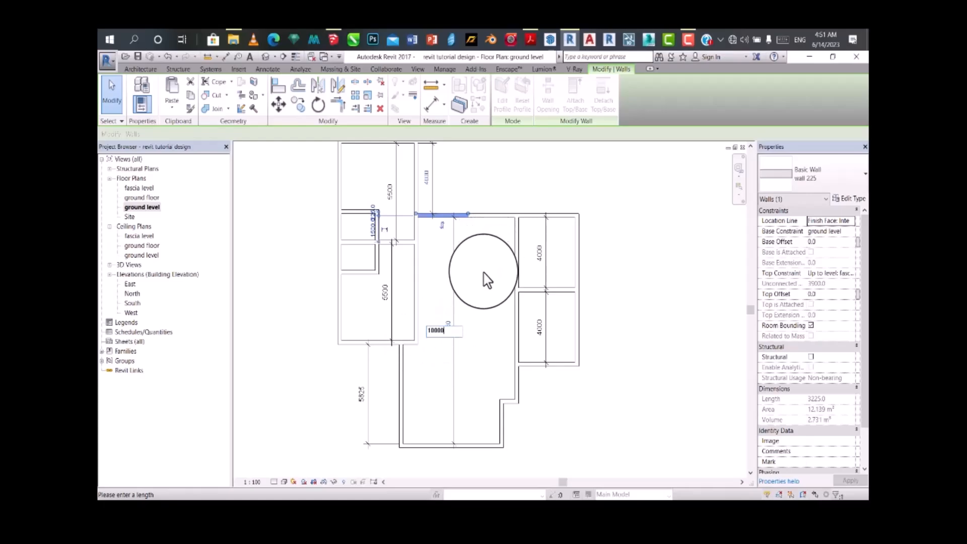
pyautogui.press('Return')
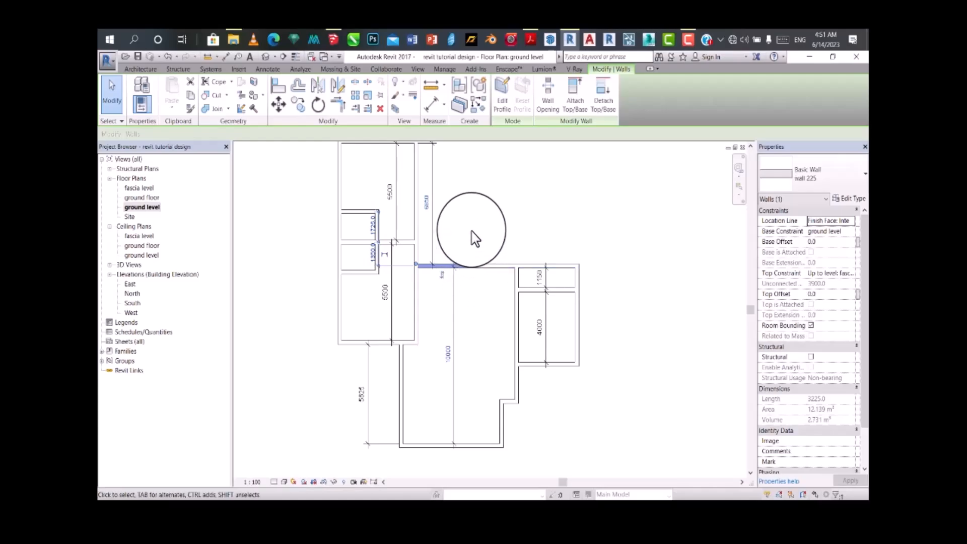
# Step: Try to set the distance from the lower western room's bottom wall to the hall's bottom wall to 3000 mm
pyautogui.scroll(-2, 474, 226)
pyautogui.scroll(2, 405, 279)
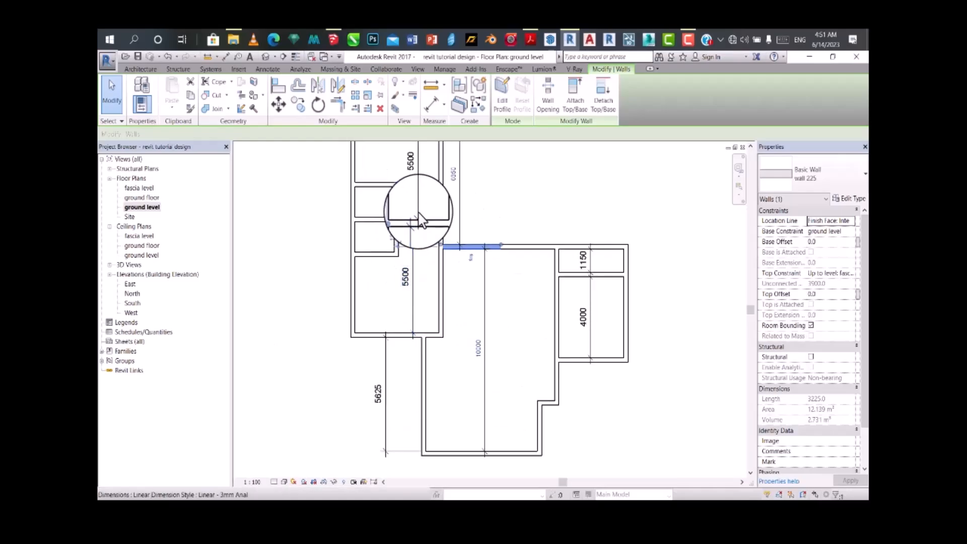
pyautogui.scroll(-2, 409, 257)
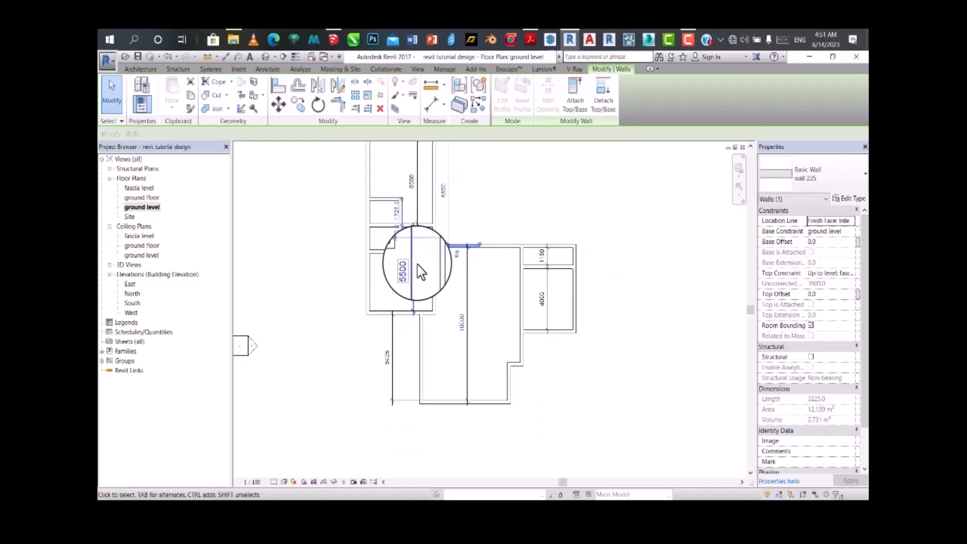
pyautogui.scroll(-2, 410, 302)
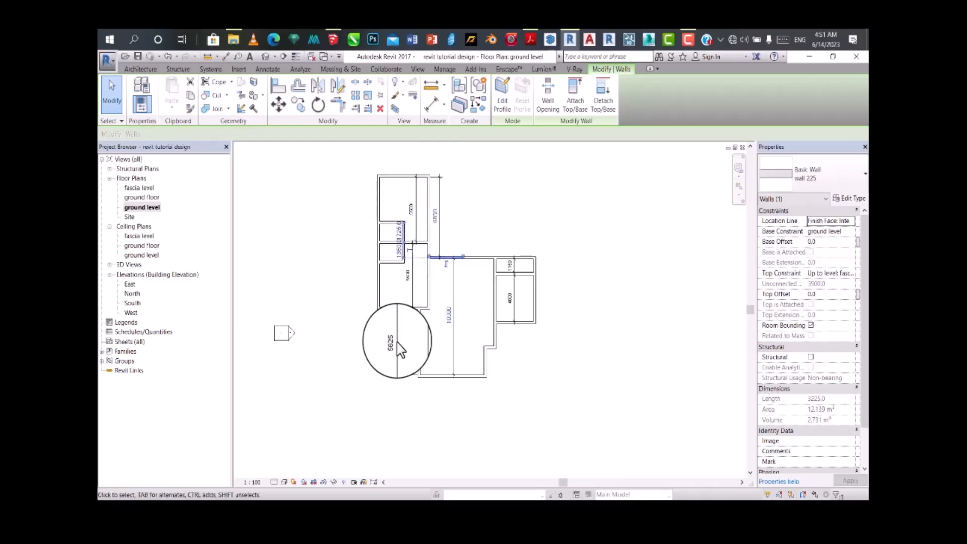
pyautogui.scroll(2, 400, 352)
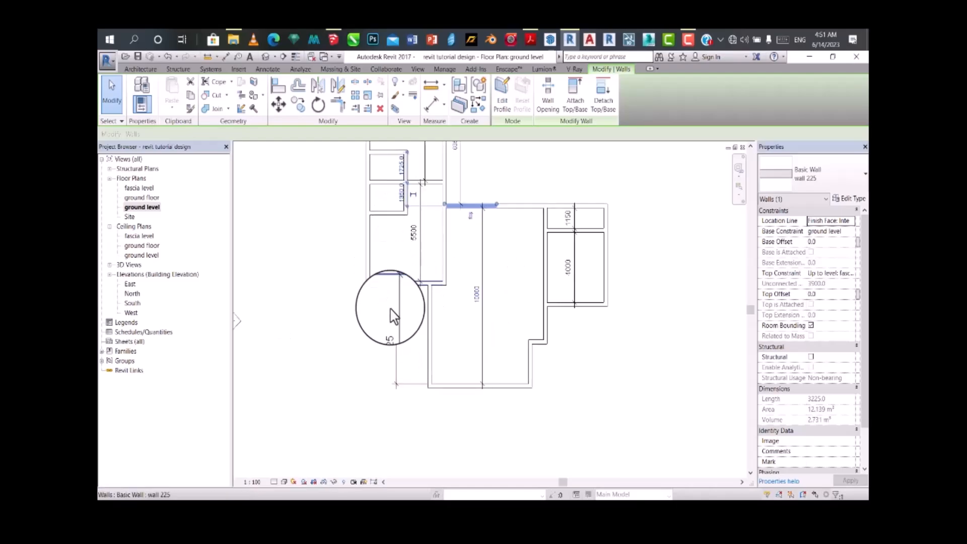
pyautogui.click(392, 310)
pyautogui.click(391, 333)
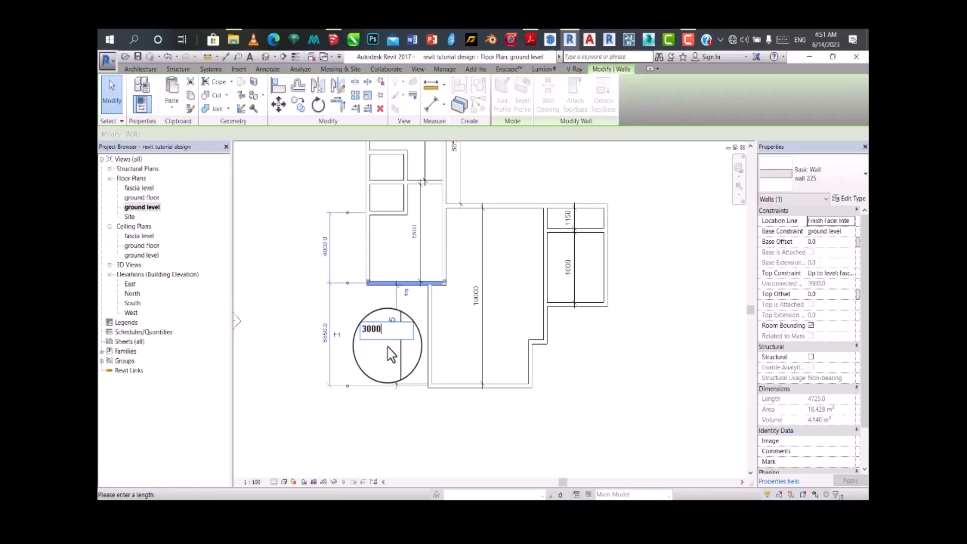
pyautogui.press('Return')
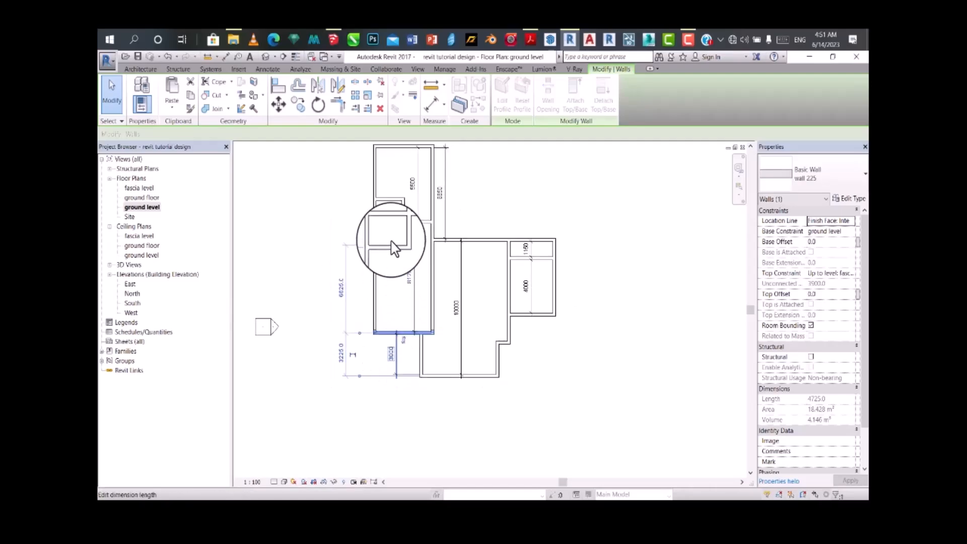
pyautogui.scroll(-2, 395, 237)
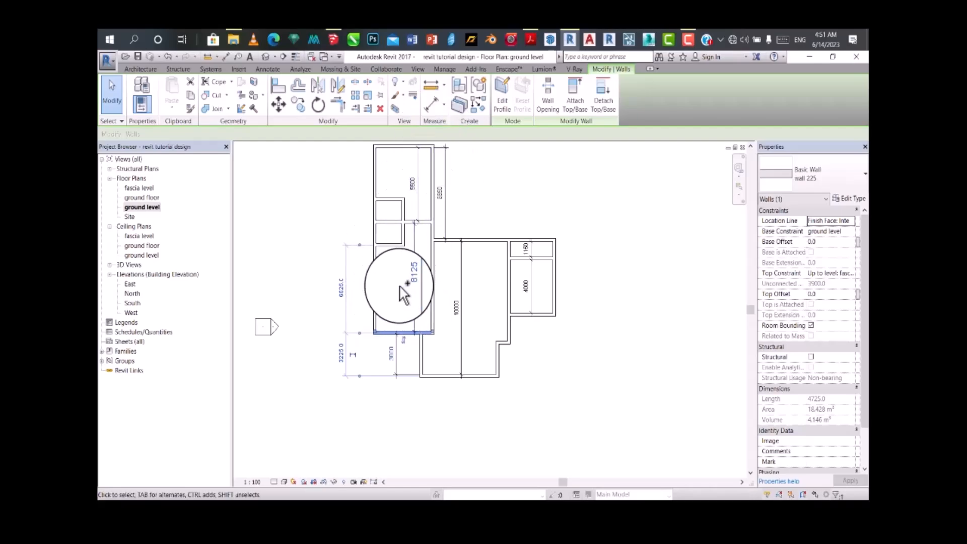
pyautogui.scroll(2, 403, 294)
# Step: Place an aligned dimension inside the lower western room, from its bottom wall to the small room's lower wall
pyautogui.click(431, 103)
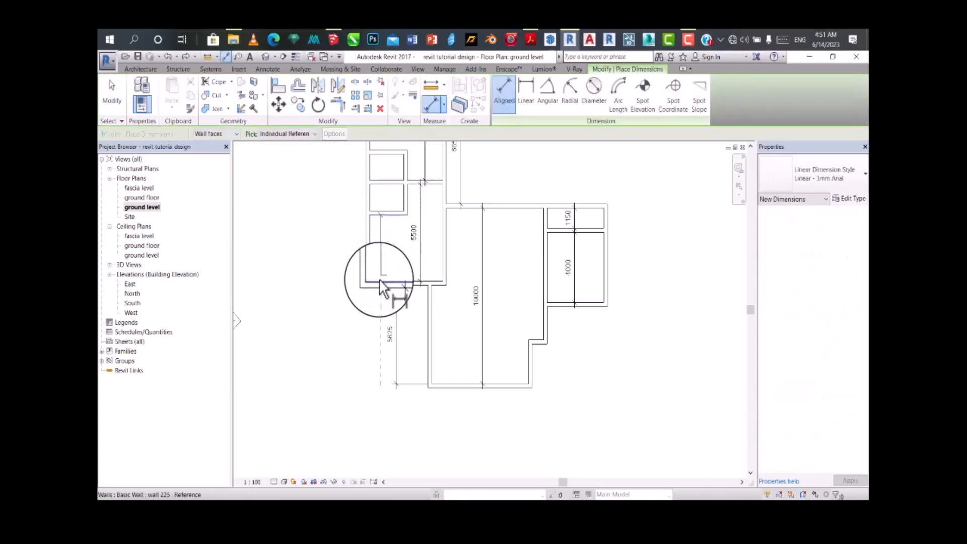
pyautogui.scroll(1, 393, 218)
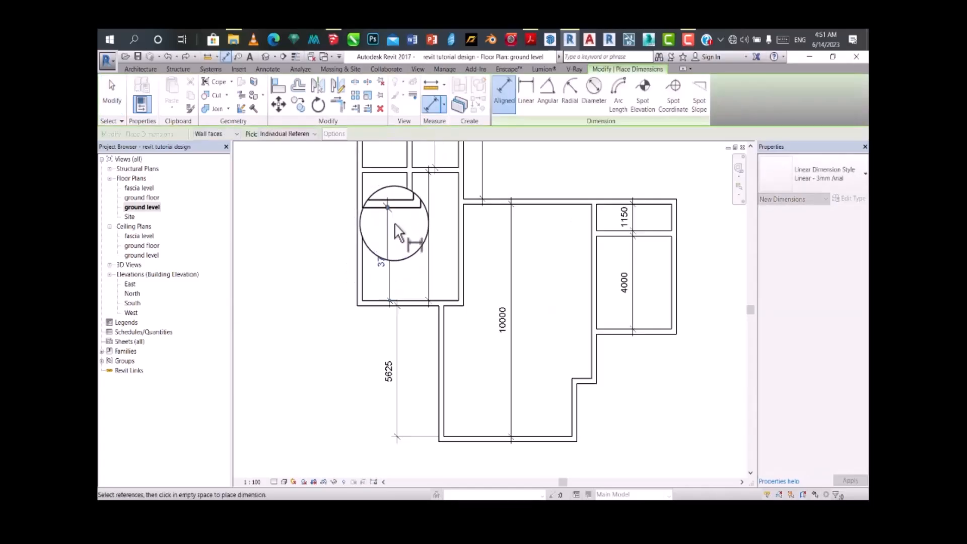
pyautogui.scroll(-1, 392, 242)
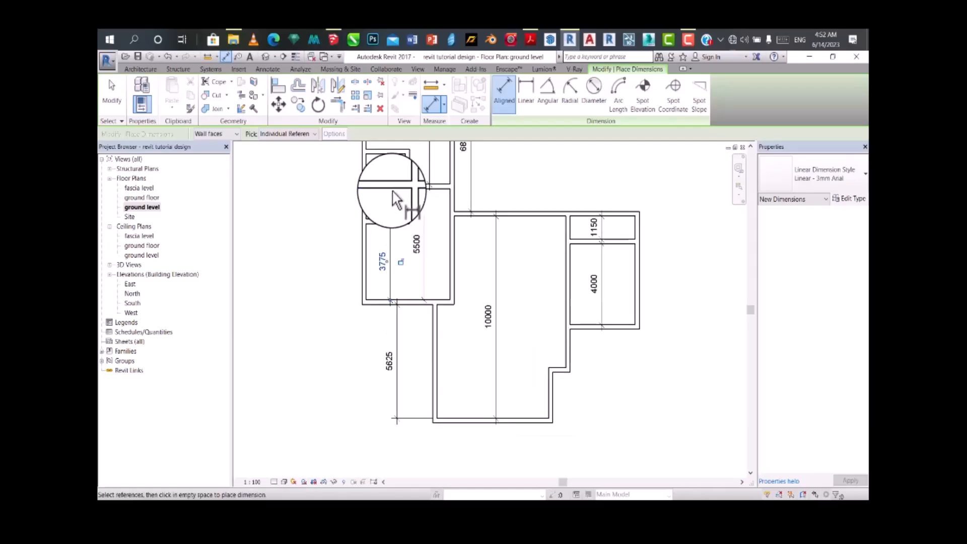
# Step: Place aligned dimensions across the two small western rooms and from the upper small room to the western wing's top wall
pyautogui.click(385, 209)
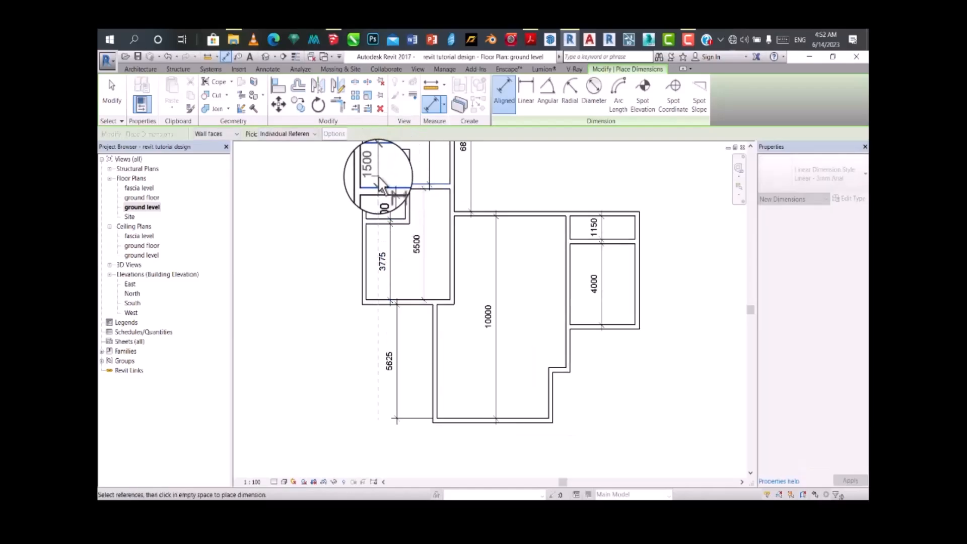
pyautogui.scroll(-2, 386, 183)
pyautogui.scroll(4, 385, 179)
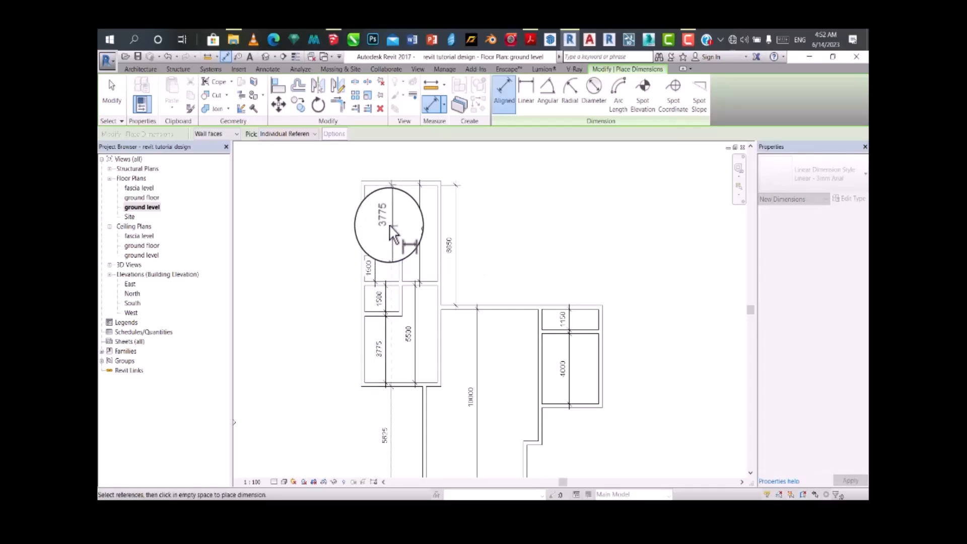
pyautogui.scroll(-3, 385, 222)
pyautogui.scroll(2, 392, 289)
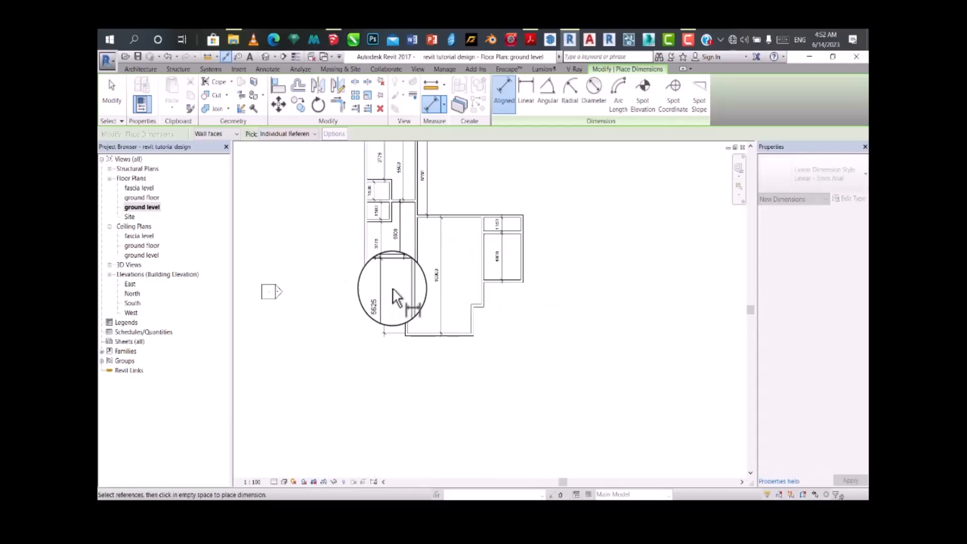
pyautogui.press('Escape')
# Step: Set the distance between the lower western room's bottom wall and the hall's bottom wall to 3000 mm by moving the room's wall
pyautogui.click(395, 260)
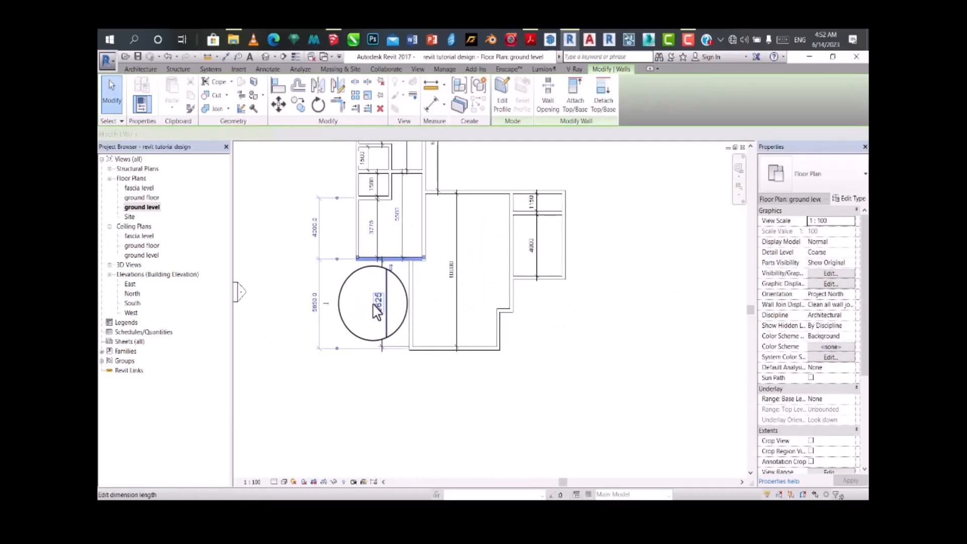
pyautogui.click(377, 305)
pyautogui.click(399, 258)
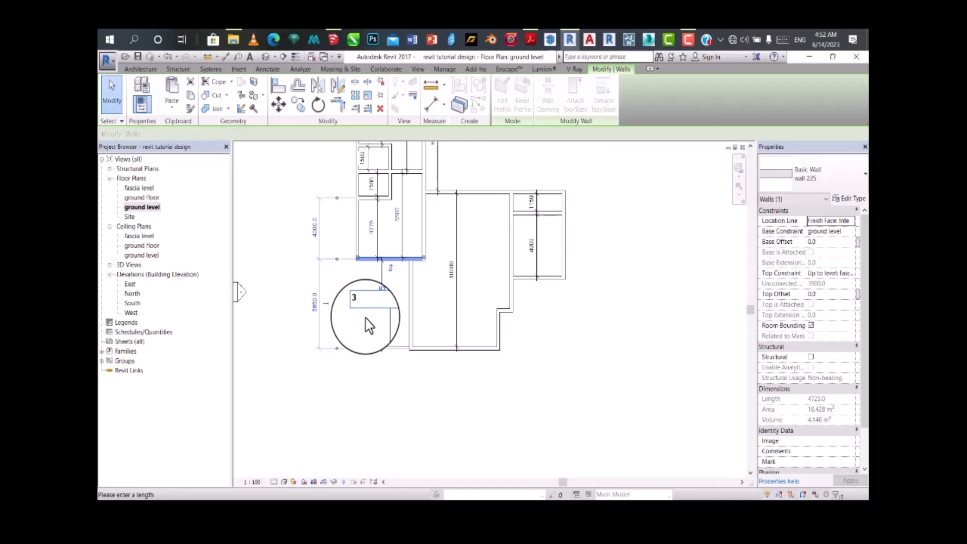
pyautogui.write('3000')
pyautogui.press('Return')
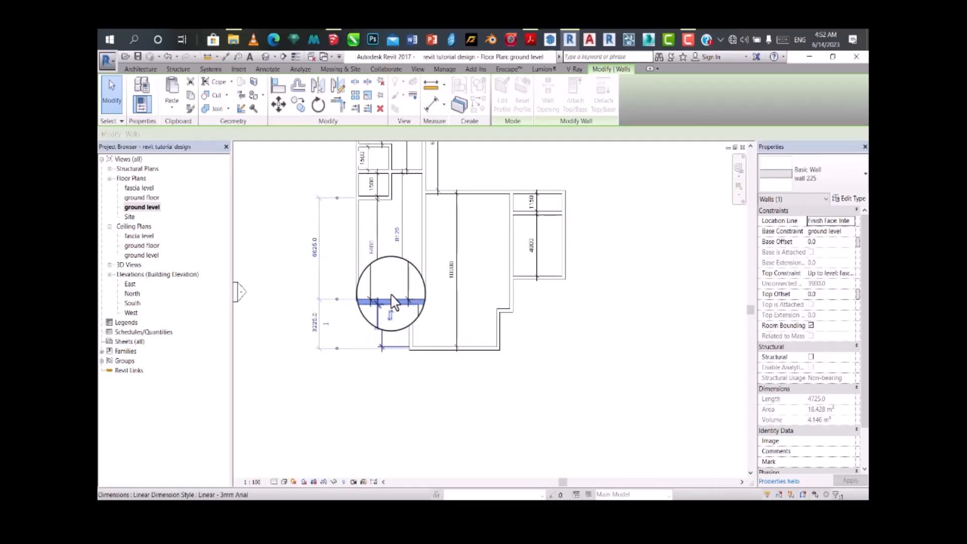
# Step: Set the lower western room's inside length to 3775 mm by moving the lower small room's bottom wall
pyautogui.click(371, 202)
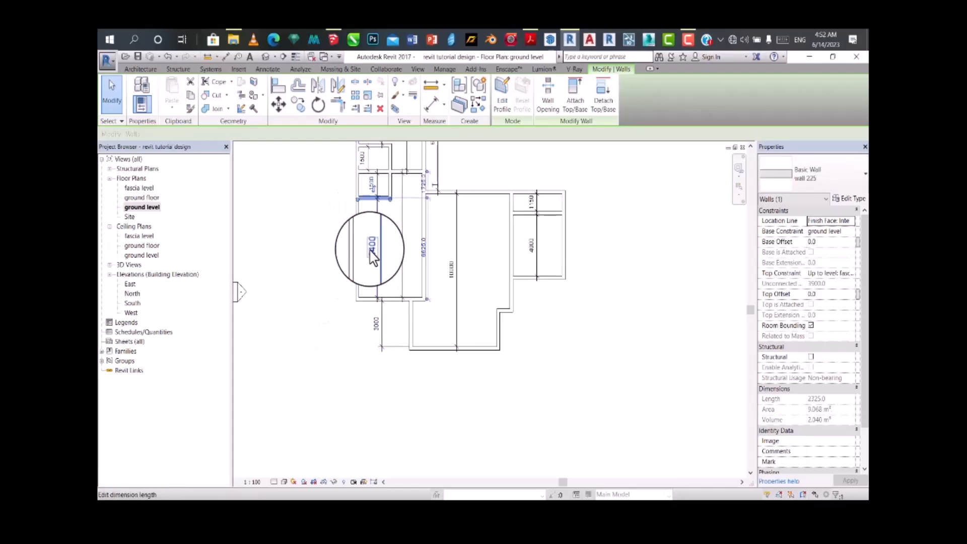
pyautogui.scroll(-3, 384, 183)
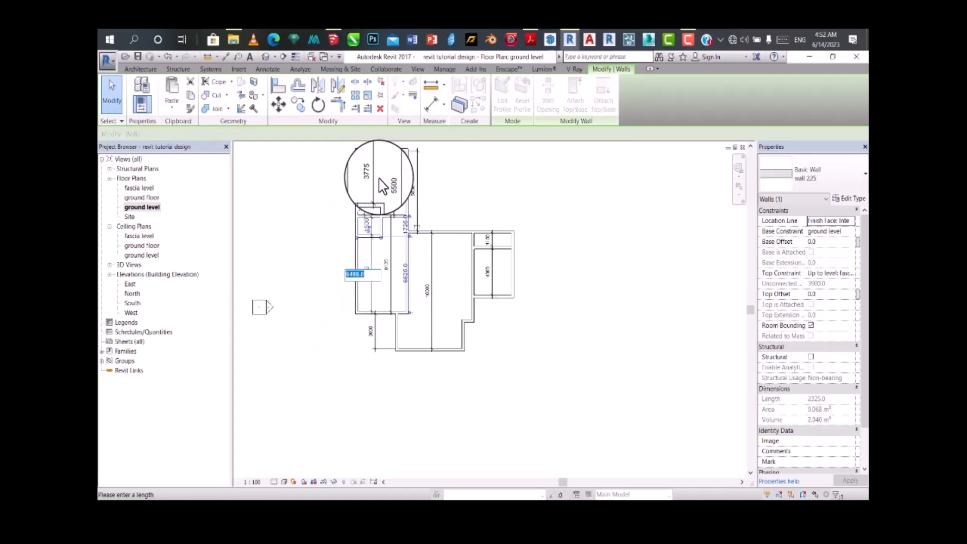
pyautogui.scroll(2, 363, 258)
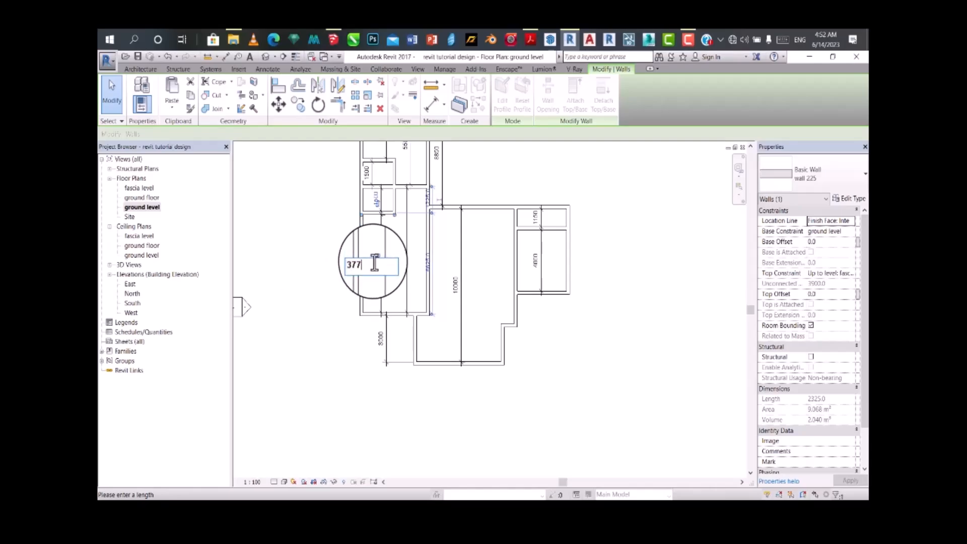
pyautogui.press('Return')
# Step: Set the lower small room's inside length to 1500 mm by moving the wall dividing the two western rooms
pyautogui.scroll(1, 377, 252)
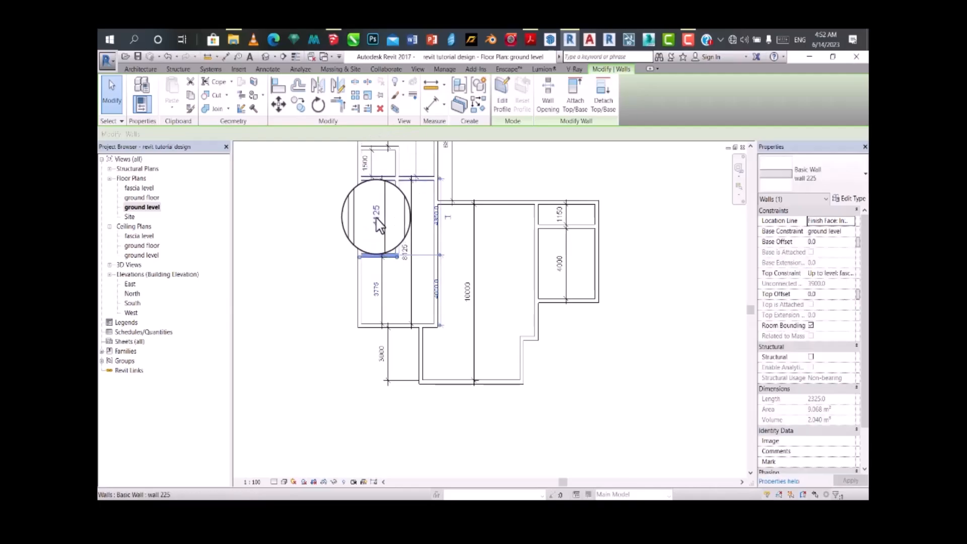
pyautogui.click(379, 178)
pyautogui.click(377, 216)
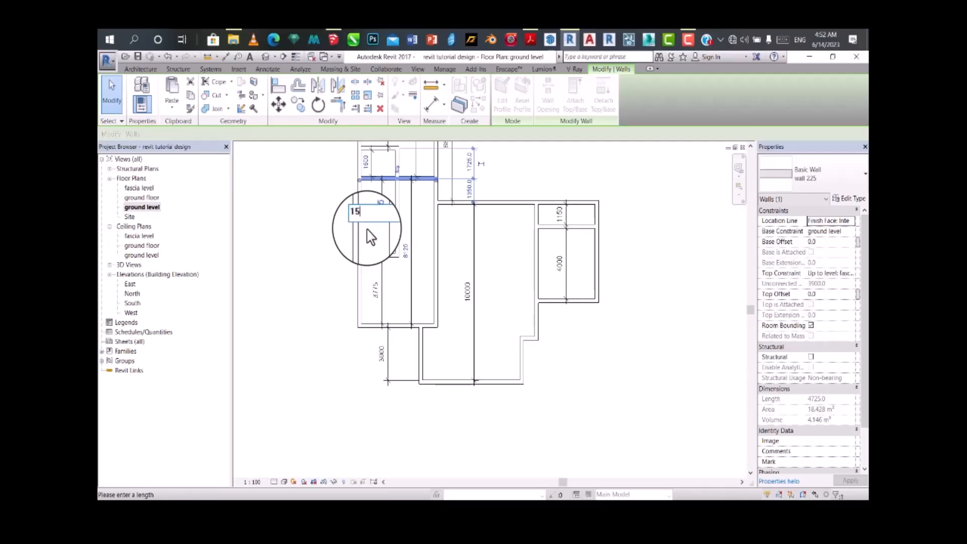
pyautogui.write('1500')
pyautogui.press('Return')
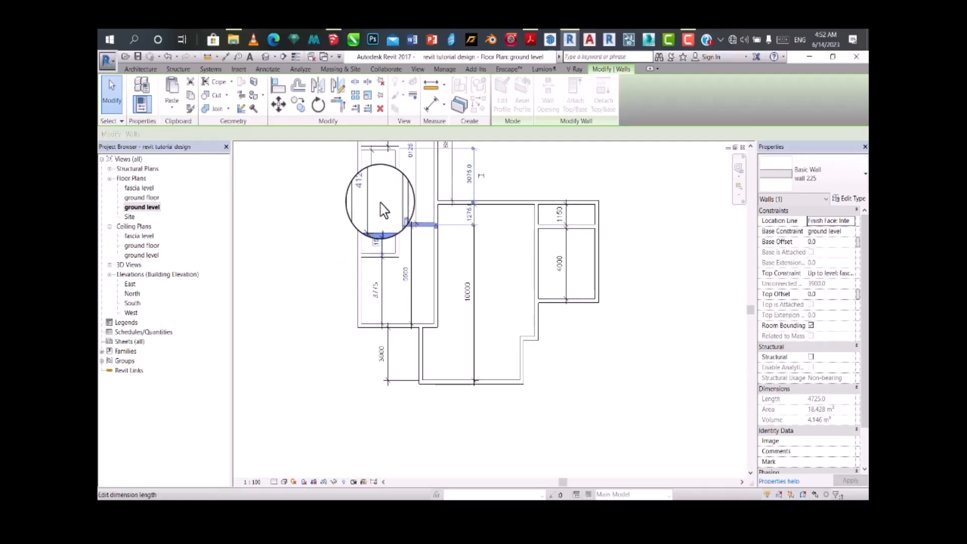
# Step: Set the upper small room's inside length to 1500 mm by moving its top wall
pyautogui.scroll(-2, 374, 256)
pyautogui.click(372, 226)
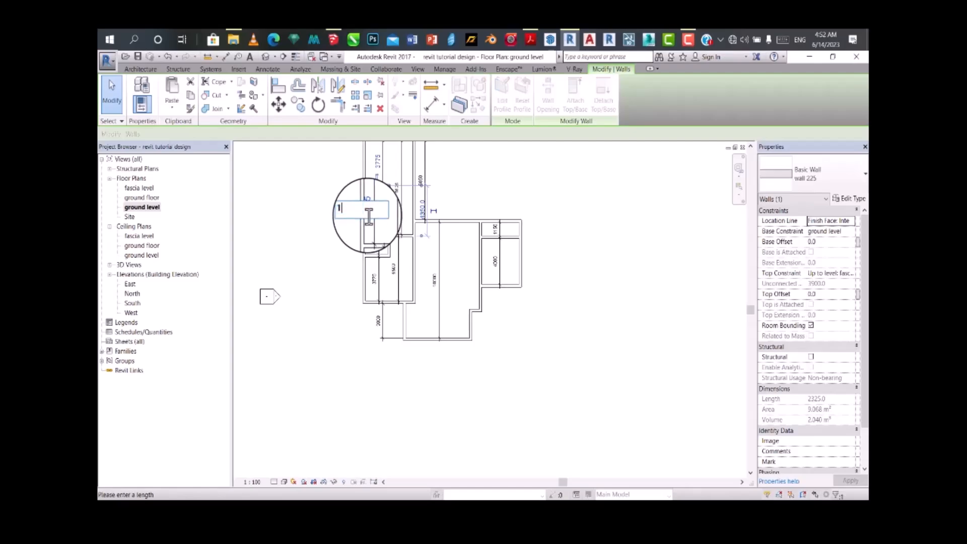
pyautogui.press('Return')
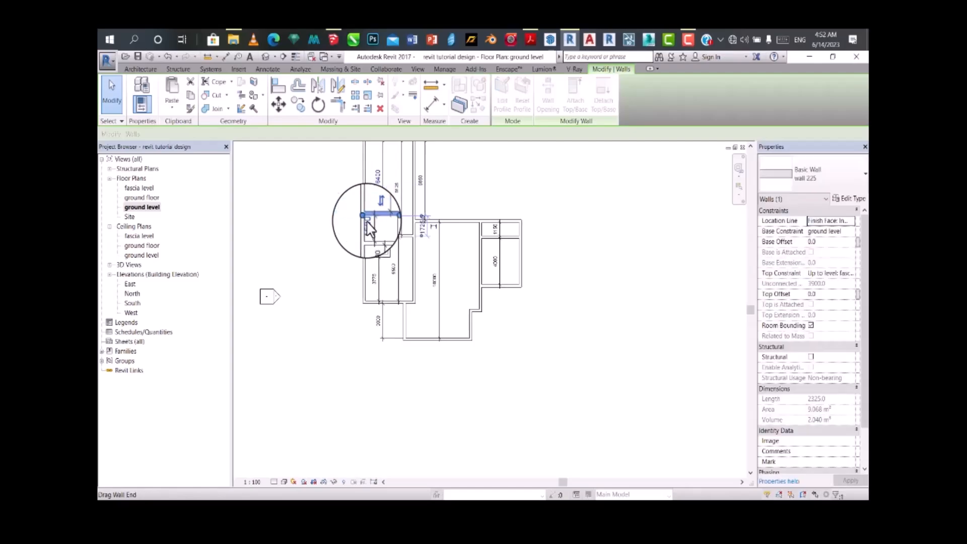
# Step: Set the distance from the upper small room to the western wing's top wall to 3775 mm by moving the top wall
pyautogui.scroll(-2, 383, 221)
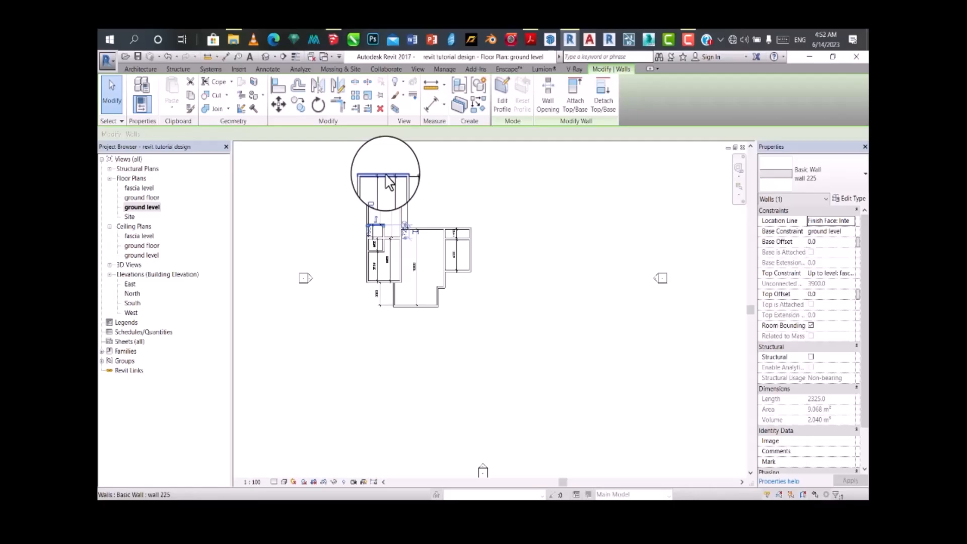
pyautogui.click(389, 179)
pyautogui.click(377, 201)
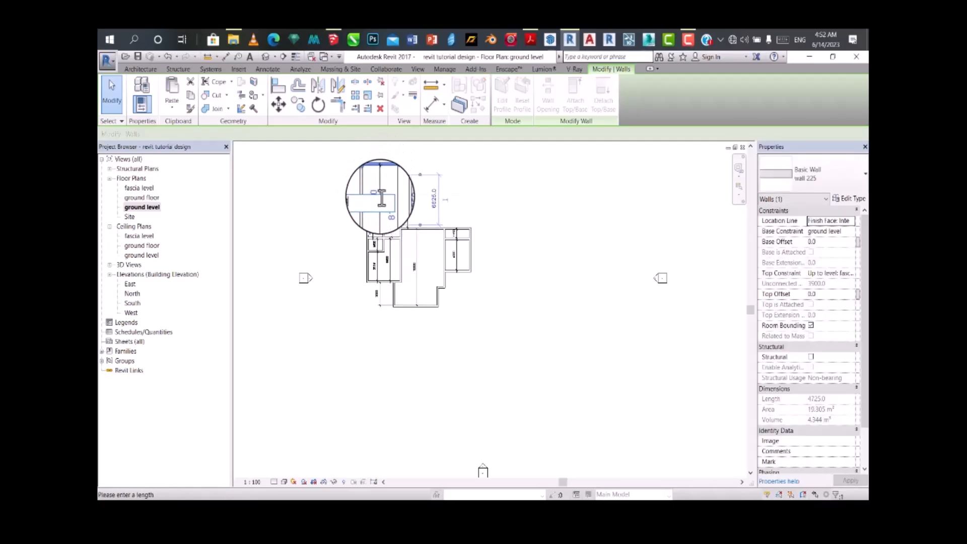
pyautogui.write('3775')
pyautogui.press('Return')
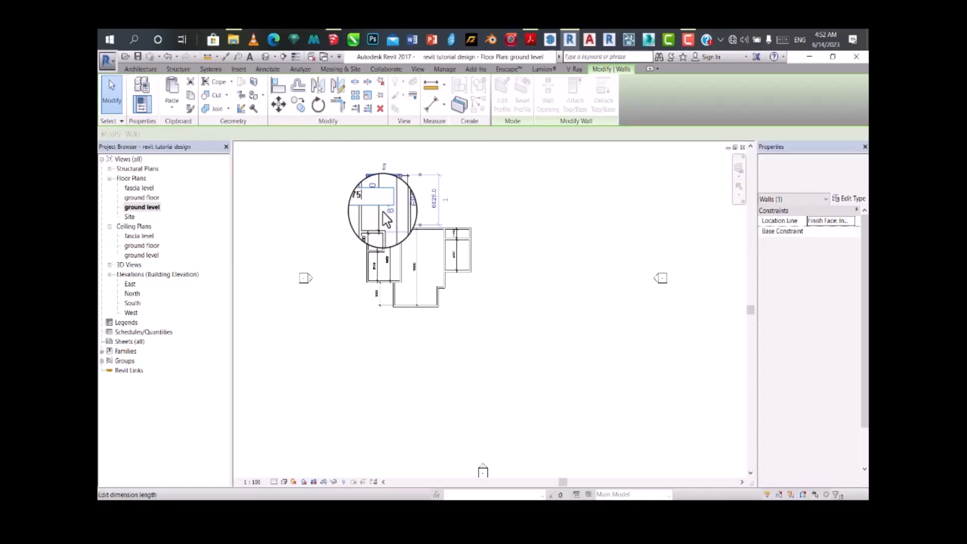
pyautogui.scroll(3, 403, 242)
pyautogui.scroll(2, 399, 245)
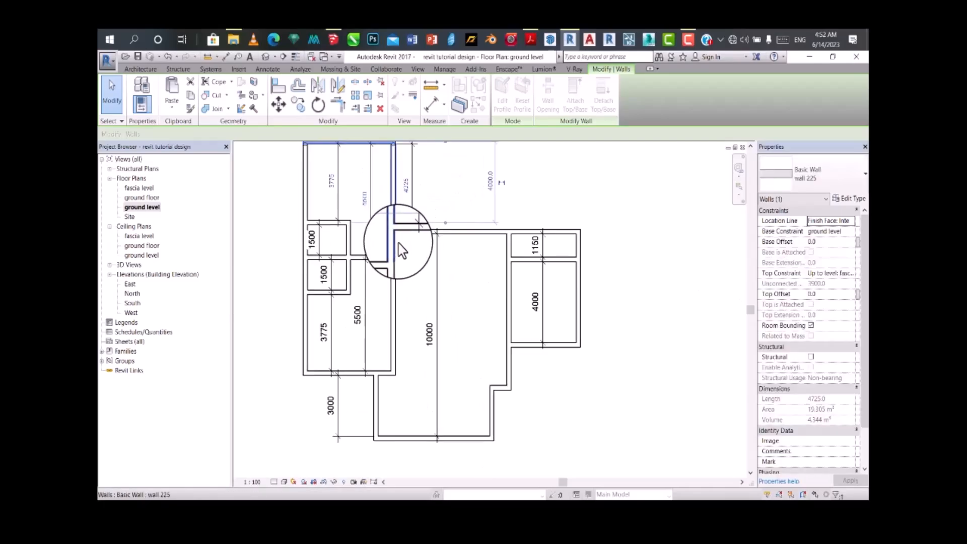
pyautogui.scroll(-3, 378, 302)
pyautogui.click(312, 307)
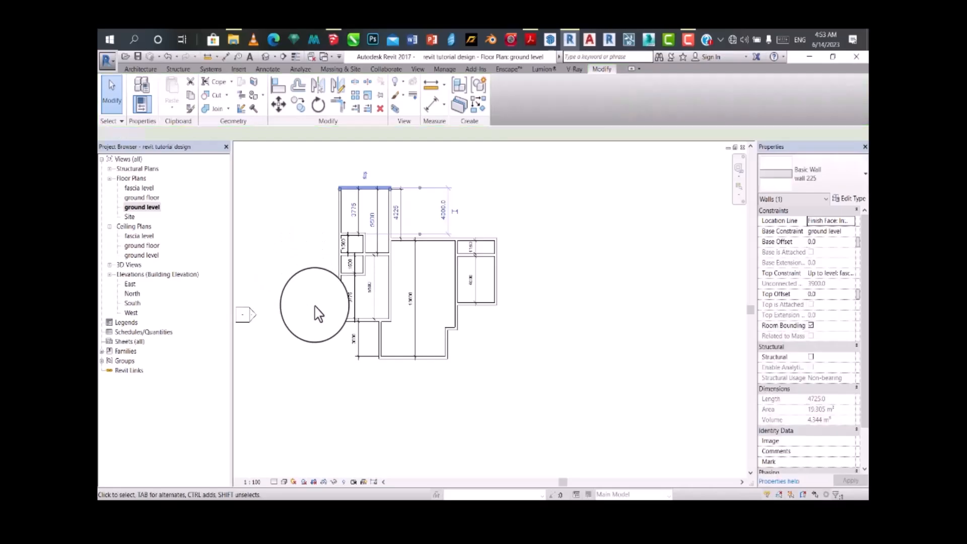
# Step: Set the lower eastern room's inside length to 3000 mm by moving the wall dividing the two eastern rooms
pyautogui.scroll(4, 378, 290)
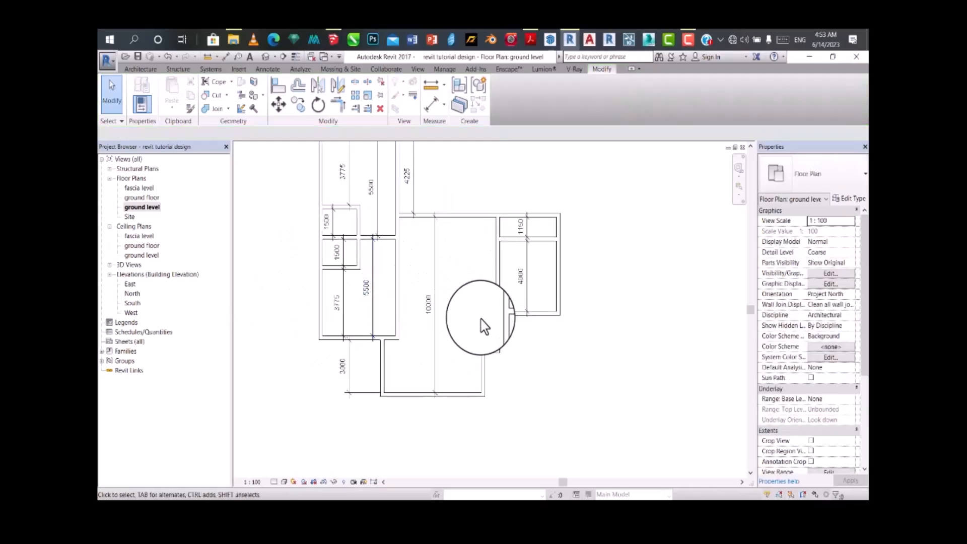
pyautogui.scroll(2, 474, 315)
pyautogui.scroll(-2, 459, 302)
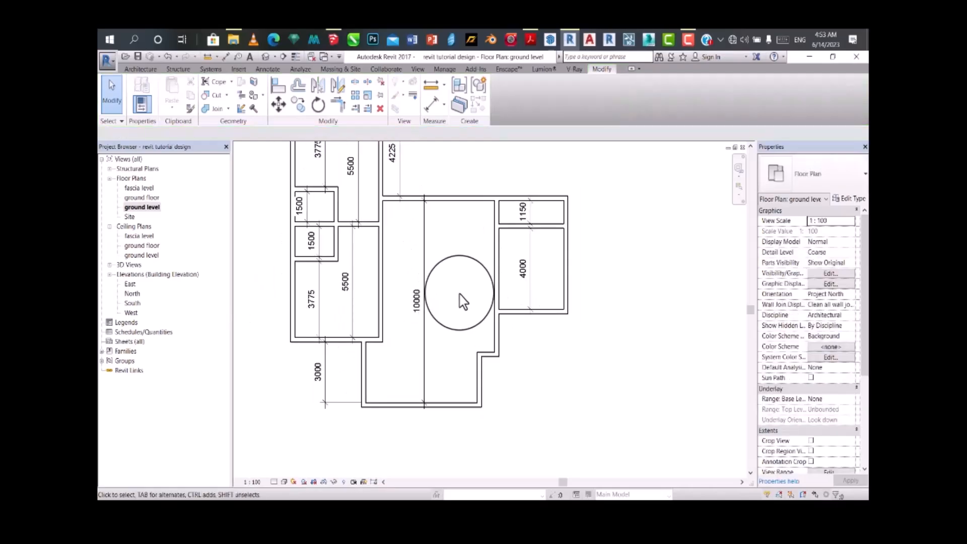
pyautogui.click(538, 248)
pyautogui.scroll(2, 523, 255)
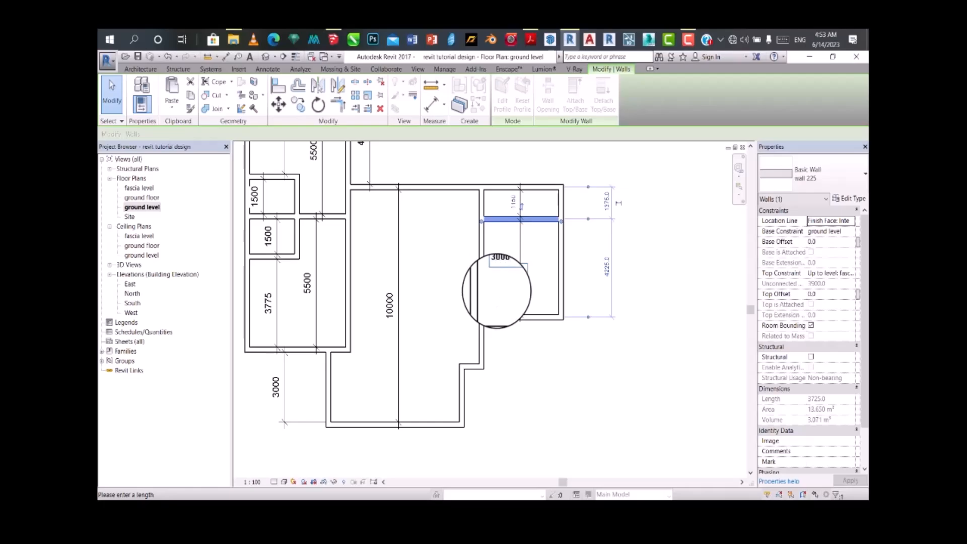
pyautogui.press('Return')
pyautogui.scroll(2, 526, 267)
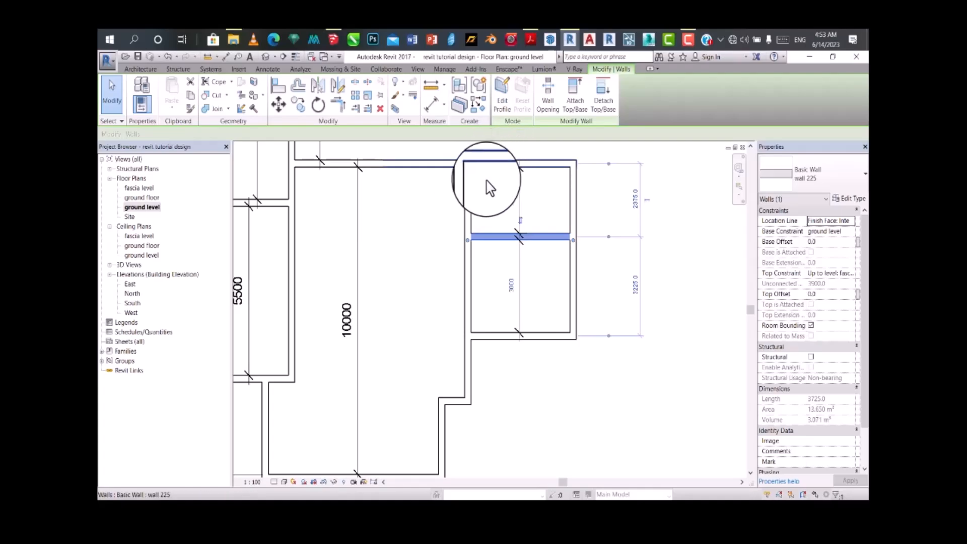
pyautogui.scroll(-2, 463, 207)
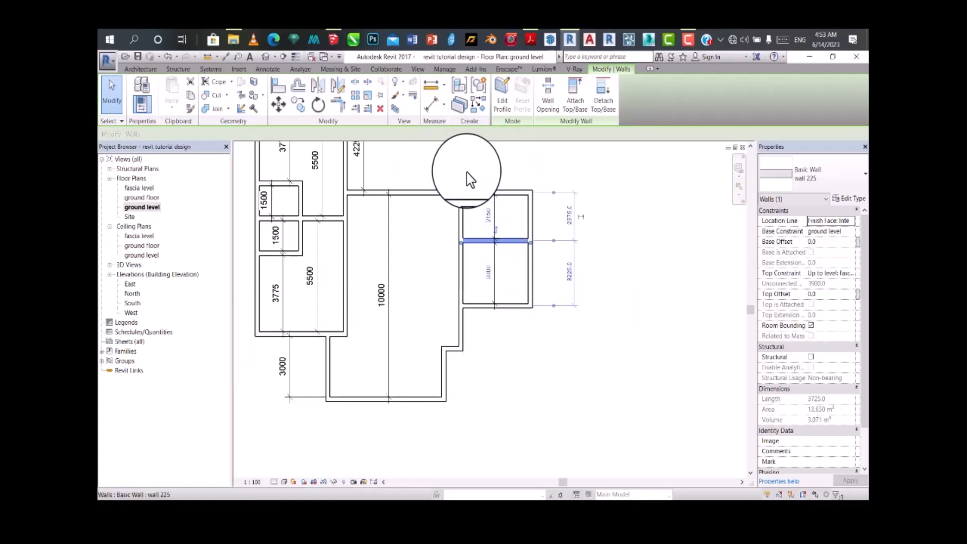
pyautogui.scroll(2, 479, 214)
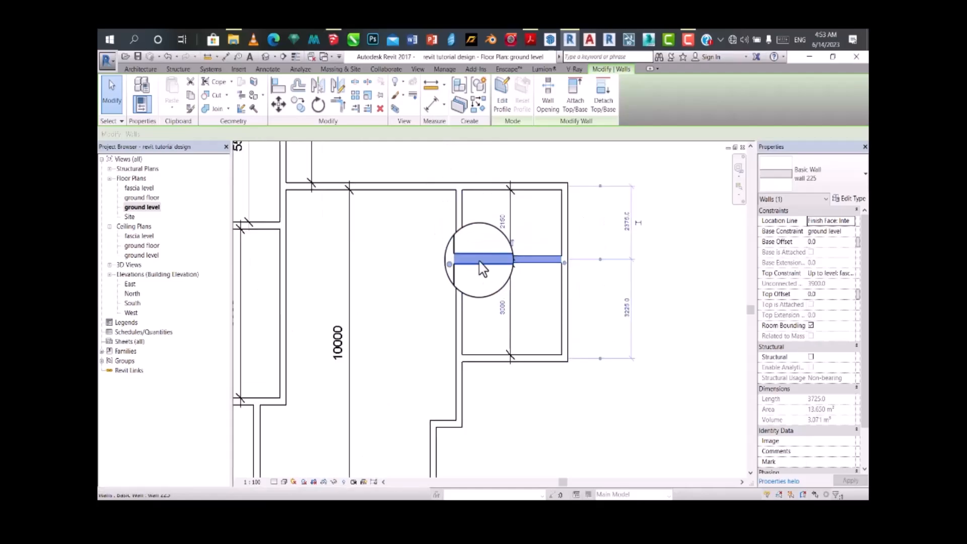
# Step: Set the lower eastern room's inside length to 2500 mm by moving the wall dividing the two eastern rooms
pyautogui.click(502, 308)
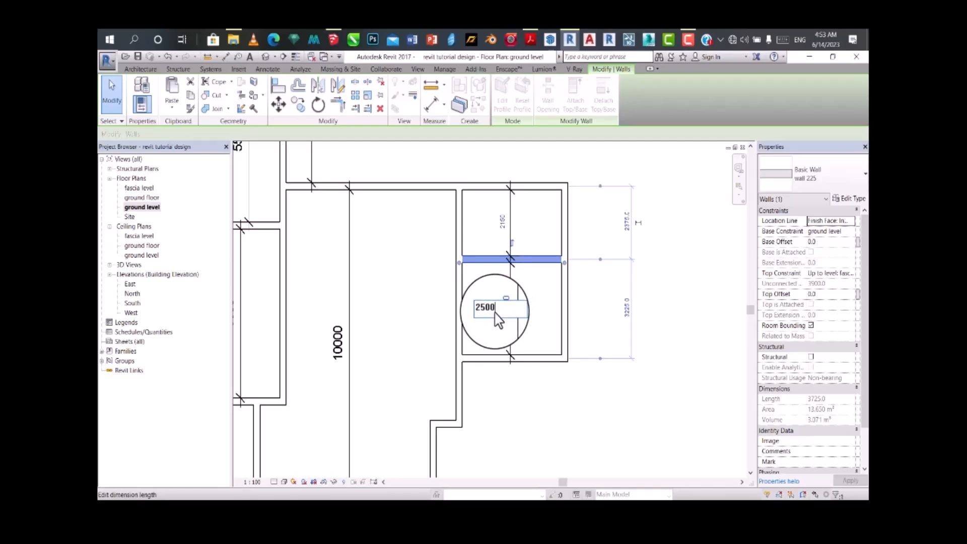
pyautogui.press('Return')
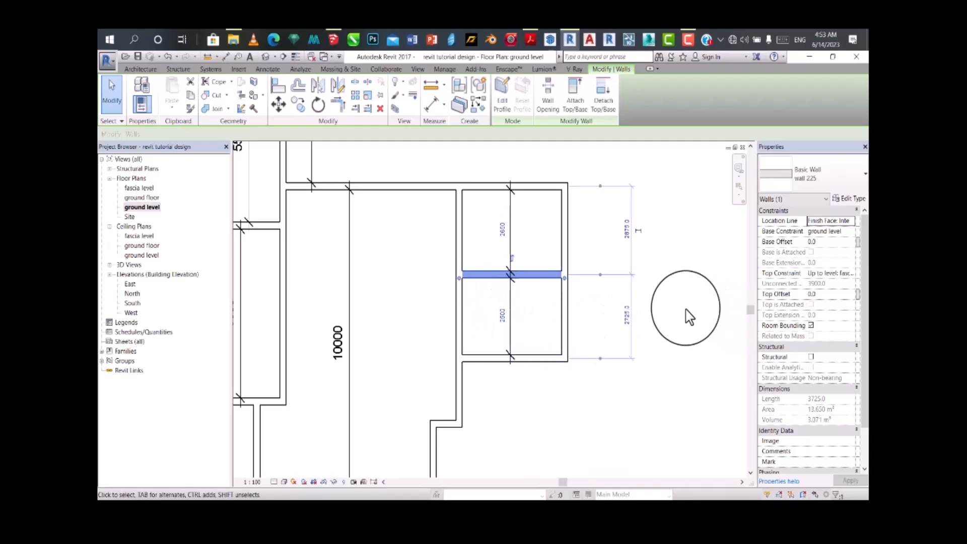
pyautogui.click(688, 317)
# Step: Review the room dimensions across the western wing, central hall and eastern rooms of the floor plan
pyautogui.scroll(-4, 486, 304)
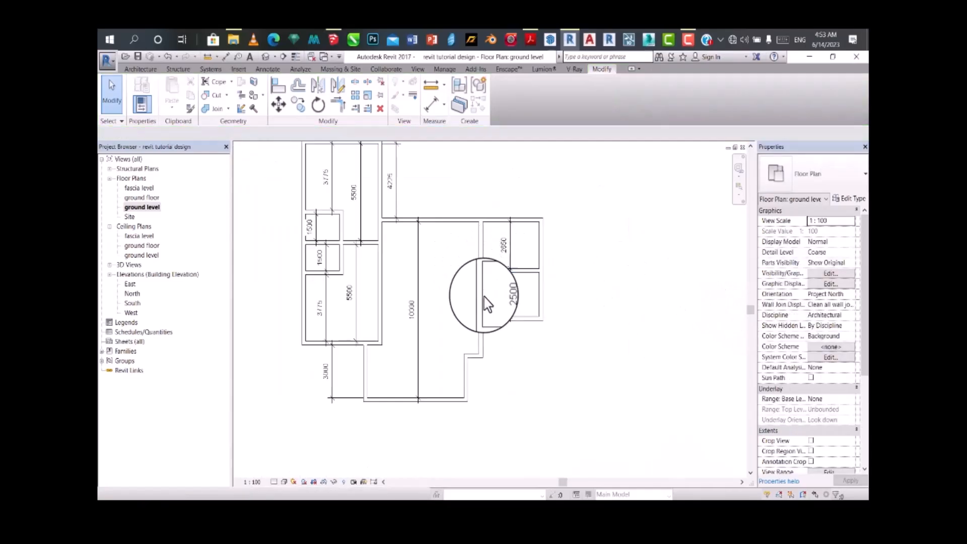
pyautogui.scroll(2, 445, 386)
pyautogui.scroll(-3, 448, 386)
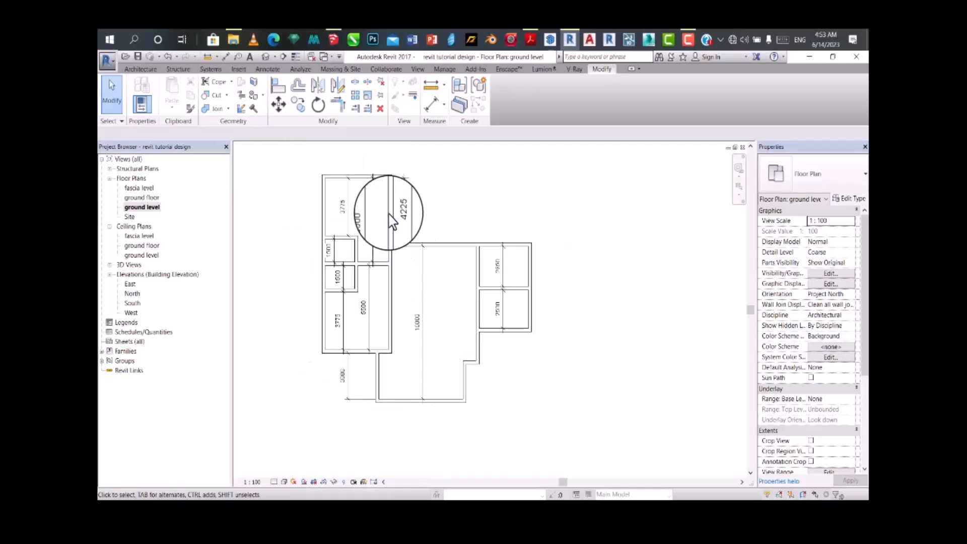
pyautogui.scroll(2, 399, 255)
pyautogui.scroll(-2, 397, 254)
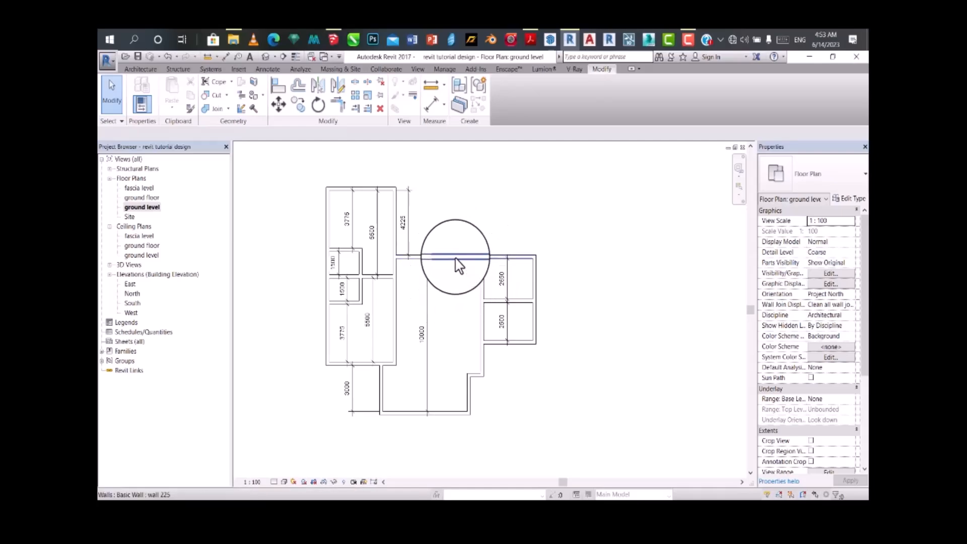
pyautogui.scroll(2, 423, 370)
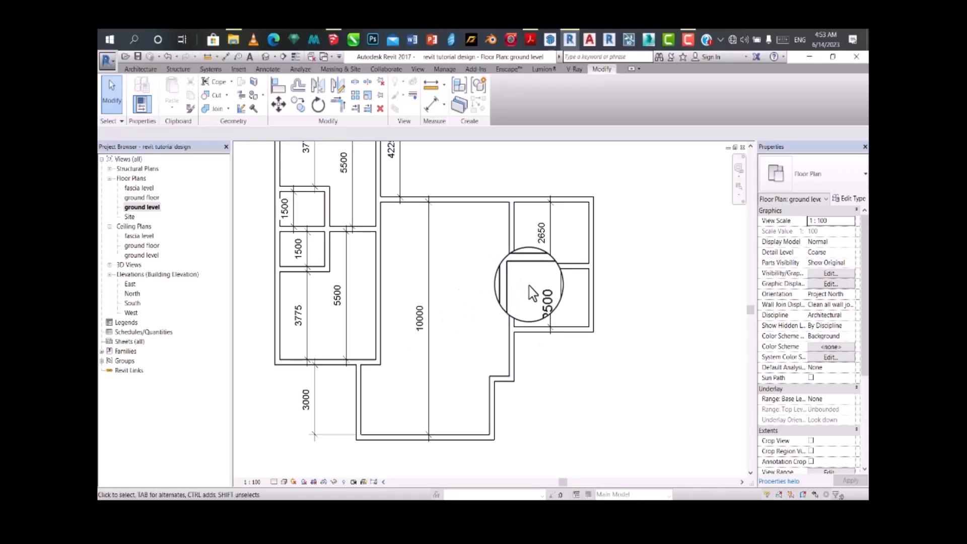
pyautogui.scroll(2, 539, 275)
pyautogui.scroll(-2, 538, 276)
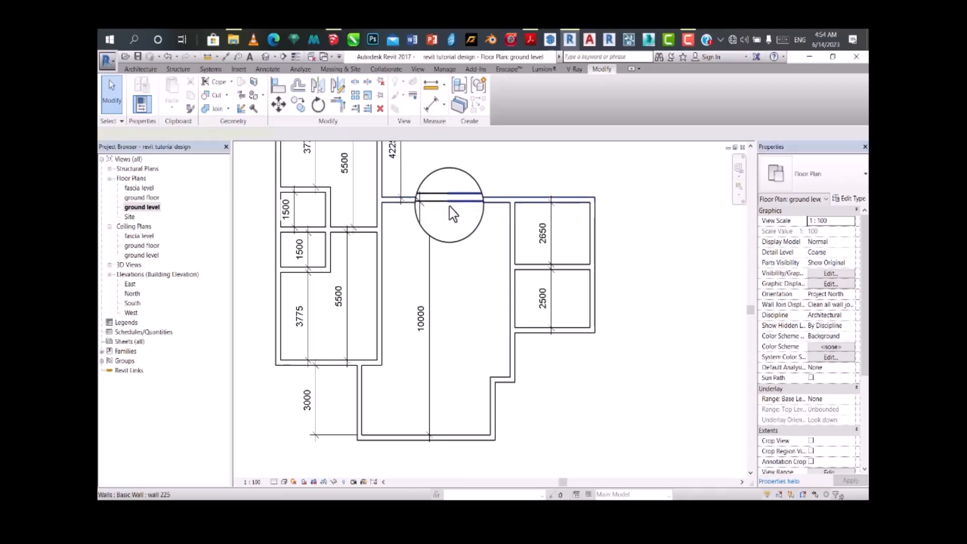
# Step: Set the central hall's overall inside length to 11000 mm by moving its top wall
pyautogui.click(451, 201)
pyautogui.click(425, 325)
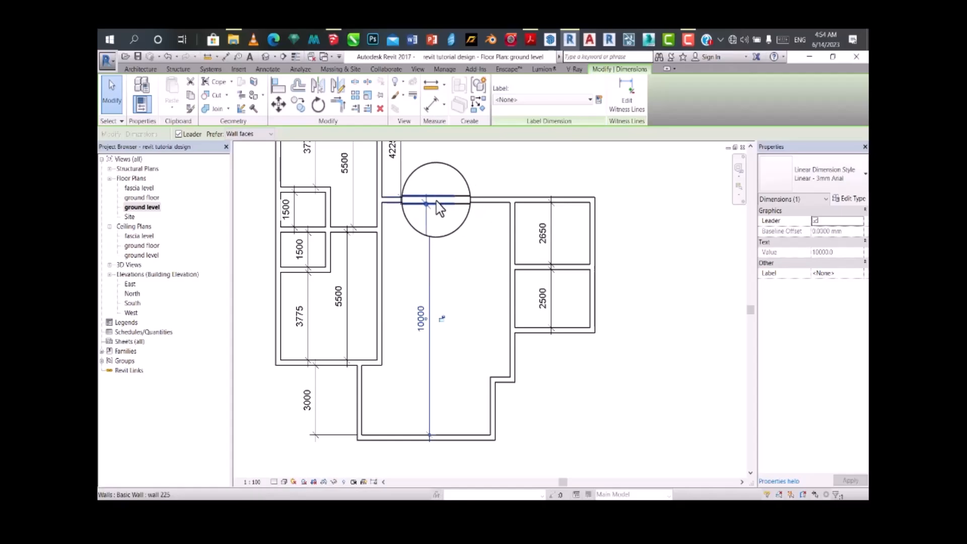
pyautogui.click(418, 201)
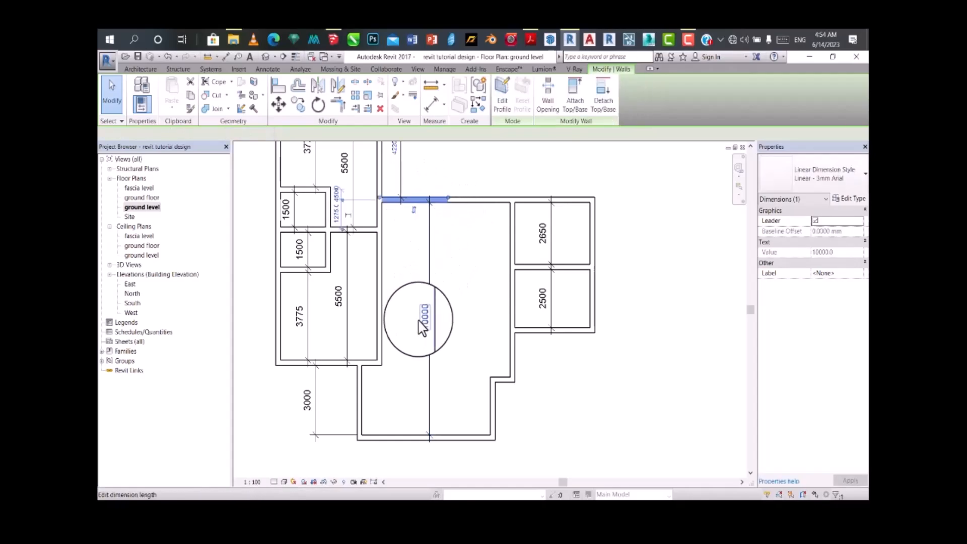
pyautogui.write('1140')
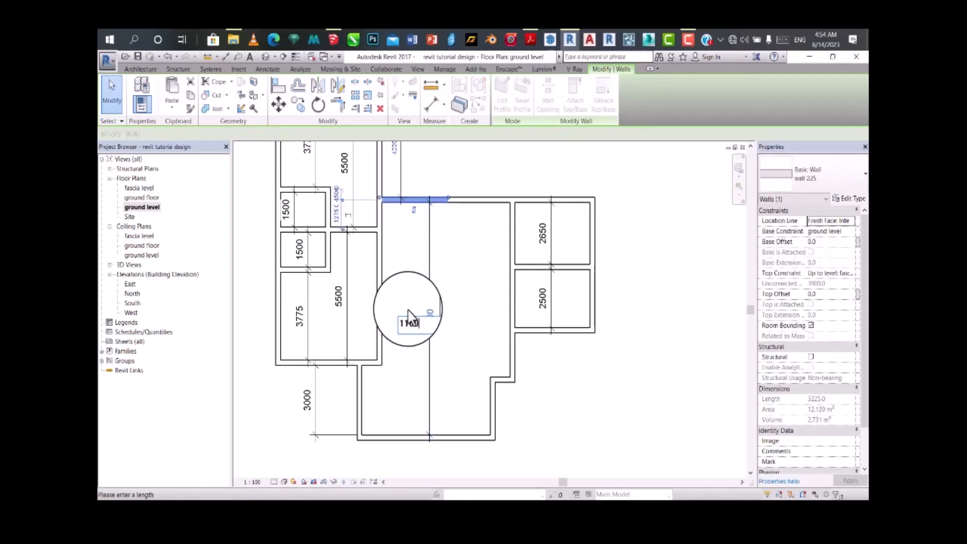
pyautogui.press('Return')
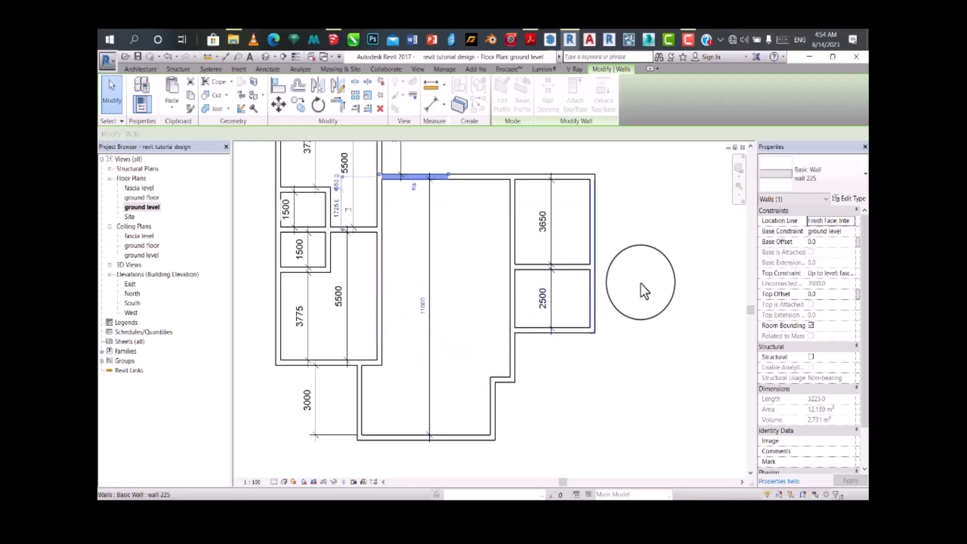
pyautogui.press('Escape')
# Step: Set the lower eastern room's inside length back to 3000 mm by moving the wall between the two eastern rooms
pyautogui.click(552, 266)
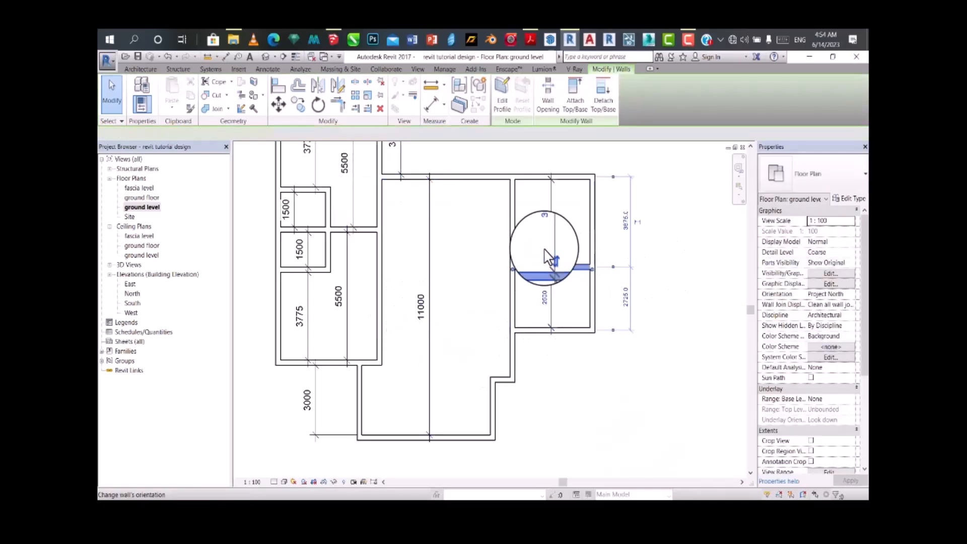
pyautogui.click(543, 298)
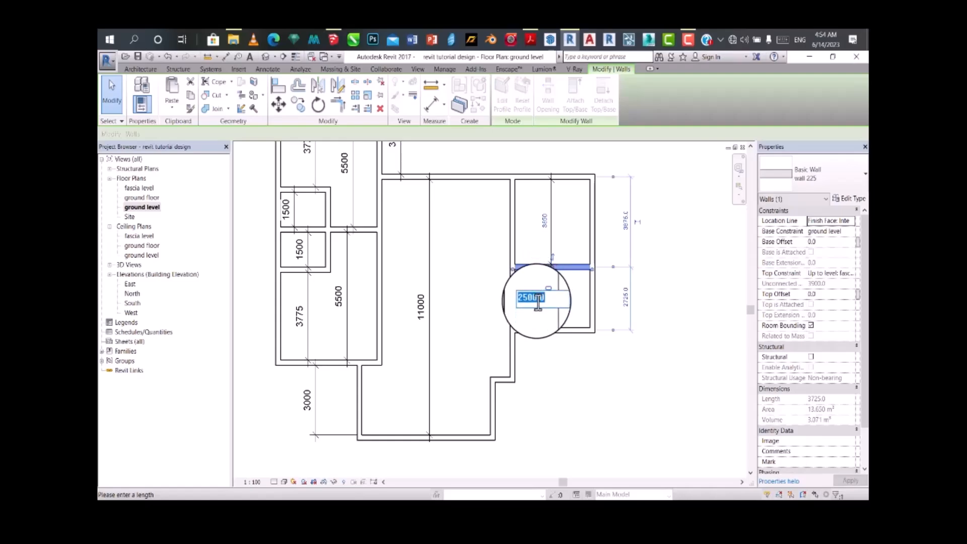
pyautogui.write('3000')
pyautogui.press('Return')
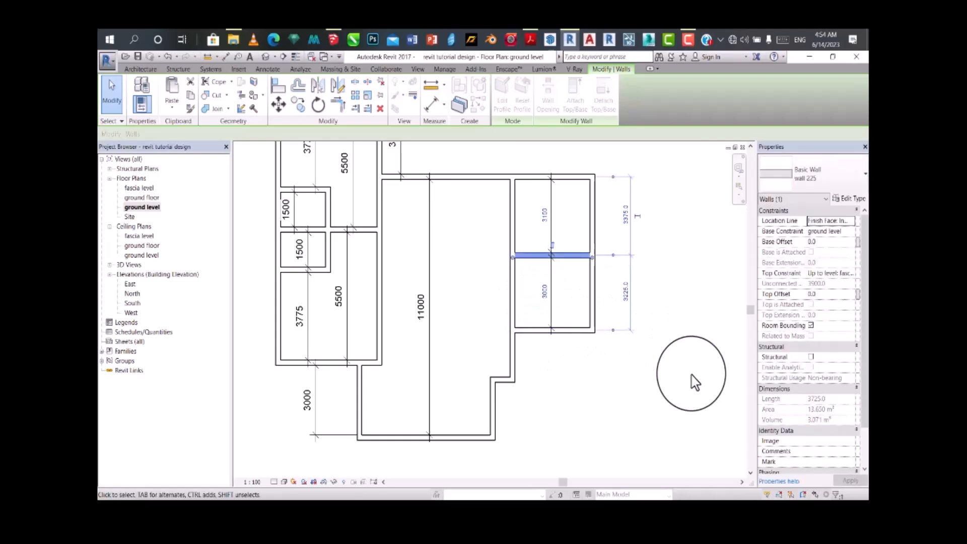
pyautogui.click(693, 378)
# Step: Select all instances of the linear dimension style in the entire project and delete them
pyautogui.scroll(-4, 554, 260)
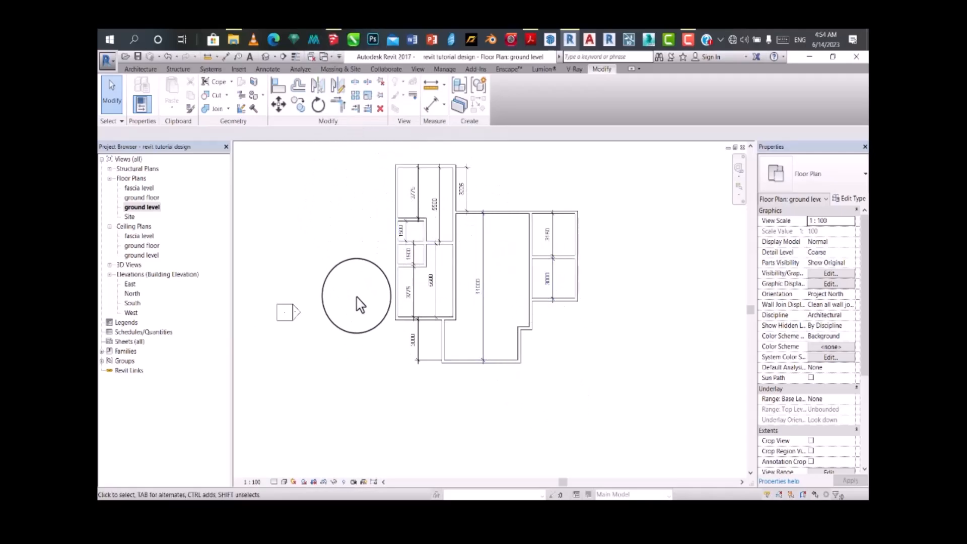
pyautogui.scroll(3, 393, 222)
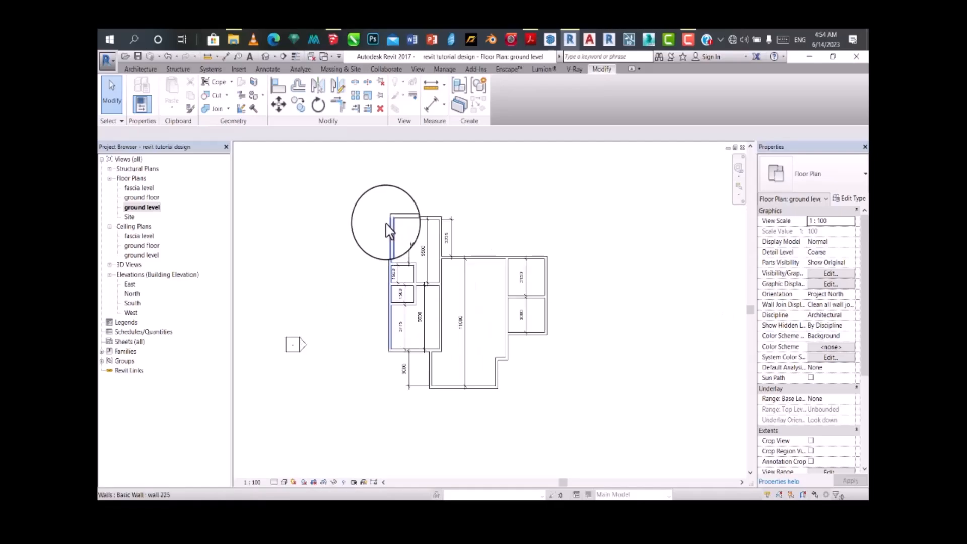
pyautogui.scroll(-4, 425, 209)
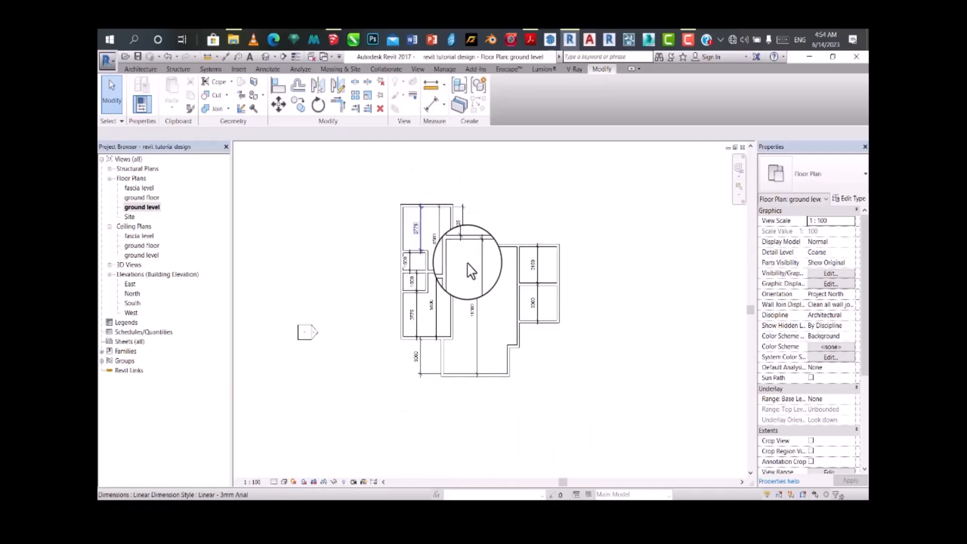
pyautogui.scroll(2, 502, 305)
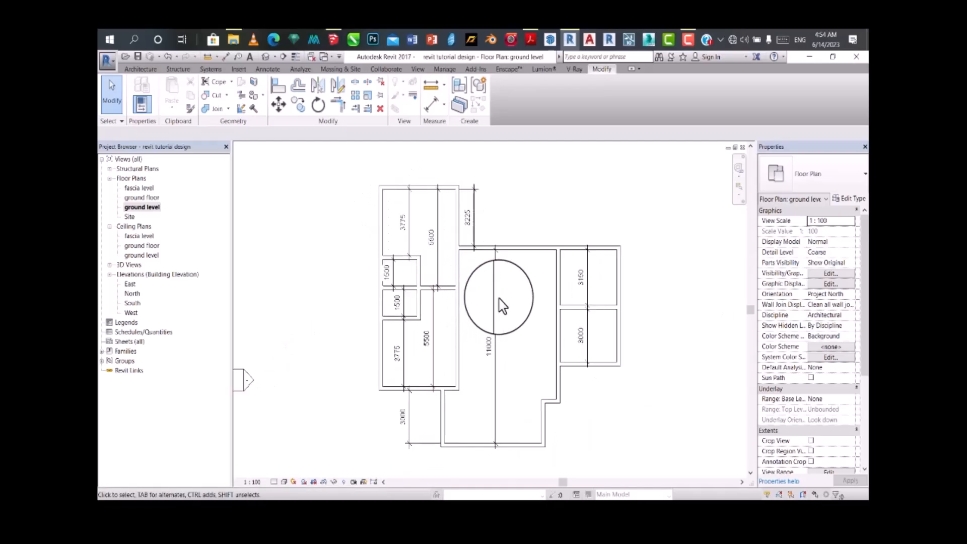
pyautogui.click(479, 328)
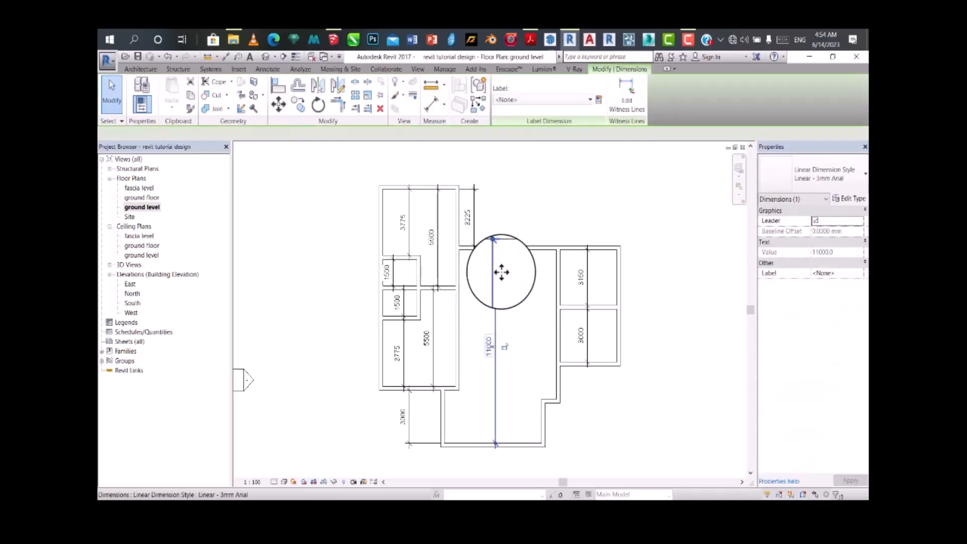
pyautogui.rightClick(499, 326)
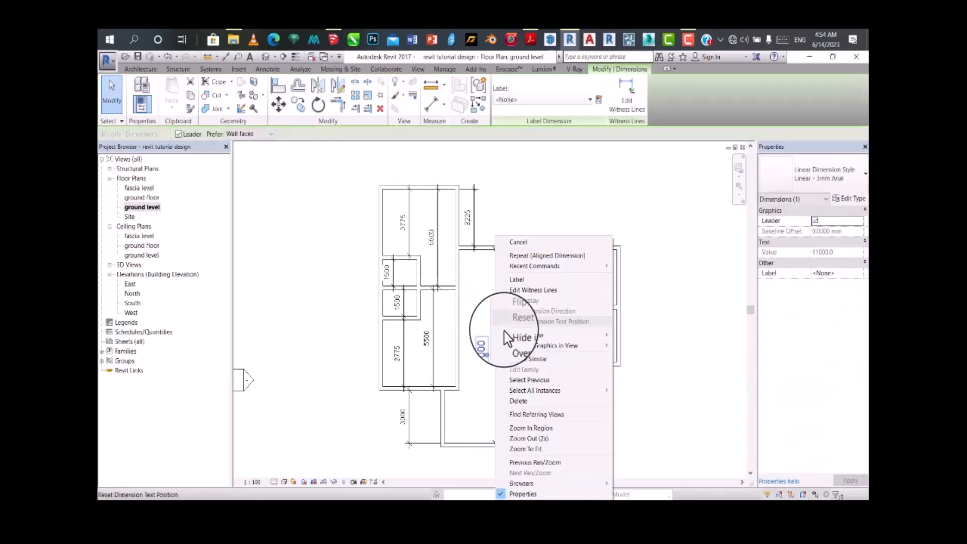
pyautogui.moveTo(522, 396)
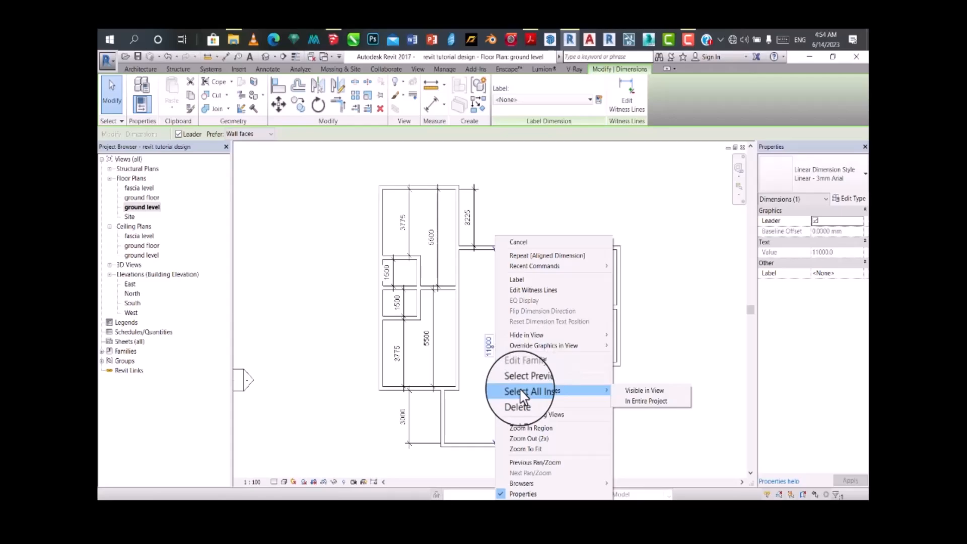
pyautogui.click(645, 400)
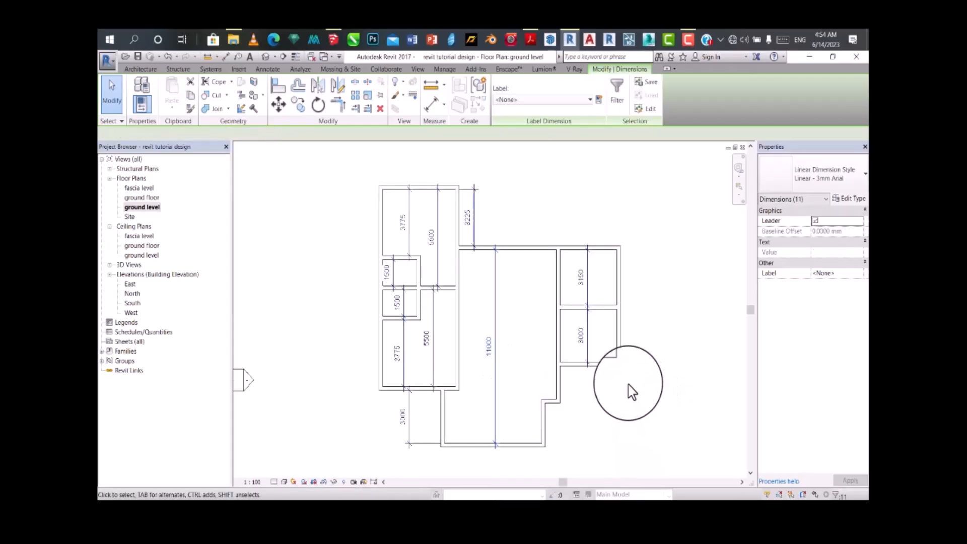
pyautogui.press('Delete')
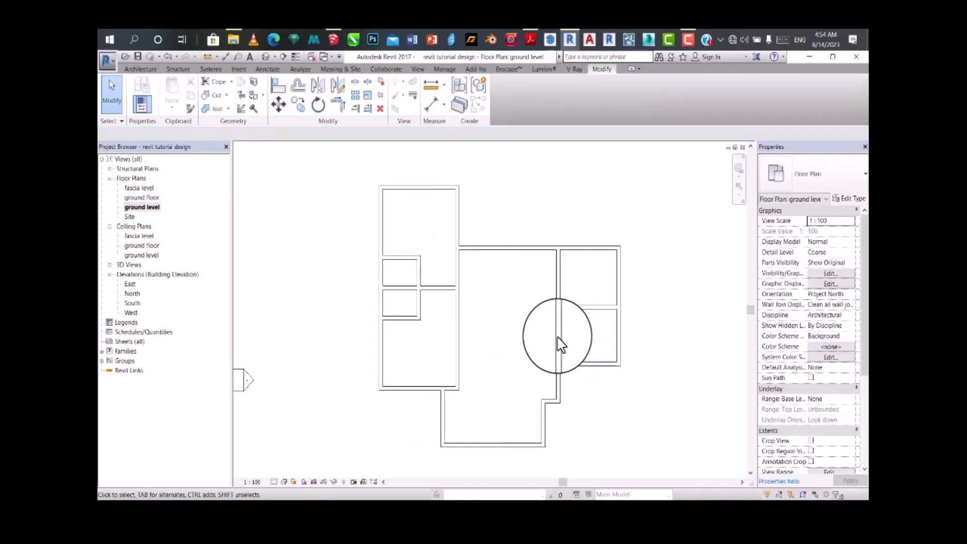
# Step: Open the default 3D view and orbit the model to inspect the walls from an elevated front corner
pyautogui.scroll(-3, 560, 333)
pyautogui.scroll(2, 577, 365)
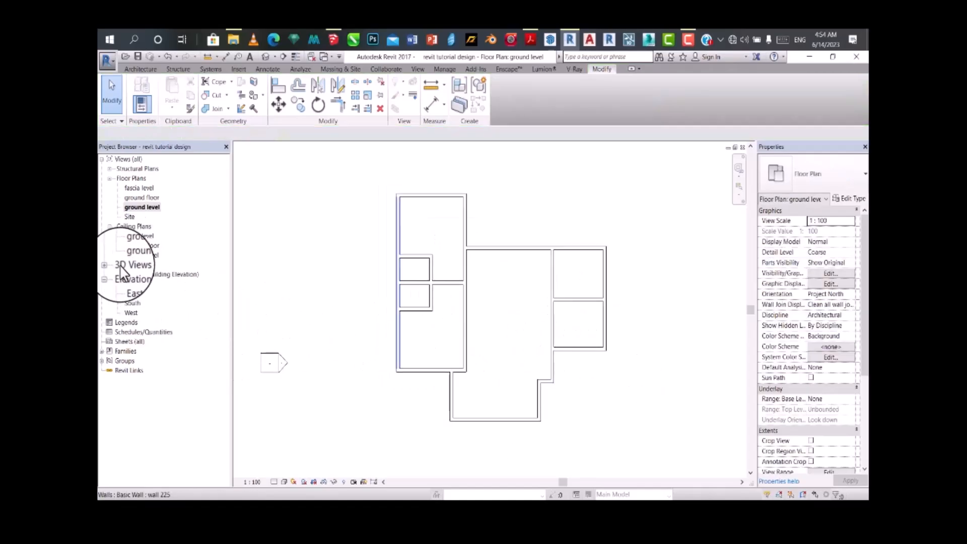
pyautogui.click(265, 56)
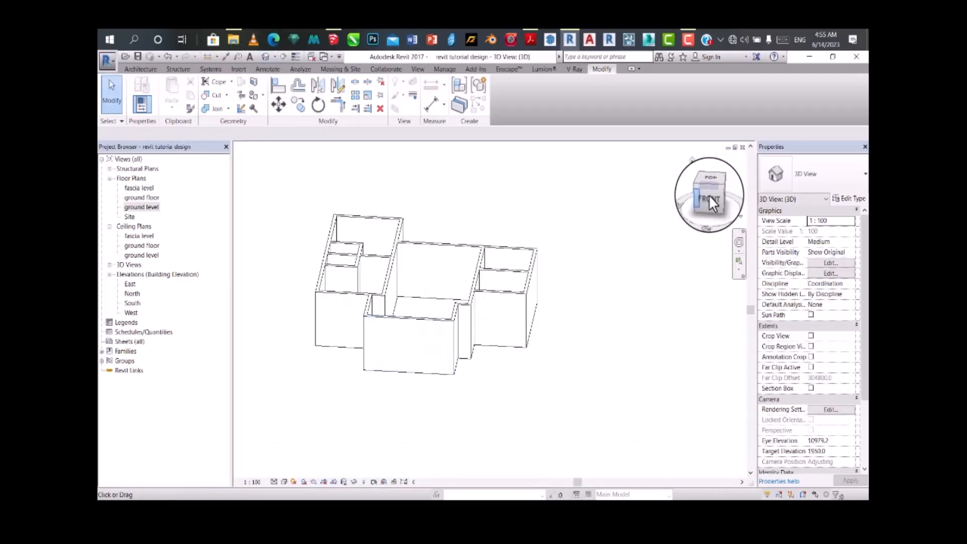
pyautogui.moveTo(712, 194)
pyautogui.mouseDown()
pyautogui.moveTo(669, 205)
pyautogui.moveTo(716, 193)
pyautogui.moveTo(606, 183)
pyautogui.moveTo(675, 168)
pyautogui.moveTo(706, 178)
pyautogui.moveTo(632, 177)
pyautogui.moveTo(631, 162)
pyautogui.moveTo(449, 217)
pyautogui.mouseUp()
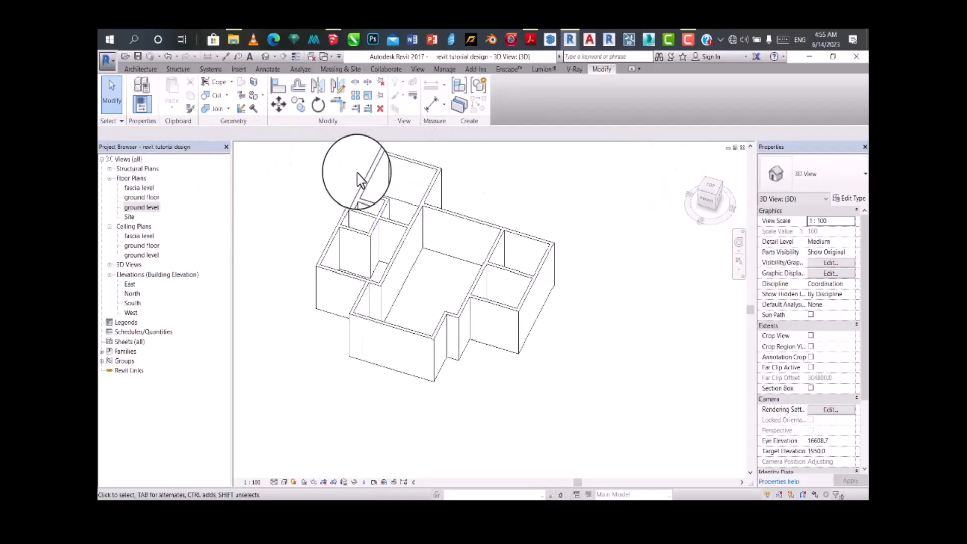
pyautogui.click(688, 40)
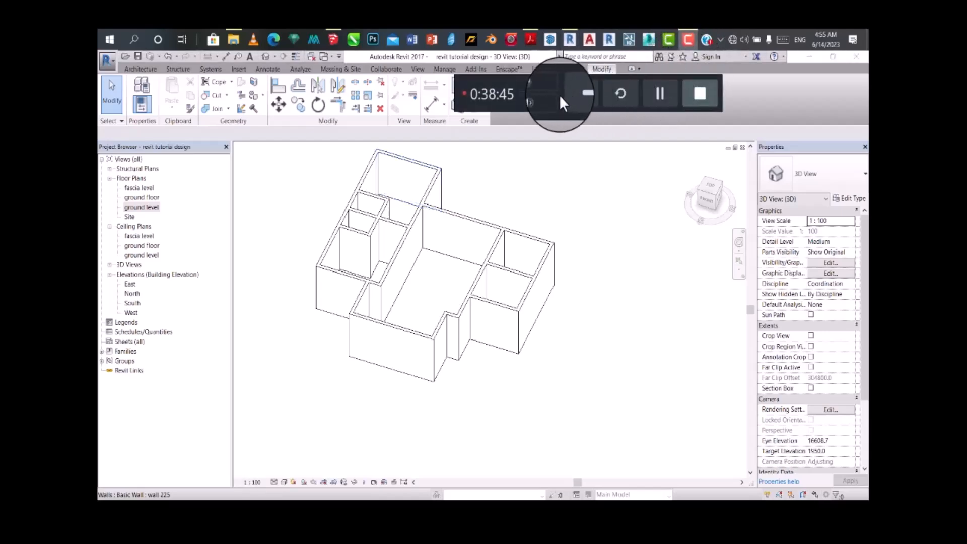
pyautogui.click(686, 96)
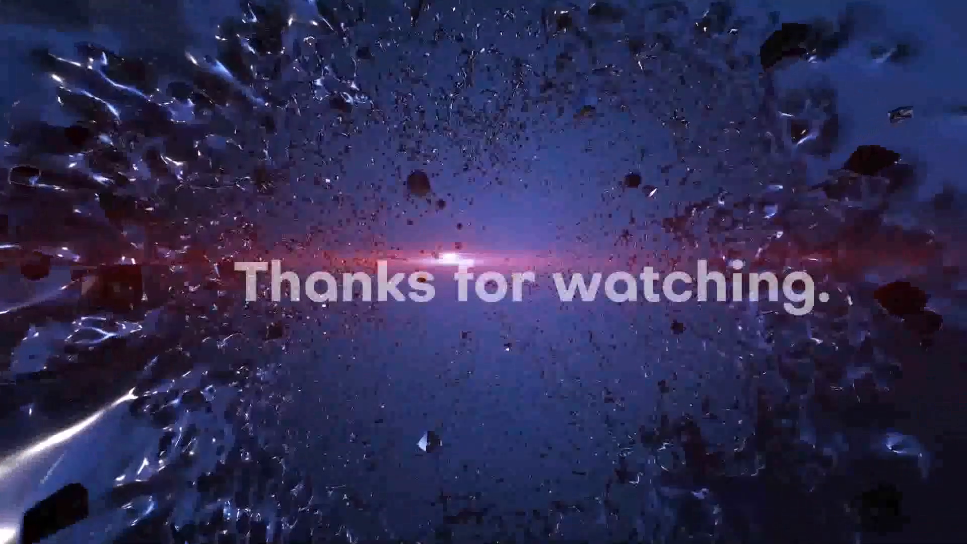